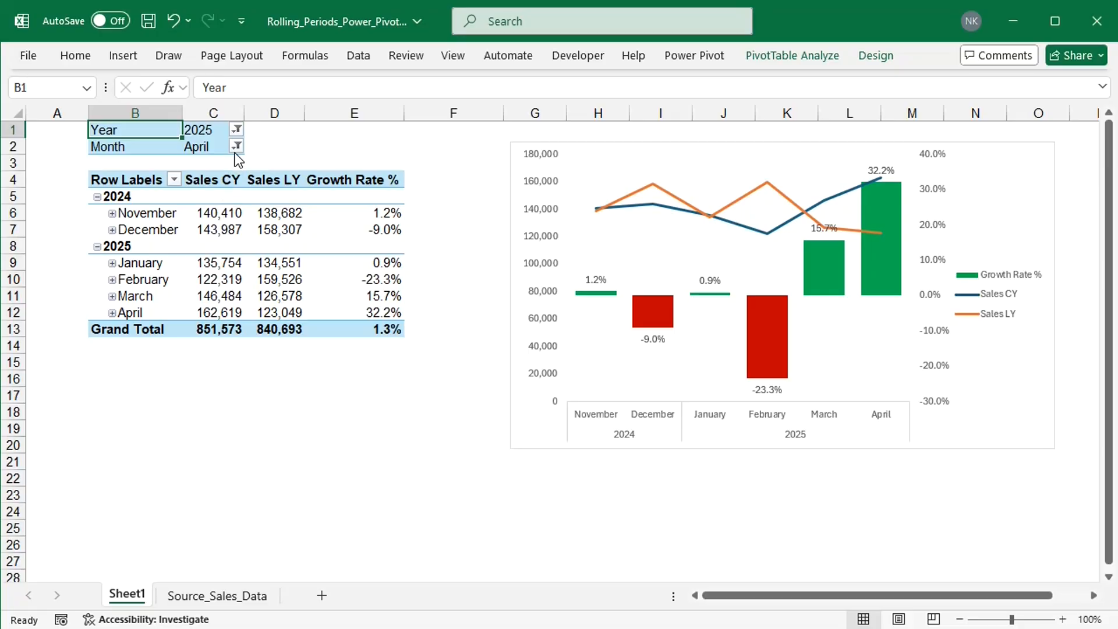
Filter the PivotTable and its chart to the rolling period ending in May by setting the Month filter to May
{"action": "left_click", "coordinate": [236, 150]}
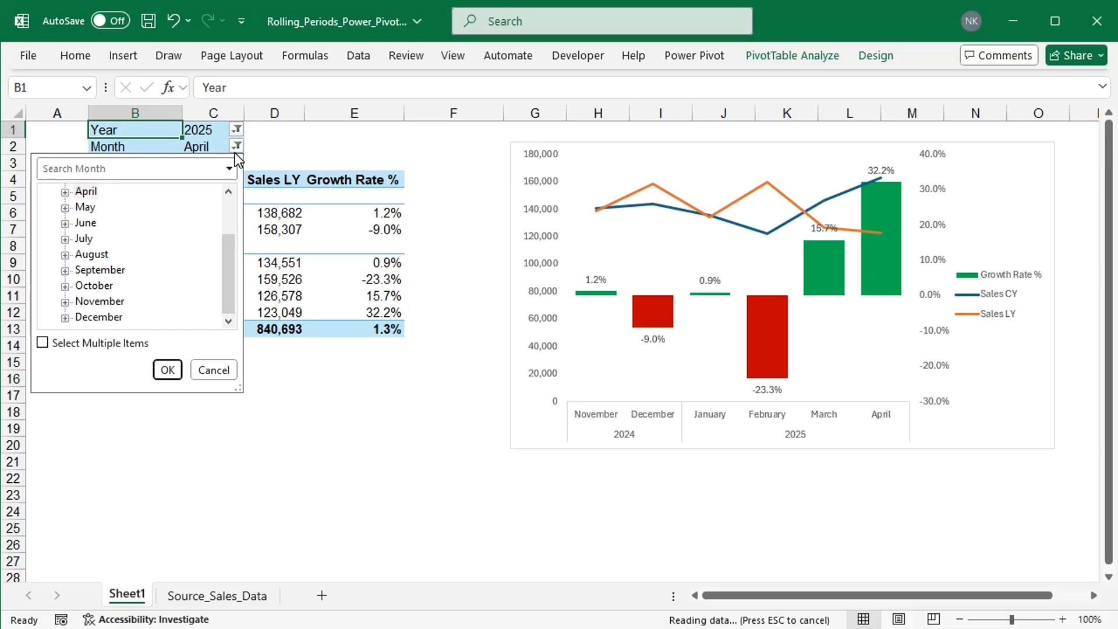
{"action": "left_click", "coordinate": [88, 208]}
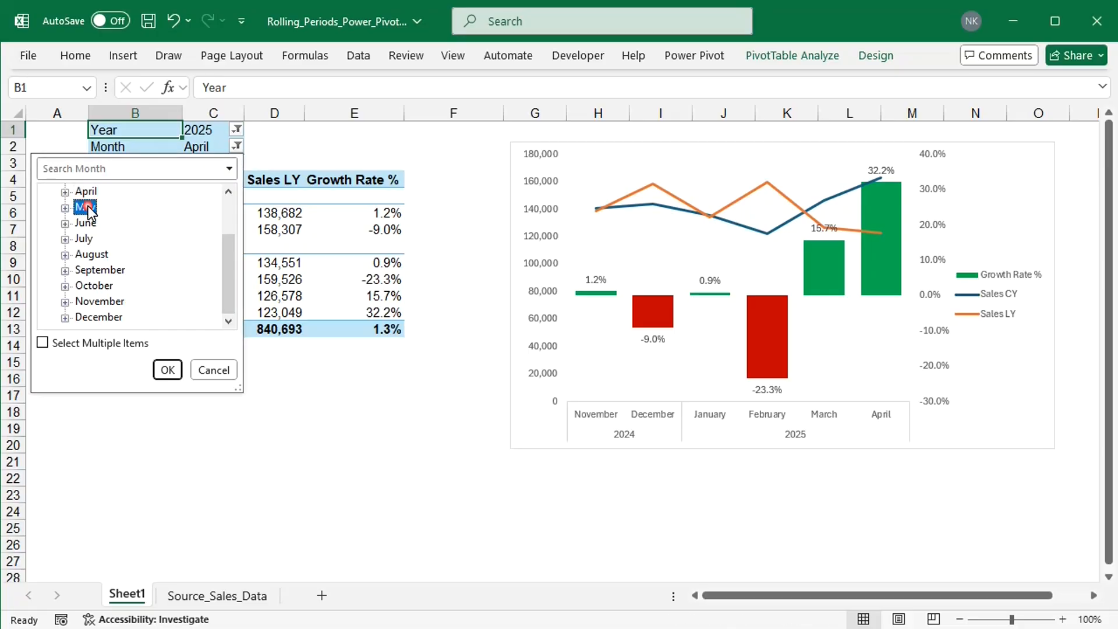
{"action": "left_click", "coordinate": [167, 370]}
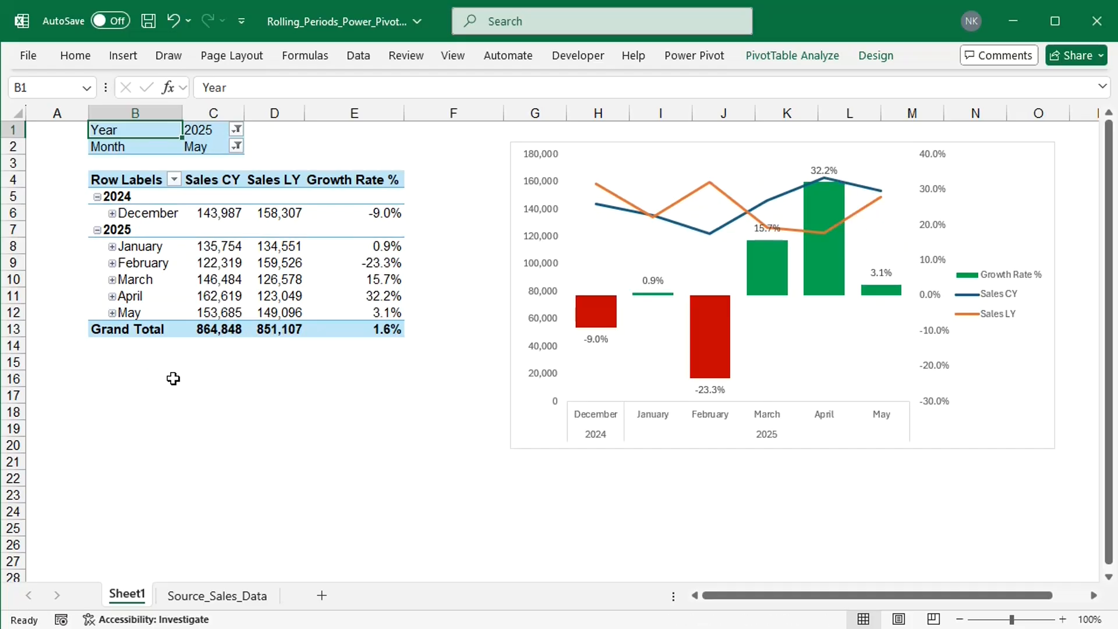
Change the PivotTable's Month filter to June
{"action": "left_click", "coordinate": [236, 147]}
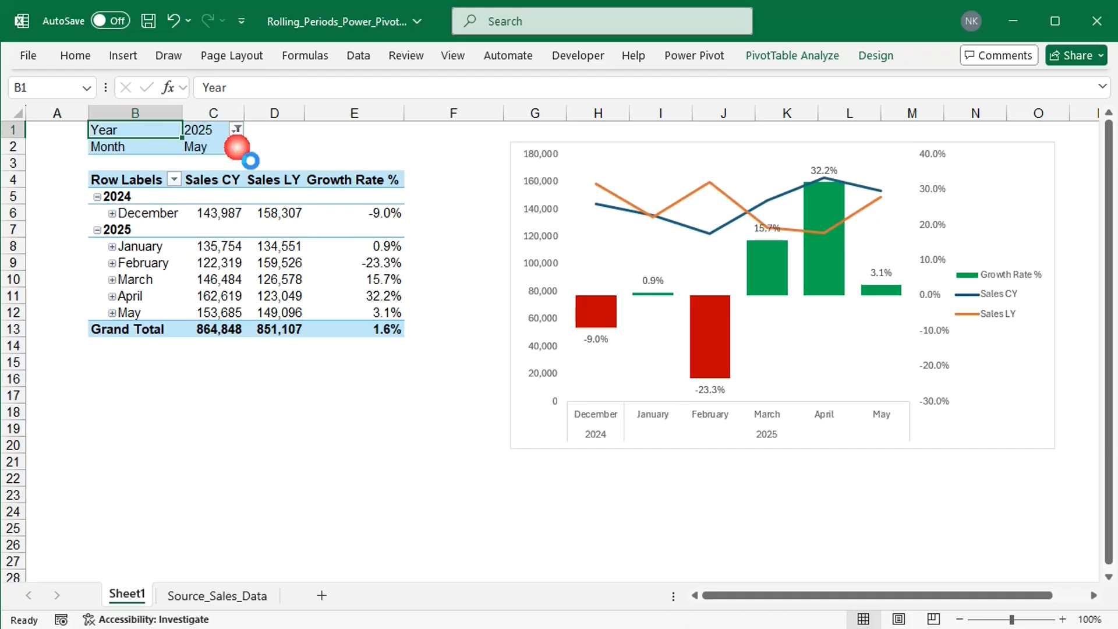
{"action": "left_click", "coordinate": [86, 223]}
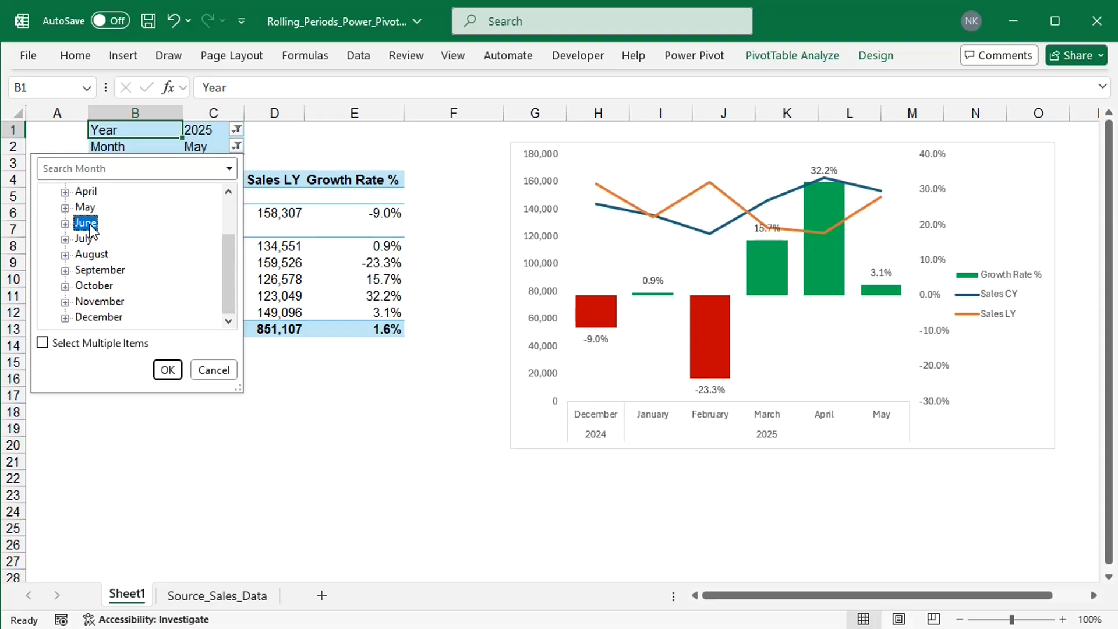
{"action": "left_click", "coordinate": [168, 371]}
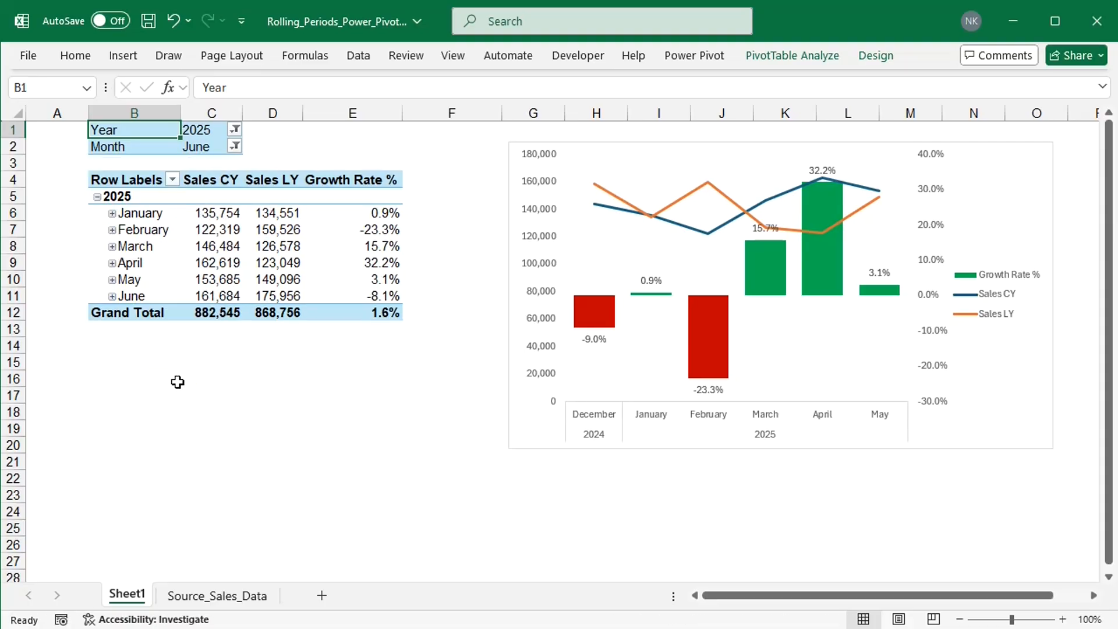
Change the PivotTable's Month filter to July
{"action": "left_click", "coordinate": [233, 147]}
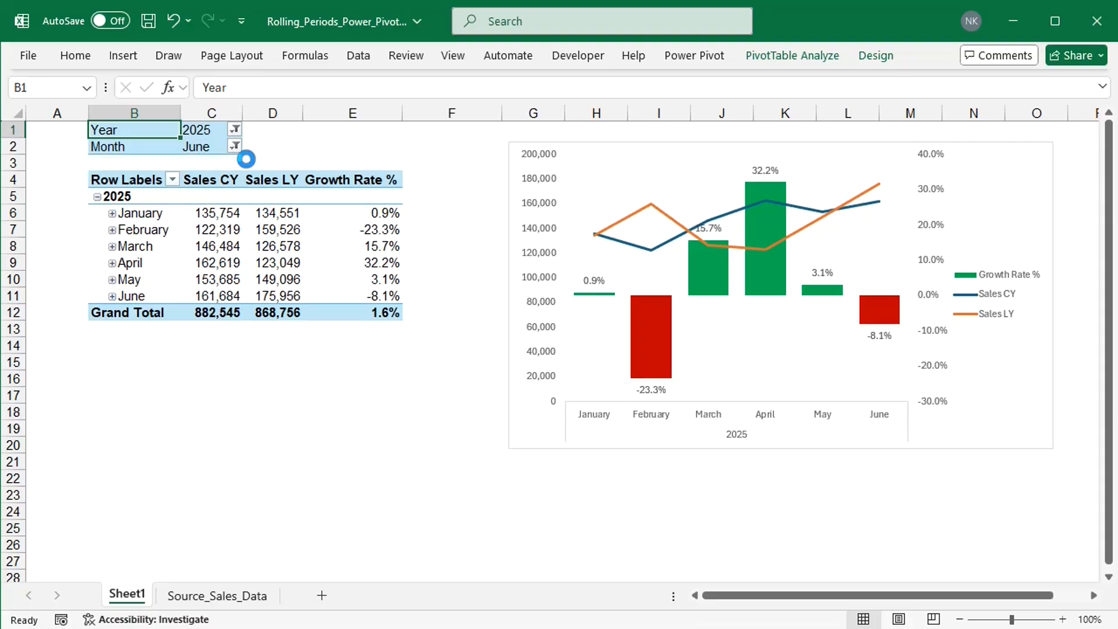
{"action": "left_click", "coordinate": [87, 238]}
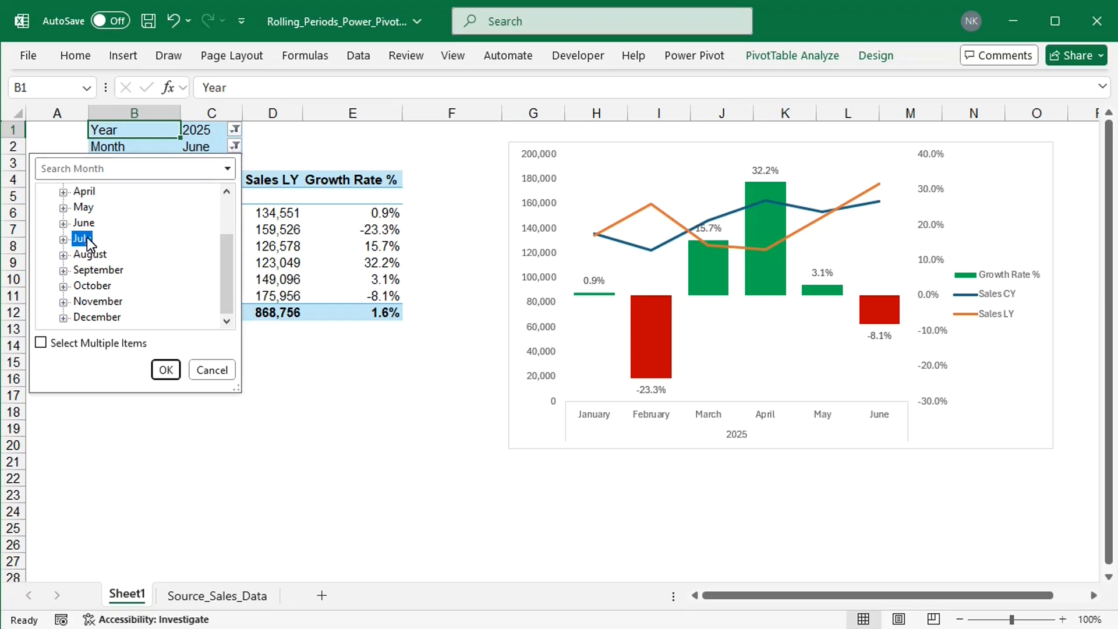
{"action": "left_click", "coordinate": [166, 369]}
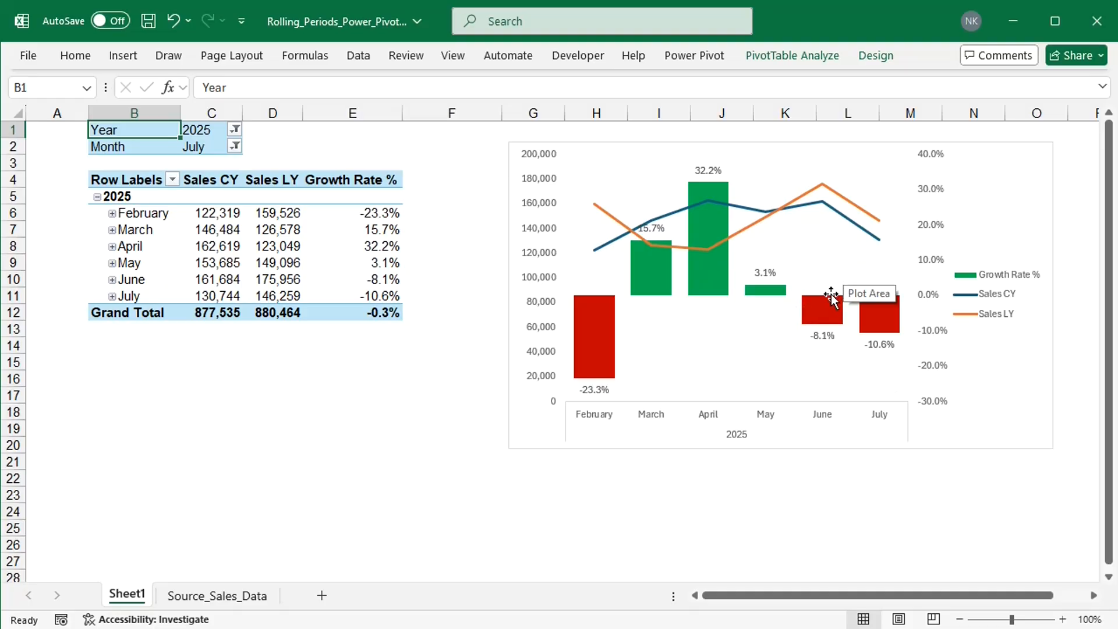
Look over the daily sales records on the Source_Sales_Data sheet and return to Sheet1
{"action": "left_click", "coordinate": [228, 593]}
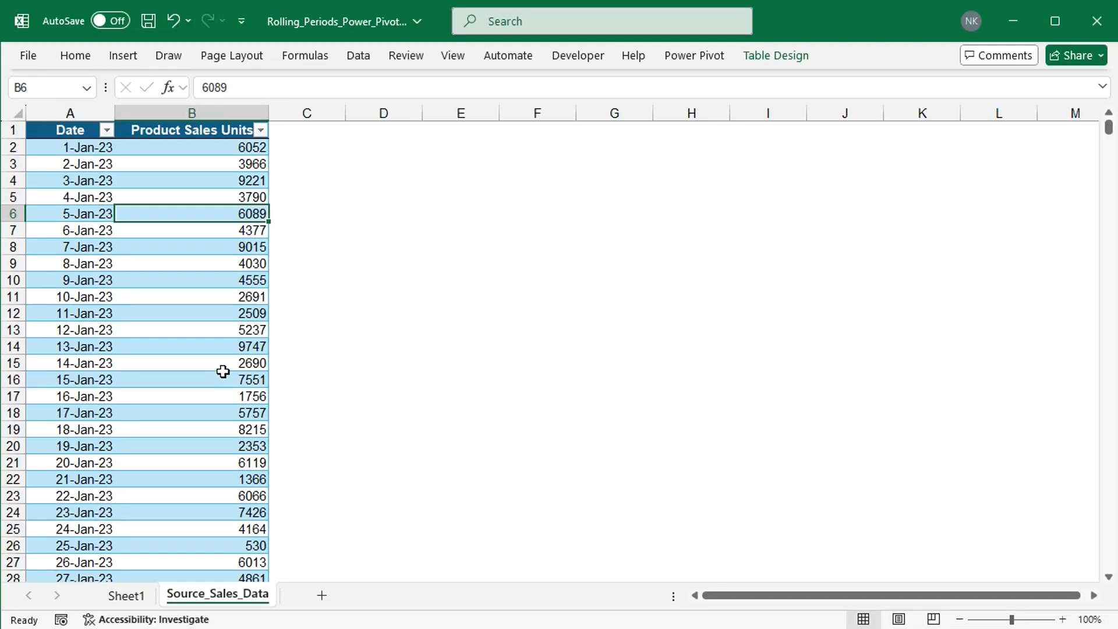
{"action": "left_click", "coordinate": [136, 595]}
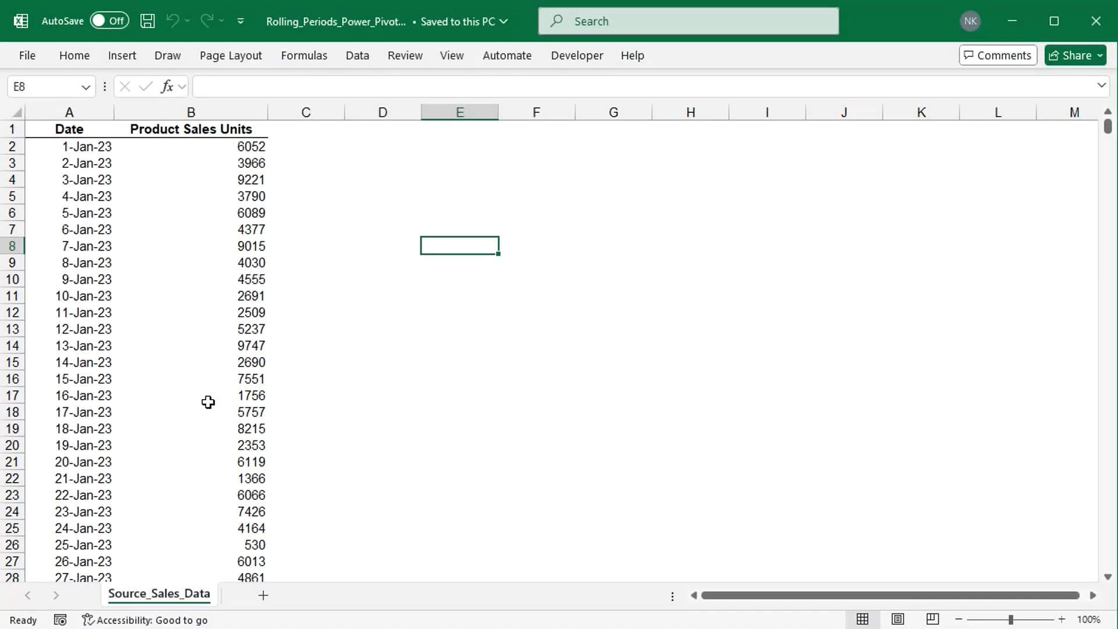
Convert the sales data range A1:B1066 into a table with headers
{"action": "left_click", "coordinate": [220, 370]}
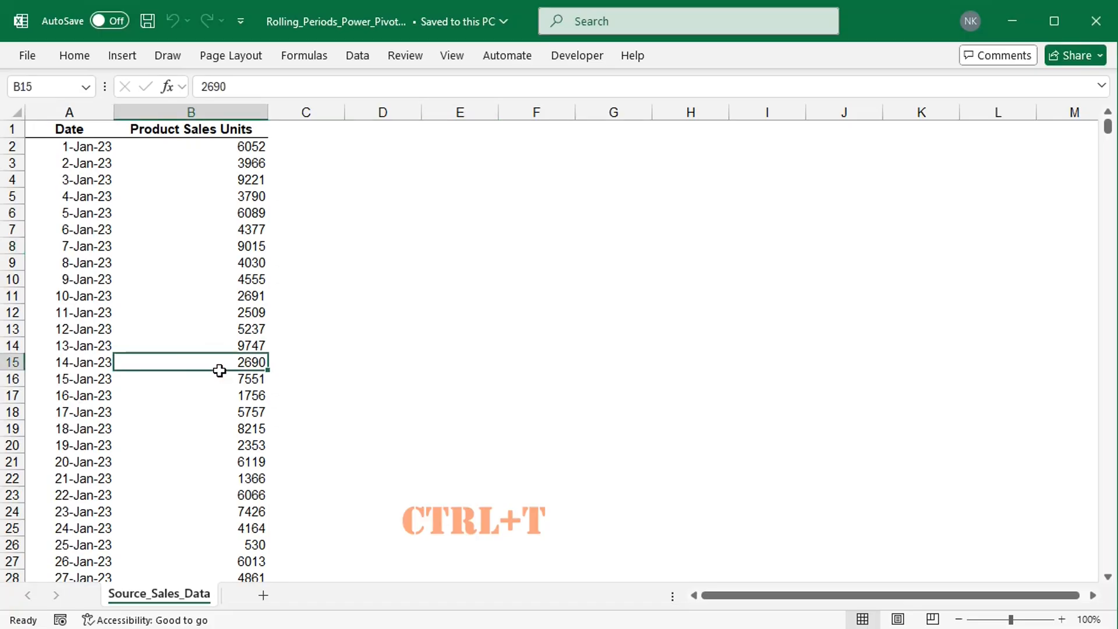
{"action": "key", "text": "ctrl+t"}
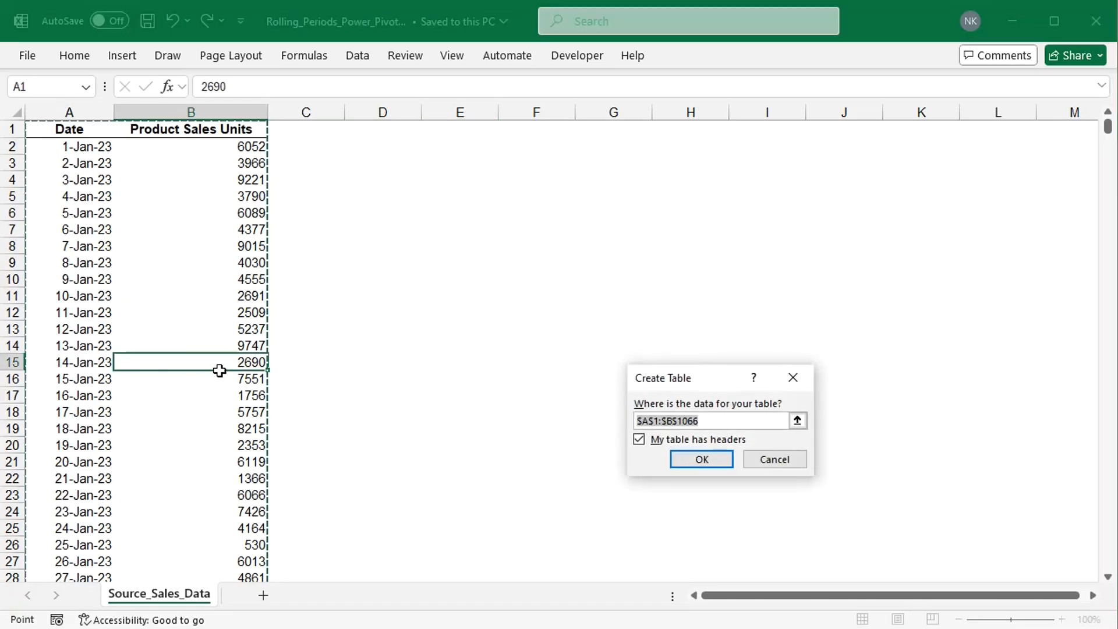
{"action": "left_click", "coordinate": [706, 466]}
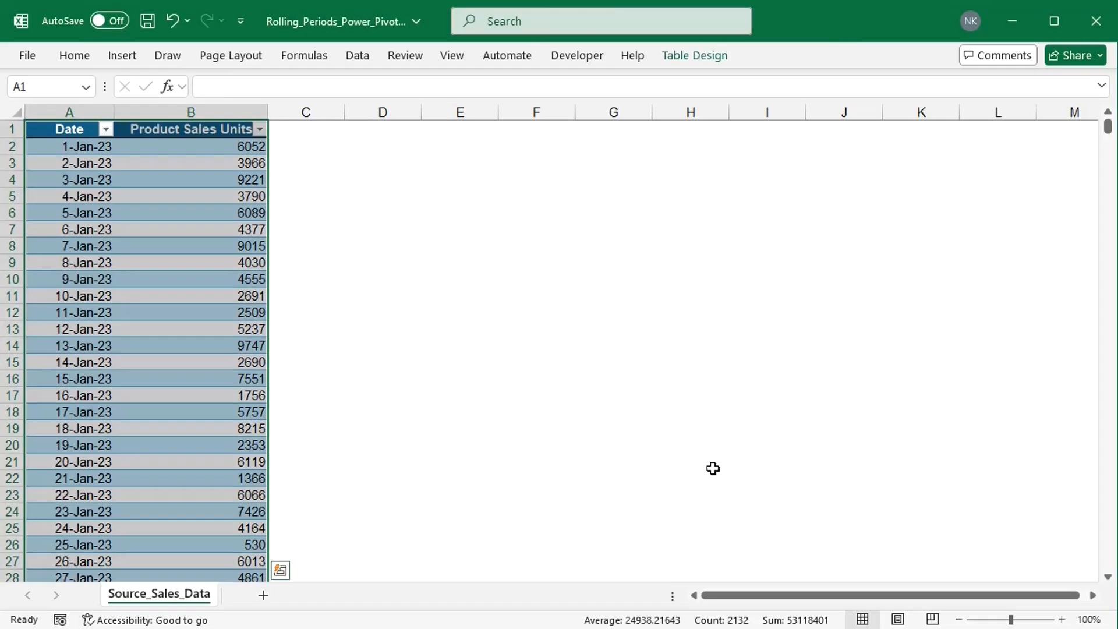
Name the new table Sales and deselect it by selecting an empty cell on the sheet
{"action": "left_click", "coordinate": [700, 58]}
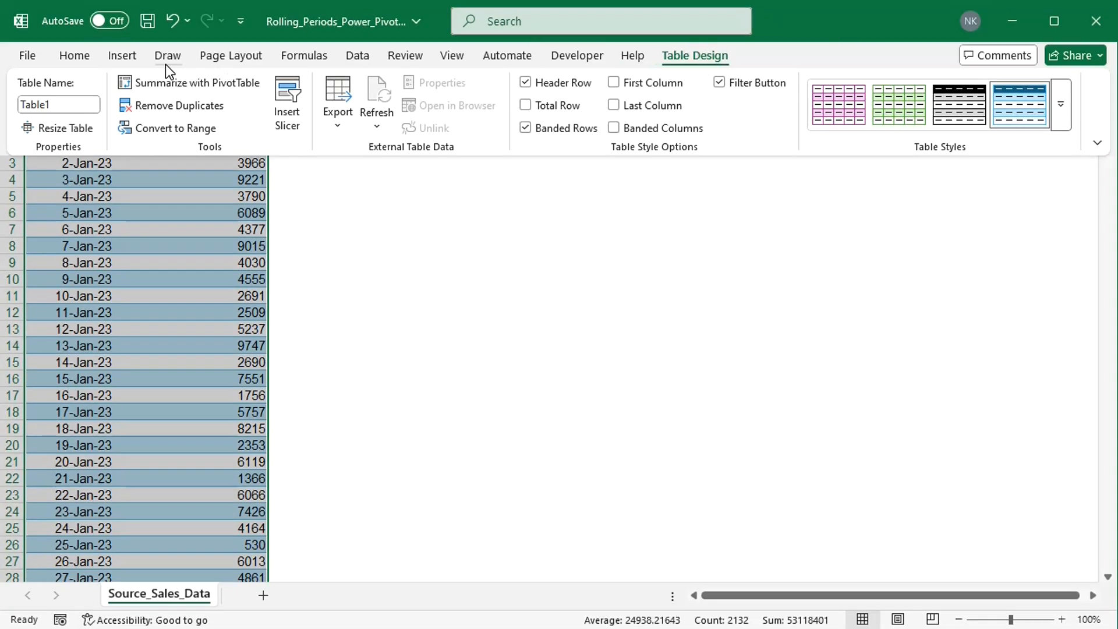
{"action": "left_click", "coordinate": [79, 104]}
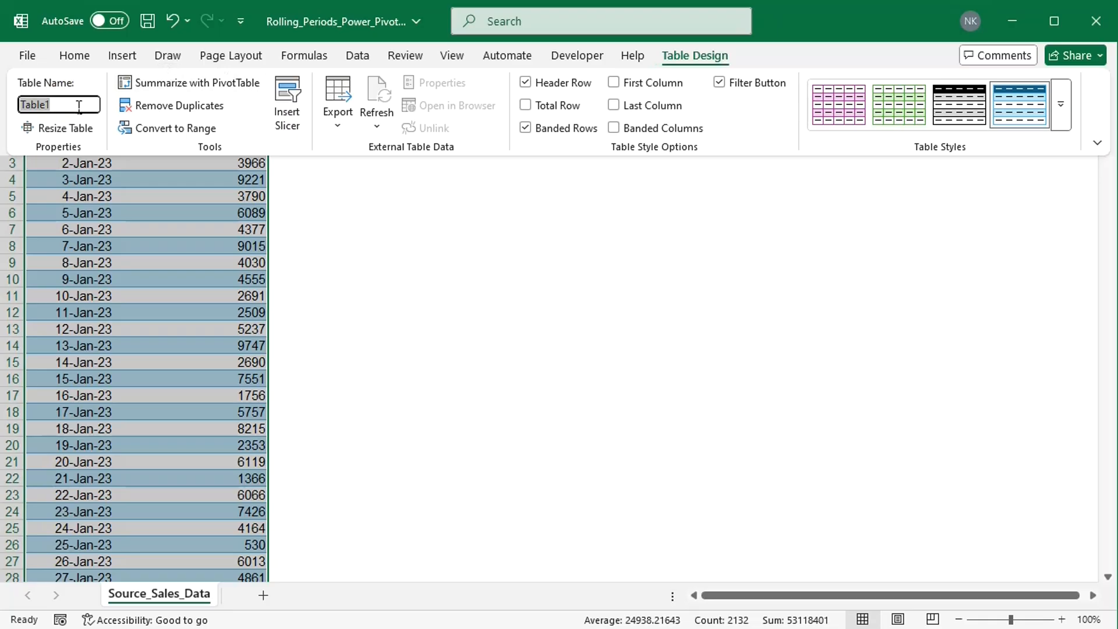
{"action": "type", "text": "Sales"}
{"action": "key", "text": "Return"}
{"action": "key", "text": "ctrl+F1"}
{"action": "left_click", "coordinate": [474, 229]}
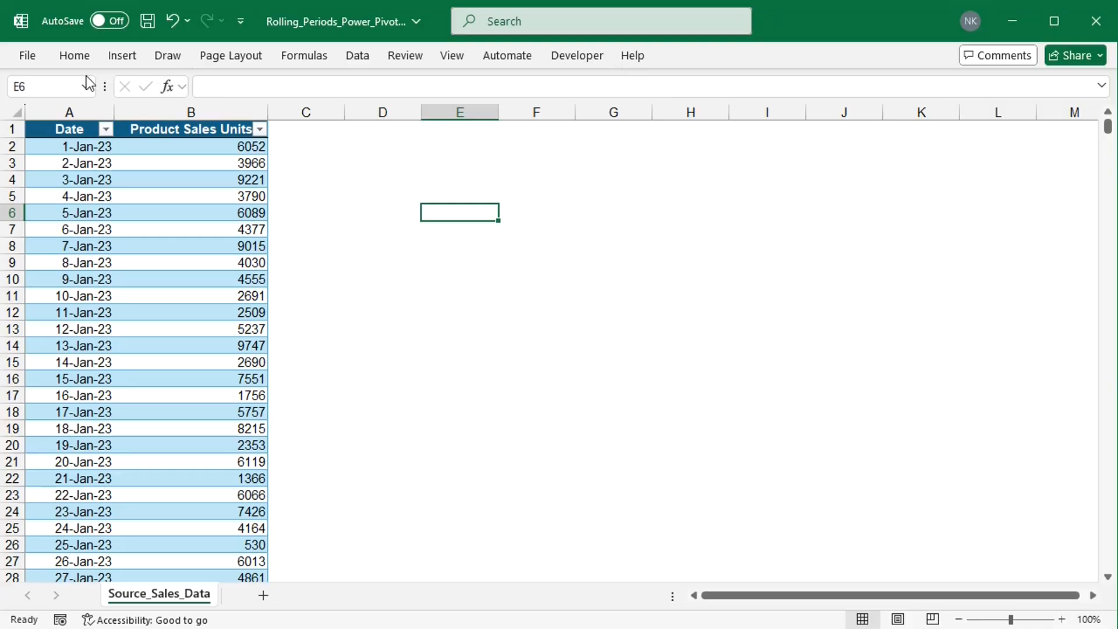
Enable the COM add-in Microsoft Power Pivot for Excel through the Excel options
{"action": "left_click", "coordinate": [32, 55]}
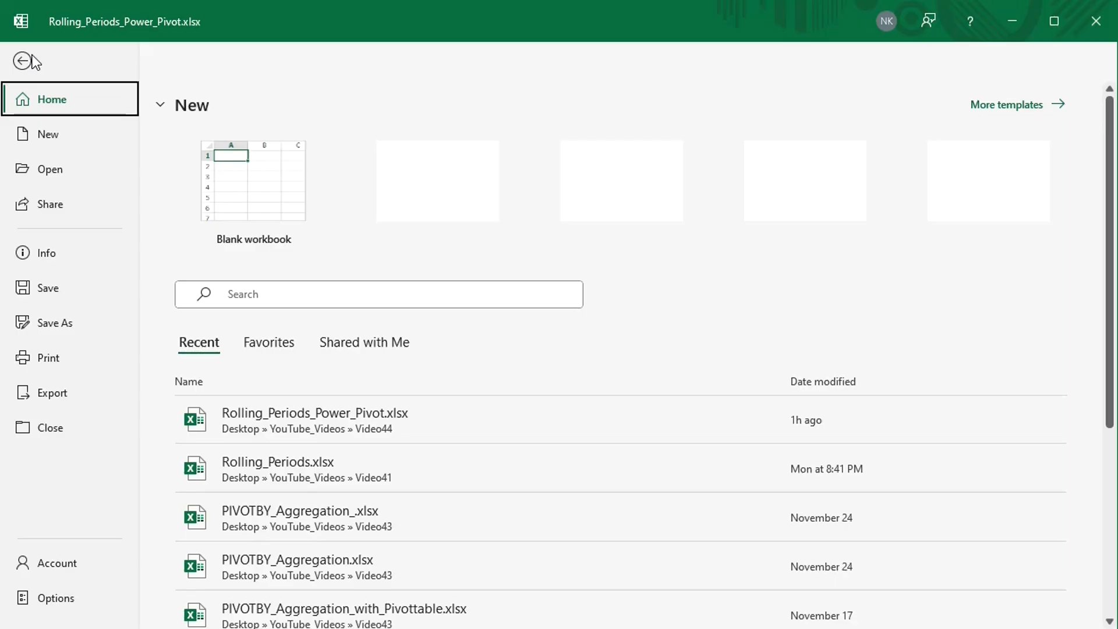
{"action": "left_click", "coordinate": [55, 598]}
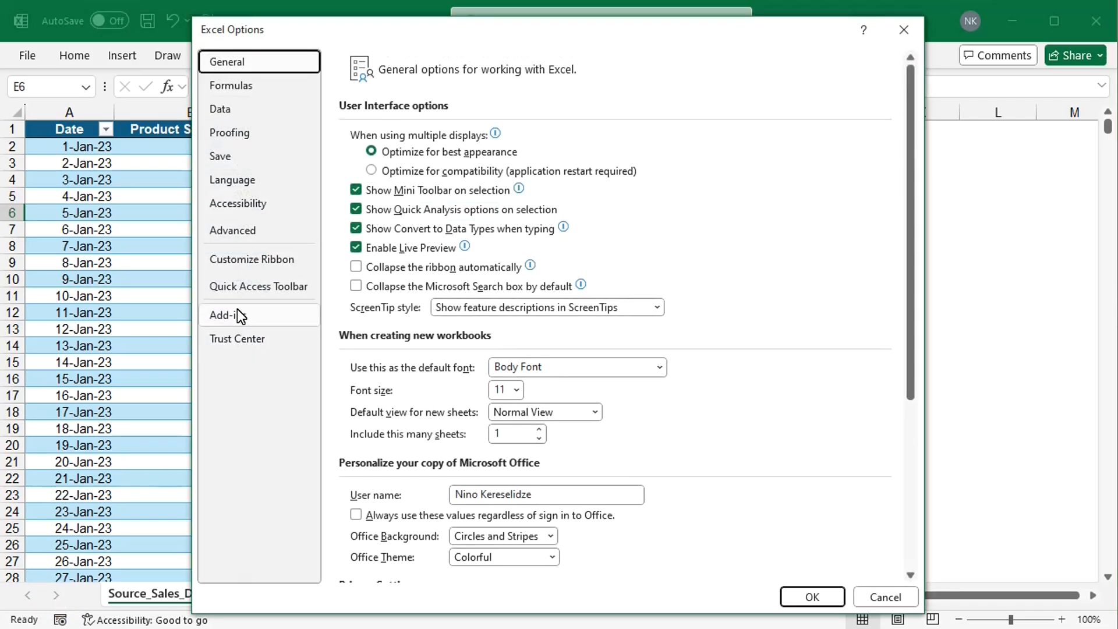
{"action": "left_click", "coordinate": [239, 316]}
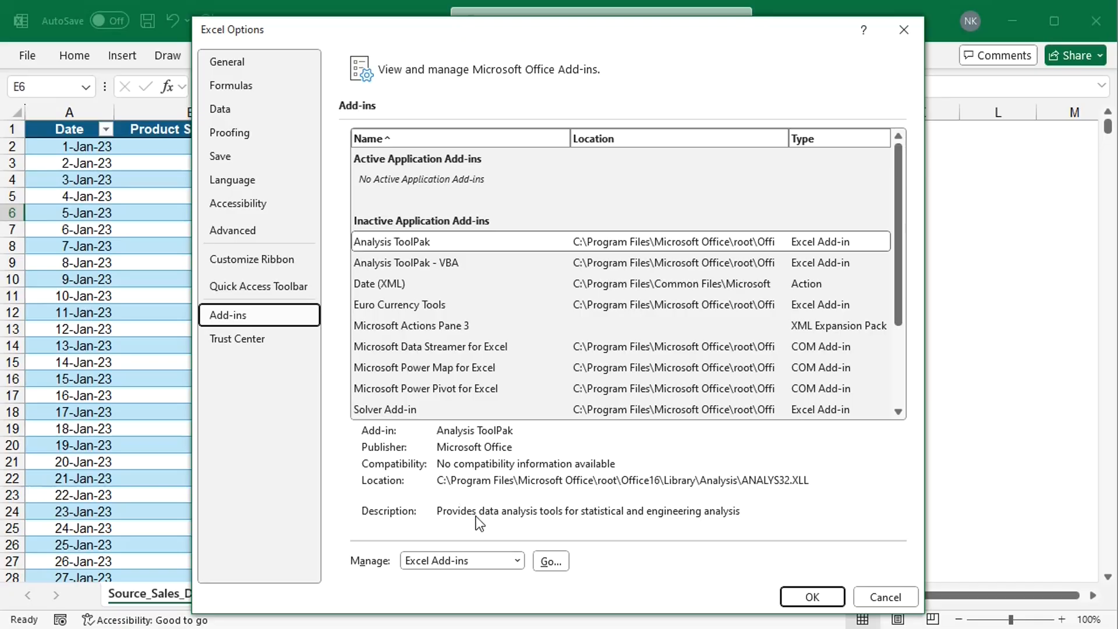
{"action": "left_click", "coordinate": [518, 562]}
{"action": "left_click", "coordinate": [518, 562]}
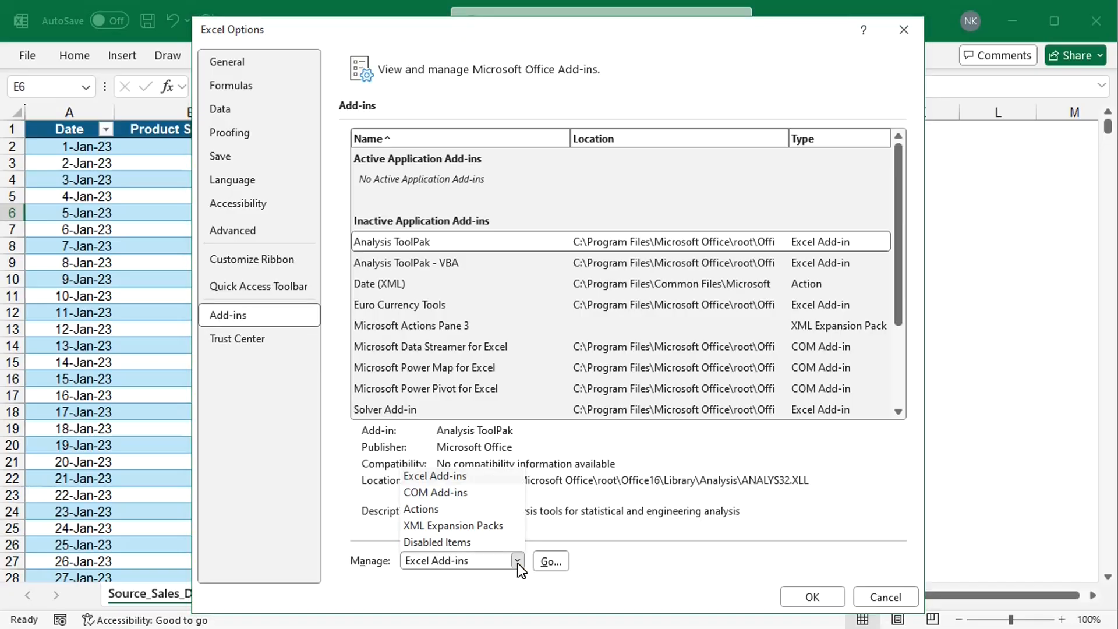
{"action": "left_click", "coordinate": [457, 492]}
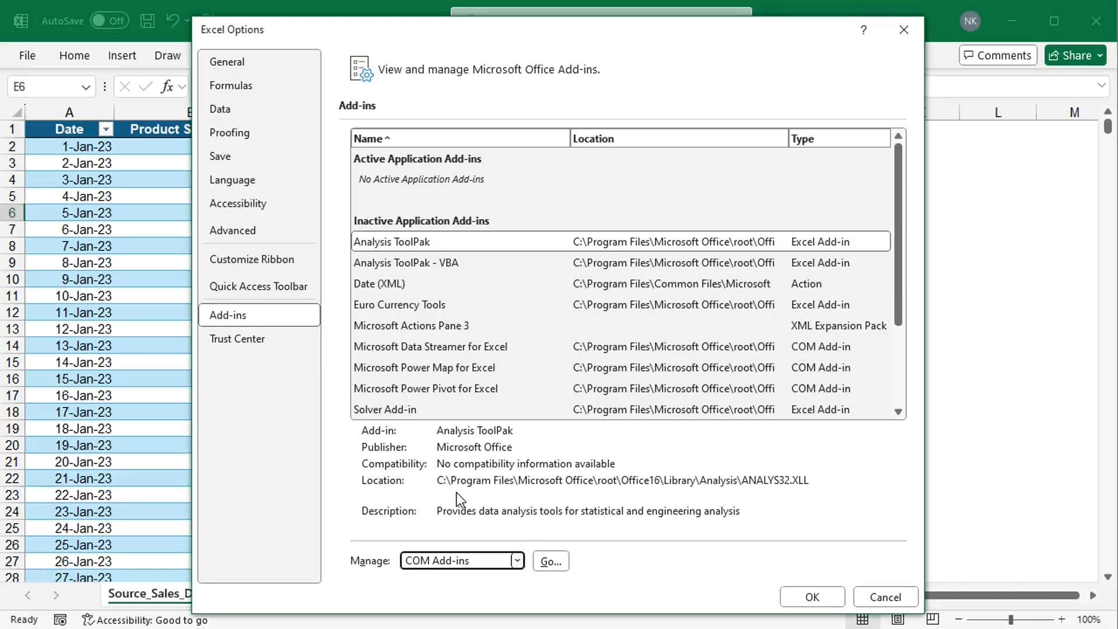
{"action": "left_click", "coordinate": [550, 562]}
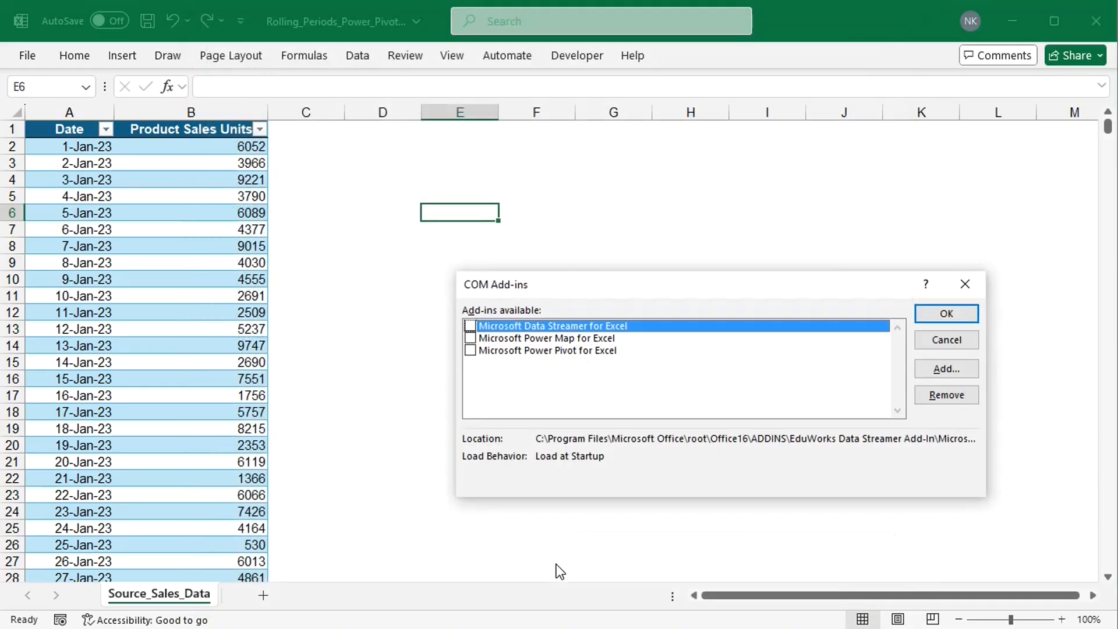
{"action": "left_click", "coordinate": [472, 351]}
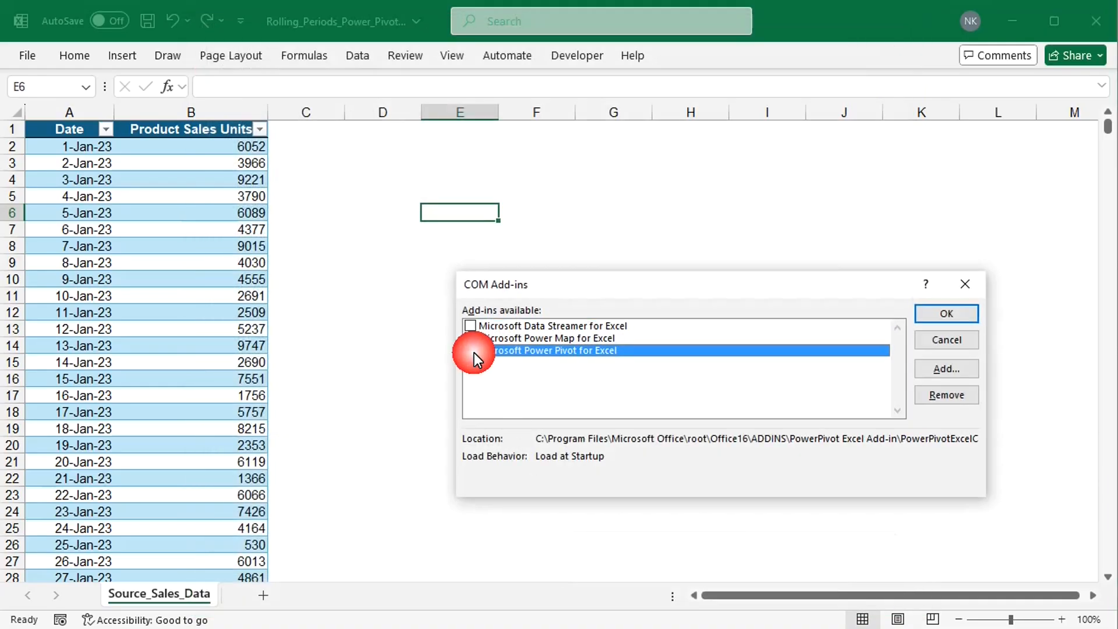
{"action": "left_click", "coordinate": [930, 319]}
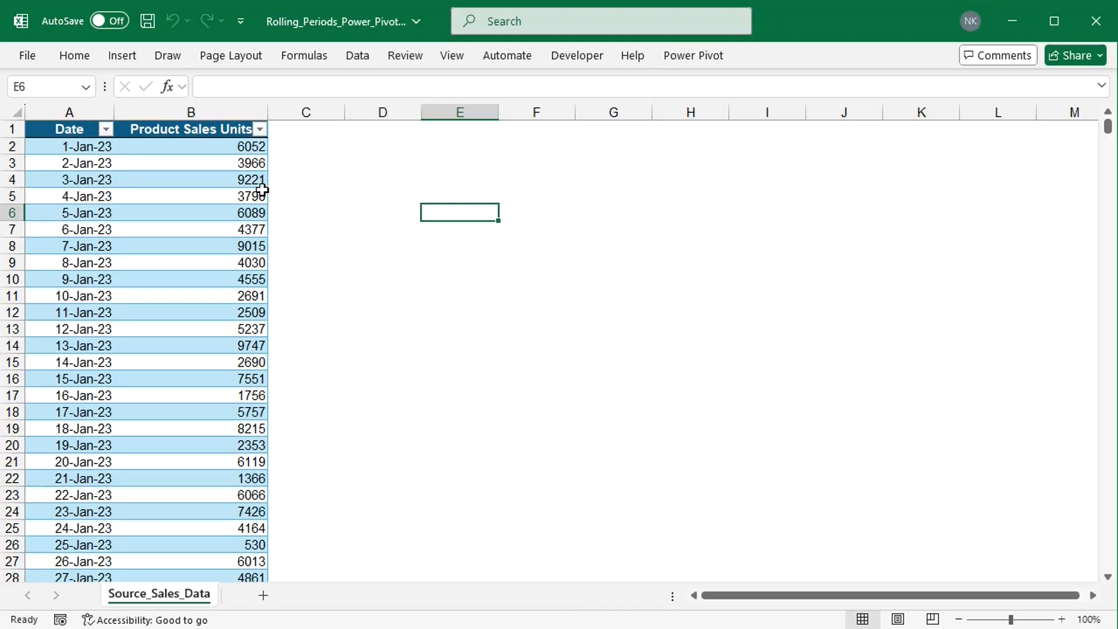
Add the Sales table to the data model, check it in Diagram View and close the Power Pivot window
{"action": "left_click", "coordinate": [248, 217]}
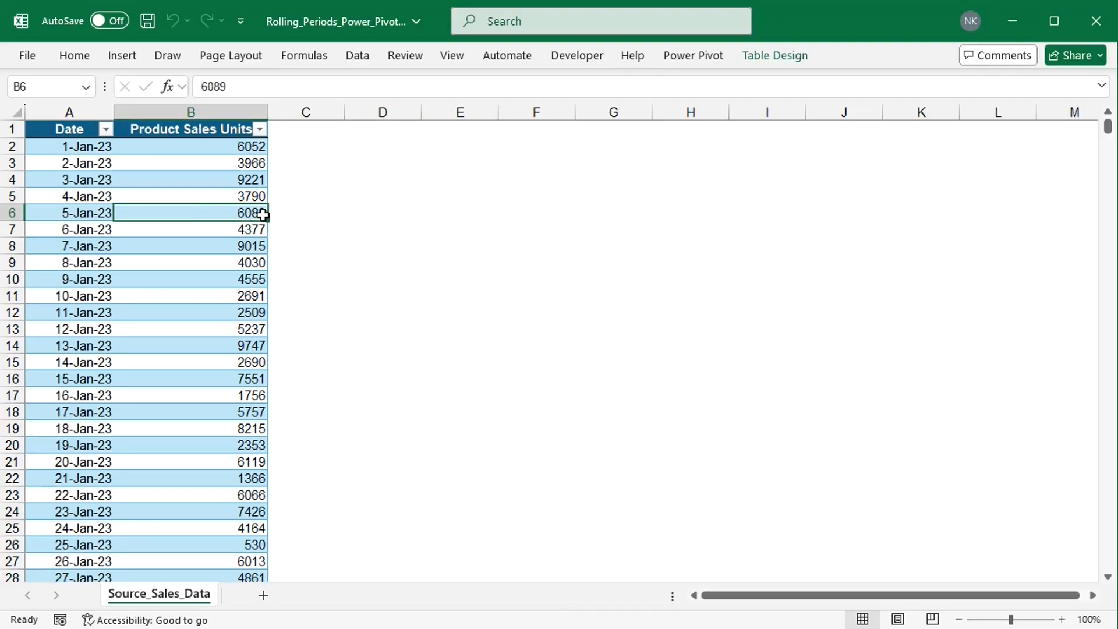
{"action": "left_click", "coordinate": [691, 62]}
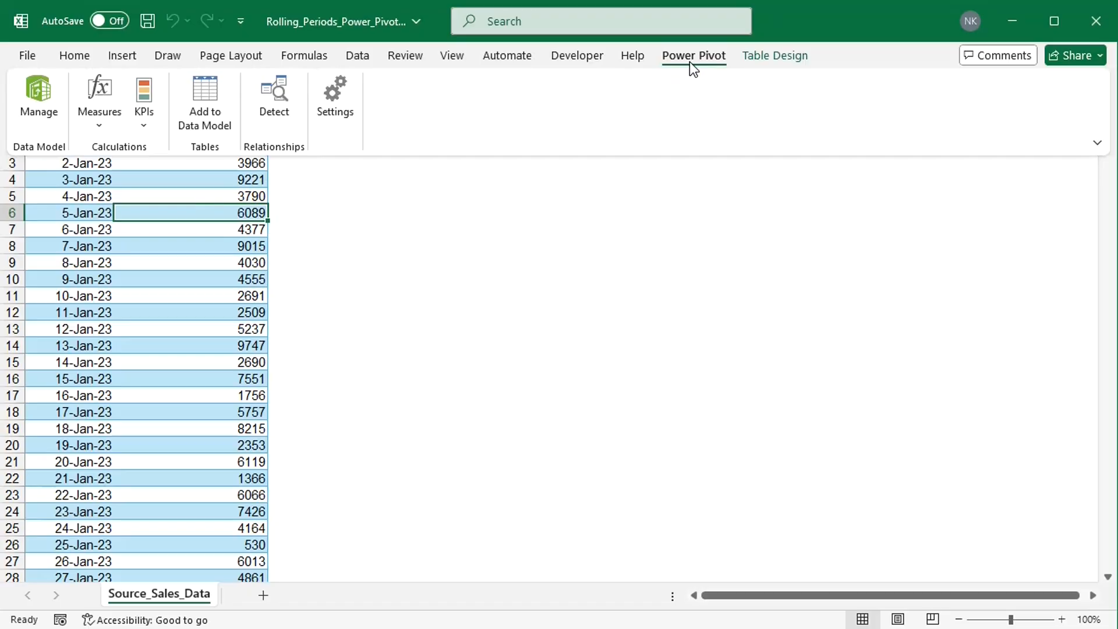
{"action": "left_click", "coordinate": [222, 116]}
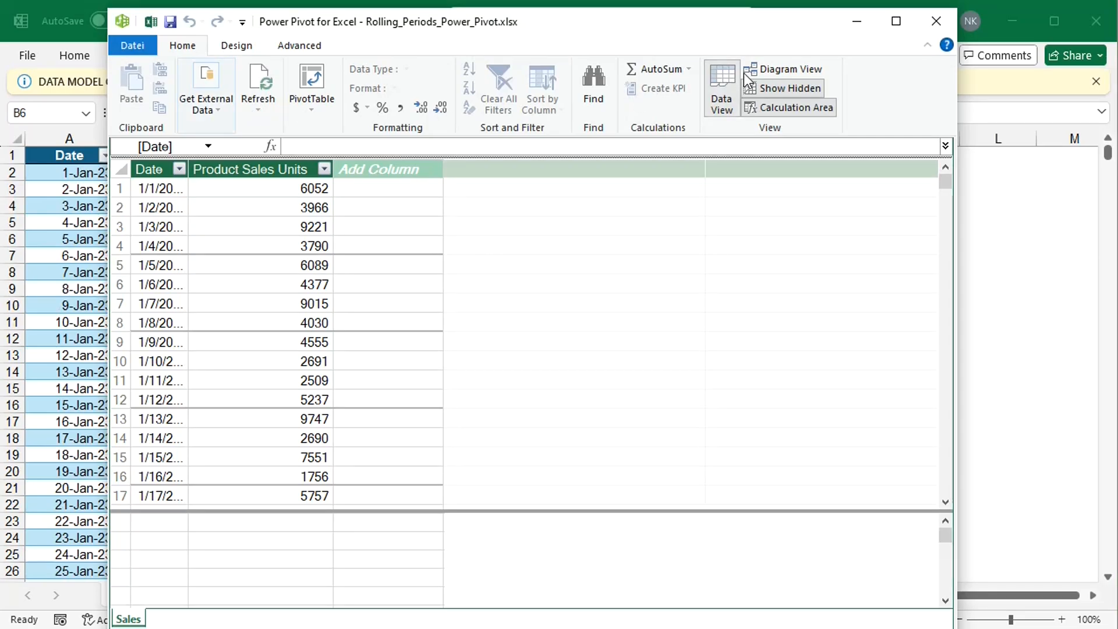
{"action": "left_click", "coordinate": [777, 68]}
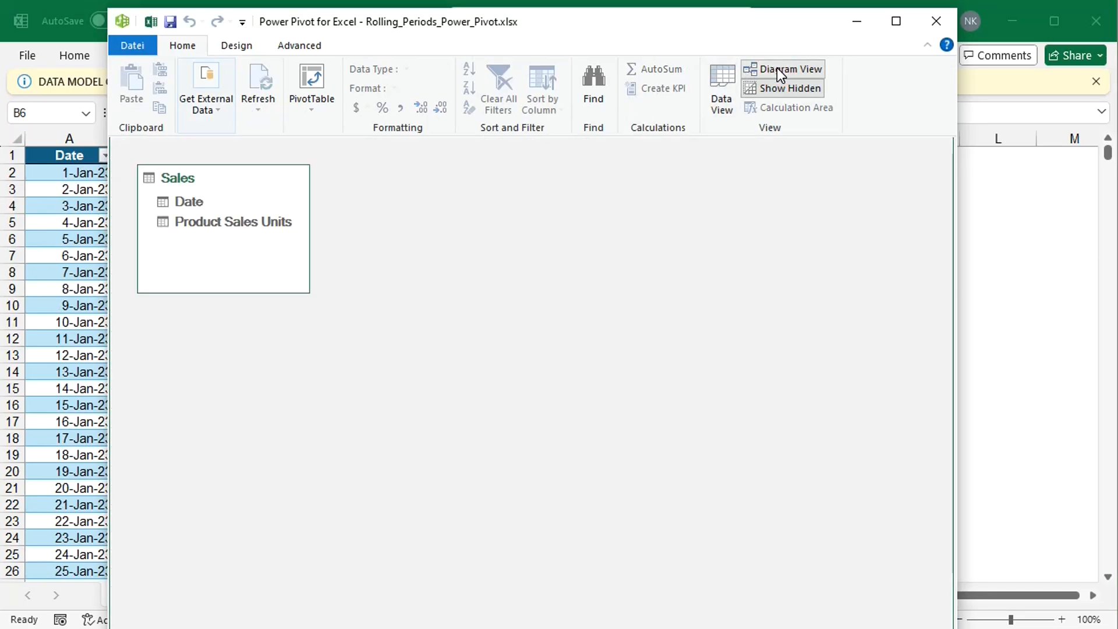
{"action": "left_click", "coordinate": [930, 21]}
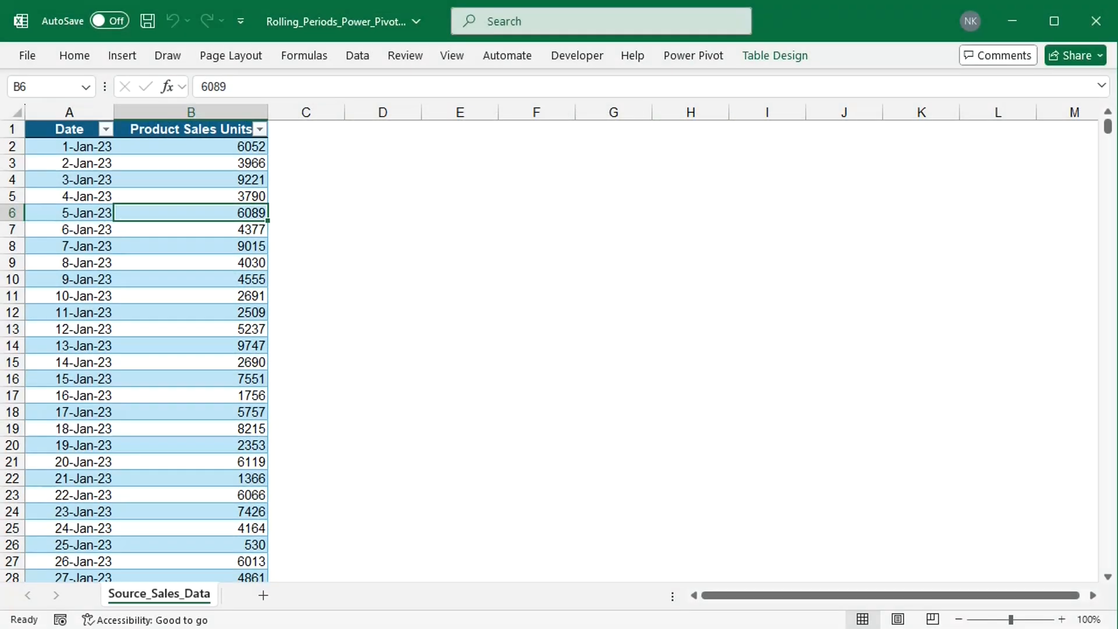
Create two new date tables in the Power Pivot data model from Diagram View
{"action": "left_click", "coordinate": [685, 50]}
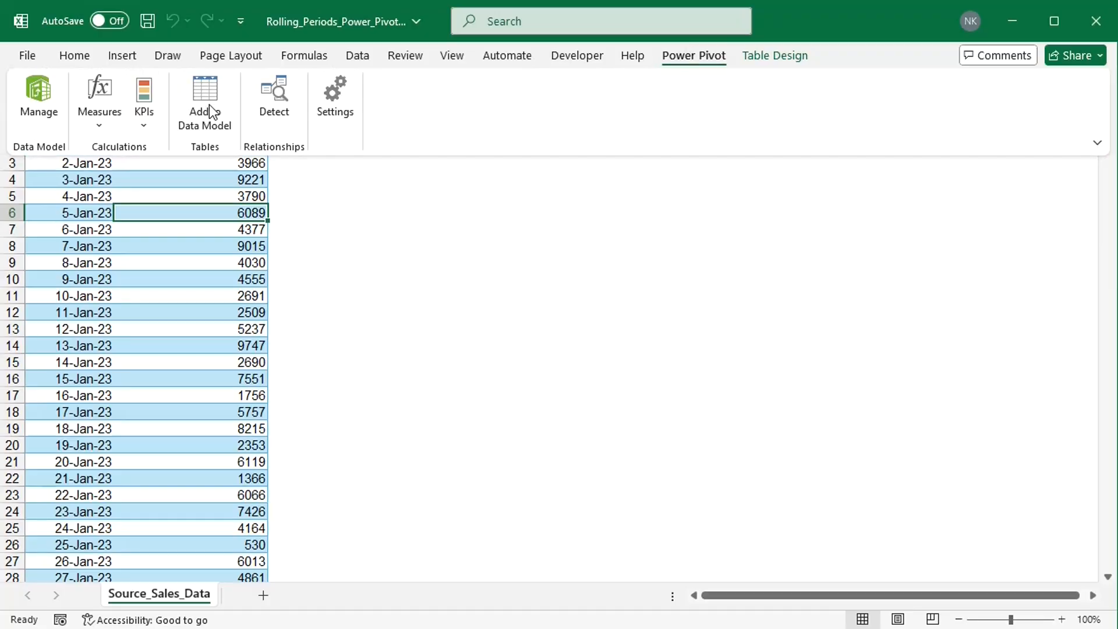
{"action": "left_click", "coordinate": [52, 110]}
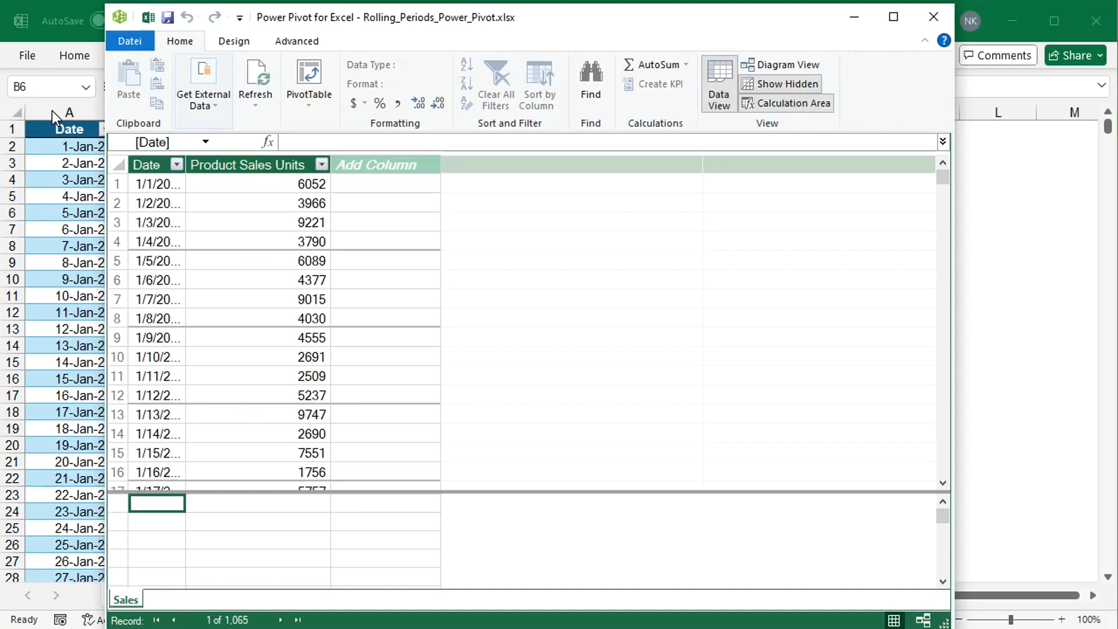
{"action": "left_click", "coordinate": [756, 70]}
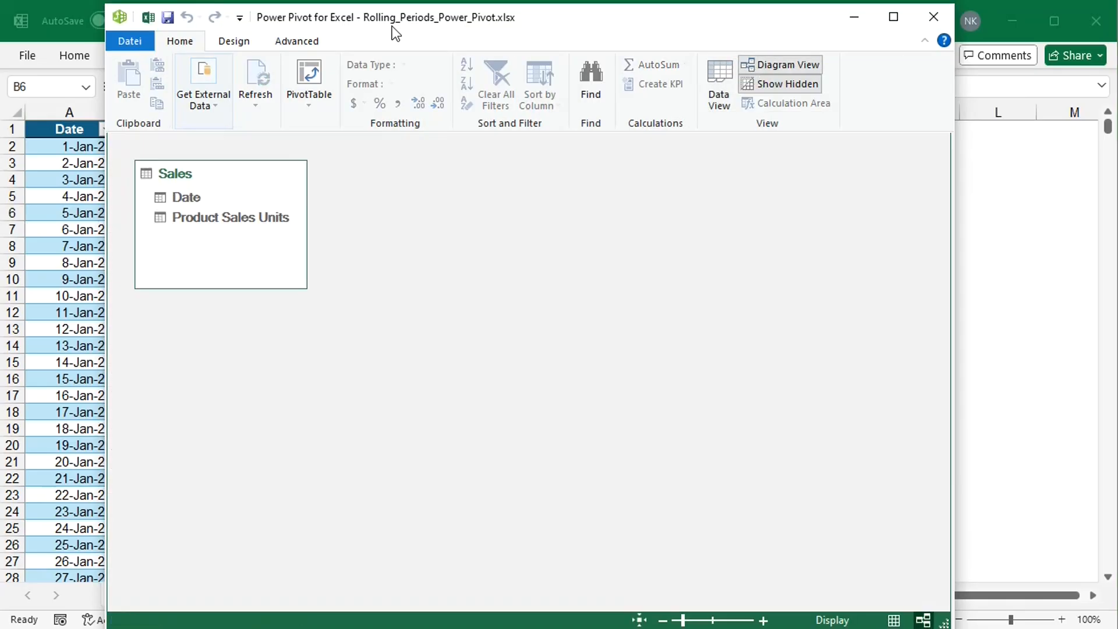
{"action": "left_click", "coordinate": [243, 47]}
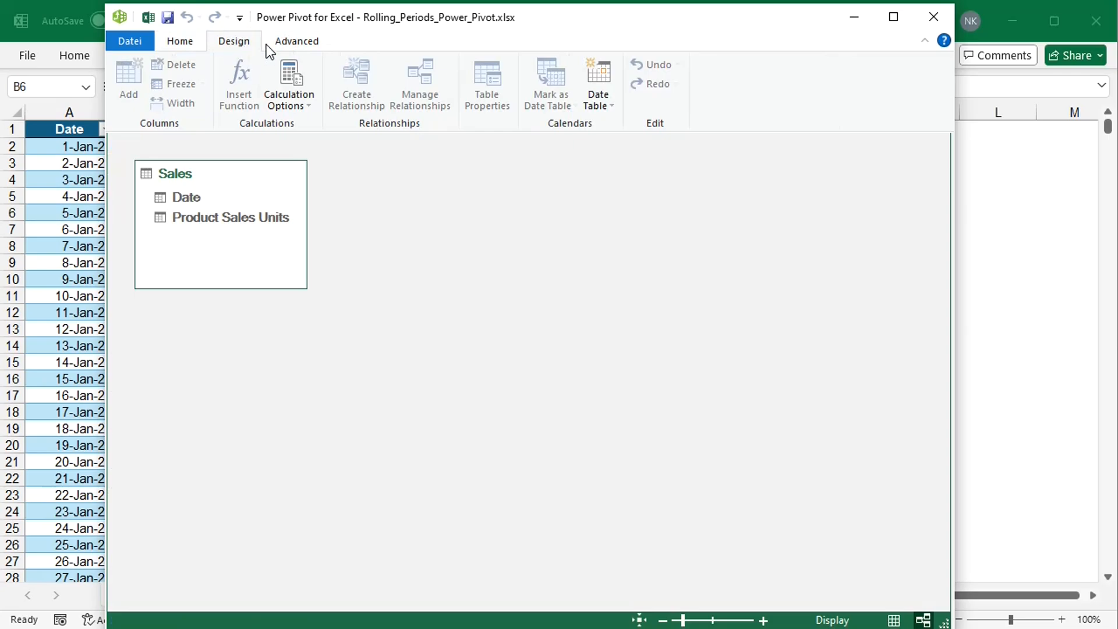
{"action": "left_click", "coordinate": [598, 111]}
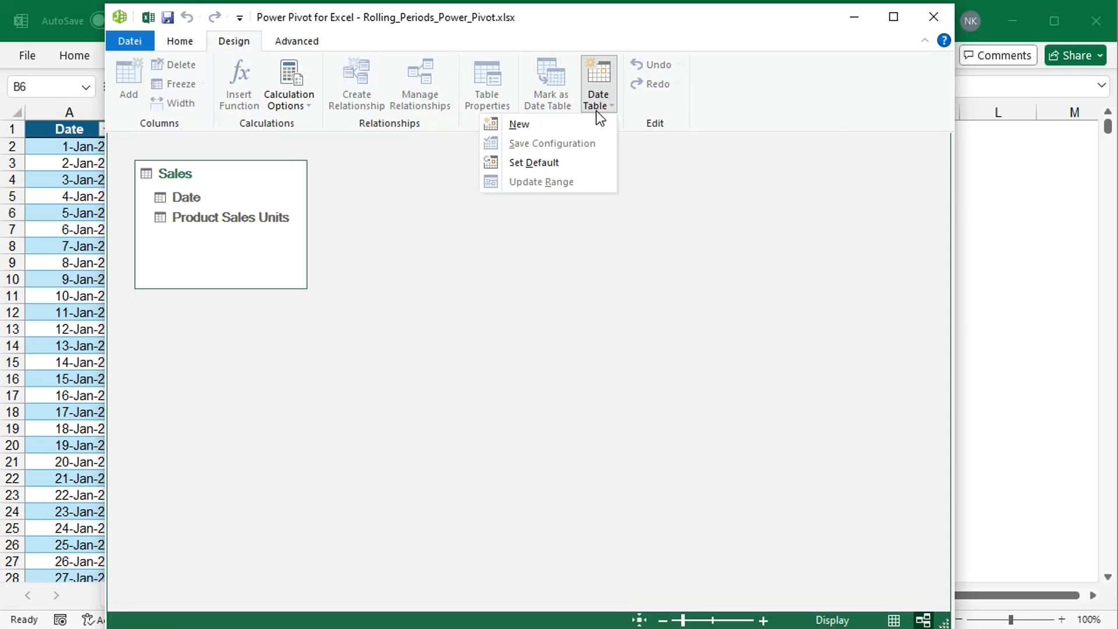
{"action": "left_click", "coordinate": [563, 128]}
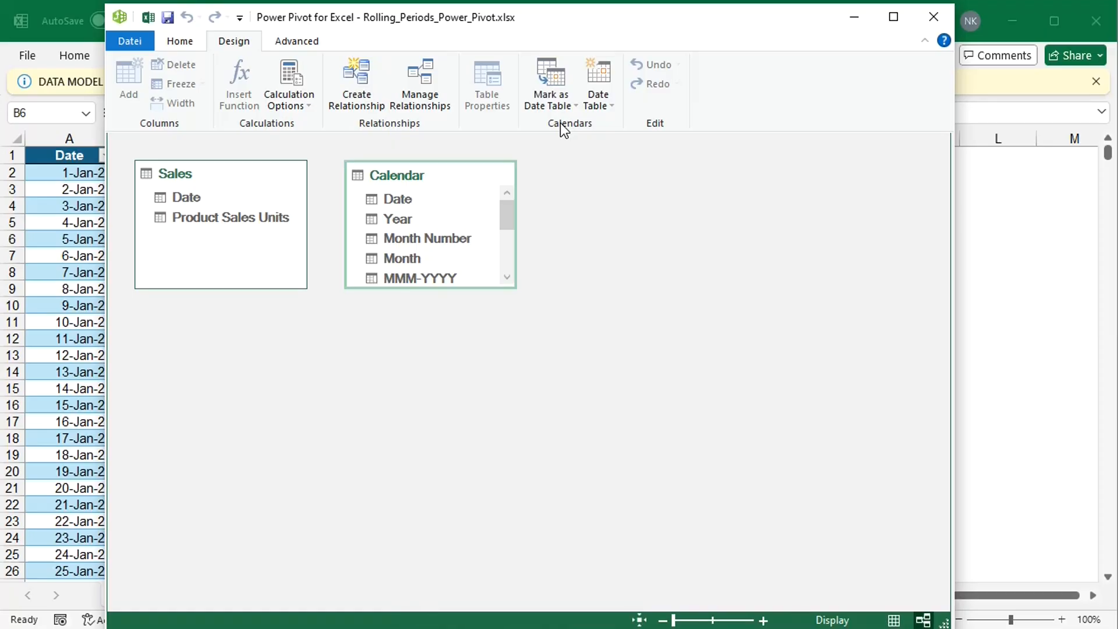
{"action": "left_click", "coordinate": [607, 102]}
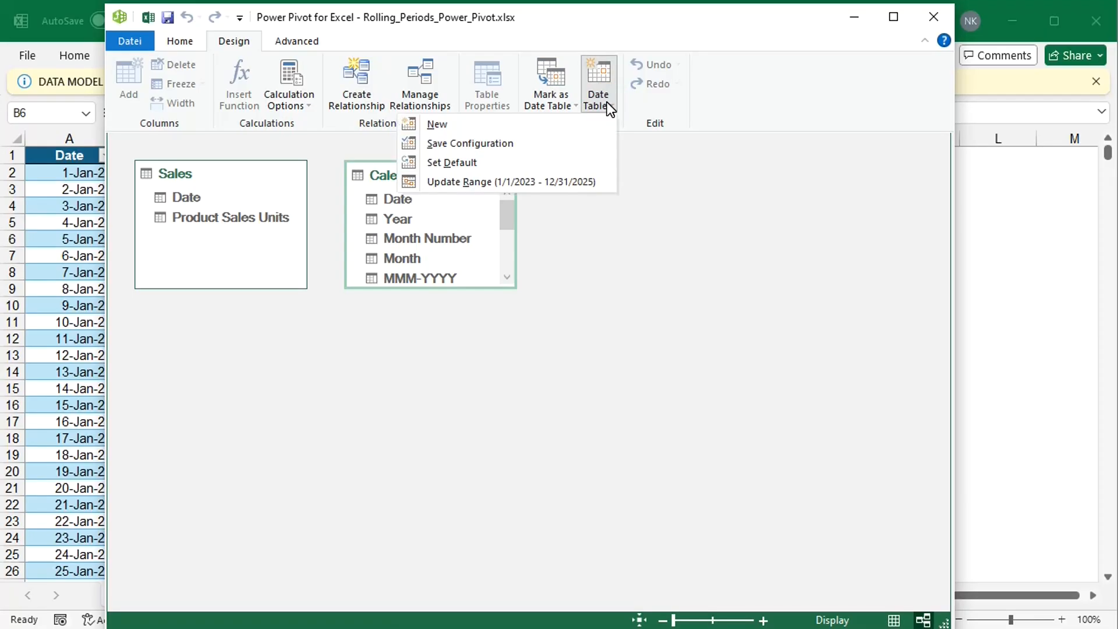
{"action": "left_click", "coordinate": [562, 122]}
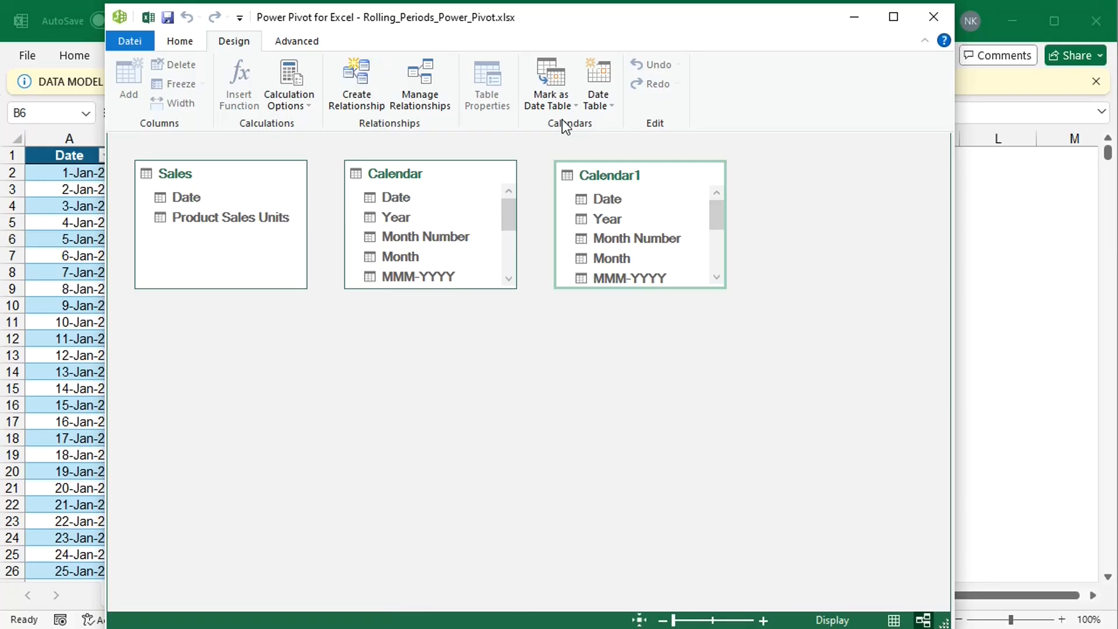
Check the start and end dates in the date table range settings and cancel the dialog
{"action": "left_click", "coordinate": [609, 106]}
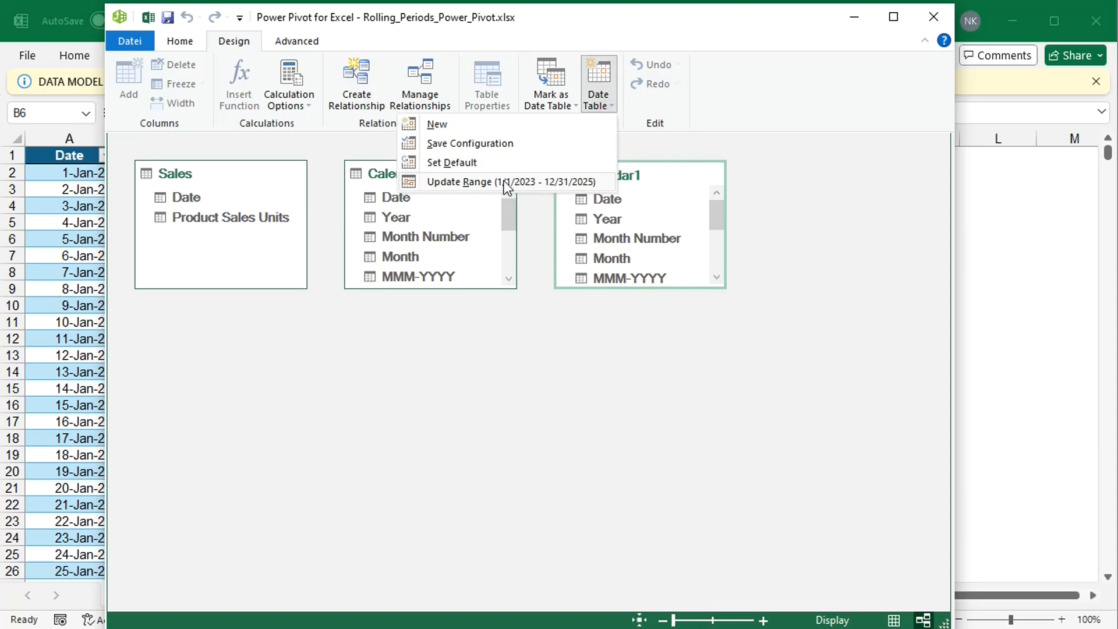
{"action": "left_click", "coordinate": [530, 183]}
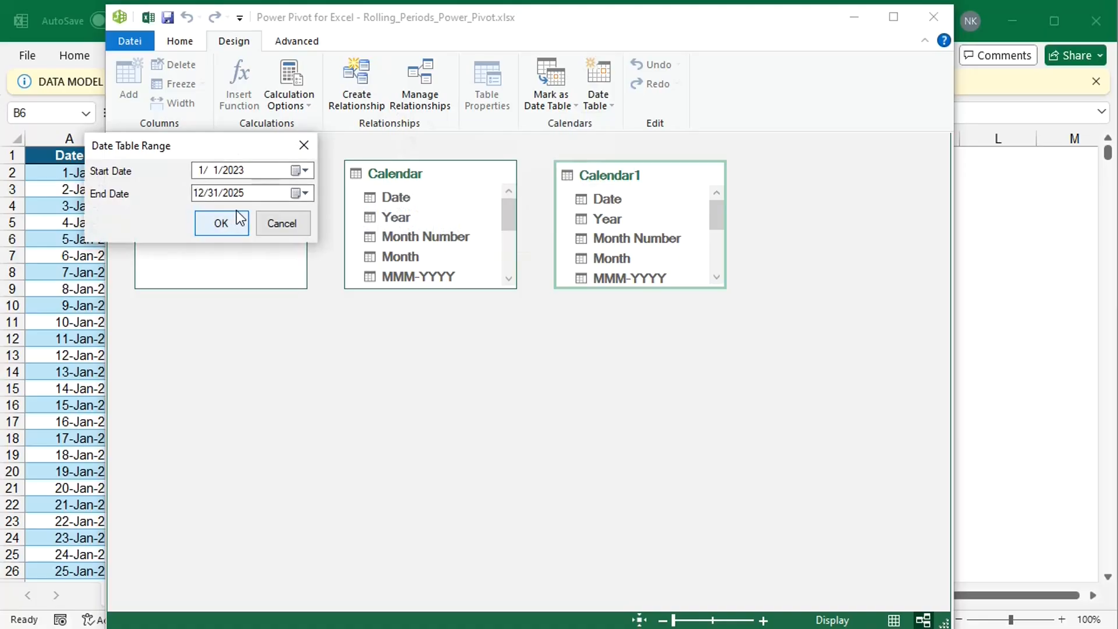
{"action": "left_click", "coordinate": [283, 224]}
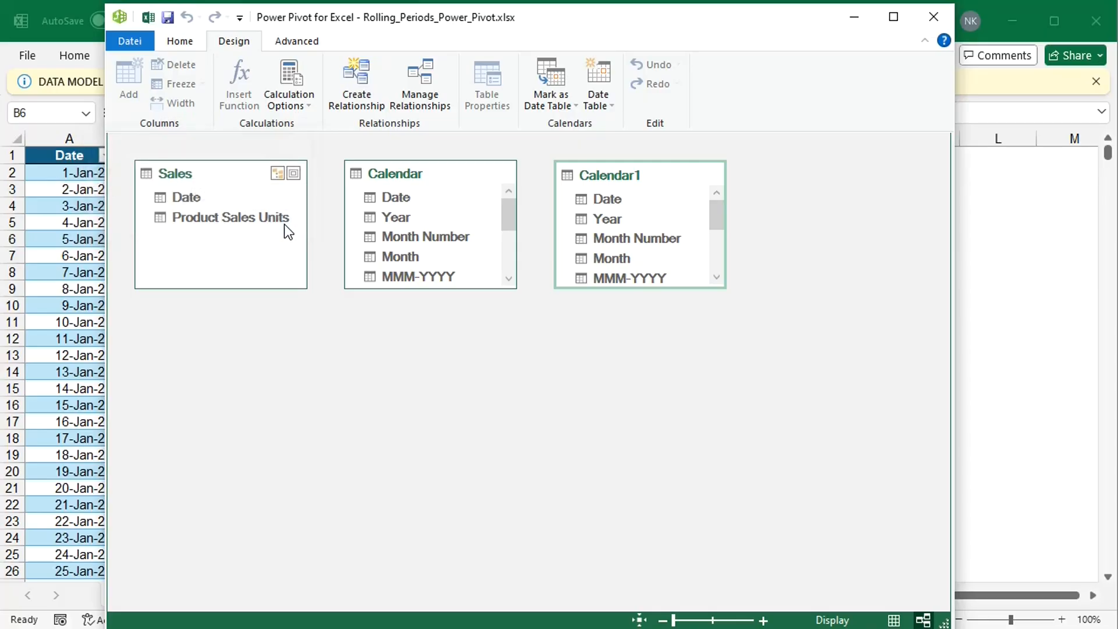
Rename the first calendar table as Filter_Calendar
{"action": "double_click", "coordinate": [370, 170]}
{"action": "left_click", "coordinate": [369, 170]}
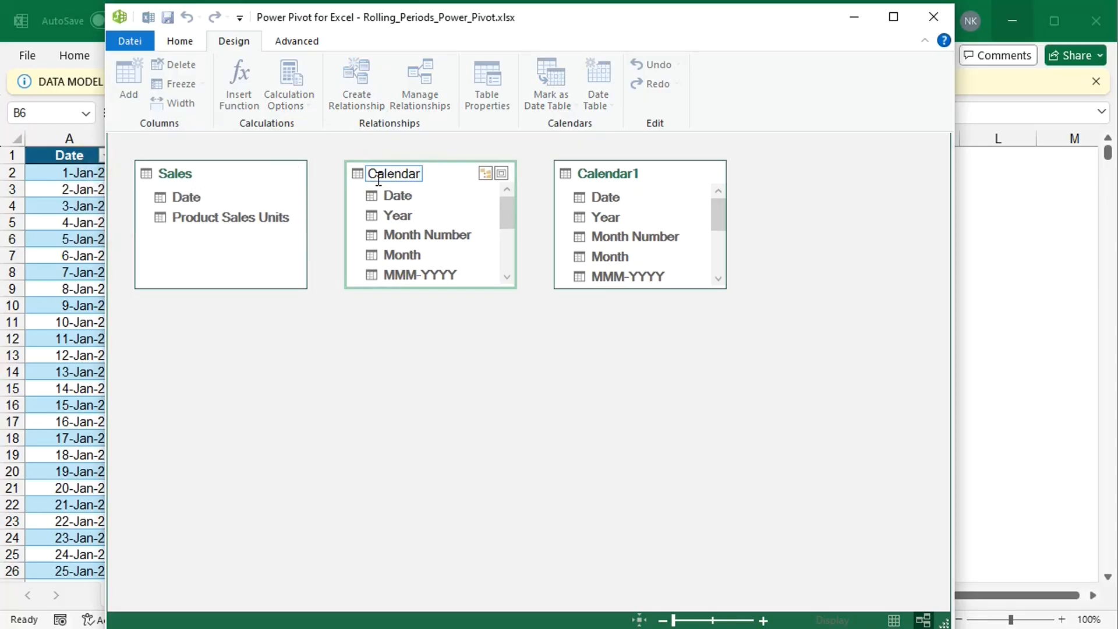
{"action": "type", "text": "Filter"}
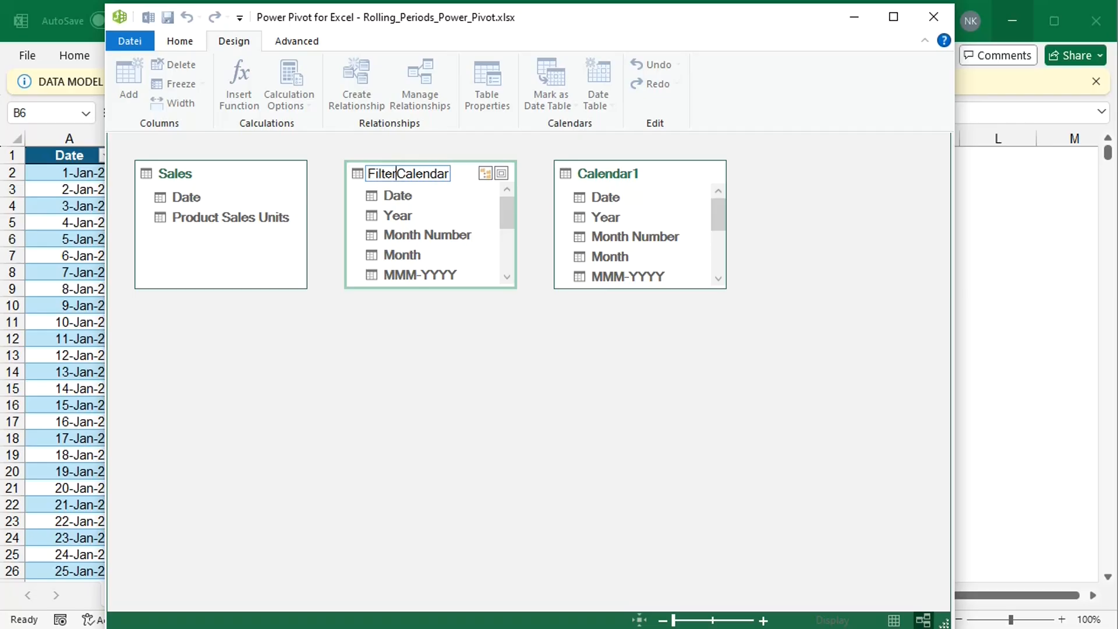
{"action": "type", "text": "_"}
{"action": "key", "text": "Return"}
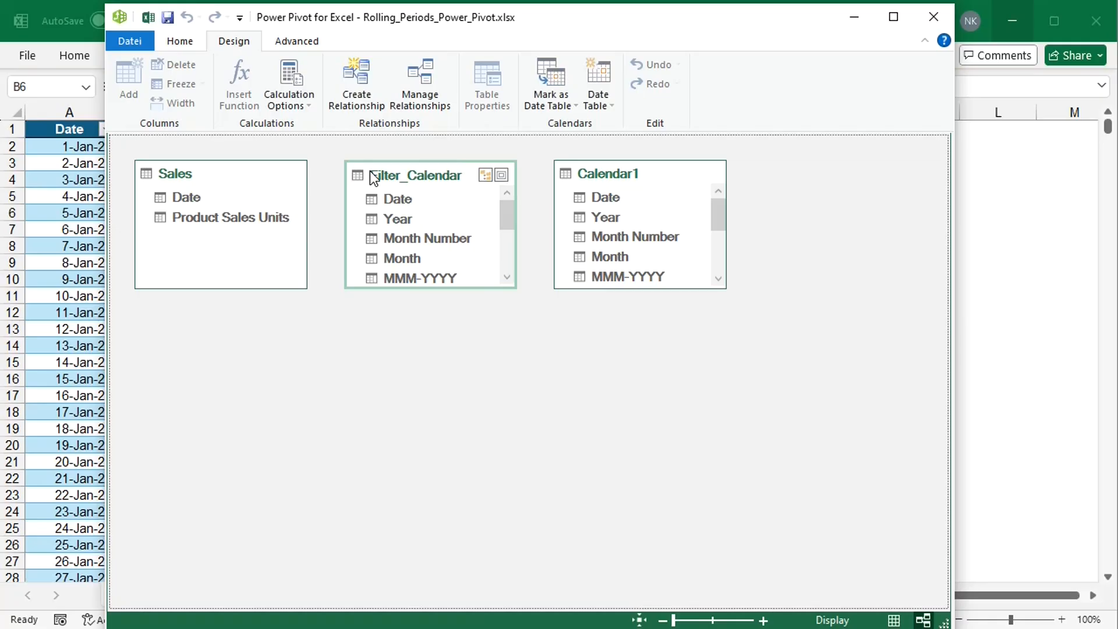
Rename the second calendar table, Calendar1, as Chart_Calendar
{"action": "double_click", "coordinate": [585, 175]}
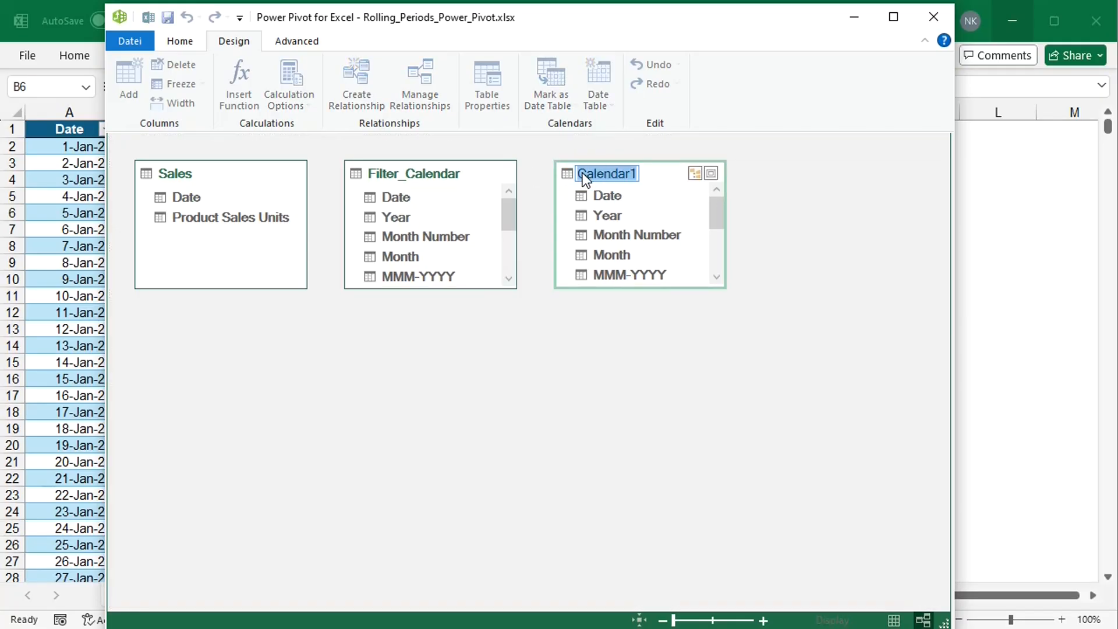
{"action": "type", "text": "Chart_"}
{"action": "type", "text": "lendar"}
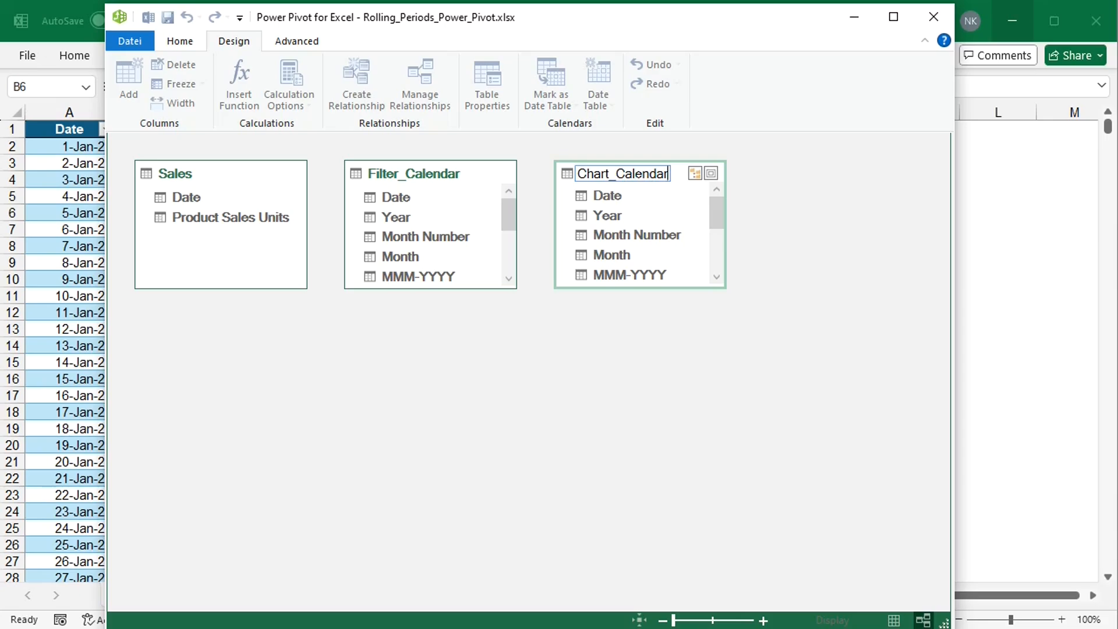
{"action": "key", "text": "Return"}
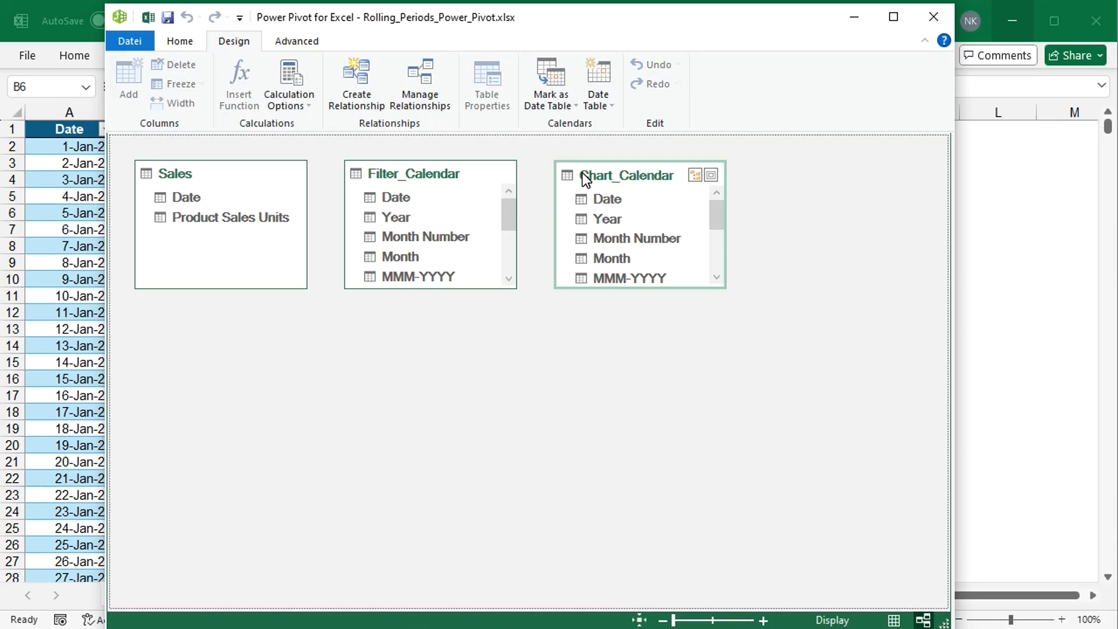
Arrange the diagram with the Sales table below and between Filter_Calendar and Chart_Calendar, spacing the two calendar tables apart
{"action": "left_click_drag", "start_coordinate": [229, 169], "coordinate": [485, 340]}
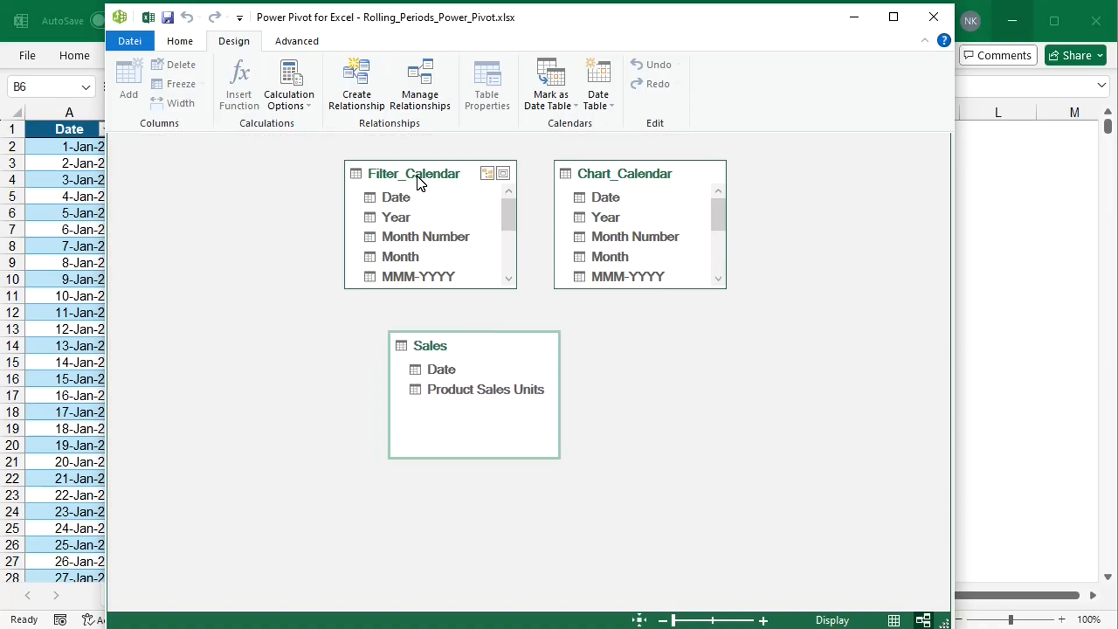
{"action": "left_click_drag", "start_coordinate": [417, 176], "coordinate": [286, 170]}
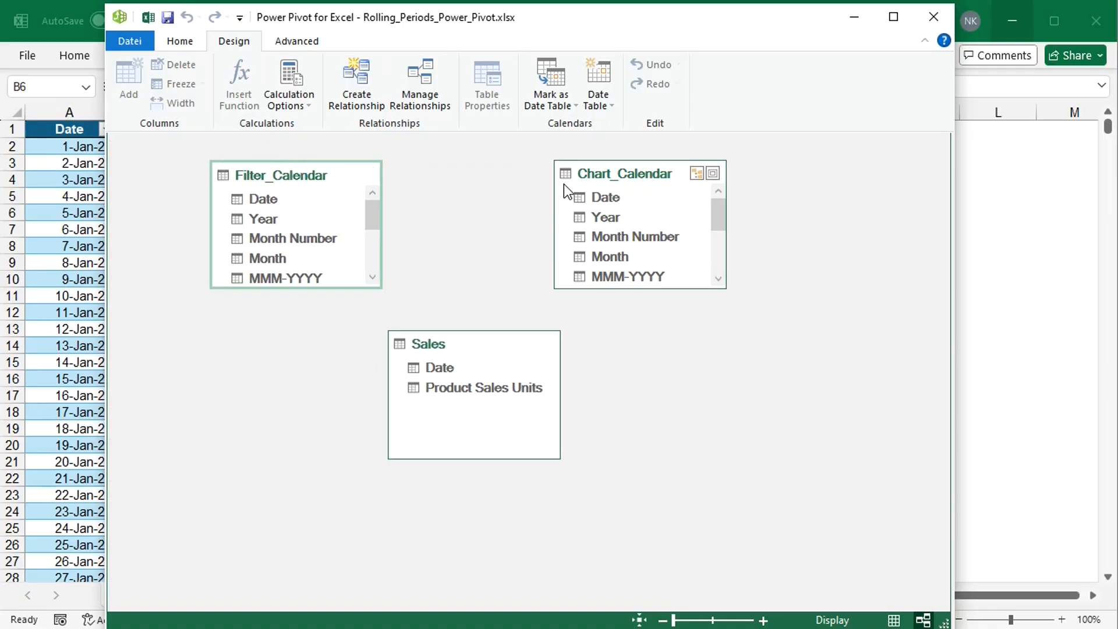
{"action": "left_click_drag", "start_coordinate": [585, 170], "coordinate": [616, 170]}
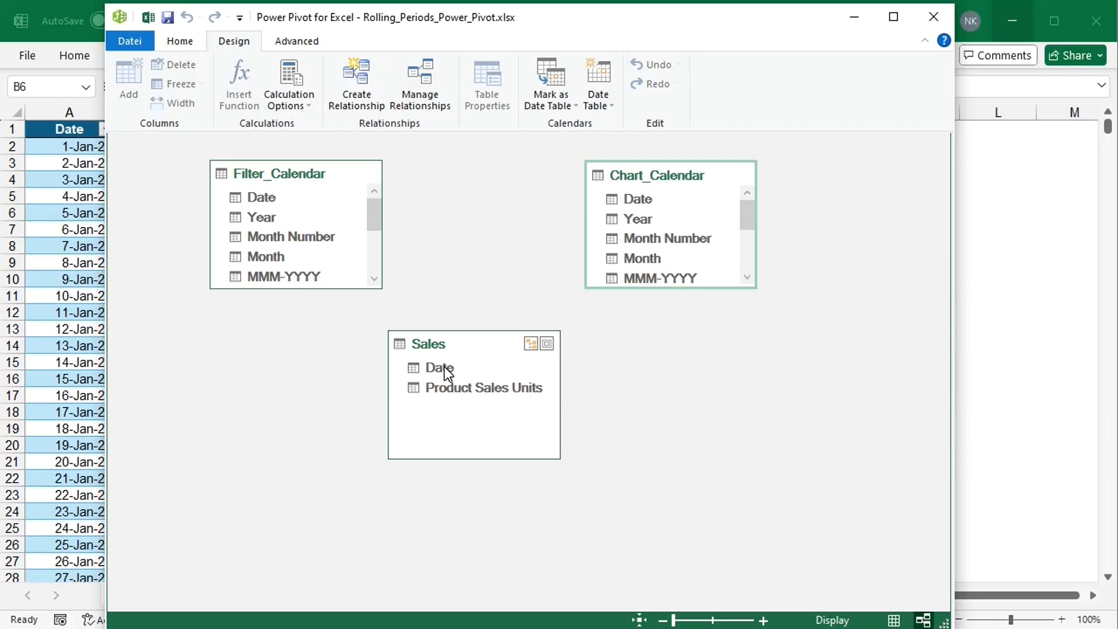
Relate the Sales Date field to the Date fields of Filter_Calendar and Chart_Calendar, and move the Sales table further down
{"action": "left_click_drag", "start_coordinate": [440, 367], "coordinate": [270, 197]}
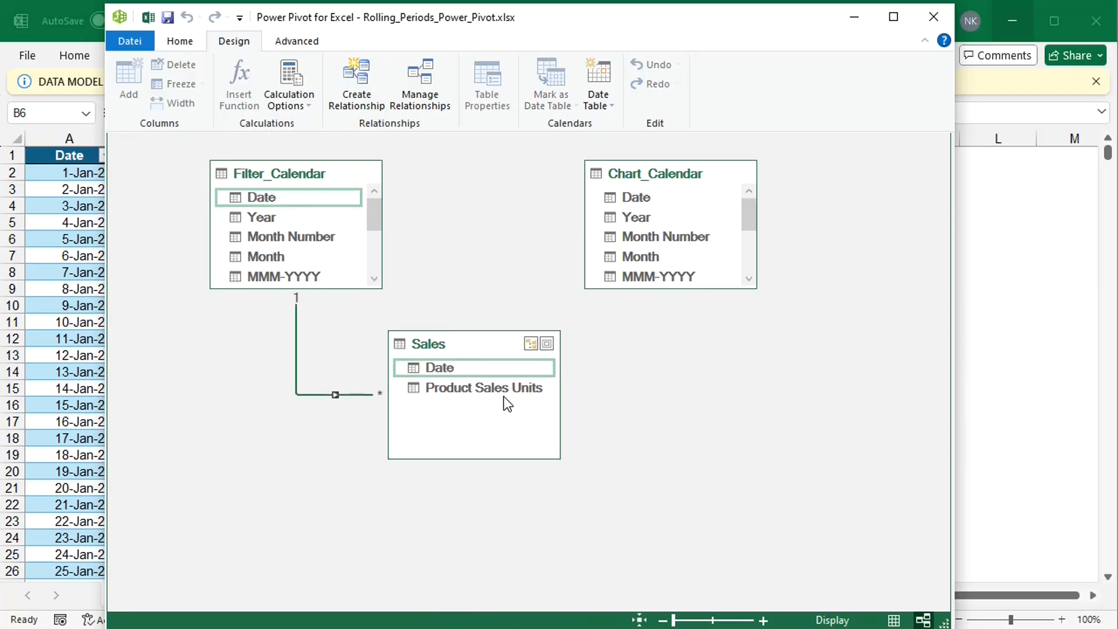
{"action": "left_click_drag", "start_coordinate": [453, 370], "coordinate": [625, 205]}
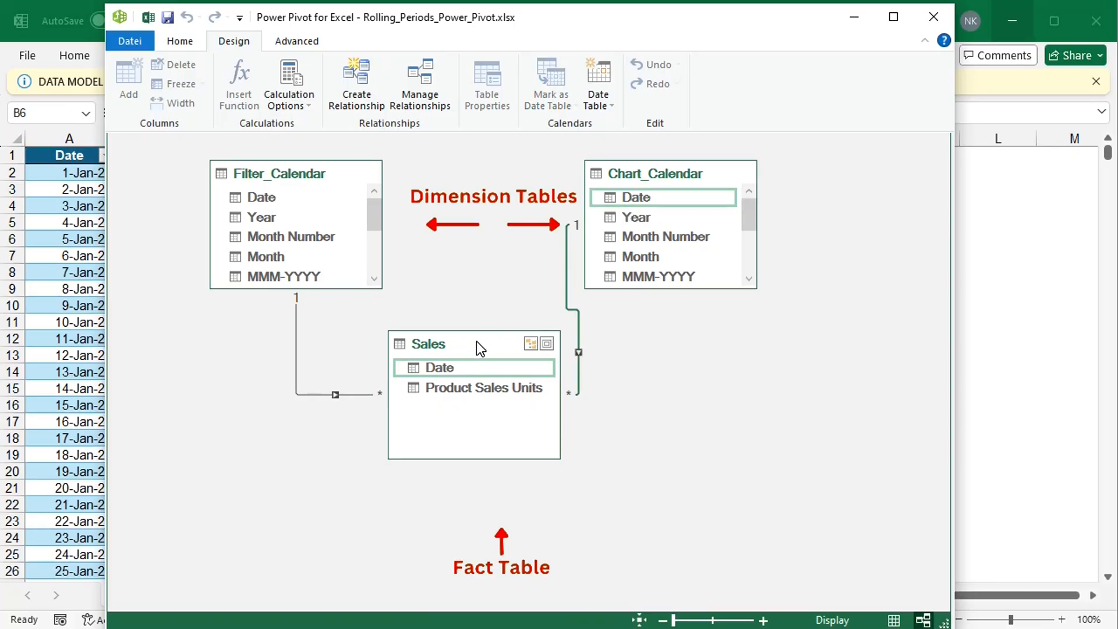
{"action": "left_click_drag", "start_coordinate": [474, 347], "coordinate": [505, 411]}
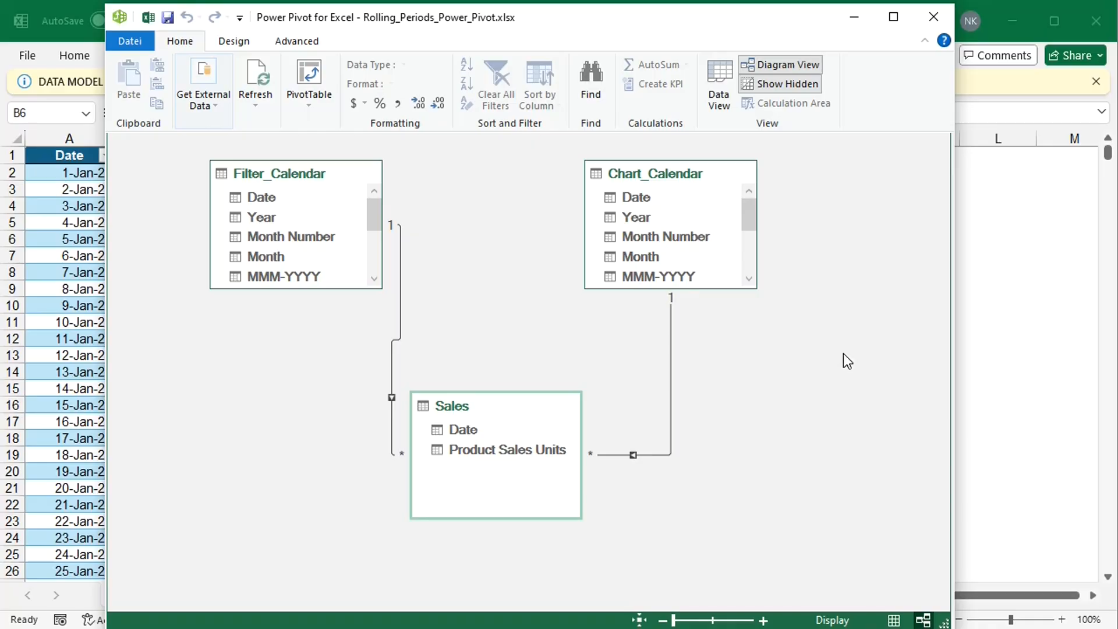
Insert a PivotTable from the data model on a new worksheet
{"action": "left_click", "coordinate": [312, 106]}
{"action": "left_click", "coordinate": [232, 125]}
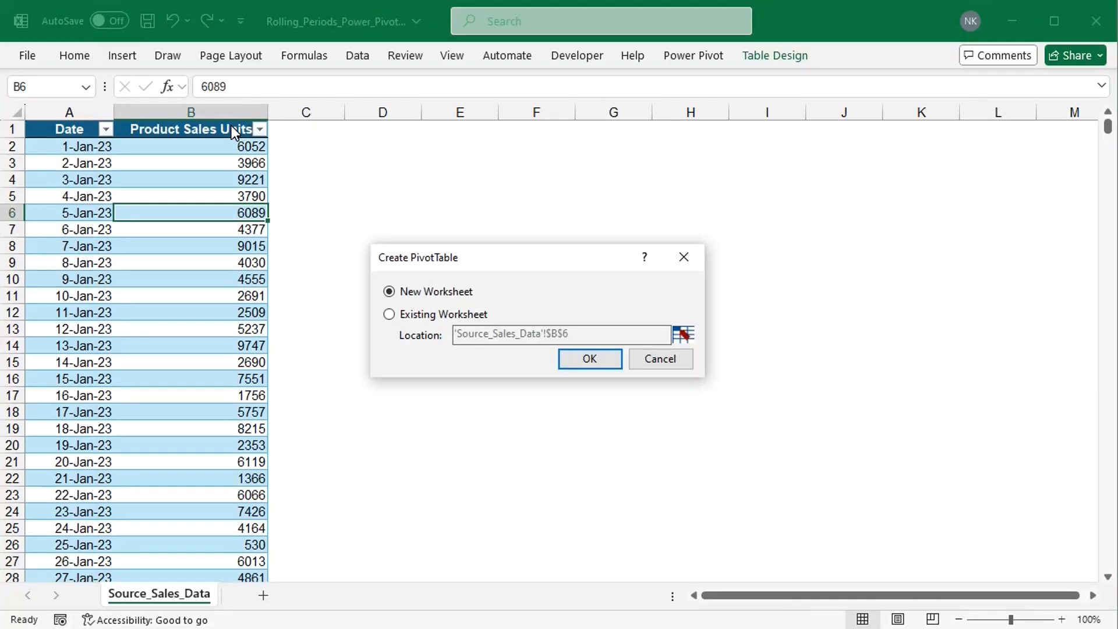
{"action": "left_click", "coordinate": [583, 359]}
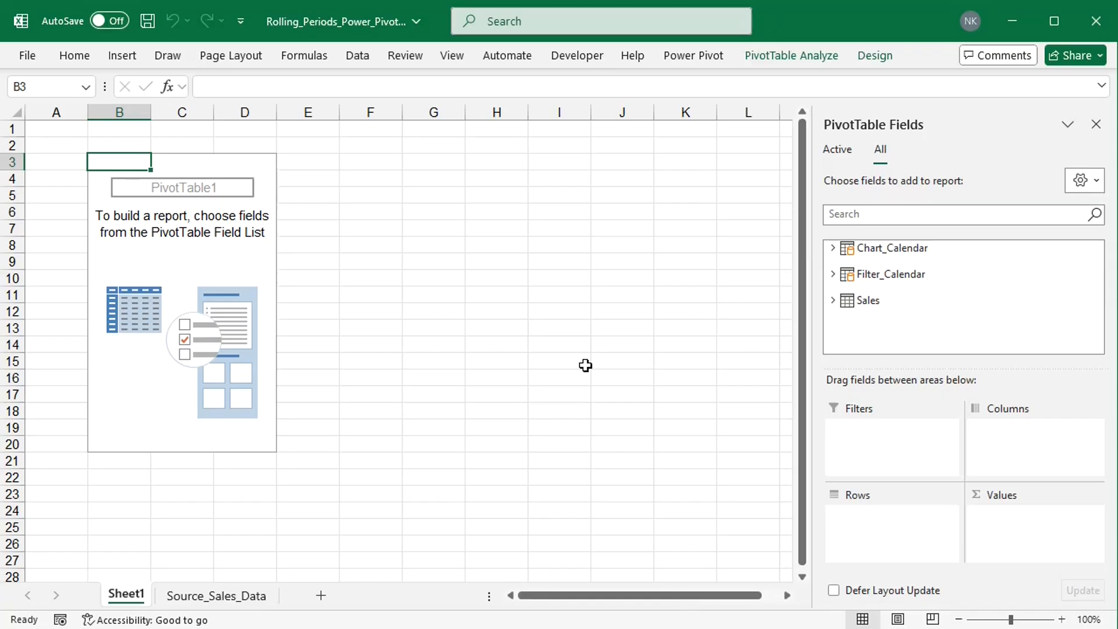
Add the Year and Month fields of Filter_Calendar to the PivotTable as report filters
{"action": "left_click", "coordinate": [834, 275]}
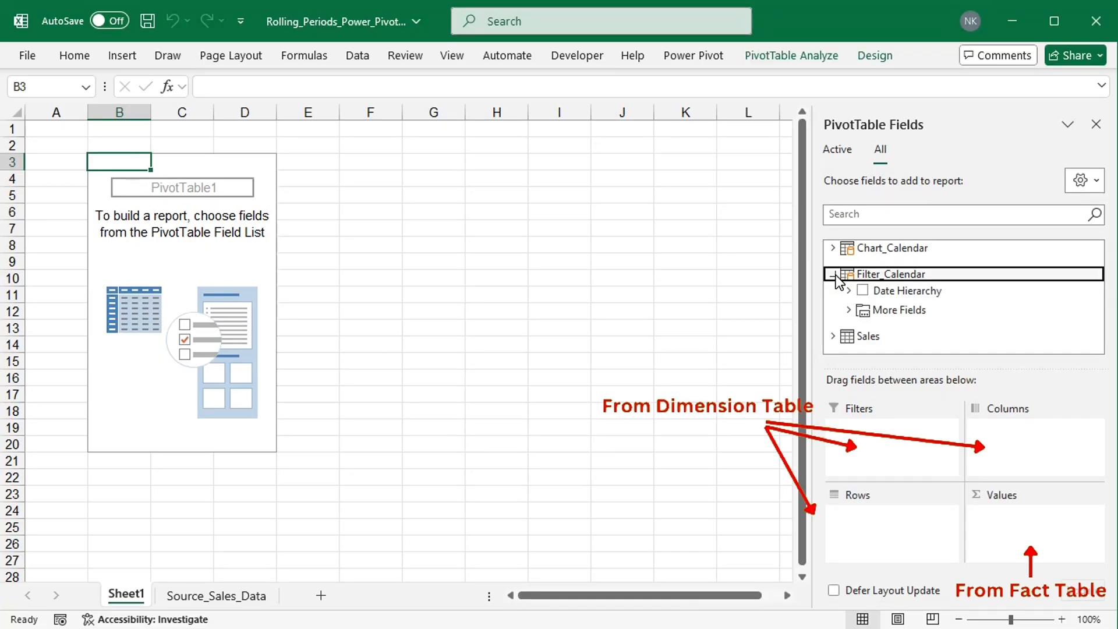
{"action": "left_click", "coordinate": [849, 310]}
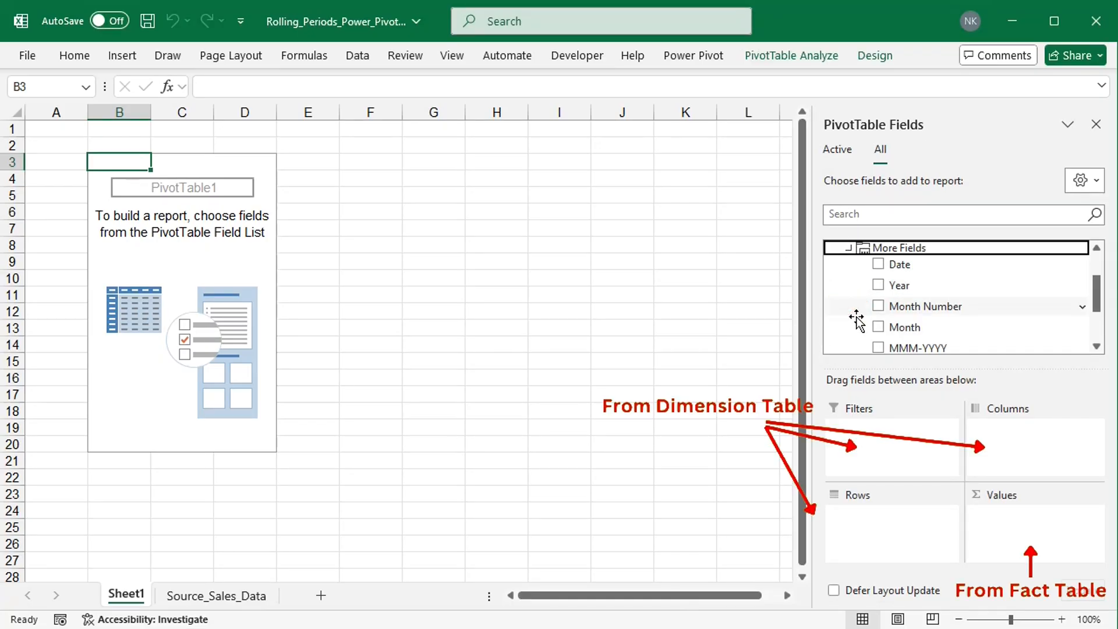
{"action": "mouse_move", "coordinate": [901, 287]}
{"action": "left_mouse_down"}
{"action": "mouse_move", "coordinate": [893, 452]}
{"action": "mouse_move", "coordinate": [878, 442]}
{"action": "left_mouse_up"}
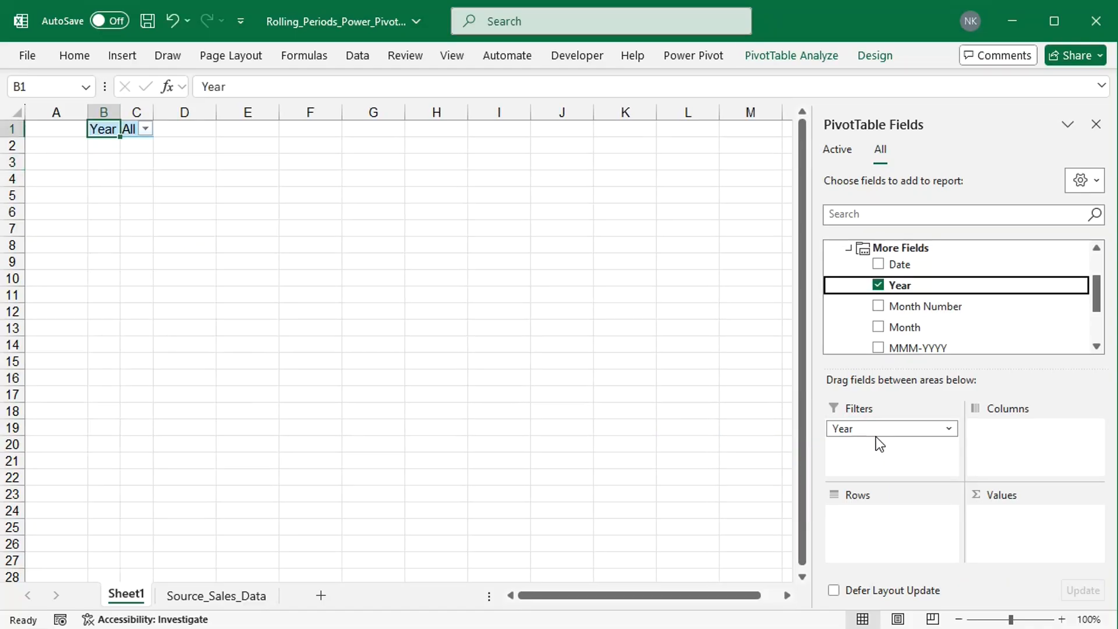
{"action": "left_click_drag", "start_coordinate": [908, 327], "coordinate": [896, 442]}
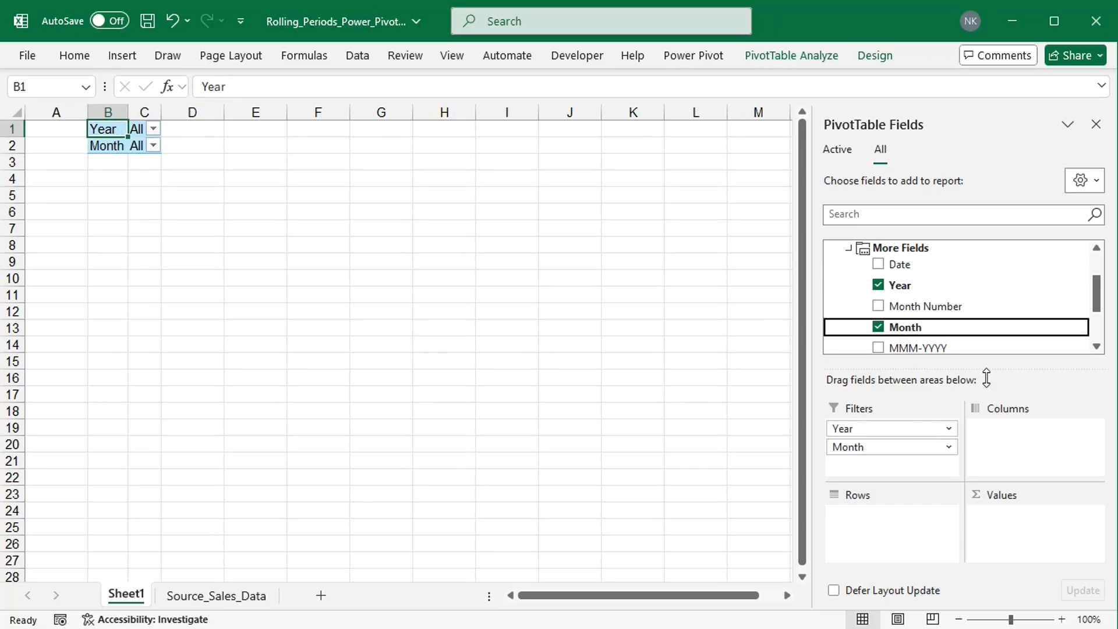
Add the Date Hierarchy of Chart_Calendar to the PivotTable rows
{"action": "left_click_drag", "start_coordinate": [1093, 295], "coordinate": [1093, 256]}
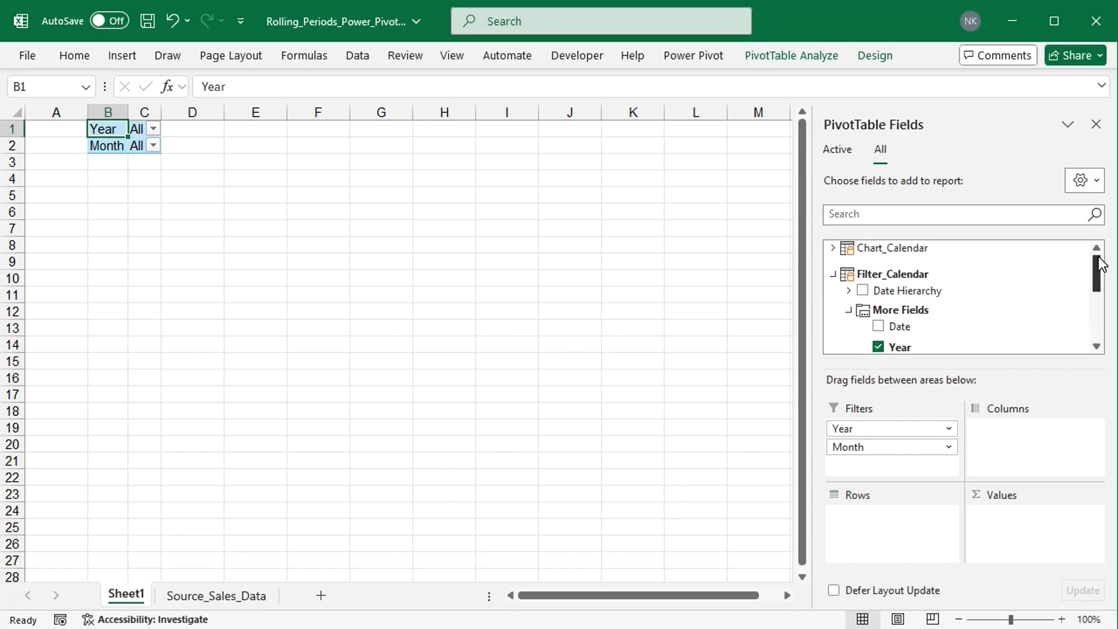
{"action": "left_click", "coordinate": [833, 248]}
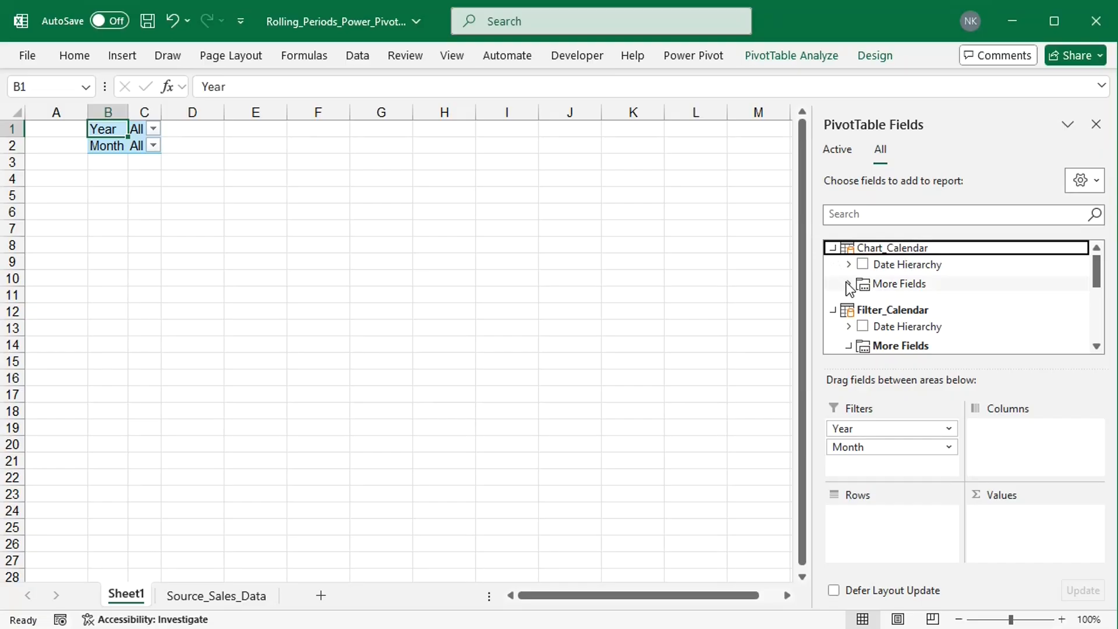
{"action": "left_click_drag", "start_coordinate": [885, 271], "coordinate": [891, 537]}
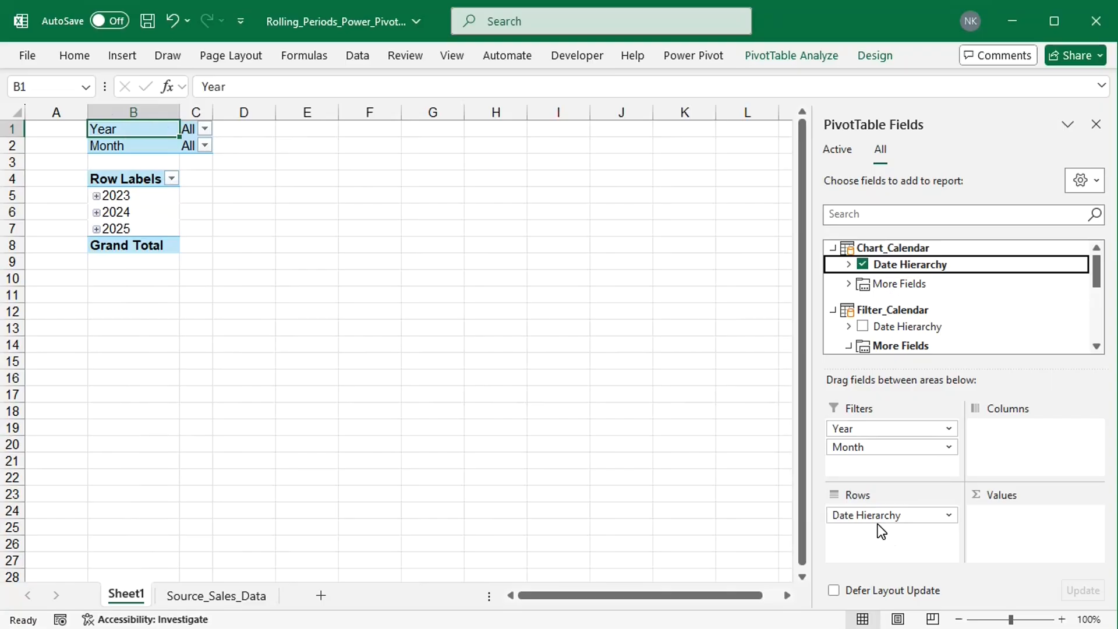
Expand the entire Year field in the PivotTable row labels to the month level
{"action": "left_click", "coordinate": [141, 200]}
{"action": "right_click", "coordinate": [141, 200]}
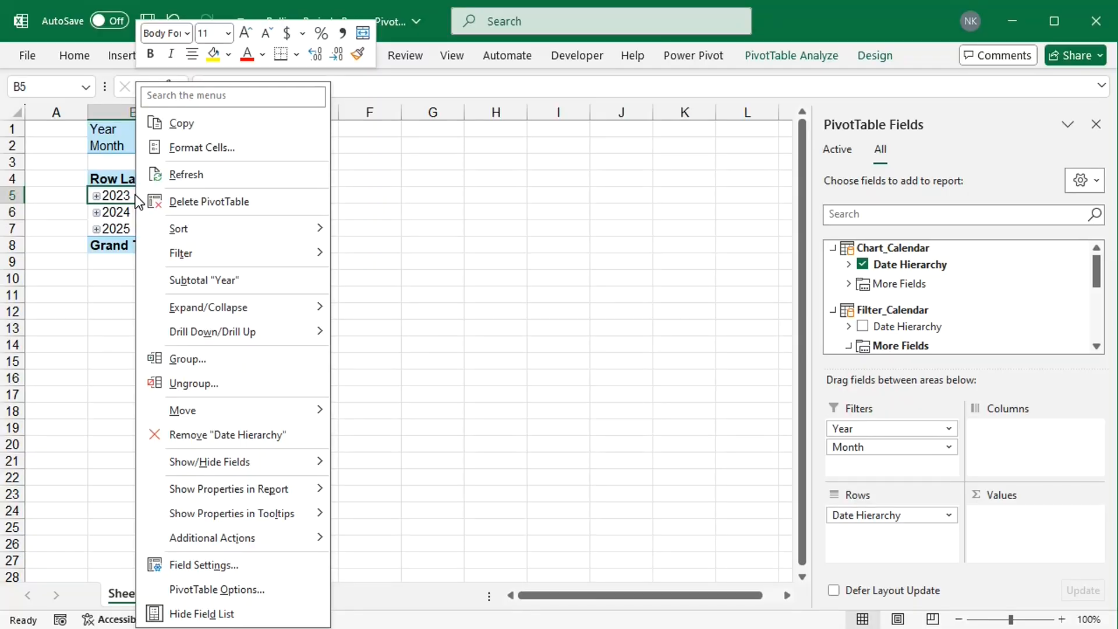
{"action": "mouse_move", "coordinate": [294, 317]}
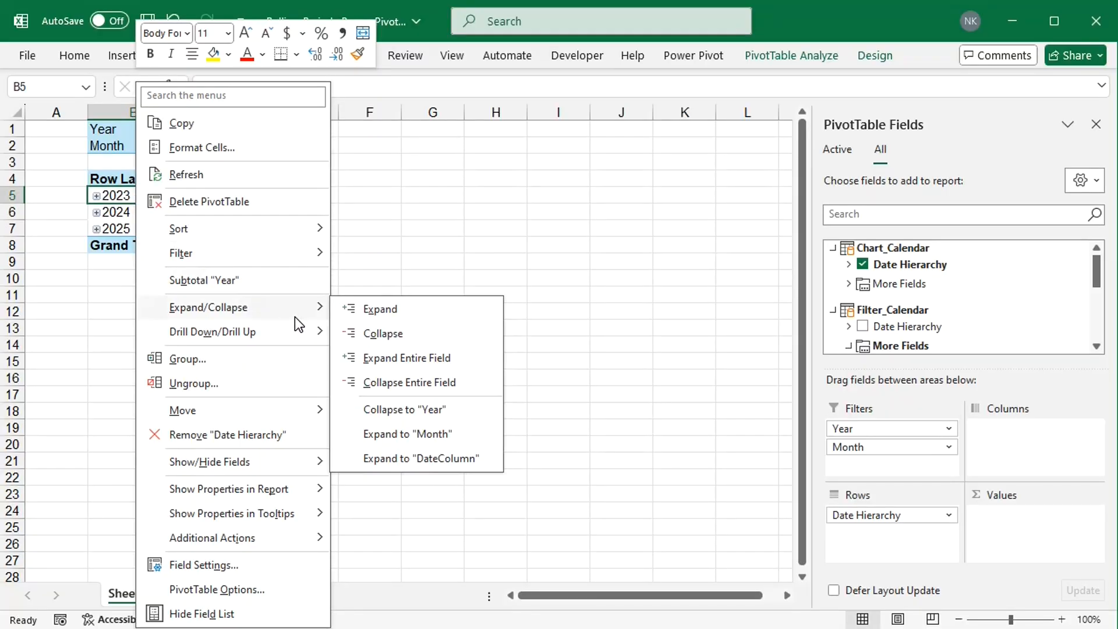
{"action": "left_click", "coordinate": [397, 361]}
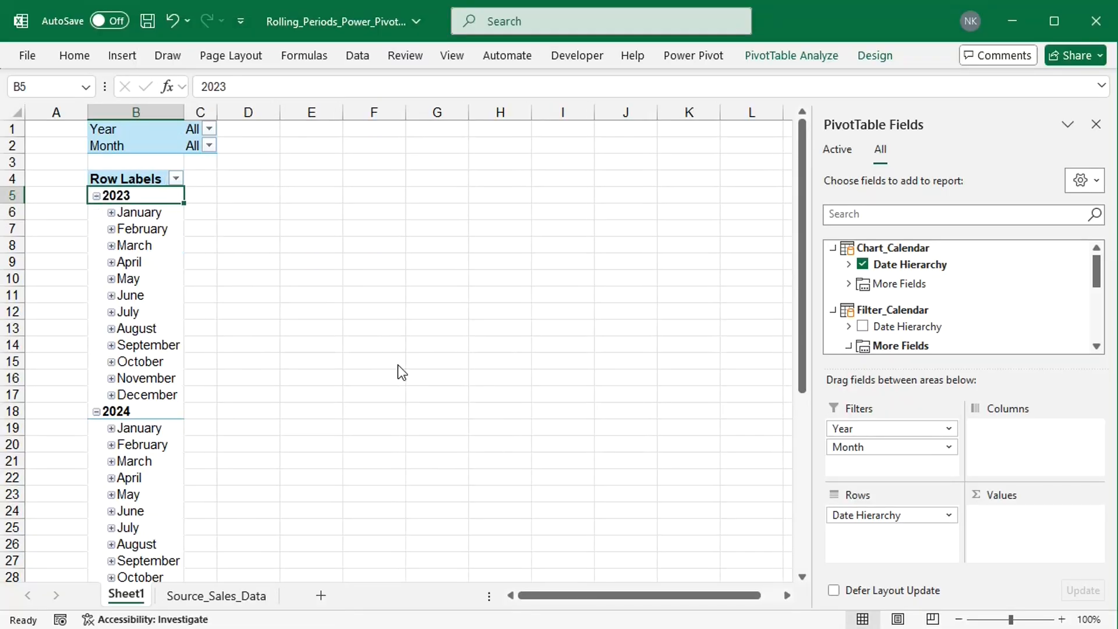
Filter the PivotTable's Year report filter to 2025
{"action": "left_click", "coordinate": [208, 128]}
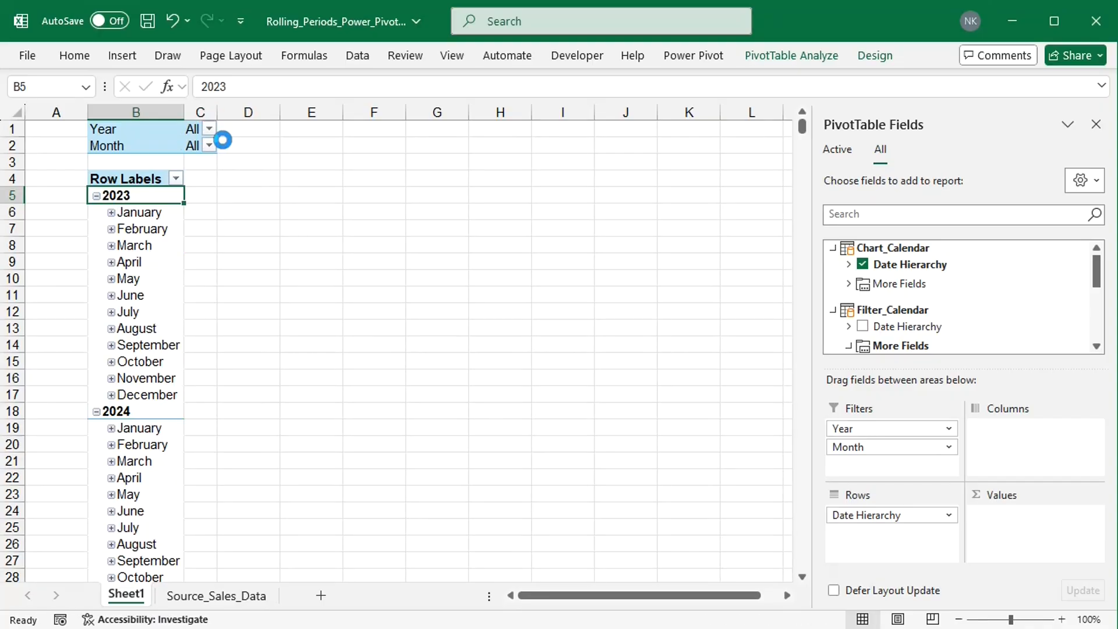
{"action": "left_click", "coordinate": [22, 175]}
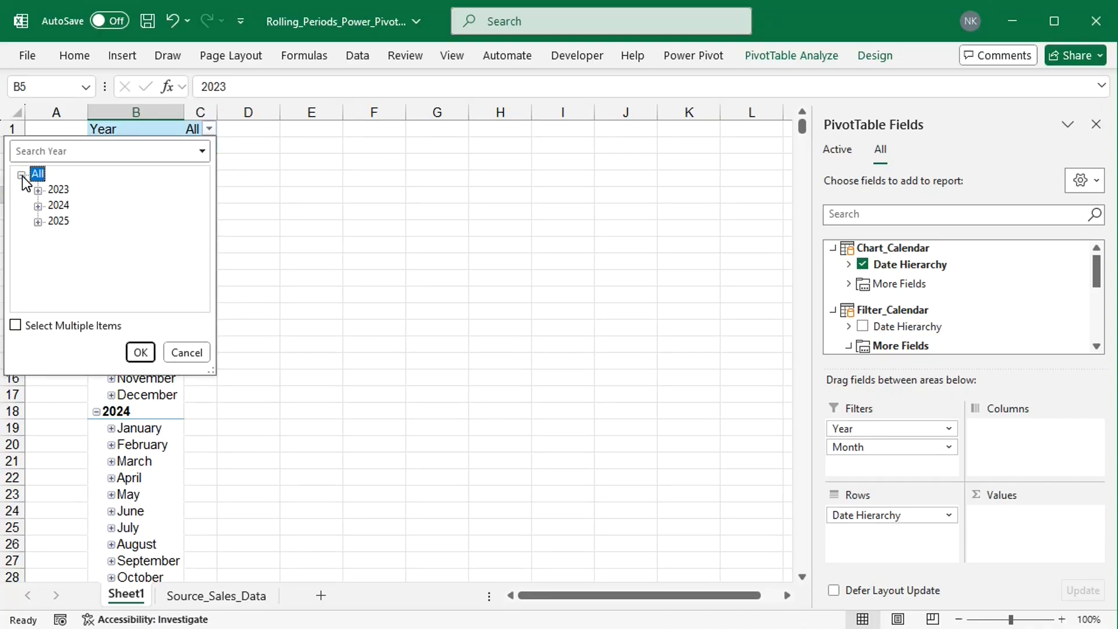
{"action": "left_click", "coordinate": [58, 221]}
{"action": "left_click", "coordinate": [142, 353]}
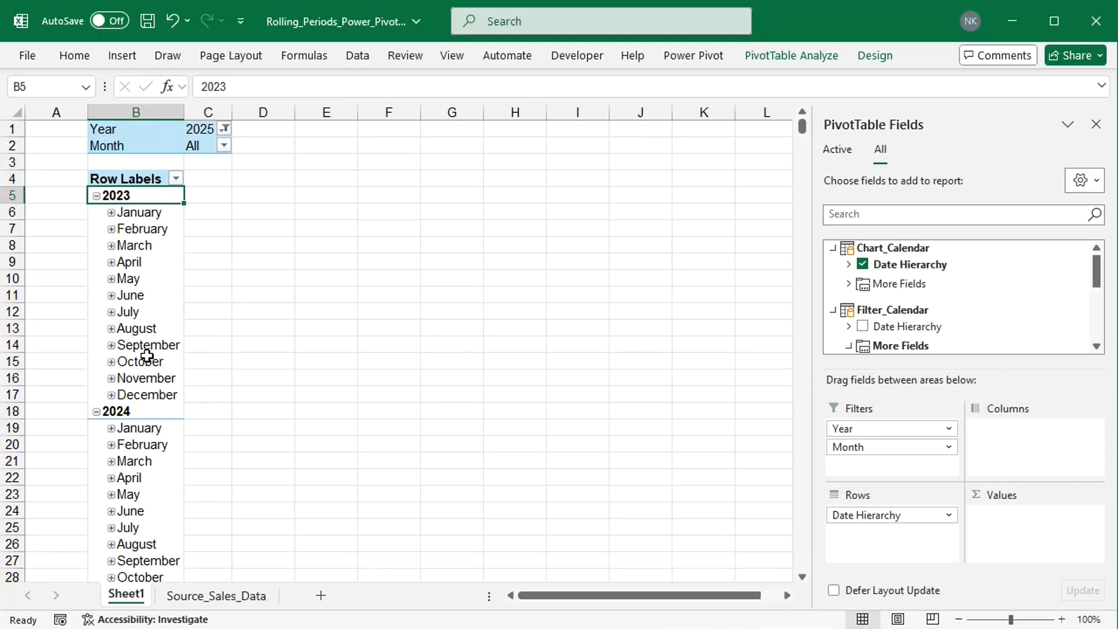
Filter the PivotTable's Month report filter to November
{"action": "left_click", "coordinate": [225, 145]}
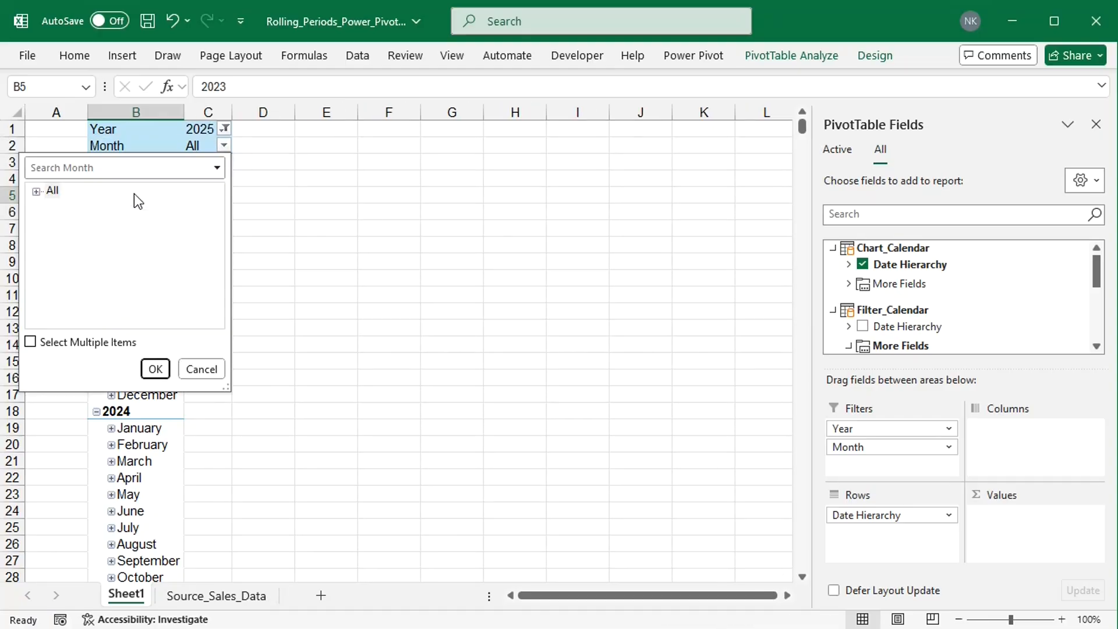
{"action": "left_click", "coordinate": [36, 192]}
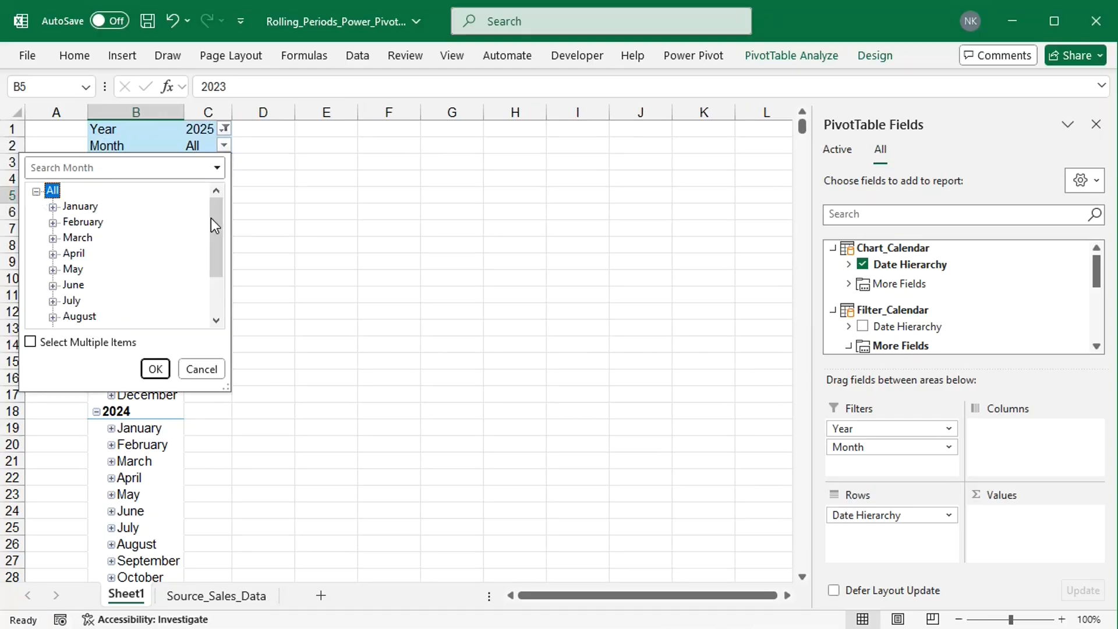
{"action": "left_click_drag", "start_coordinate": [212, 224], "coordinate": [216, 266]}
{"action": "left_click", "coordinate": [102, 300]}
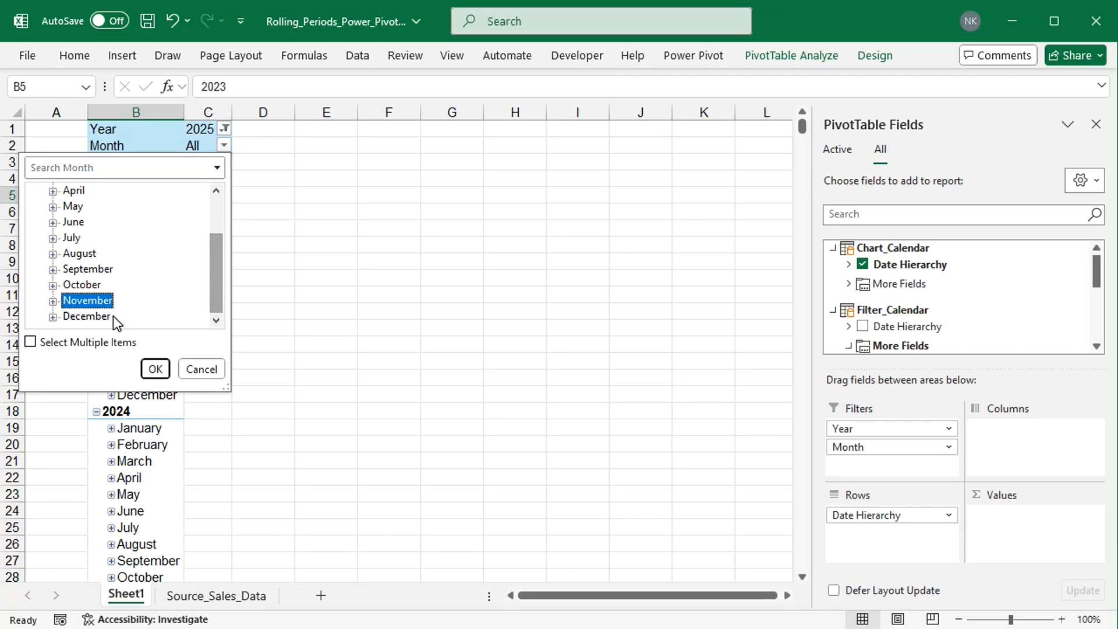
{"action": "left_click", "coordinate": [155, 368]}
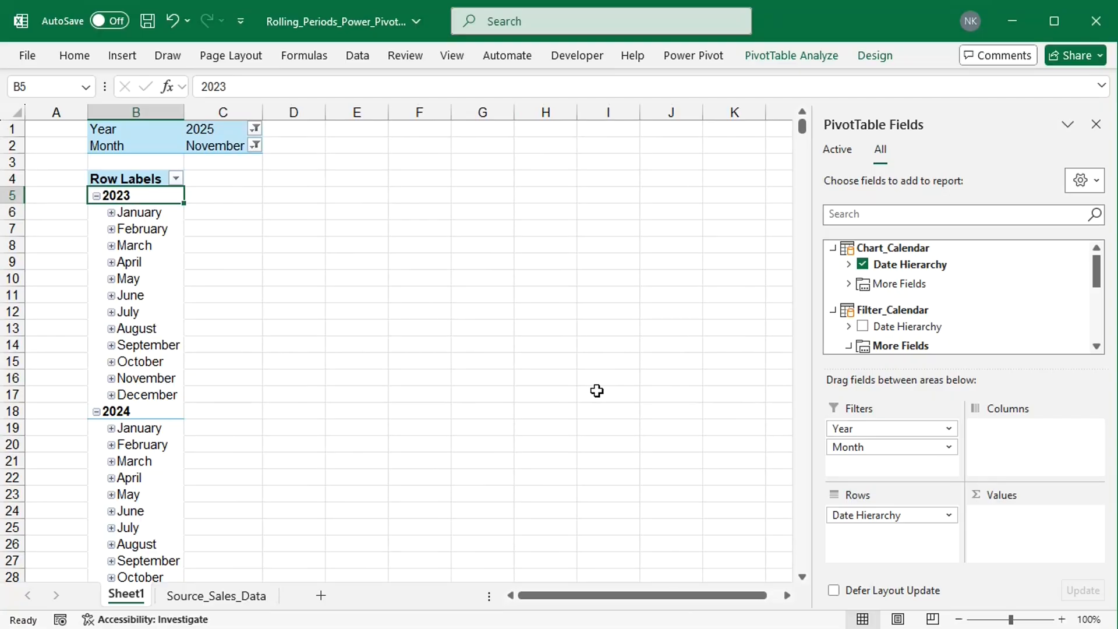
Replace the Chart_Calendar Date Hierarchy in the rows with the Filter_Calendar Date Hierarchy and expand 2025 to its months
{"action": "left_click", "coordinate": [861, 266]}
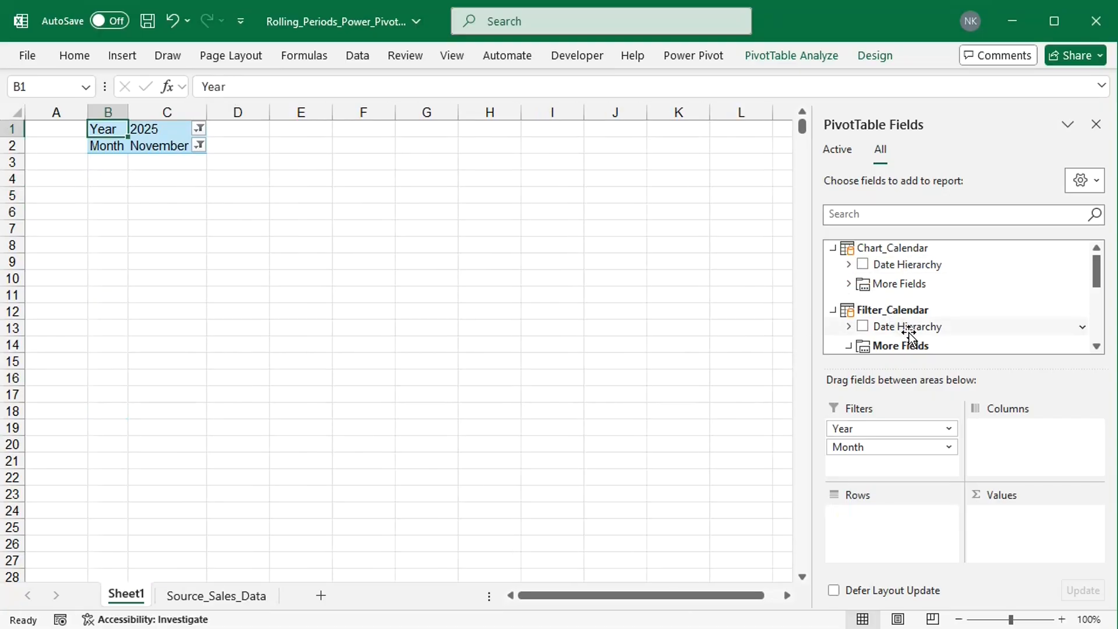
{"action": "left_click_drag", "start_coordinate": [909, 335], "coordinate": [901, 517]}
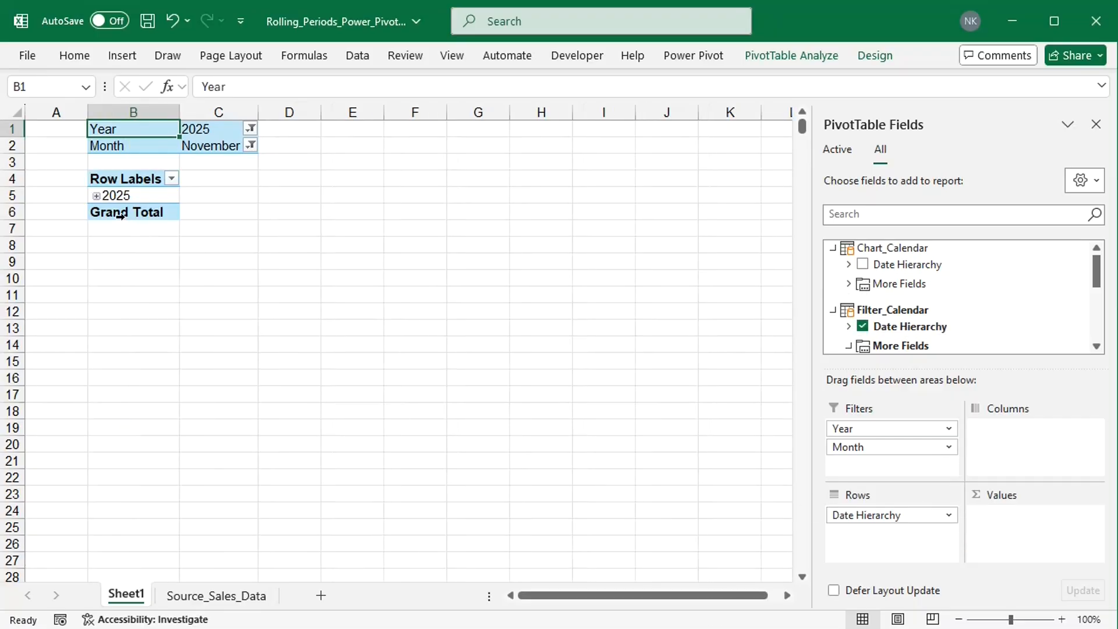
{"action": "left_click", "coordinate": [97, 196]}
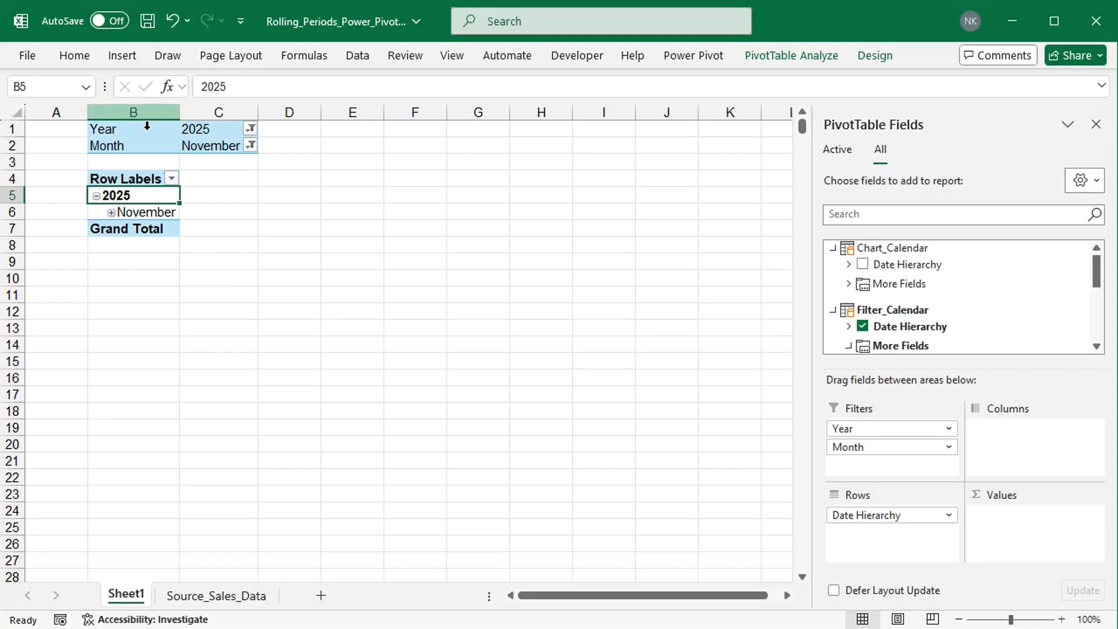
Undo the swap of the row hierarchy back to the Chart_Calendar Date Hierarchy
{"action": "left_click", "coordinate": [169, 19]}
{"action": "left_click", "coordinate": [169, 20]}
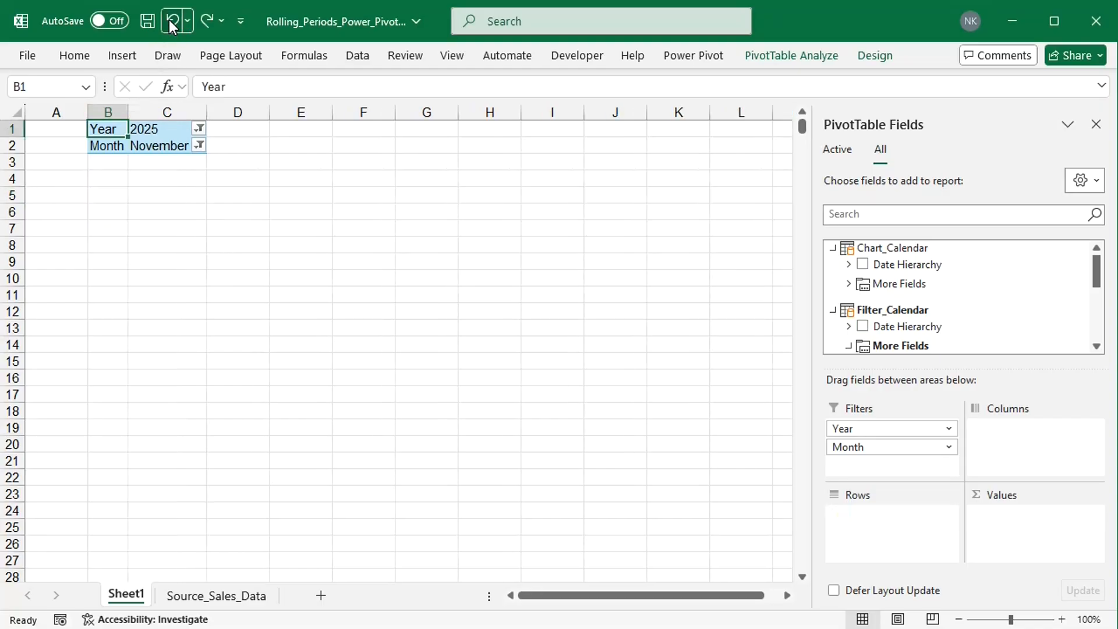
{"action": "left_click", "coordinate": [169, 19]}
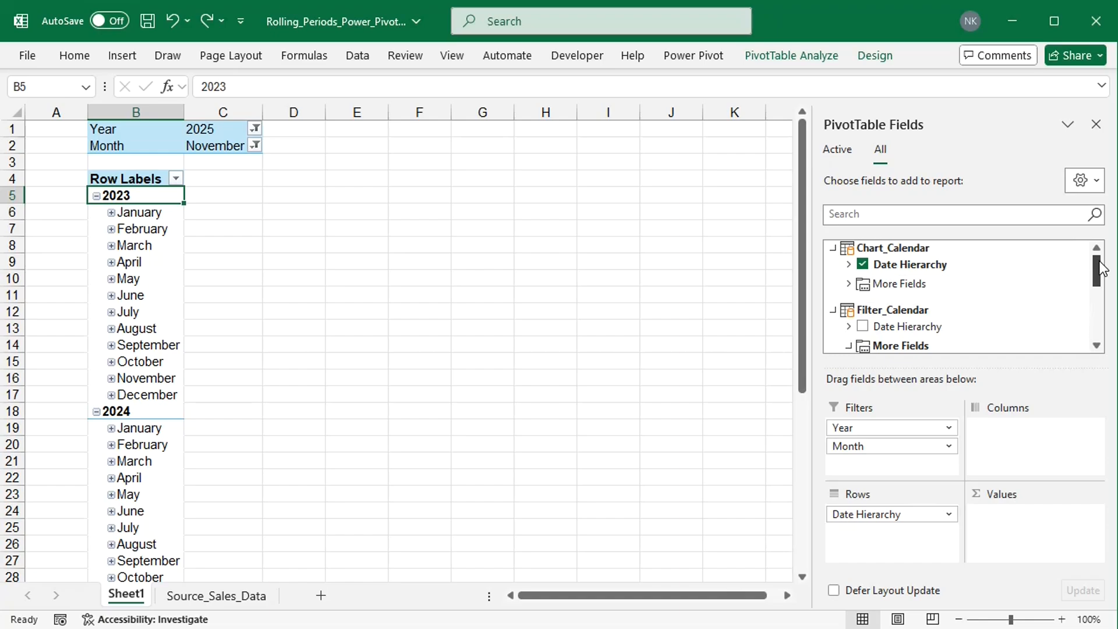
Add the Product Sales Units field of the Sales table to the PivotTable values
{"action": "left_click_drag", "start_coordinate": [1103, 270], "coordinate": [1102, 324]}
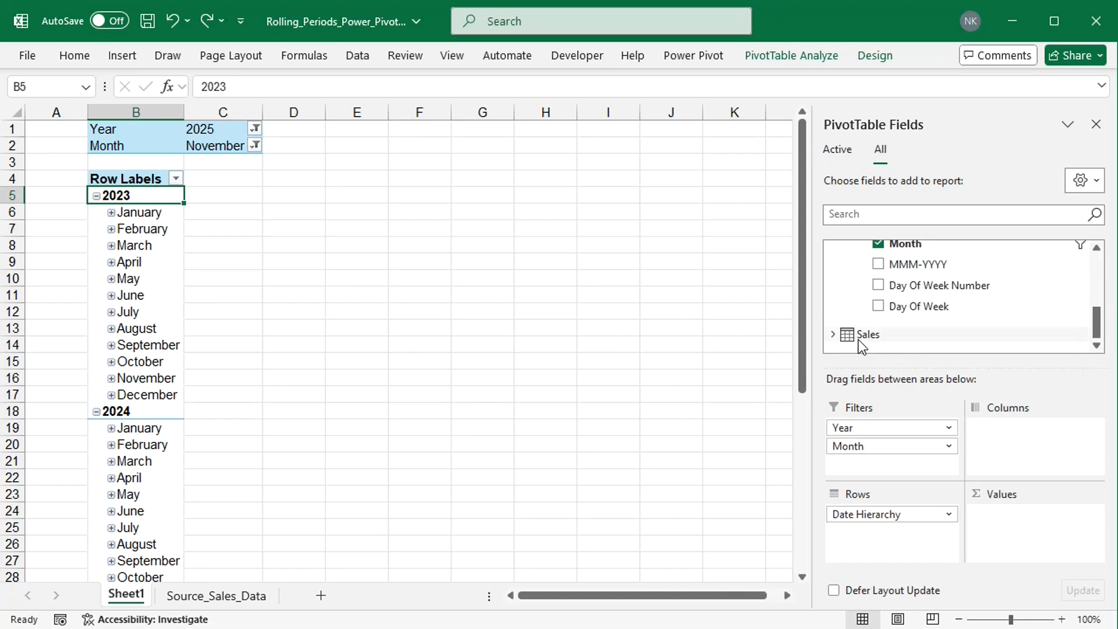
{"action": "left_click", "coordinate": [833, 331]}
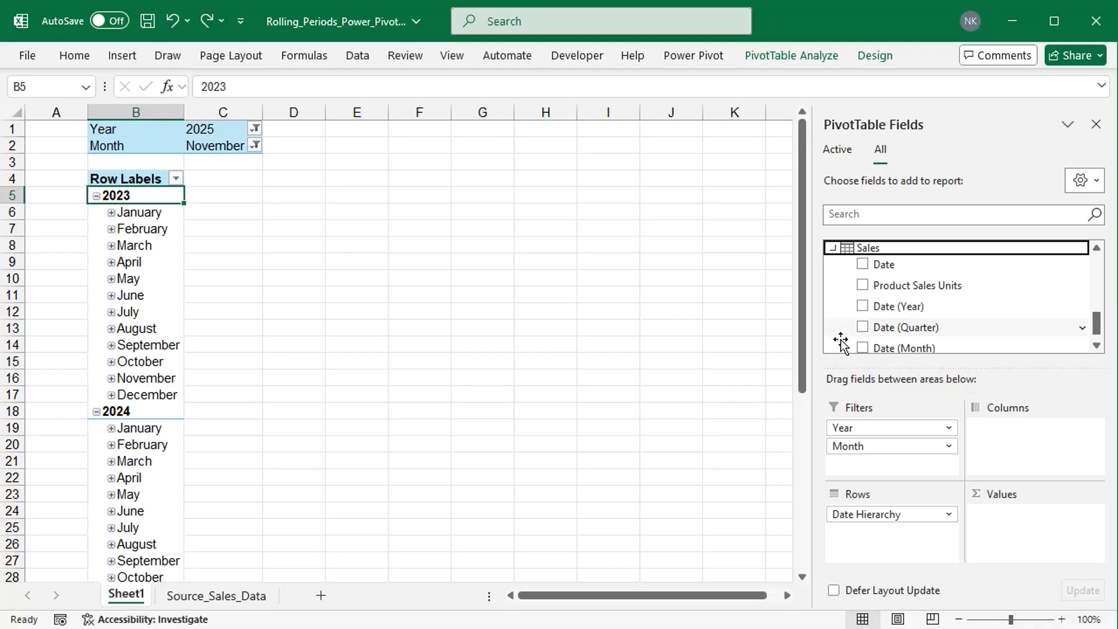
{"action": "left_click_drag", "start_coordinate": [907, 292], "coordinate": [1016, 527]}
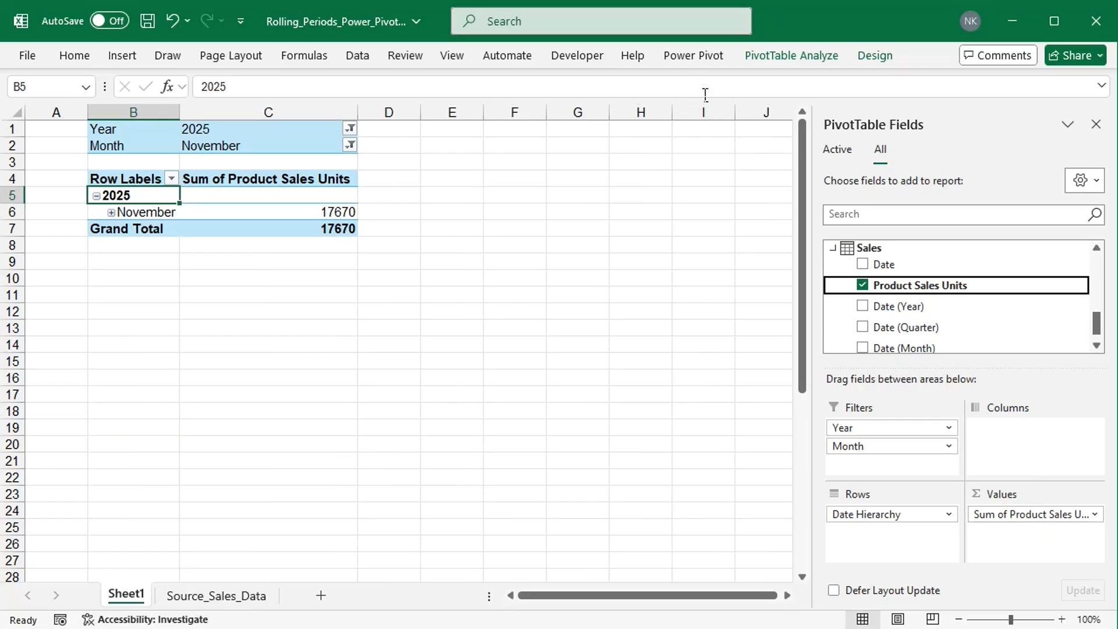
Create a new Power Pivot measure in the Sales table and name it "Sales CY rolling 6 months"
{"action": "left_click", "coordinate": [694, 64]}
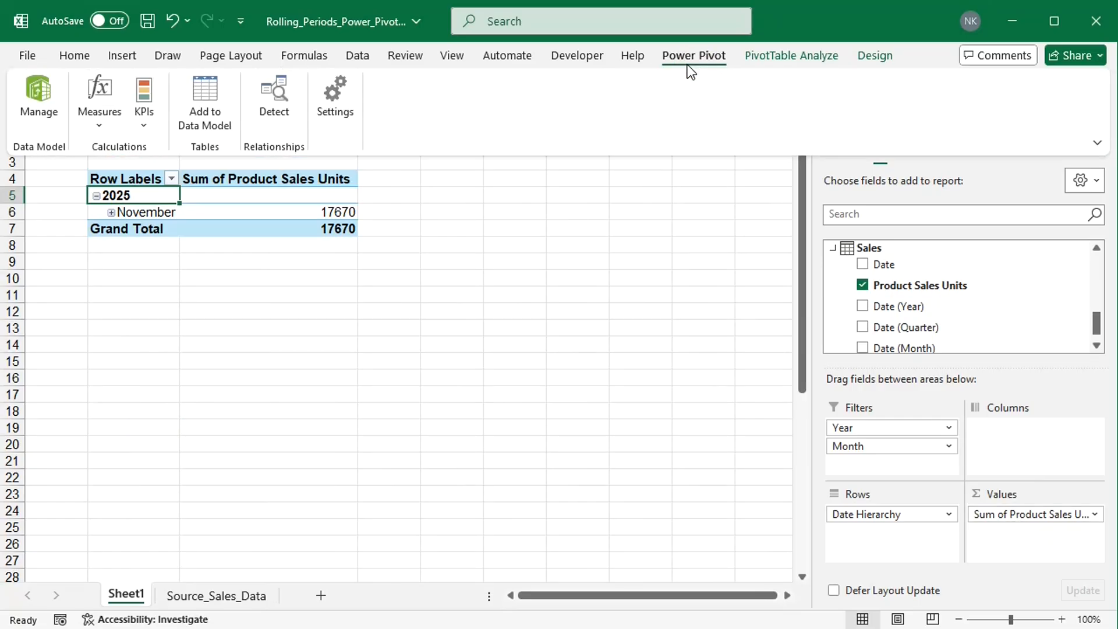
{"action": "left_click", "coordinate": [101, 117]}
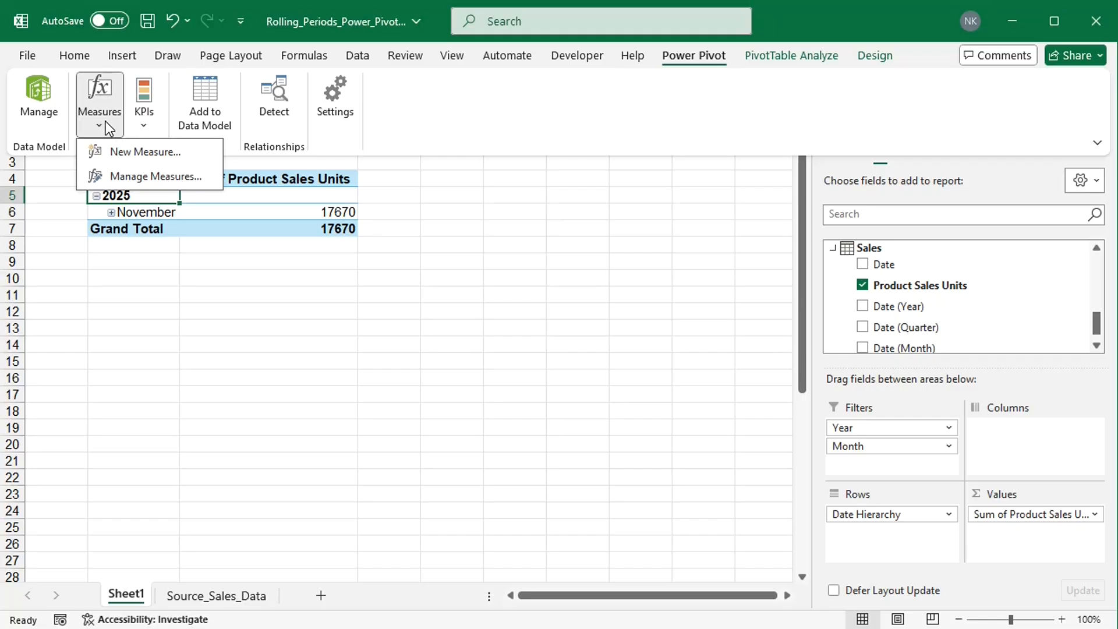
{"action": "left_click", "coordinate": [140, 152]}
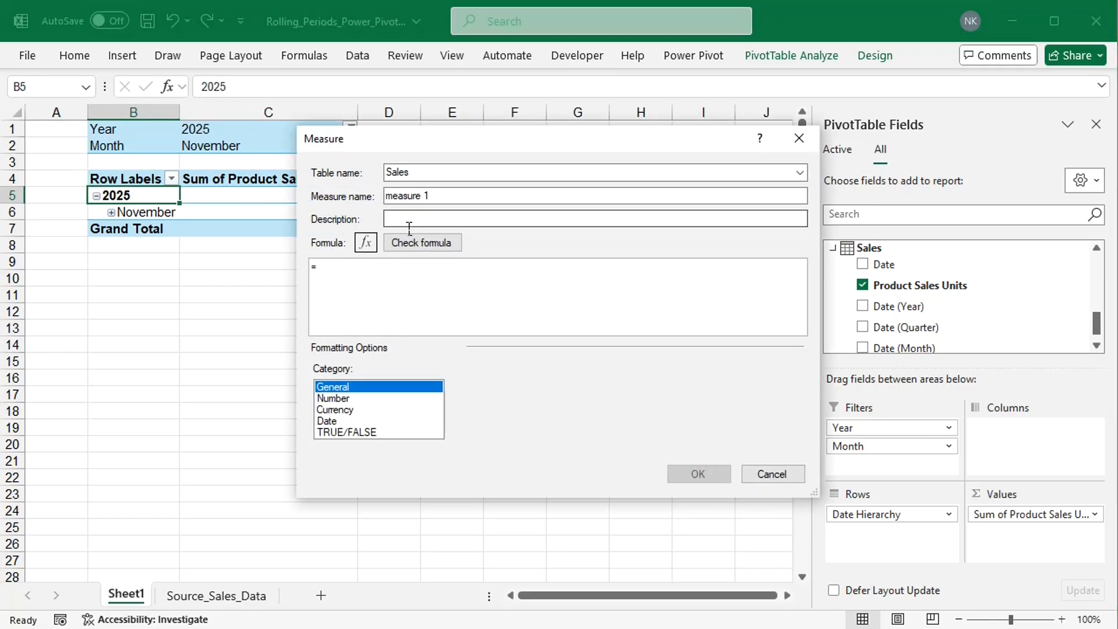
{"action": "left_click", "coordinate": [452, 198]}
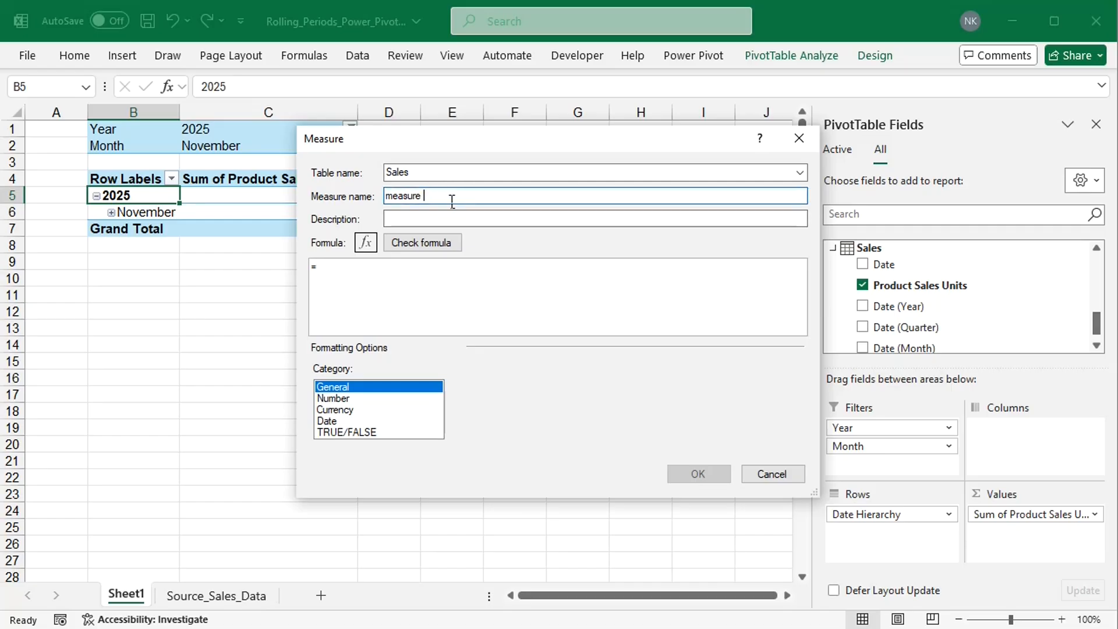
{"action": "key", "text": "BackSpace"}
{"action": "key", "text": "BackSpace"}
{"action": "key", "text": "BackSpace"}
{"action": "key", "text": "BackSpace"}
{"action": "key", "text": "BackSpace"}
{"action": "key", "text": "BackSpace"}
{"action": "key", "text": "BackSpace"}
{"action": "key", "text": "BackSpace"}
{"action": "type", "text": "Sales C"}
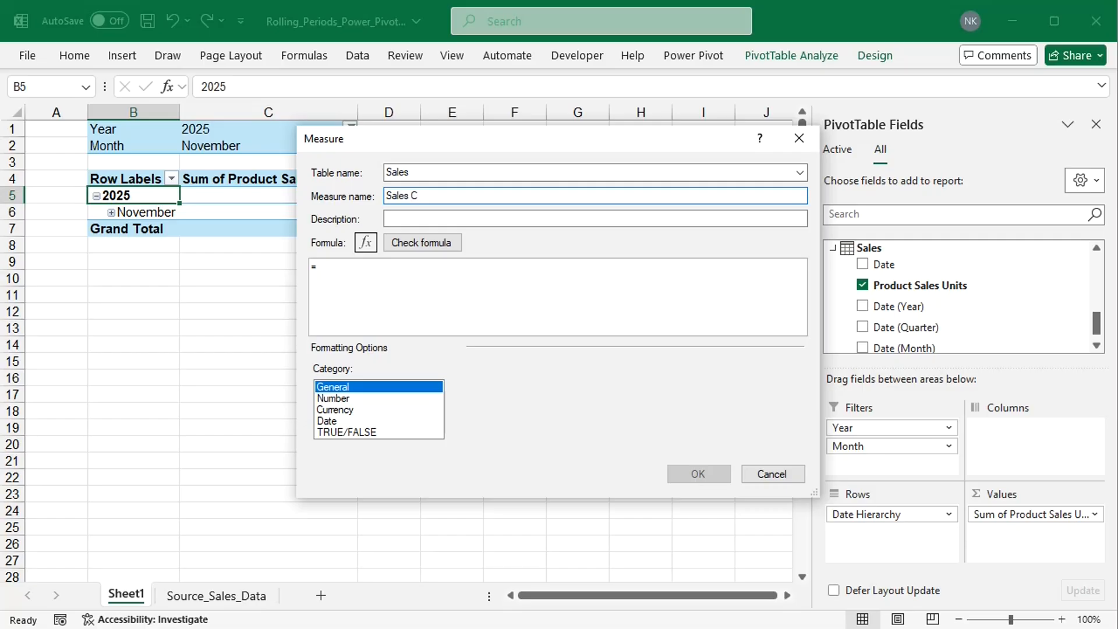
{"action": "type", "text": "Y rolling 6 months"}
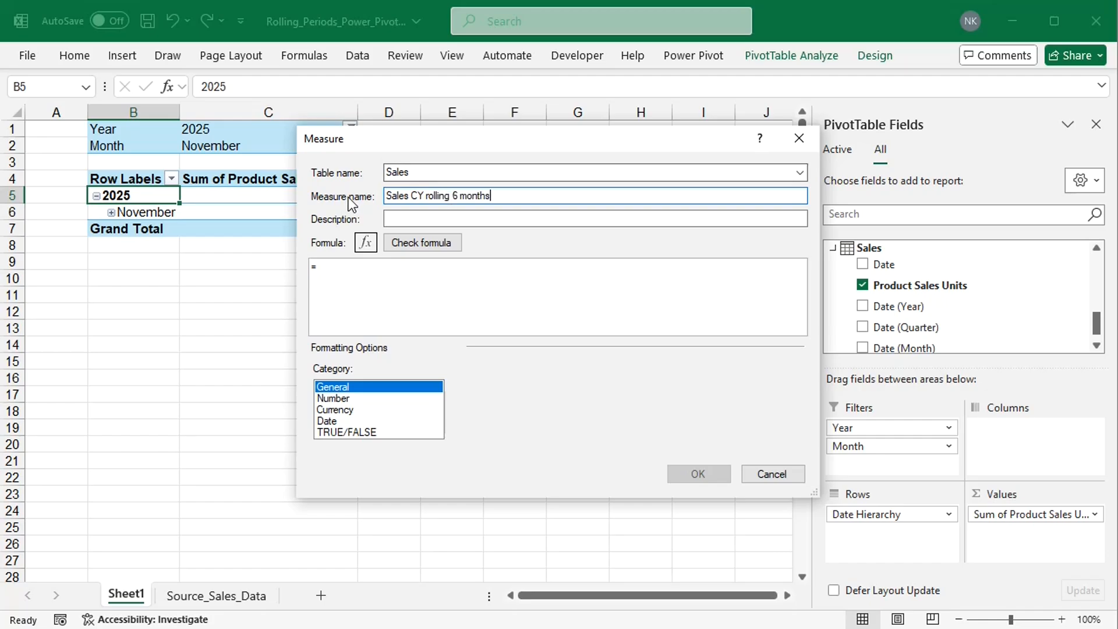
Begin the measure formula with CALCULATE and SUM of Sales[Product Sales Units] as its expression, enlarging the measure dialog
{"action": "left_click", "coordinate": [338, 274]}
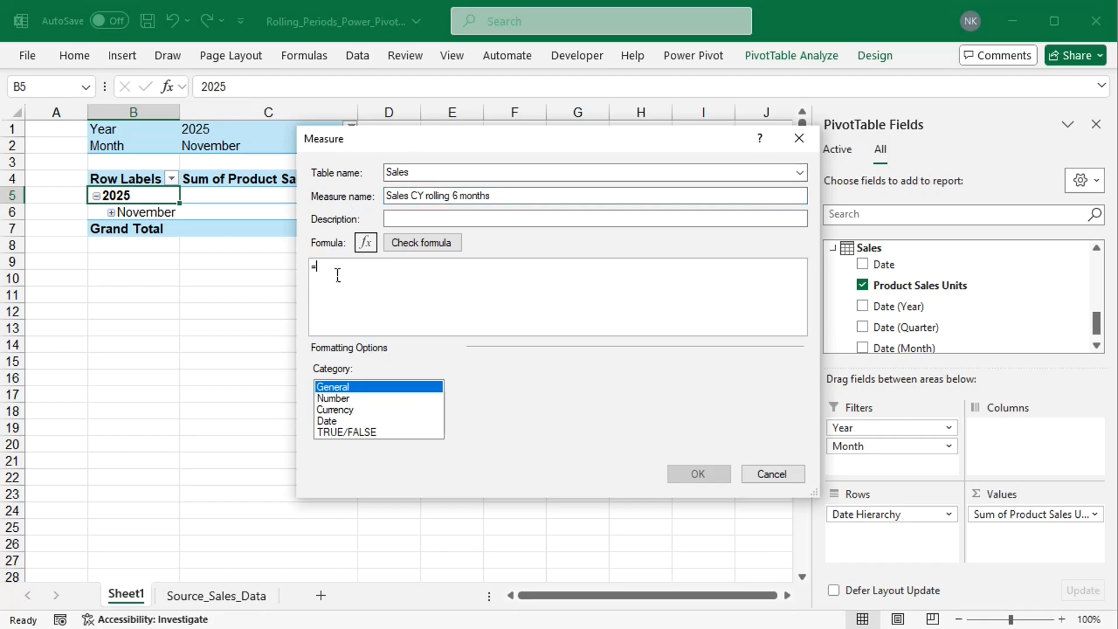
{"action": "type", "text": "calculate"}
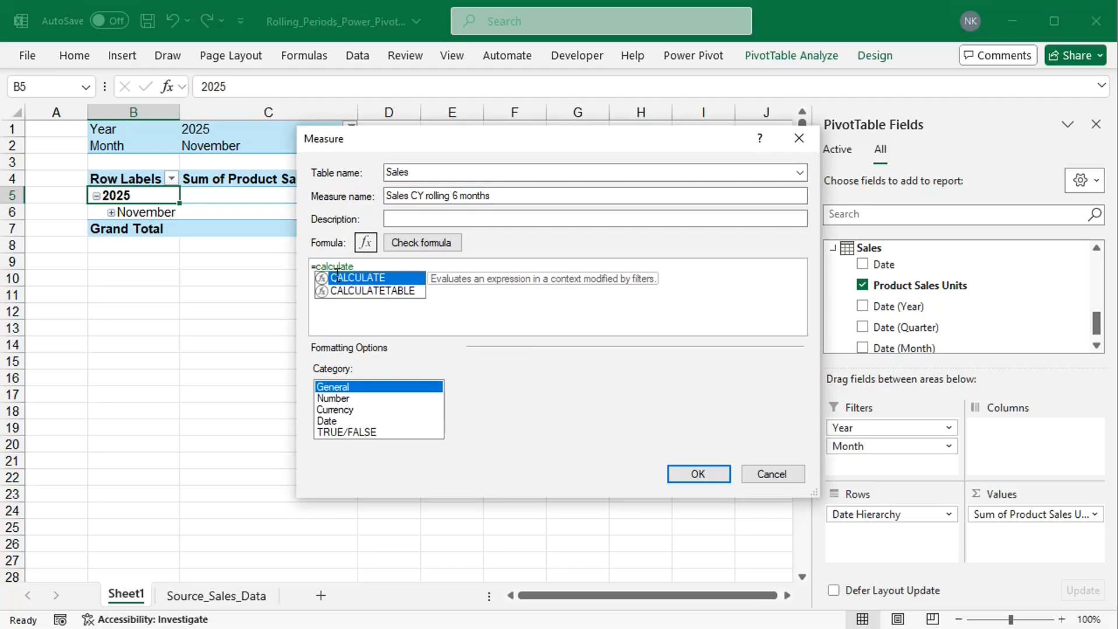
{"action": "type", "text": "("}
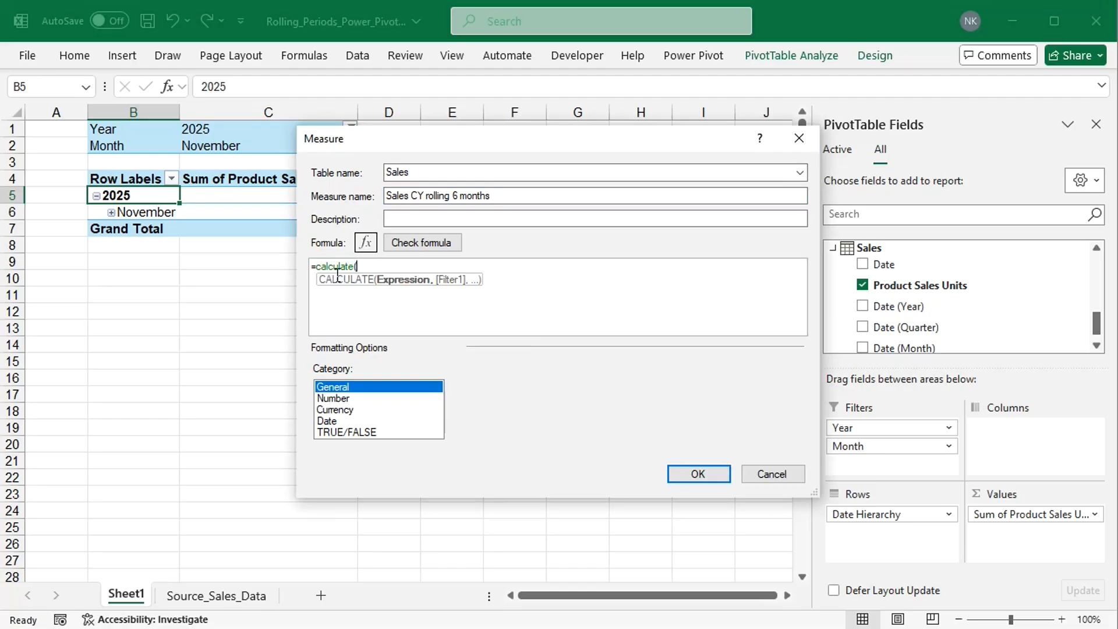
{"action": "key", "text": "shift+Return"}
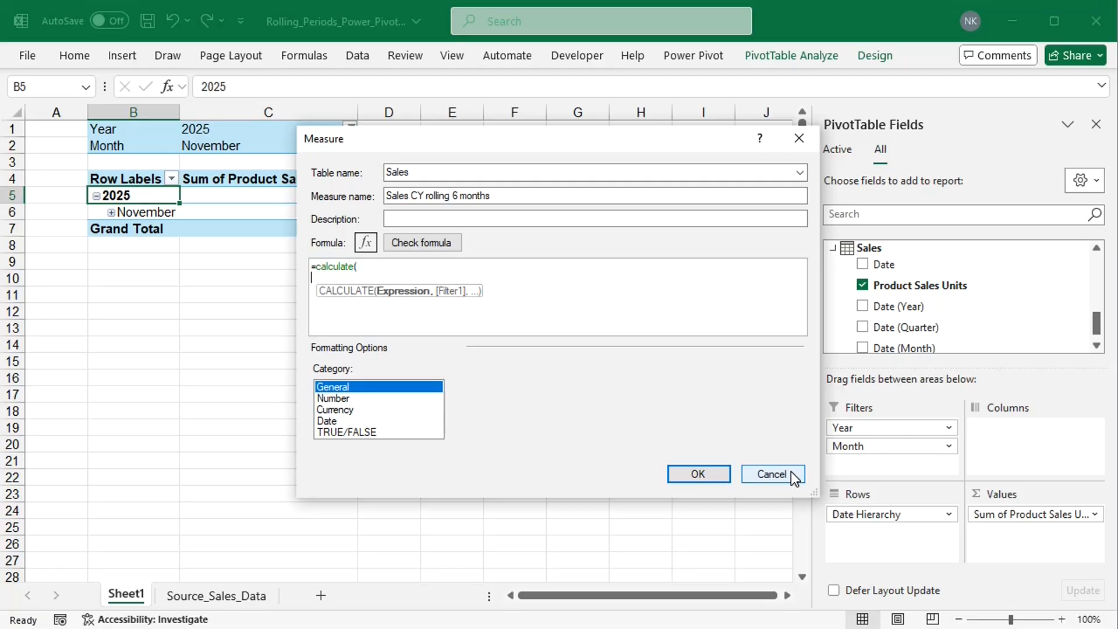
{"action": "left_click_drag", "start_coordinate": [819, 495], "coordinate": [894, 565]}
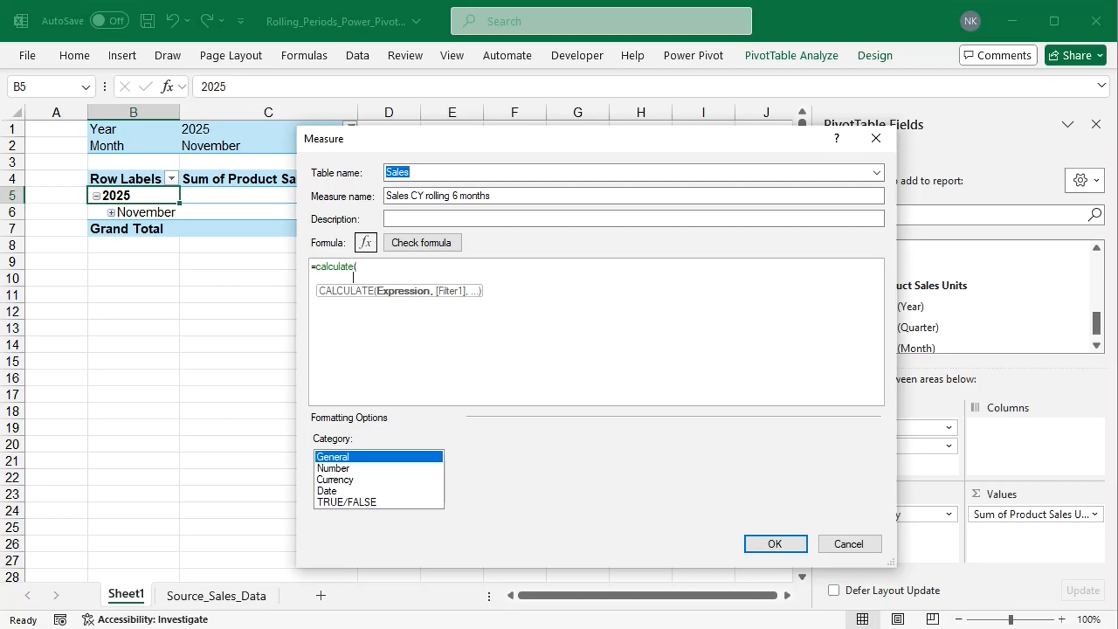
{"action": "type", "text": "sum(s"}
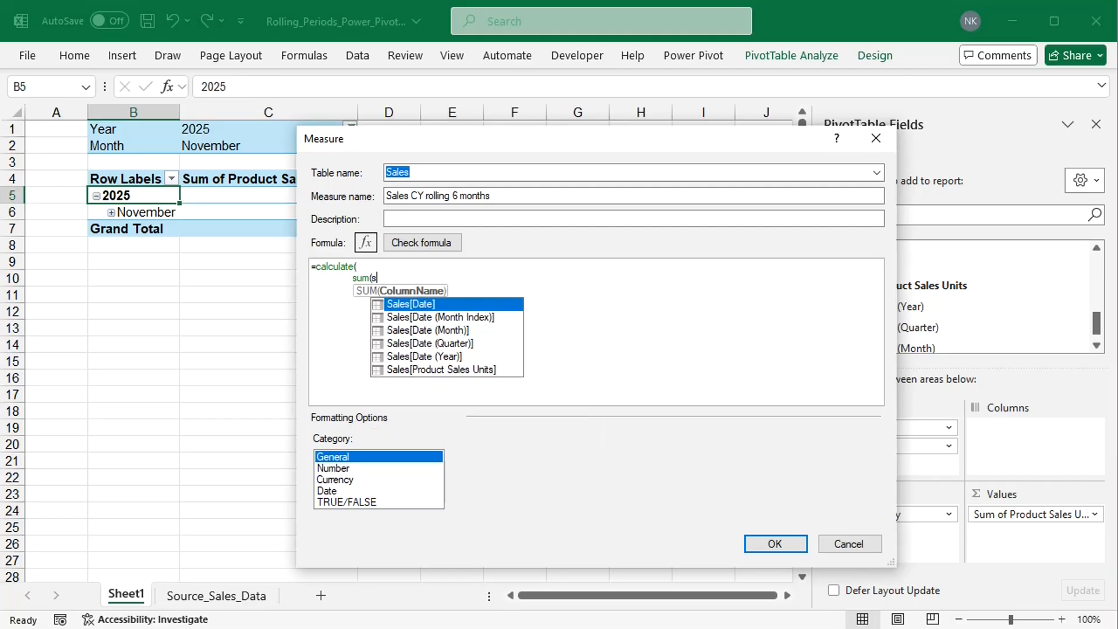
{"action": "double_click", "coordinate": [484, 371]}
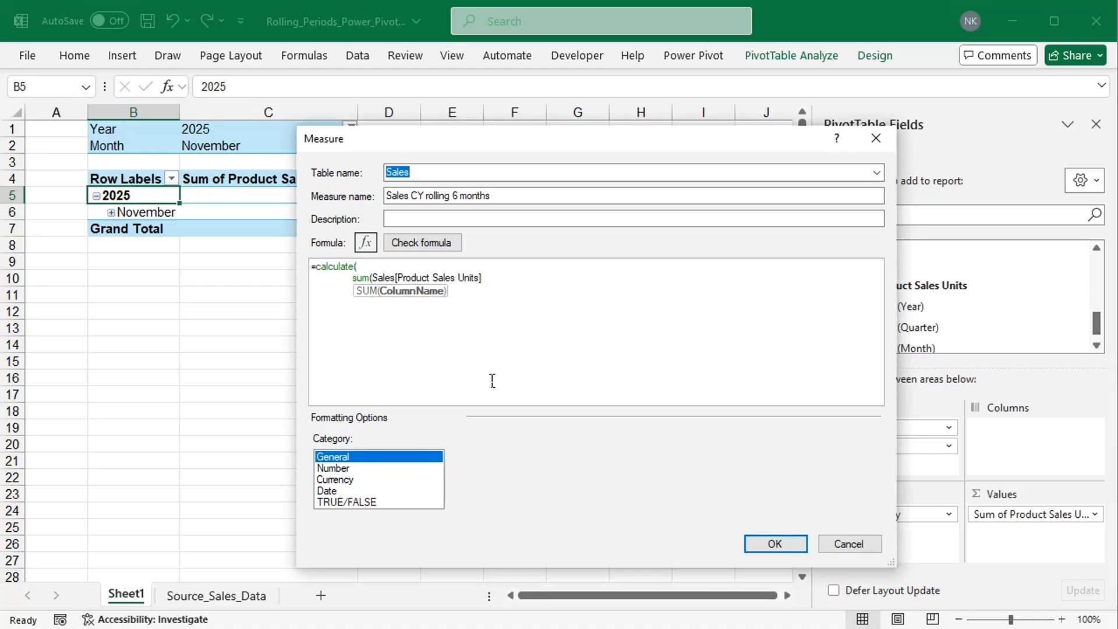
{"action": "type", "text": "),"}
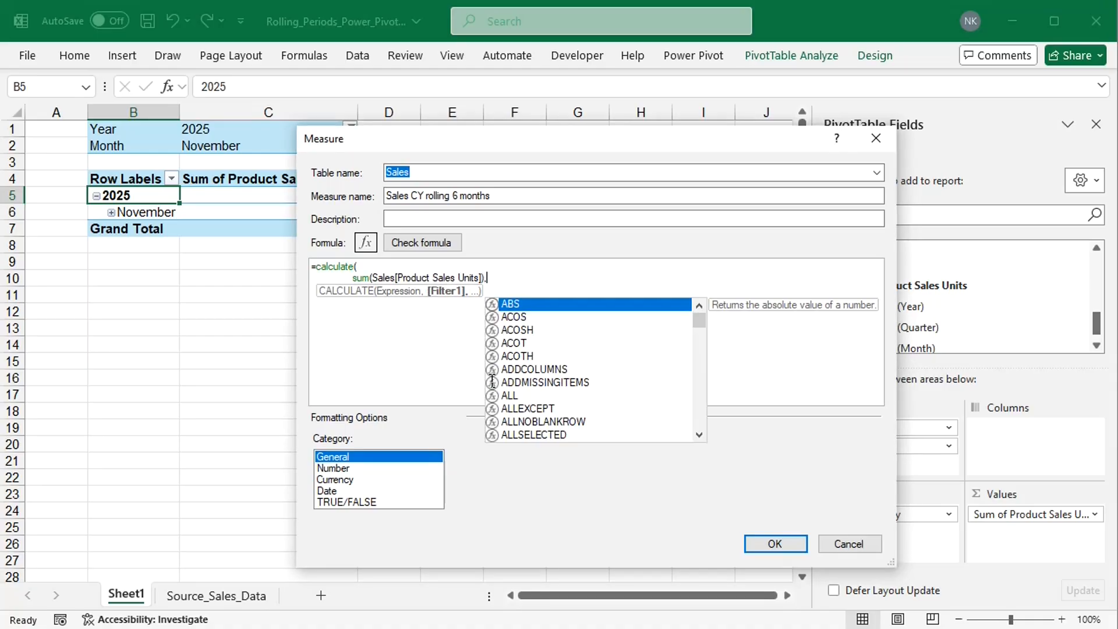
Add DATESINPERIOD on a new line as the CALCULATE filter, with Filter_Calendar[Date] as its dates argument
{"action": "key", "text": "shift+Return"}
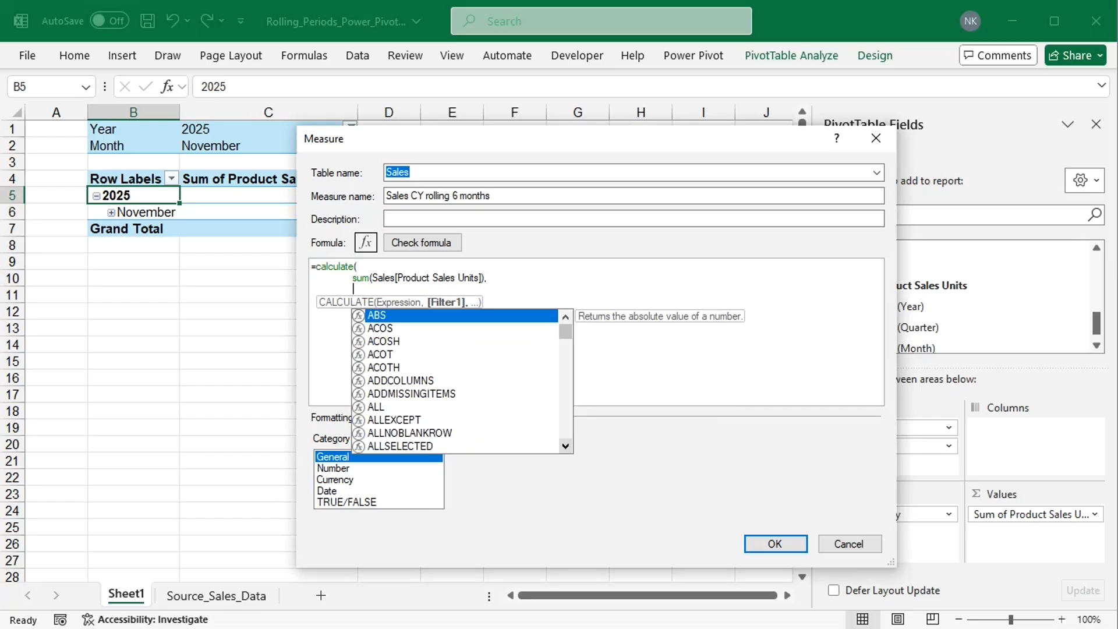
{"action": "type", "text": "datesinpe"}
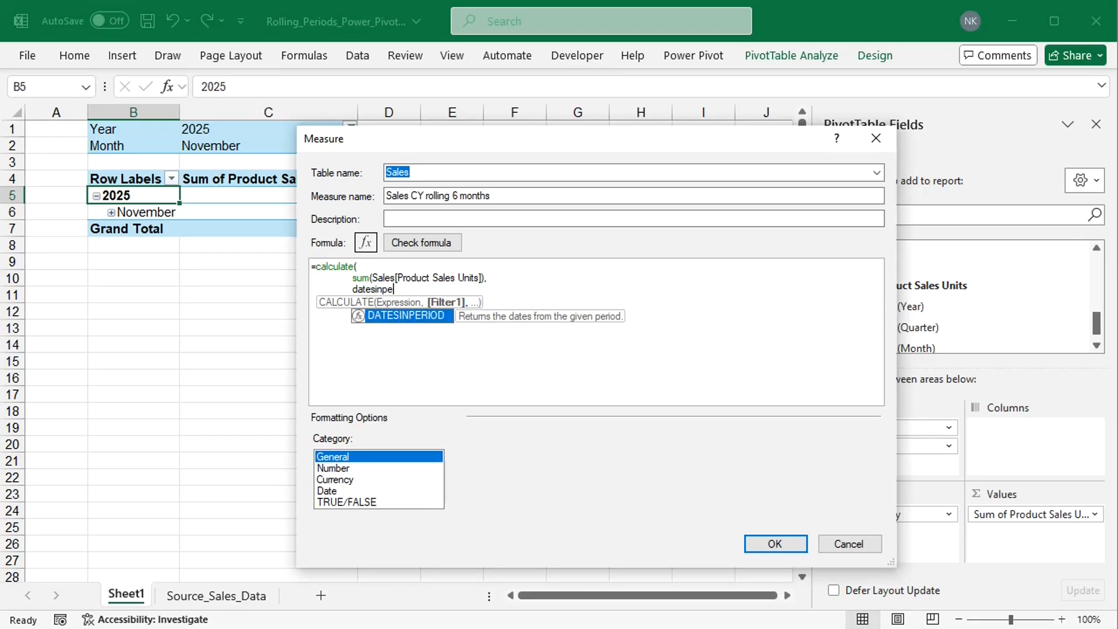
{"action": "type", "text": "riod("}
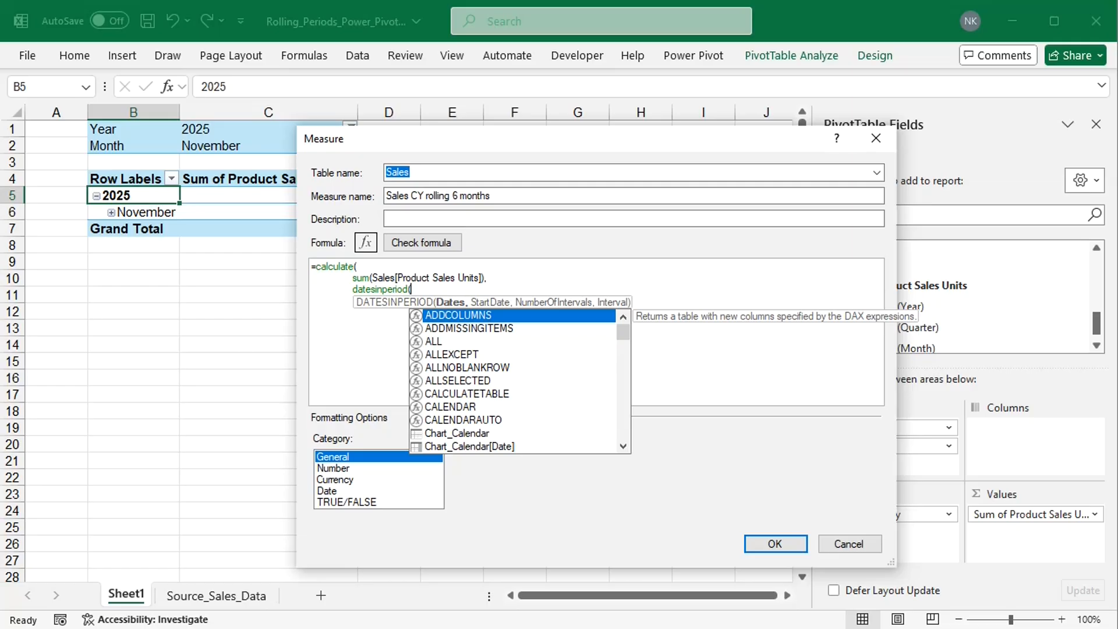
{"action": "type", "text": "f"}
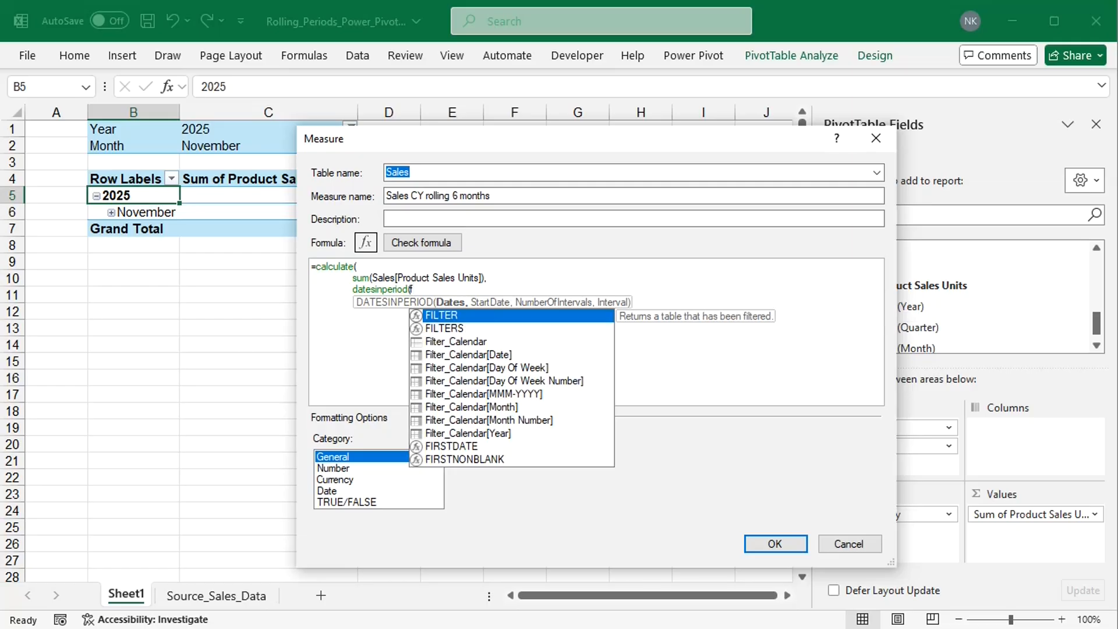
{"action": "double_click", "coordinate": [498, 356]}
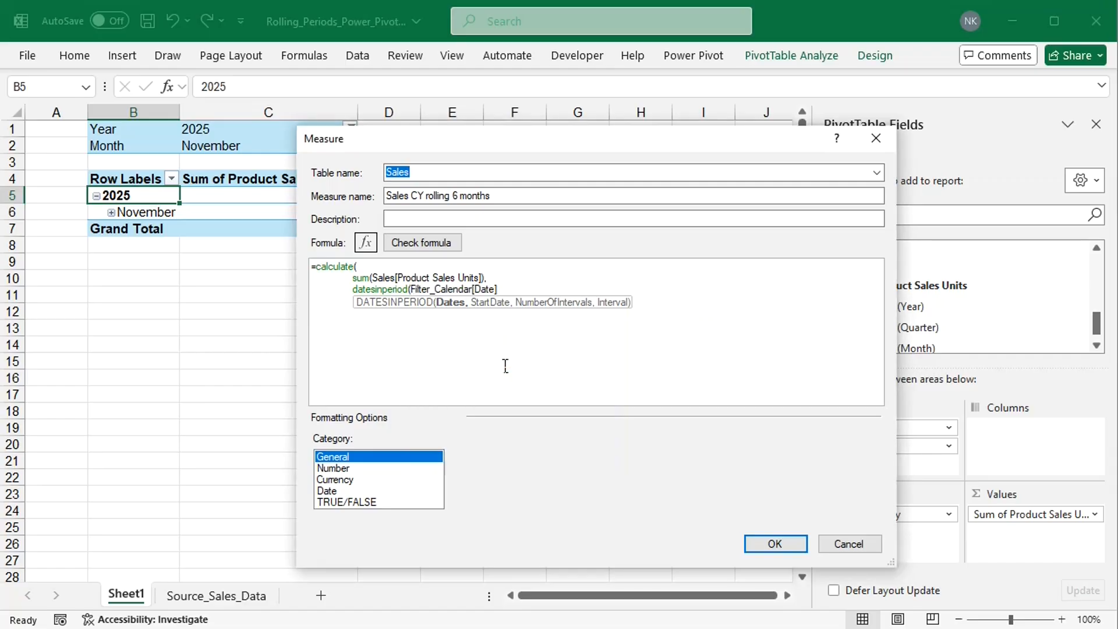
{"action": "type", "text": ","}
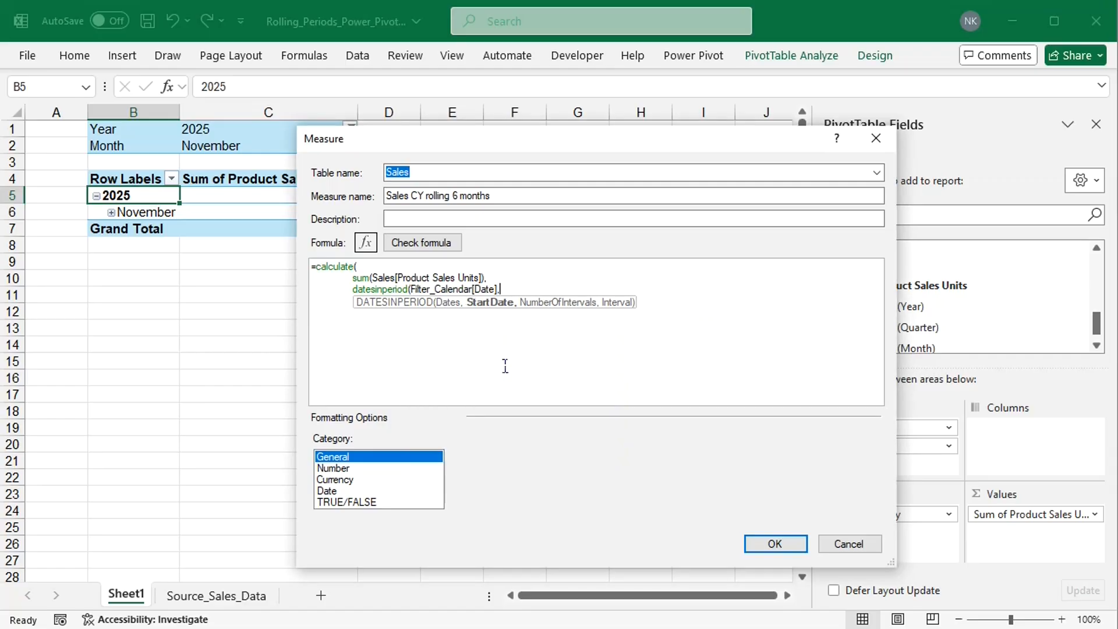
Enter MAX of Filter_Calendar[Date] on its own line as the DATESINPERIOD start date
{"action": "key", "text": "Return"}
{"action": "key", "text": "Tab"}
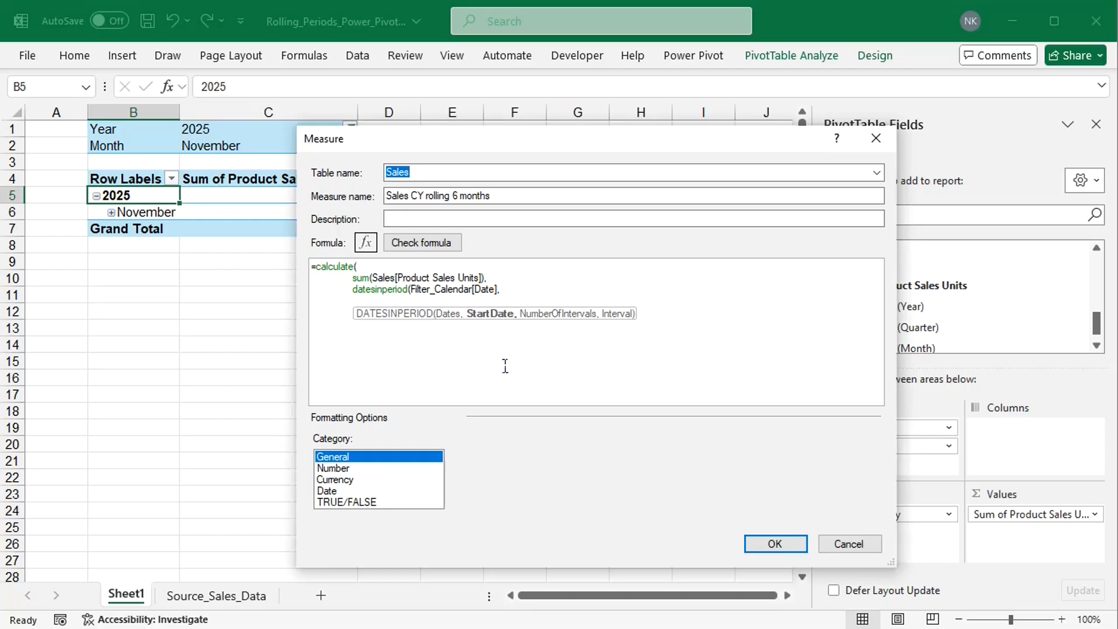
{"action": "type", "text": "max"}
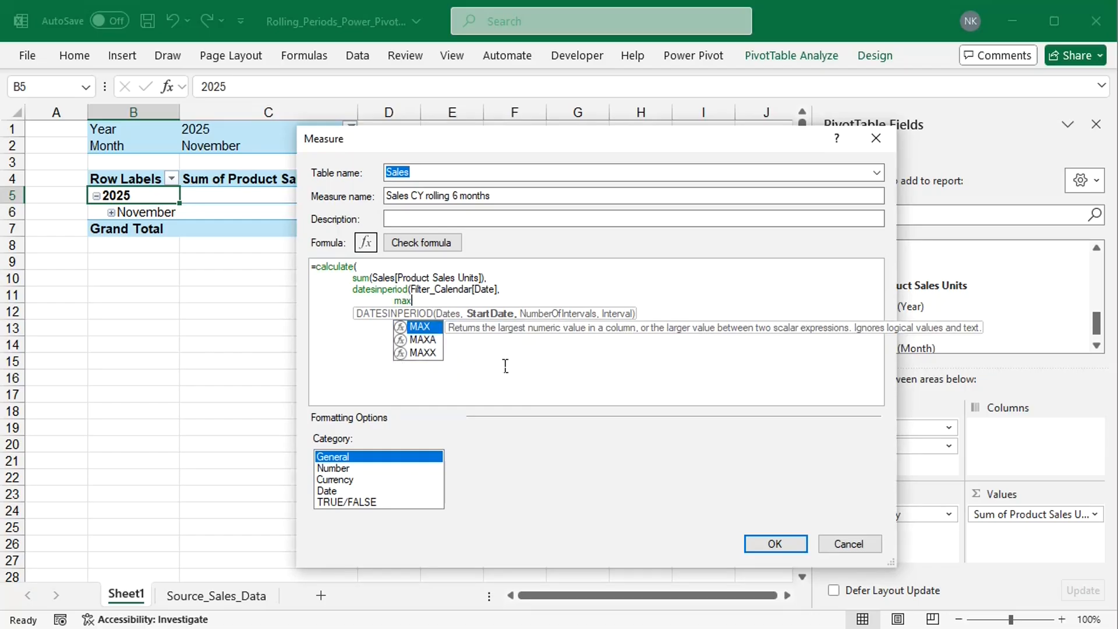
{"action": "type", "text": "(f"}
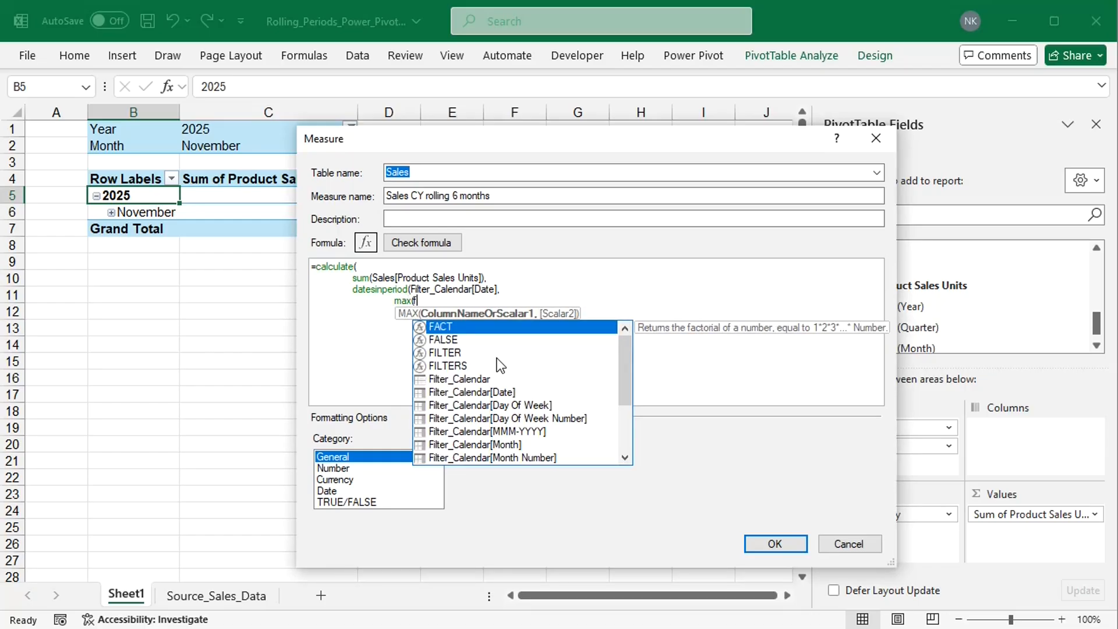
{"action": "double_click", "coordinate": [499, 392]}
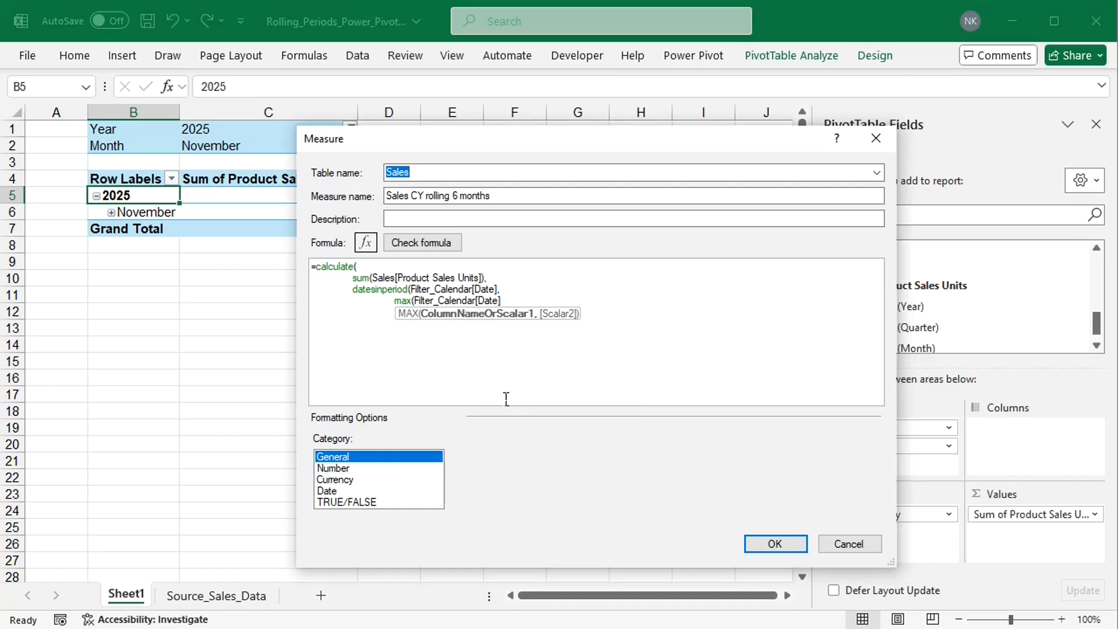
{"action": "type", "text": ")"}
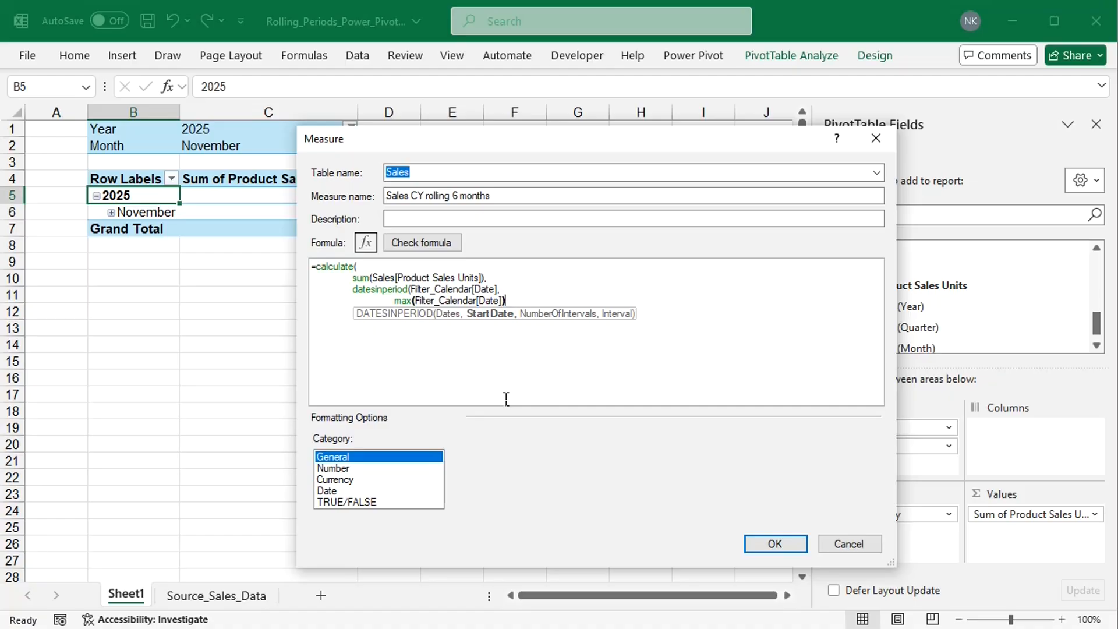
{"action": "type", "text": ","}
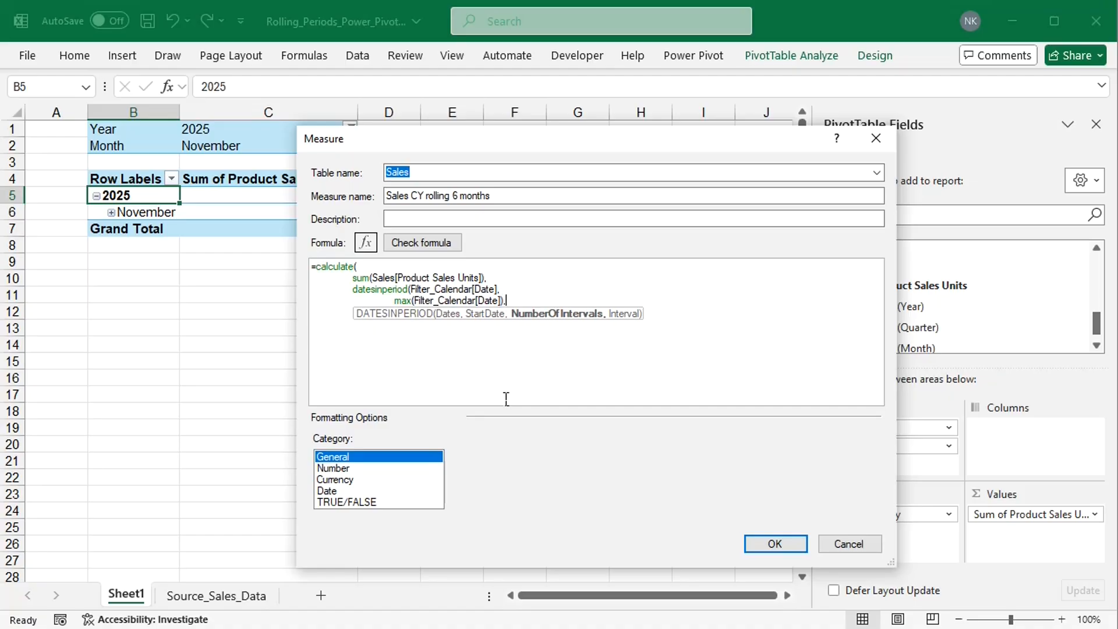
Set the DATESINPERIOD interval to -6 and month on separate lines, and close both functions with outdented parentheses
{"action": "key", "text": "shift+Return"}
{"action": "type", "text": "-"}
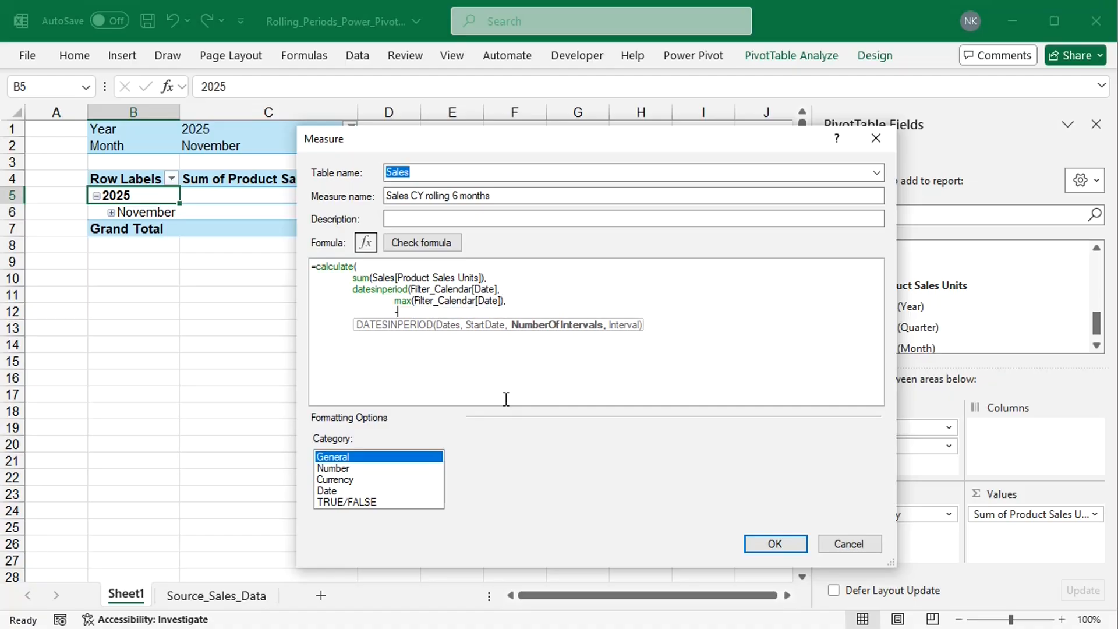
{"action": "type", "text": "6,"}
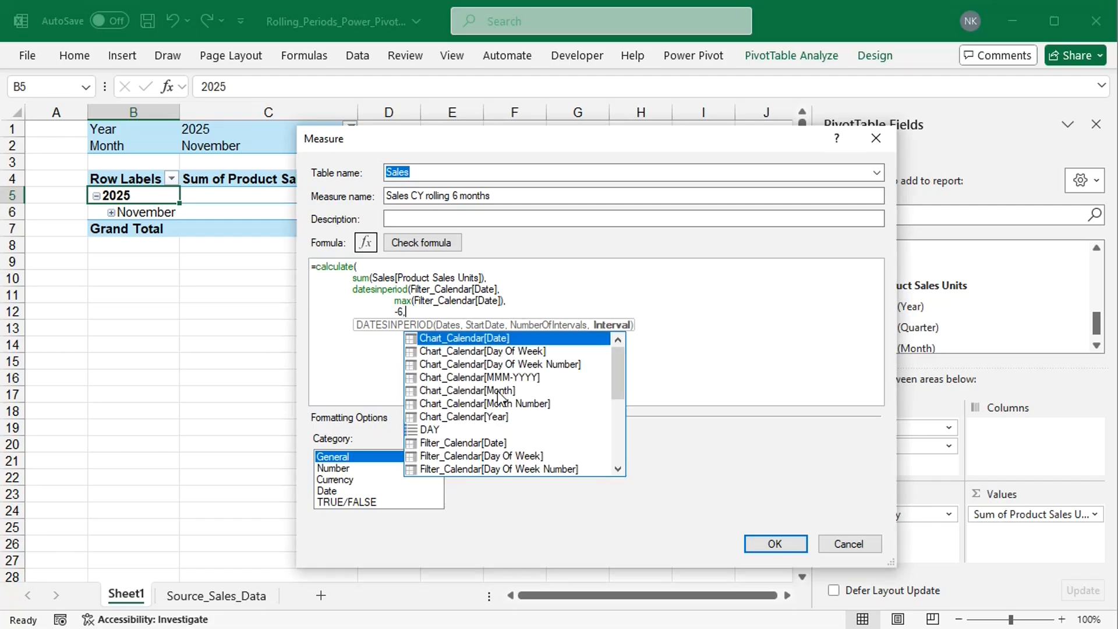
{"action": "key", "text": "shift+Return"}
{"action": "type", "text": "month"}
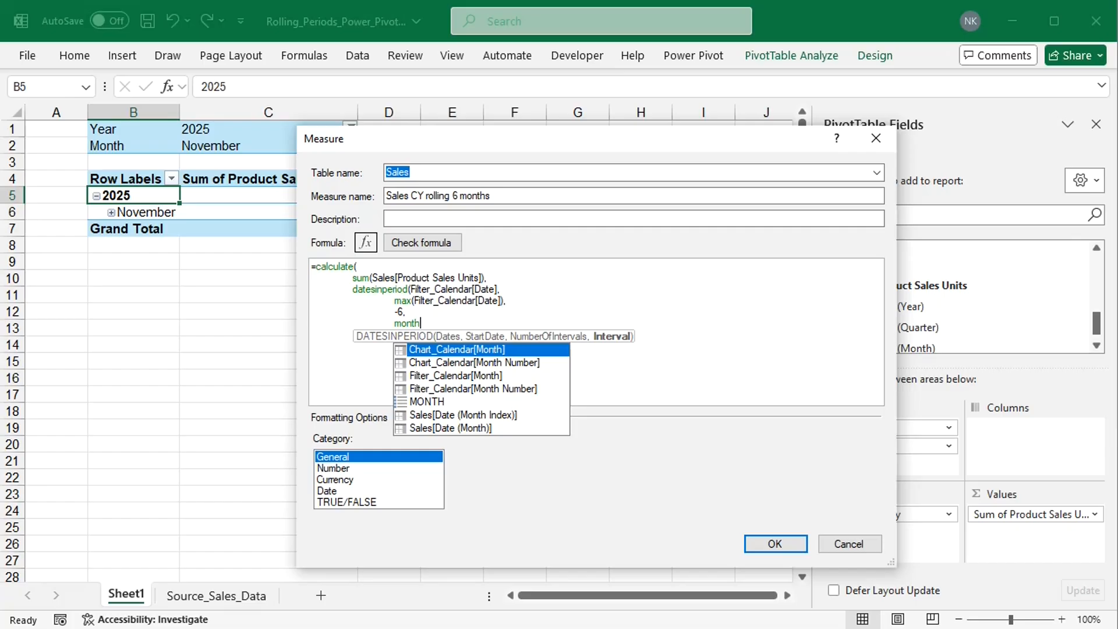
{"action": "key", "text": "shift+Return"}
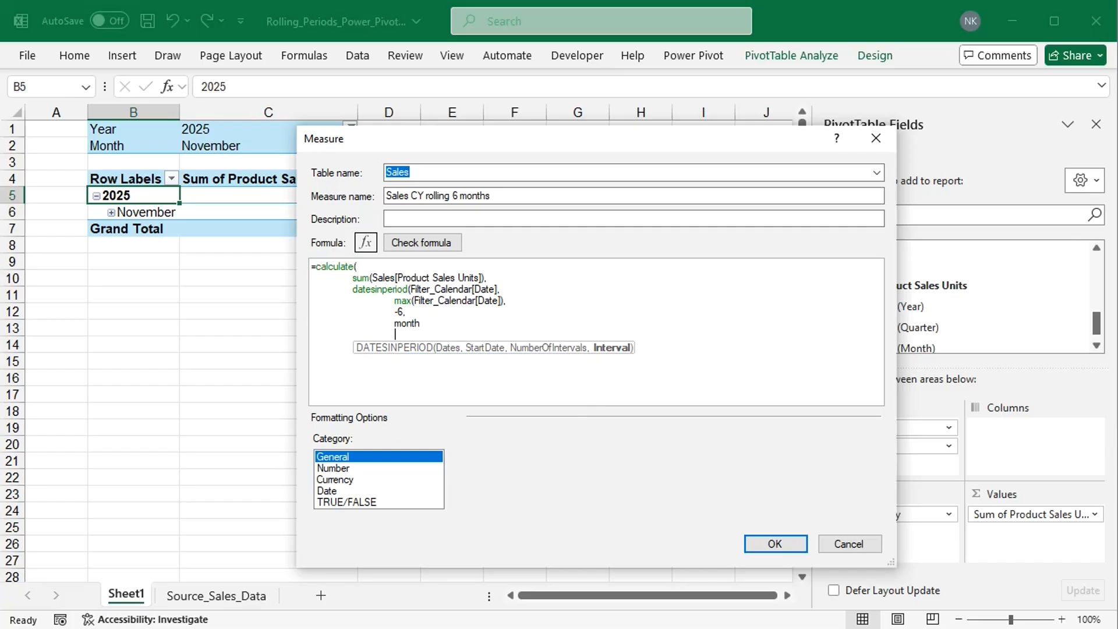
{"action": "key", "text": "BackSpace"}
{"action": "type", "text": ")"}
{"action": "key", "text": "shift+Return"}
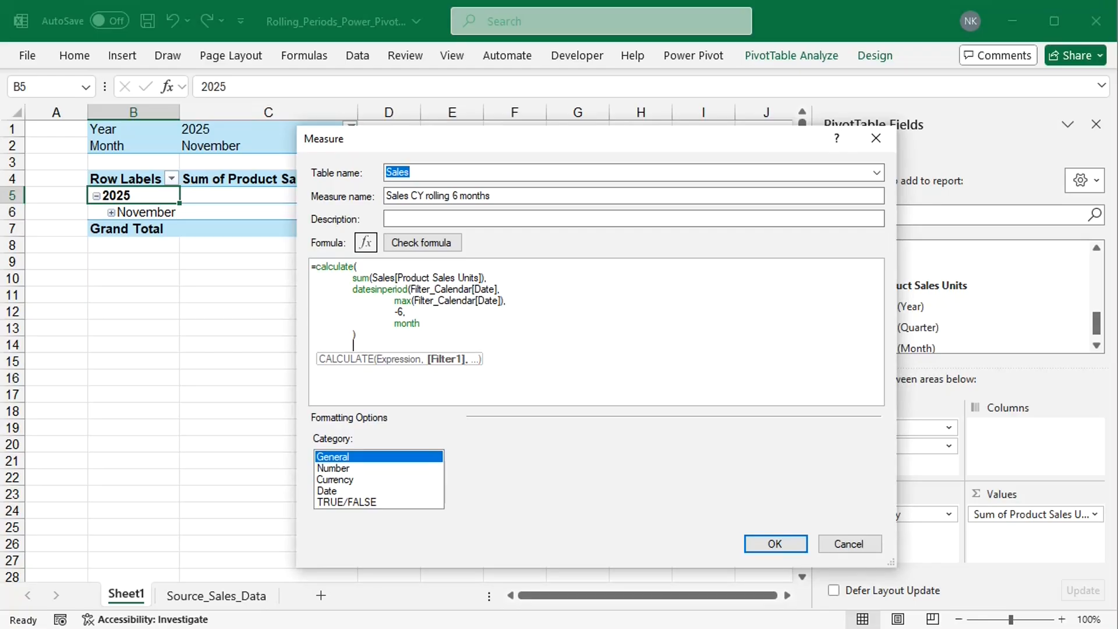
{"action": "key", "text": "BackSpace"}
{"action": "type", "text": ")"}
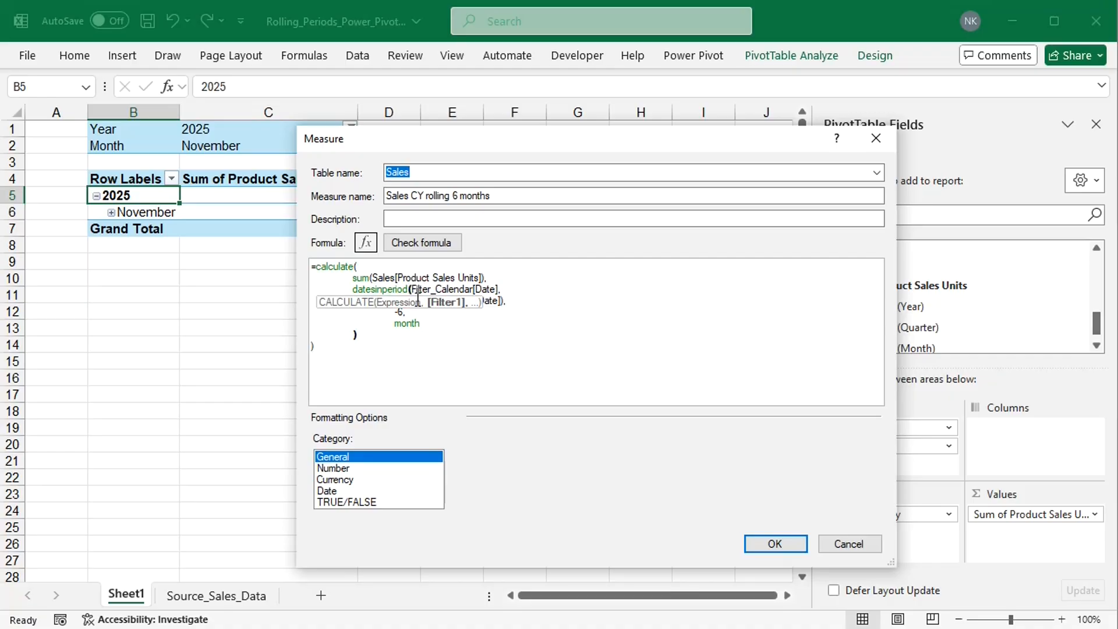
Move the Filter_Calendar[Date] argument of DATESINPERIOD to its own line, indented like the other arguments
{"action": "left_click", "coordinate": [414, 291]}
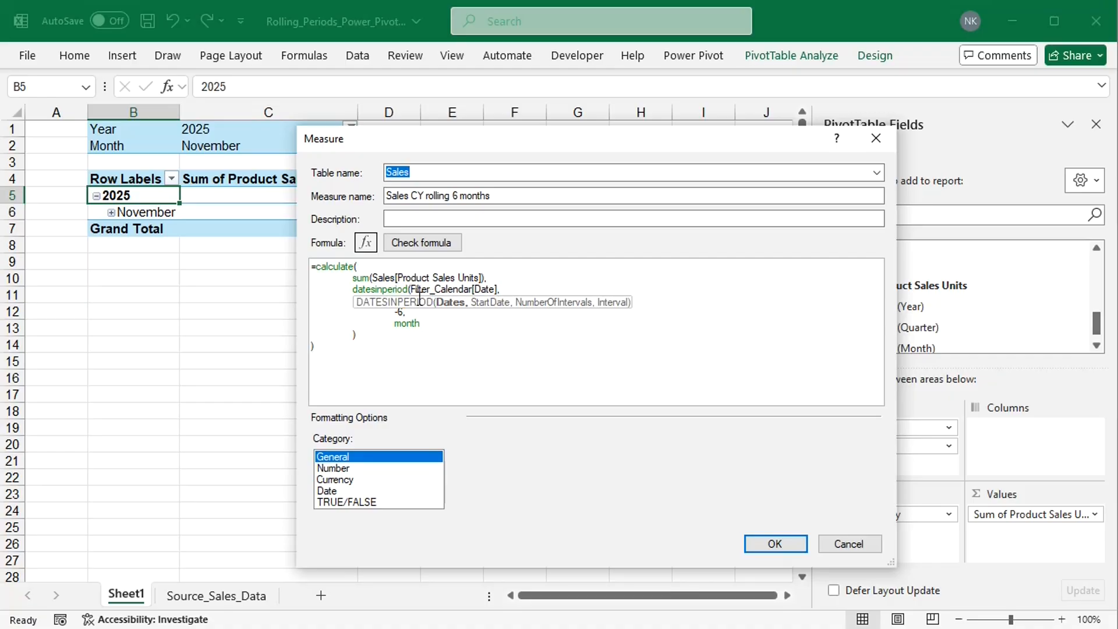
{"action": "key", "text": "Return"}
{"action": "key", "text": "Tab"}
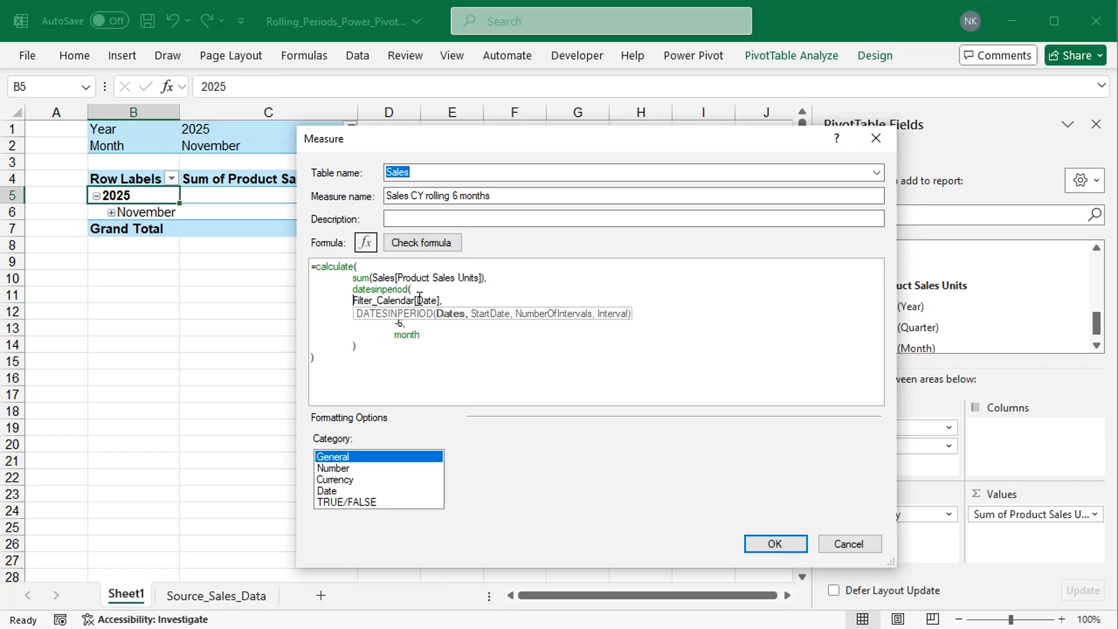
{"action": "key", "text": "Tab"}
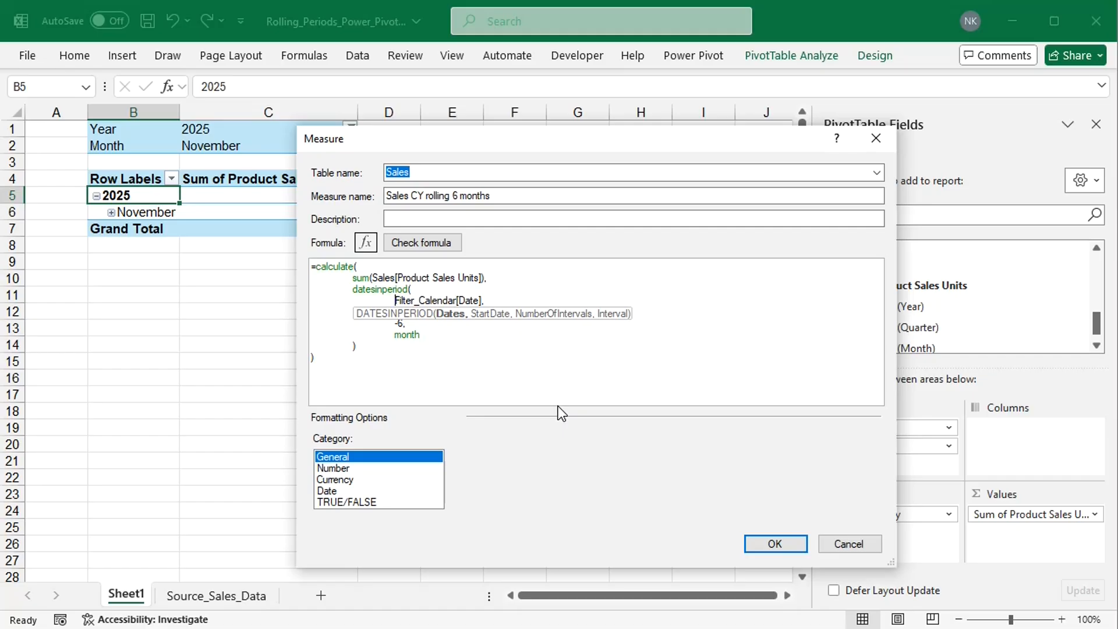
{"action": "left_click", "coordinate": [353, 368]}
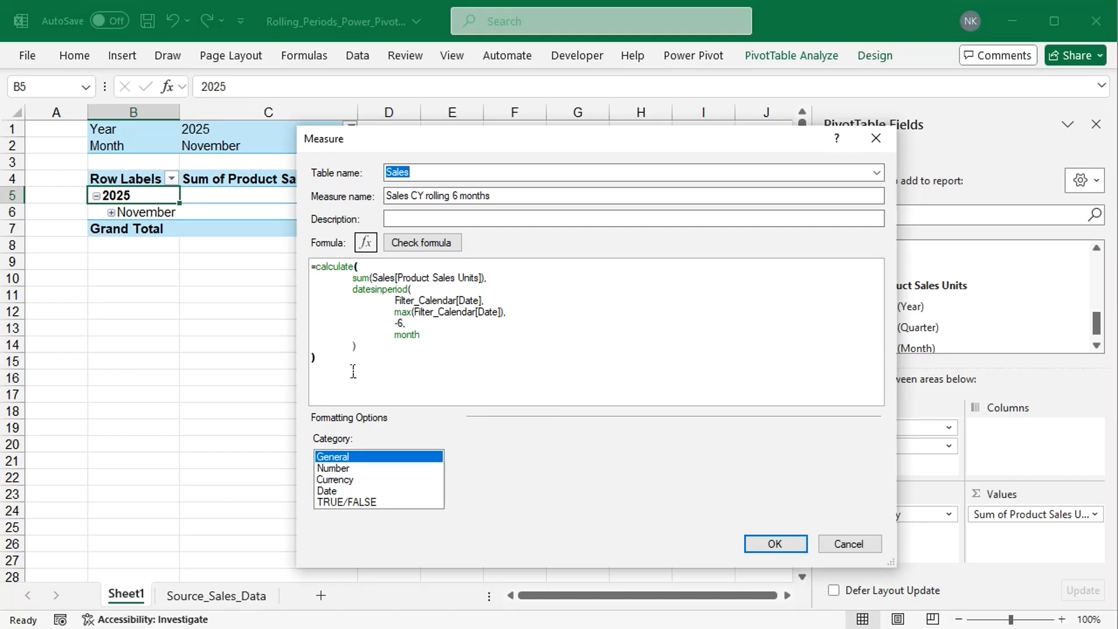
Format the measure as a decimal number with 0 decimal places and a 1000 separator, and save it
{"action": "left_click", "coordinate": [344, 467]}
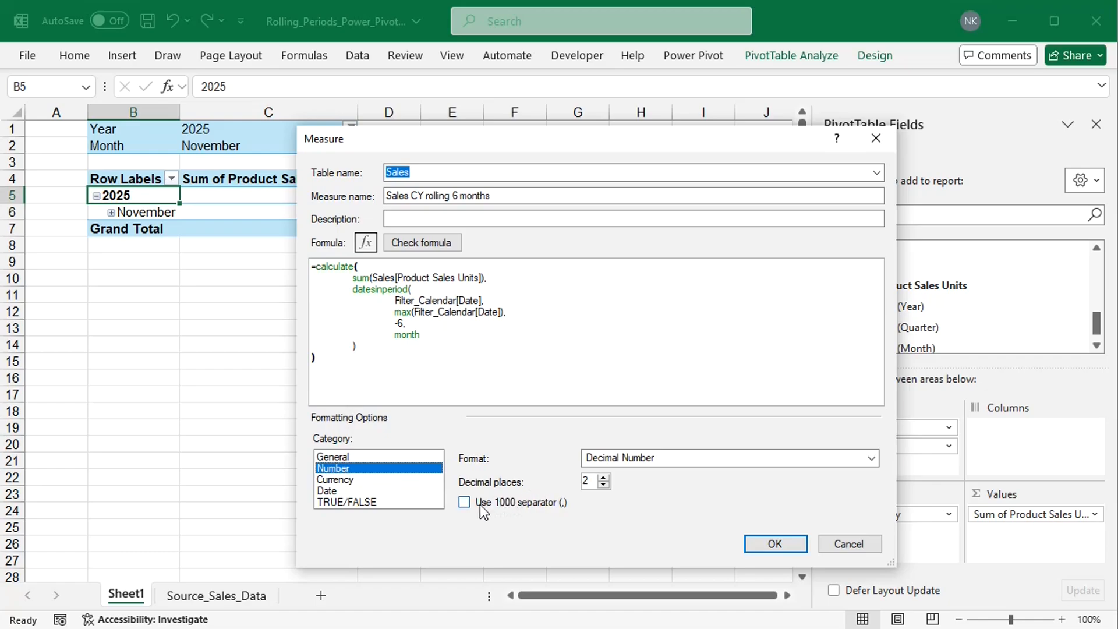
{"action": "left_click", "coordinate": [464, 502]}
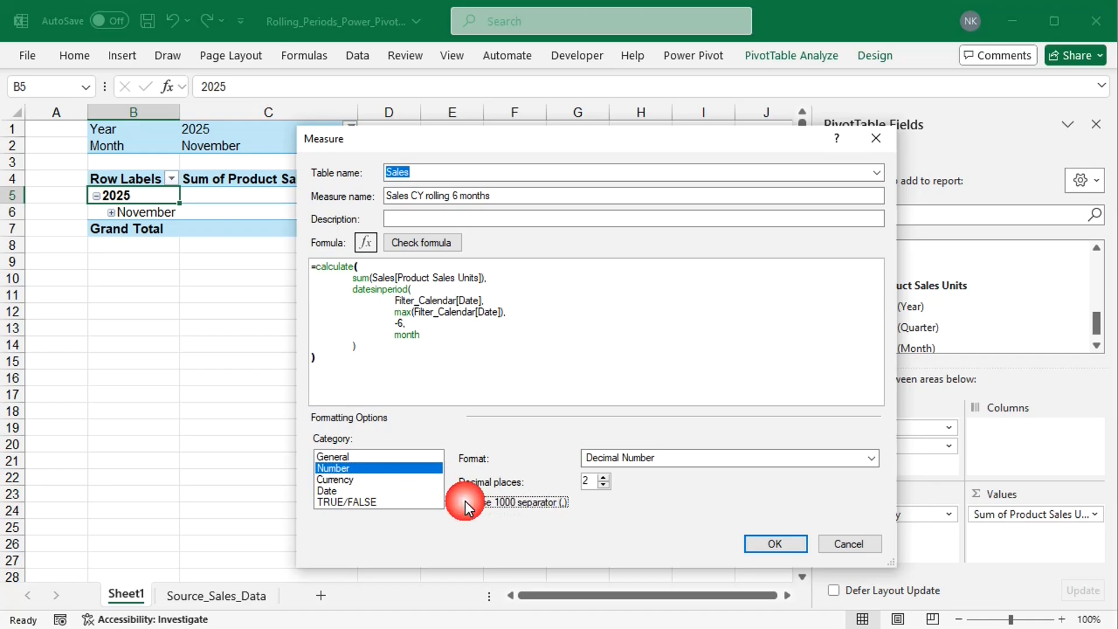
{"action": "left_click", "coordinate": [603, 486]}
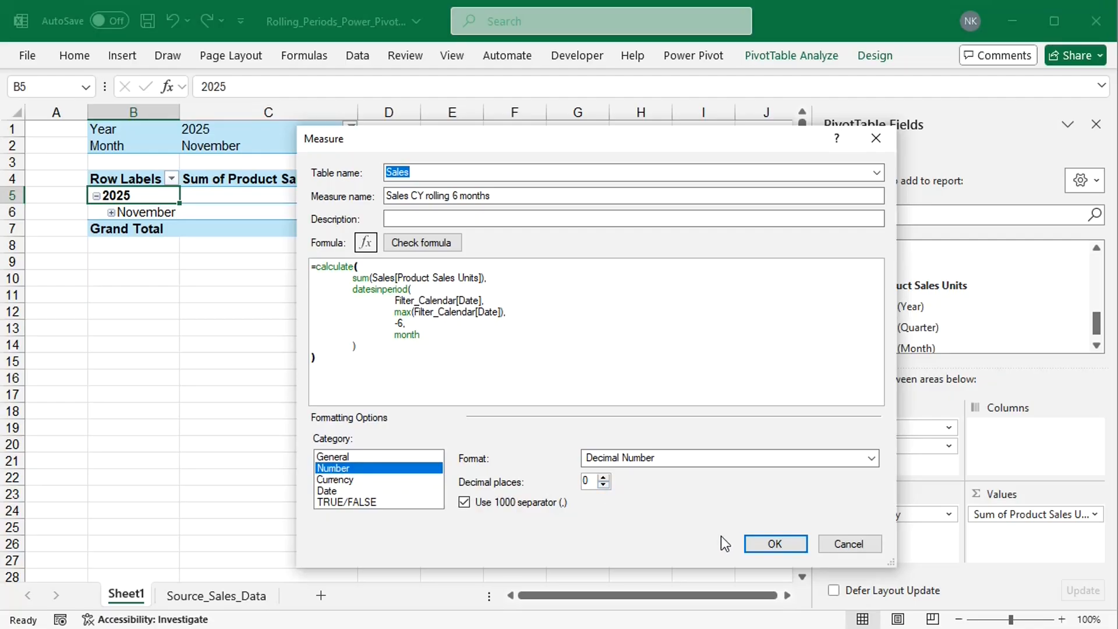
{"action": "left_click", "coordinate": [764, 541]}
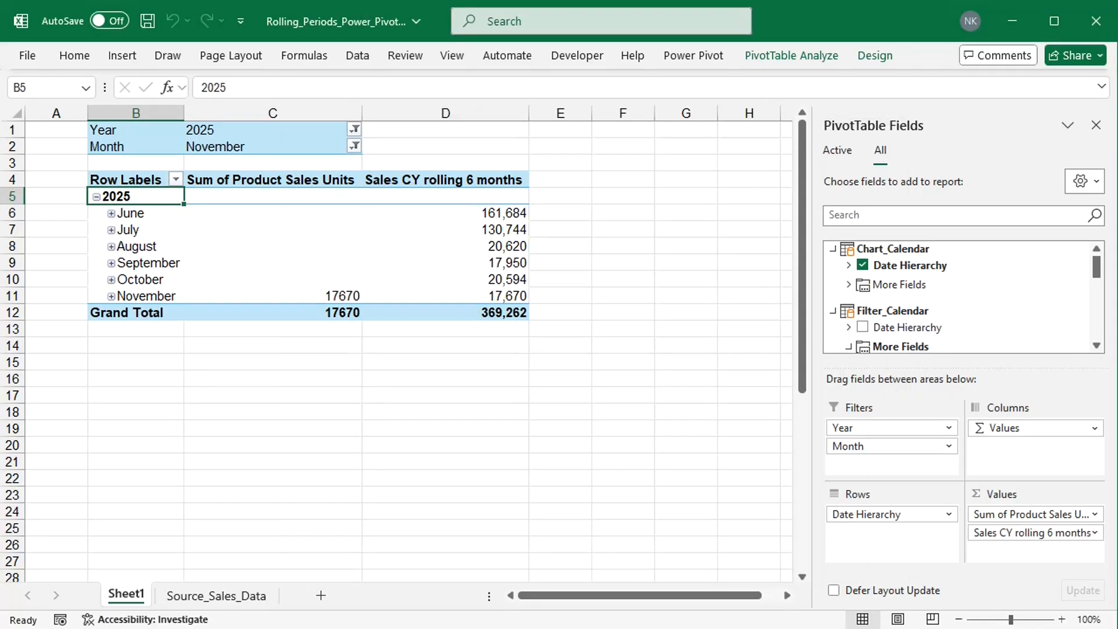
Switch to the Power Pivot window to examine the relationships between both calendars and the Sales table, and return to the Excel workbook
{"action": "left_click", "coordinate": [514, 628]}
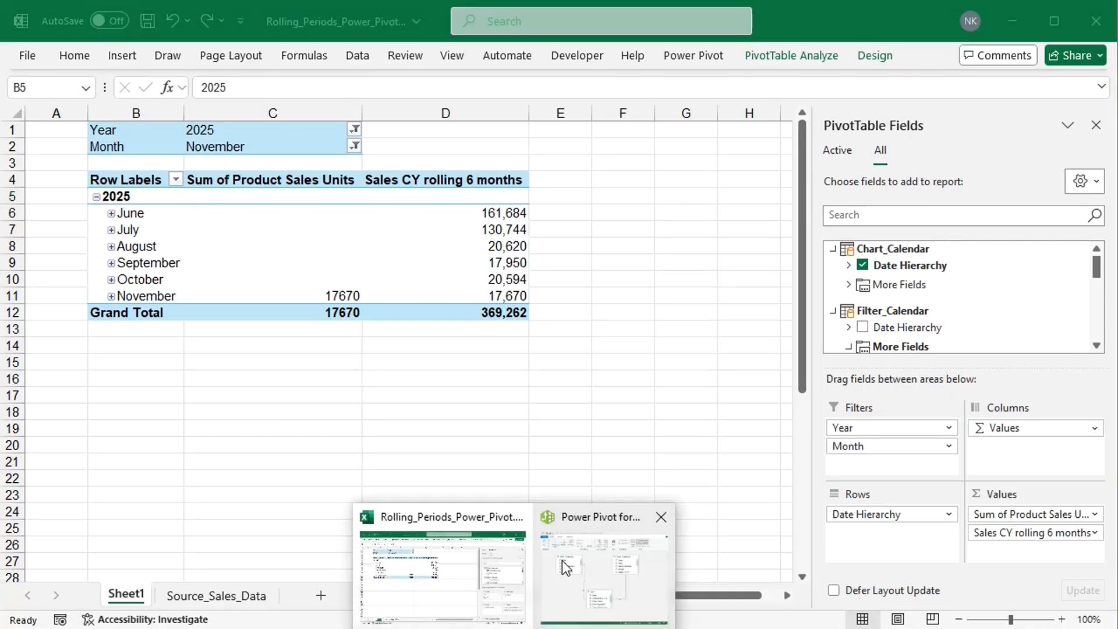
{"action": "left_click", "coordinate": [607, 515]}
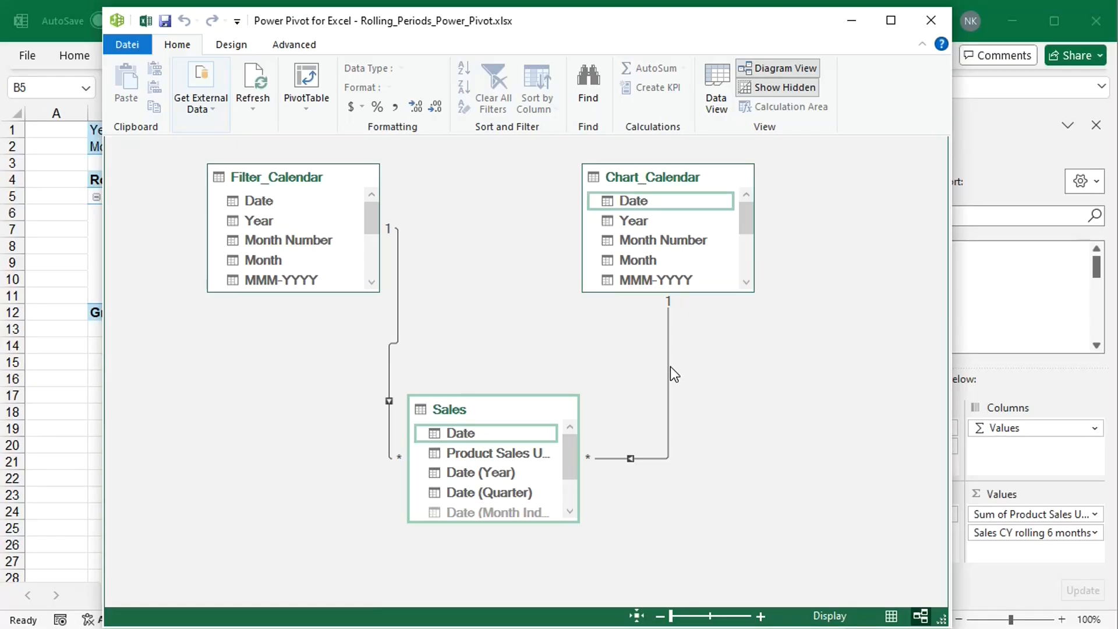
{"action": "left_click", "coordinate": [69, 448]}
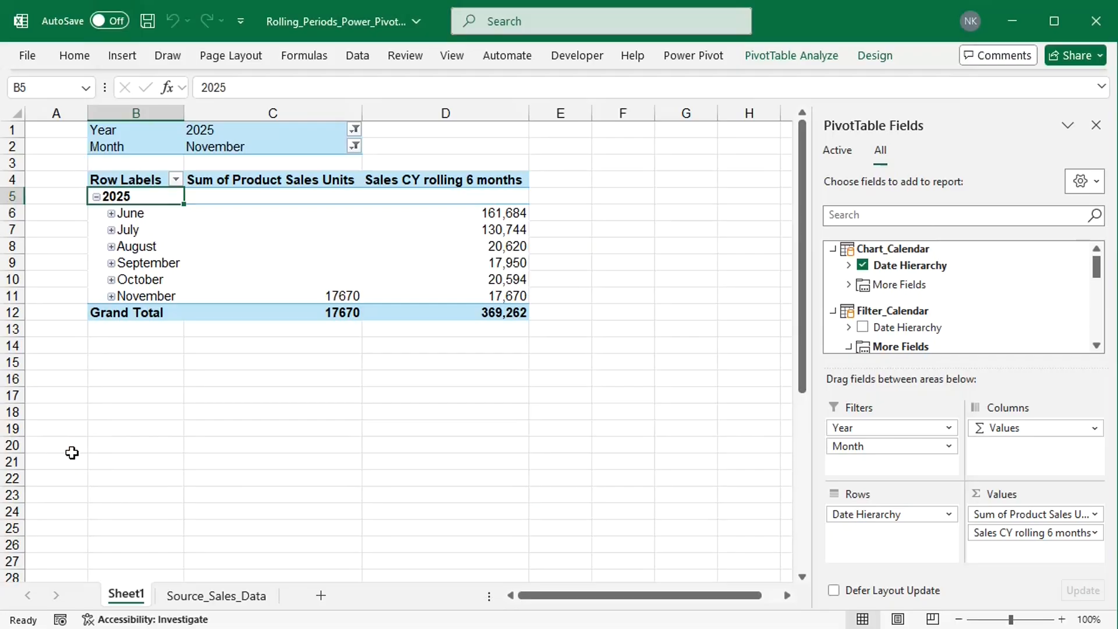
Set the PivotTable's Month filter to All
{"action": "left_click", "coordinate": [355, 145]}
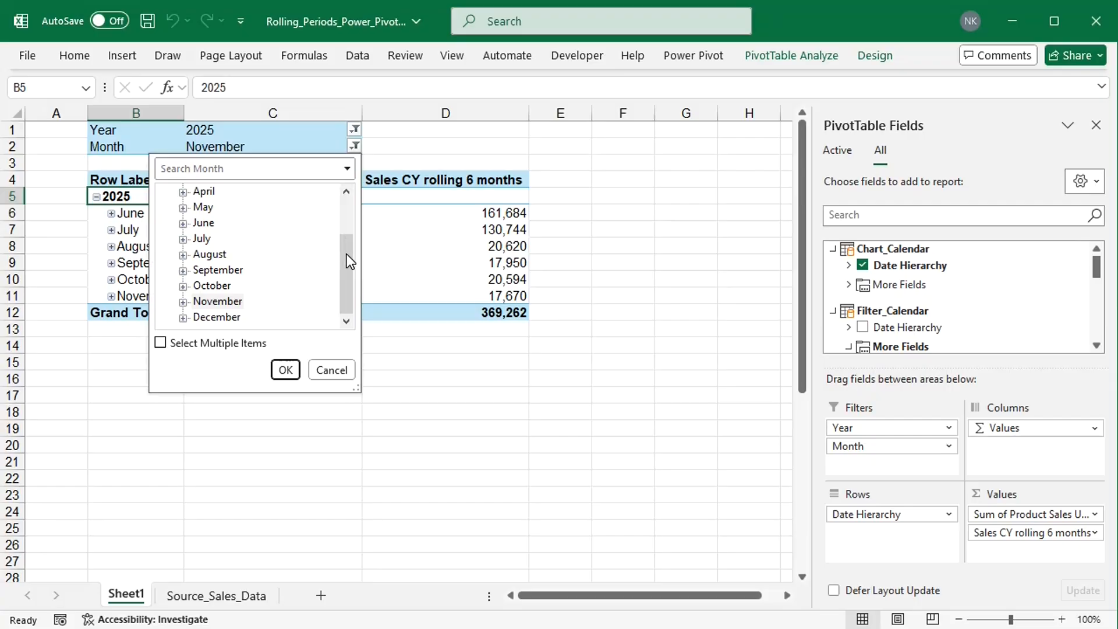
{"action": "left_click_drag", "start_coordinate": [347, 260], "coordinate": [347, 224]}
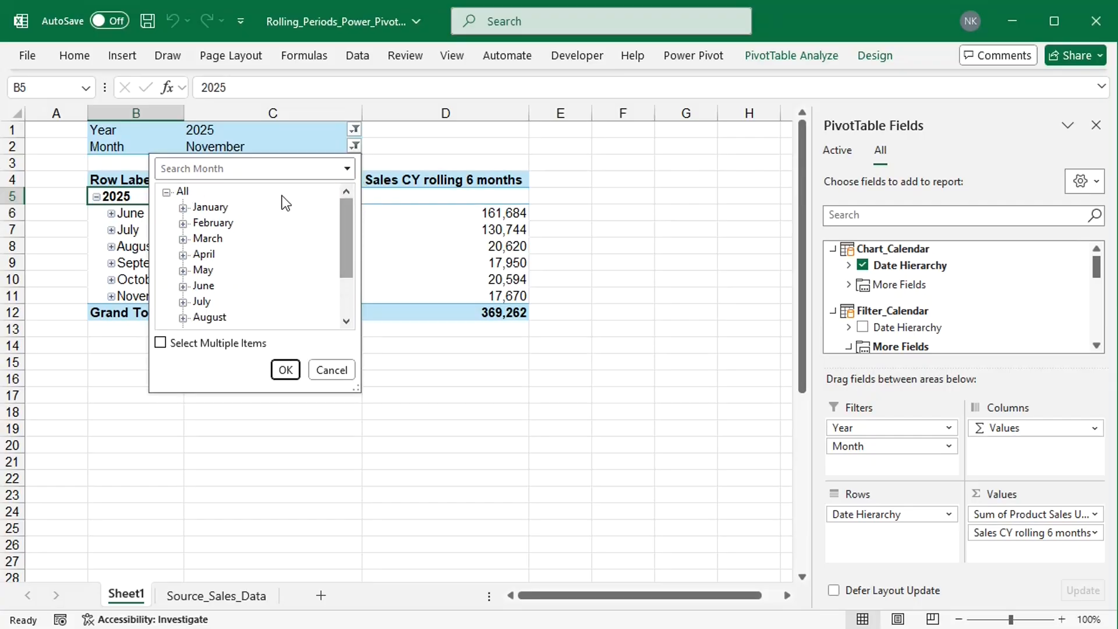
{"action": "left_click", "coordinate": [184, 192]}
{"action": "left_click", "coordinate": [293, 373]}
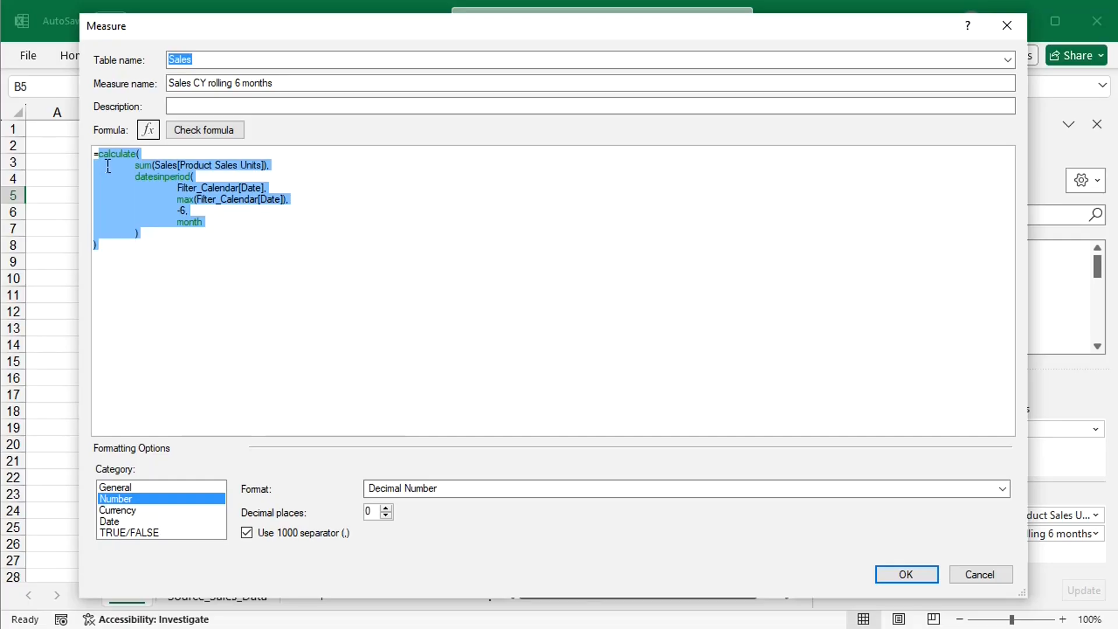
Declare a variable maxsalesdate on its own line above the CALCULATE expression in the Sales CY rolling 6 months formula
{"action": "left_click", "coordinate": [108, 166]}
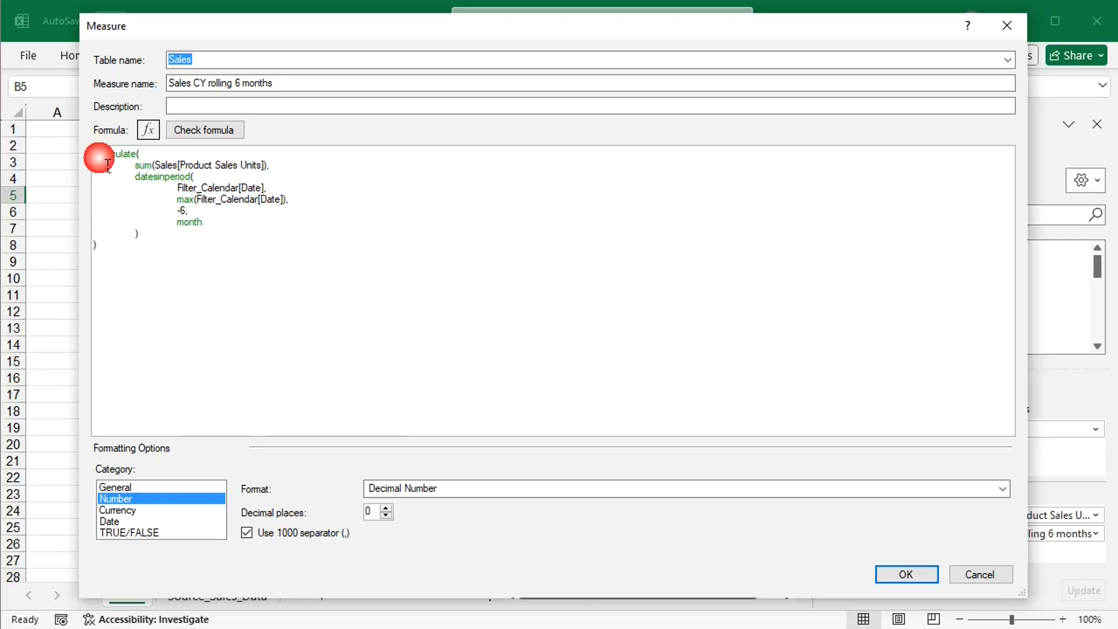
{"action": "key", "text": "Return"}
{"action": "key", "text": "Return"}
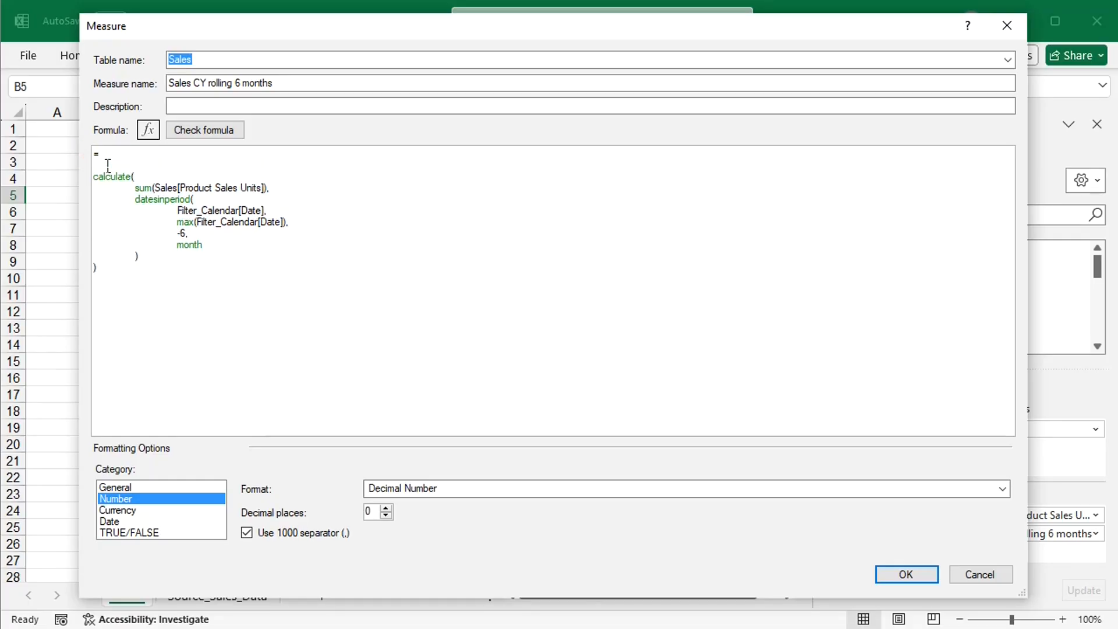
{"action": "type", "text": "var maxsalesdate="}
{"action": "key", "text": "Return"}
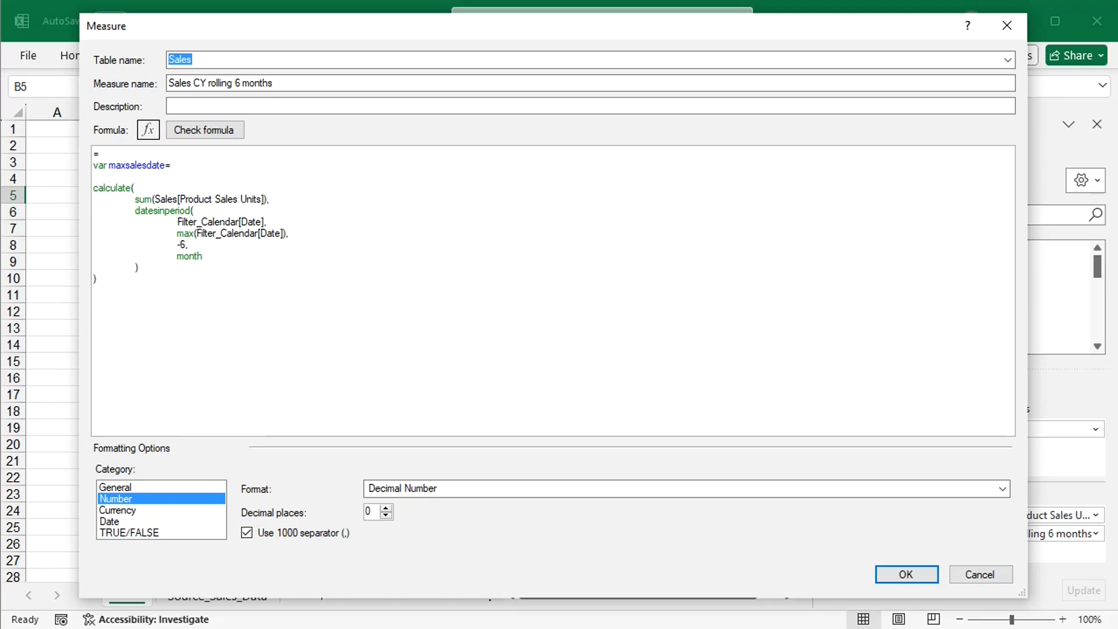
Begin the maxsalesdate definition with an indented CALCULATE whose expression is MAX(Sales[Date])
{"action": "key", "text": "Tab"}
{"action": "type", "text": "calculate("}
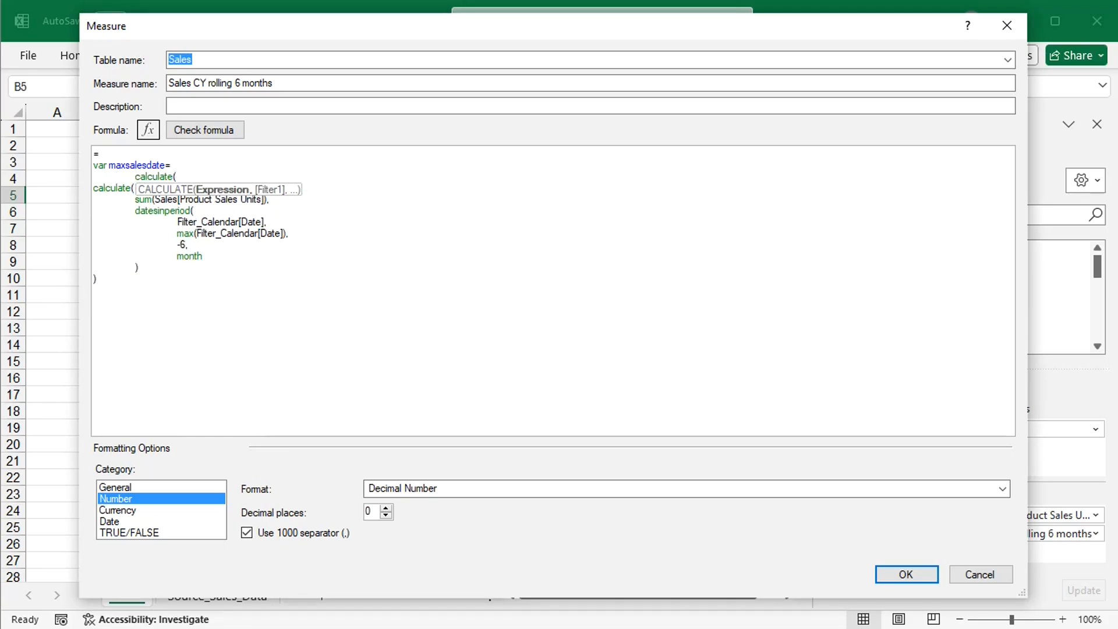
{"action": "key", "text": "Return"}
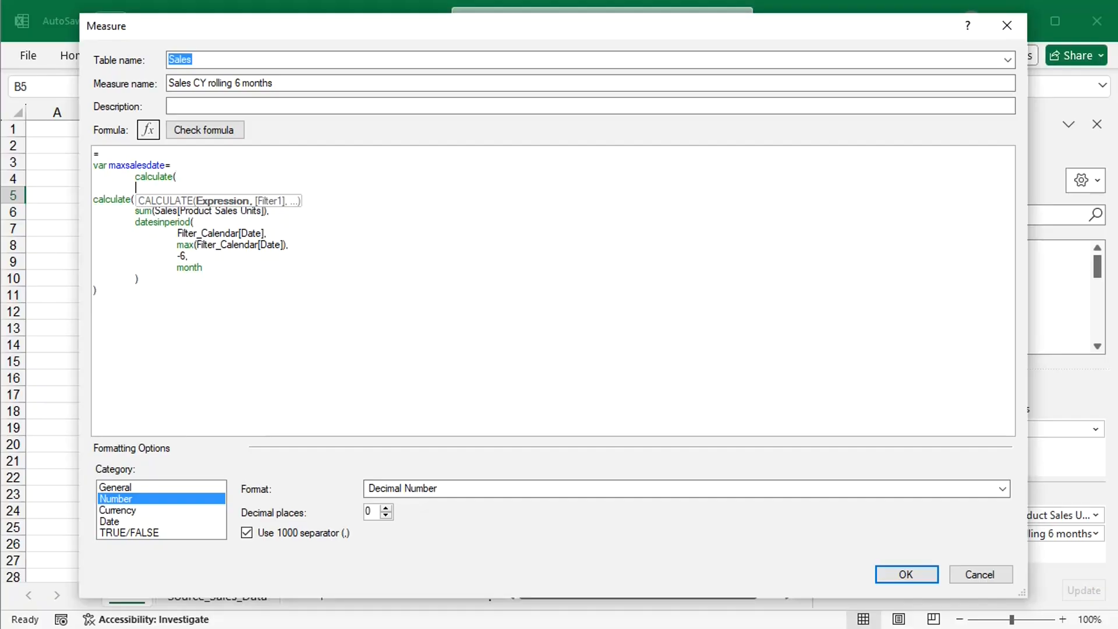
{"action": "key", "text": "Tab"}
{"action": "type", "text": "max(s"}
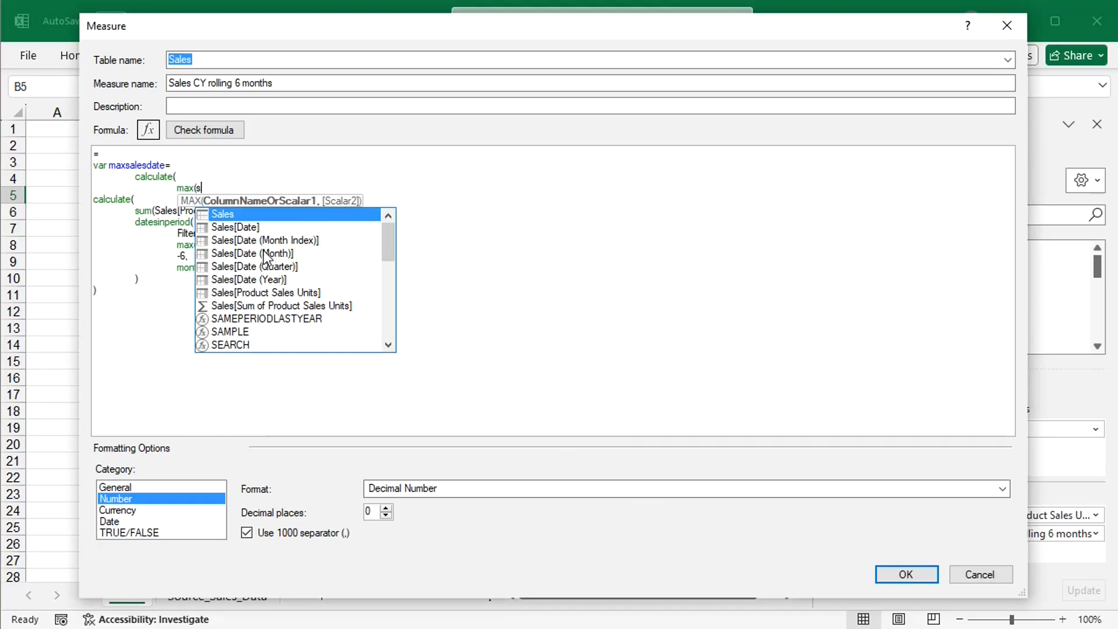
{"action": "left_click", "coordinate": [246, 230]}
{"action": "double_click", "coordinate": [245, 231]}
{"action": "type", "text": "),"}
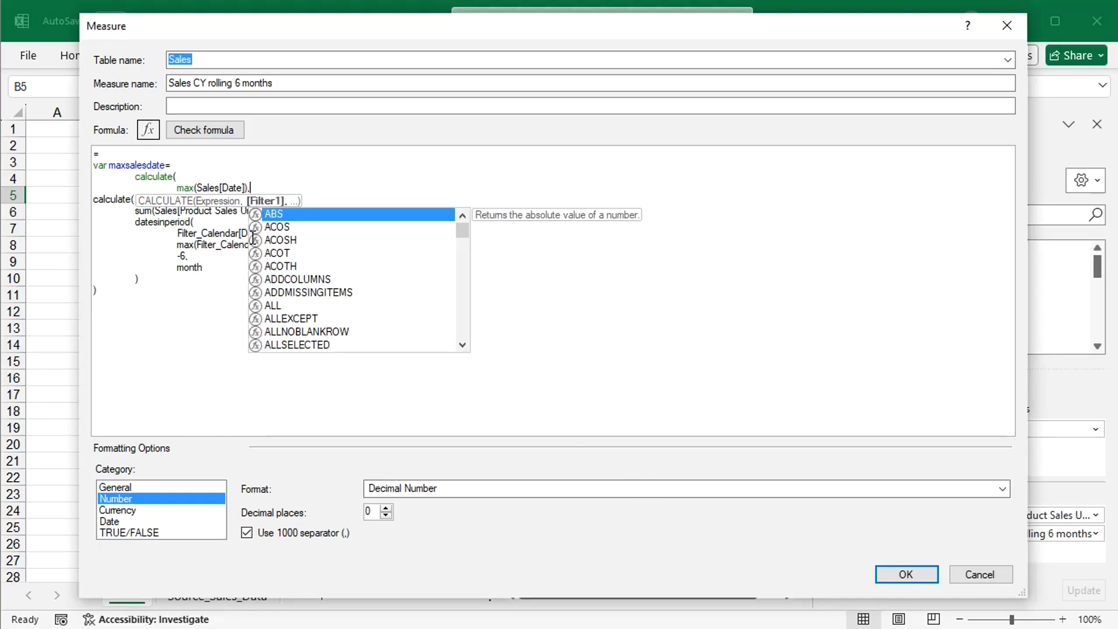
Add ALL(Sales) as the filter argument of the maxsalesdate CALCULATE and close its parenthesis on a separate line
{"action": "key", "text": "shift+Return"}
{"action": "type", "text": "al"}
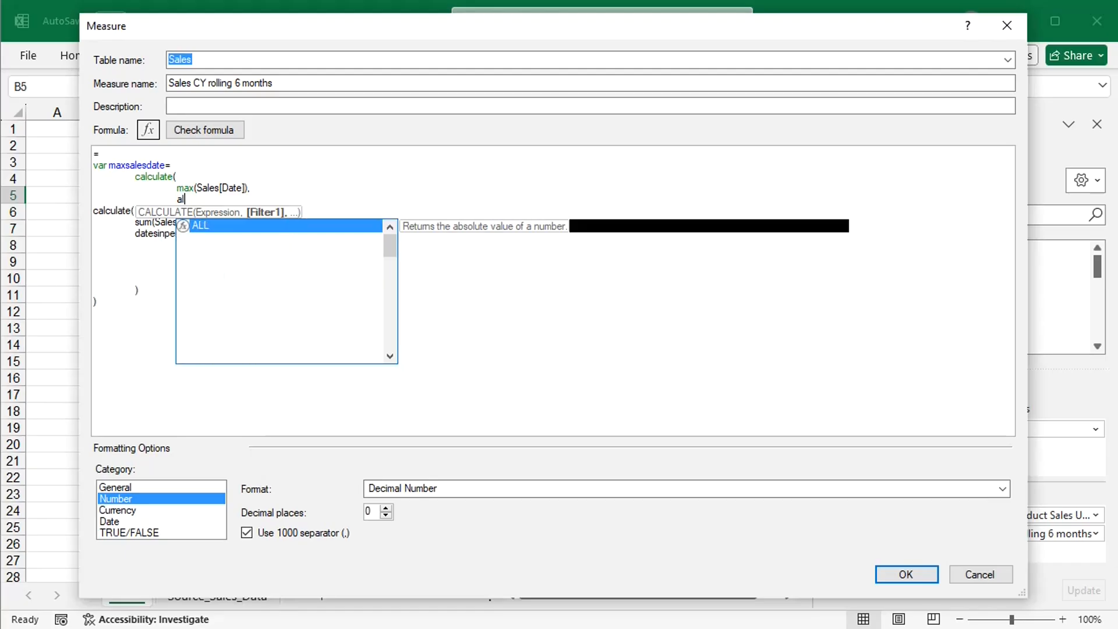
{"action": "type", "text": "l(Sales)"}
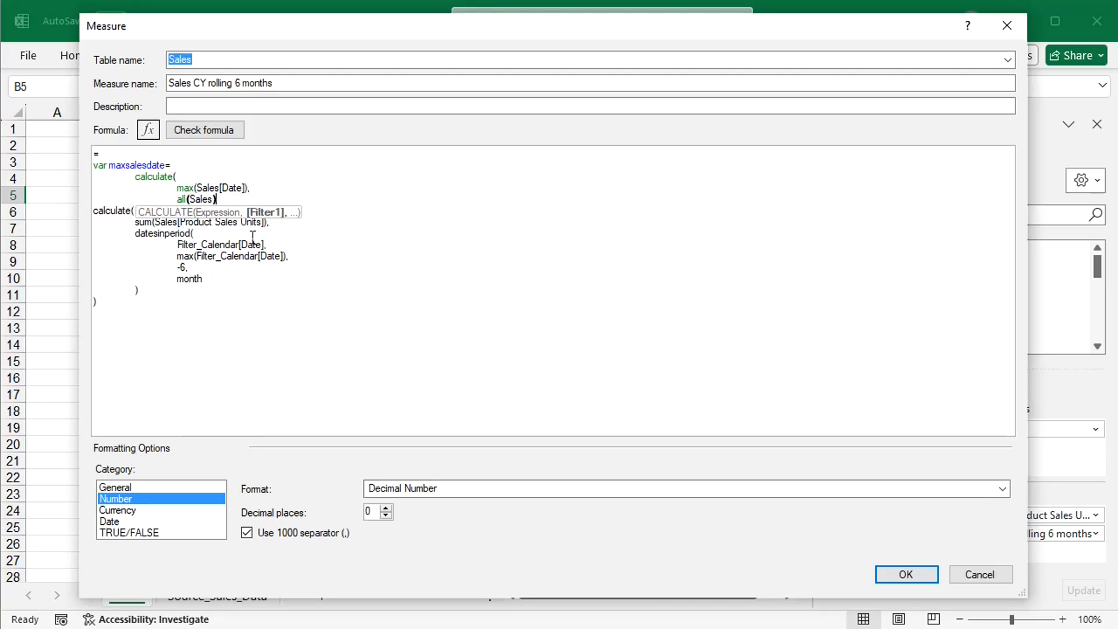
{"action": "key", "text": "shift+Return"}
{"action": "key", "text": "BackSpace"}
{"action": "type", "text": ")"}
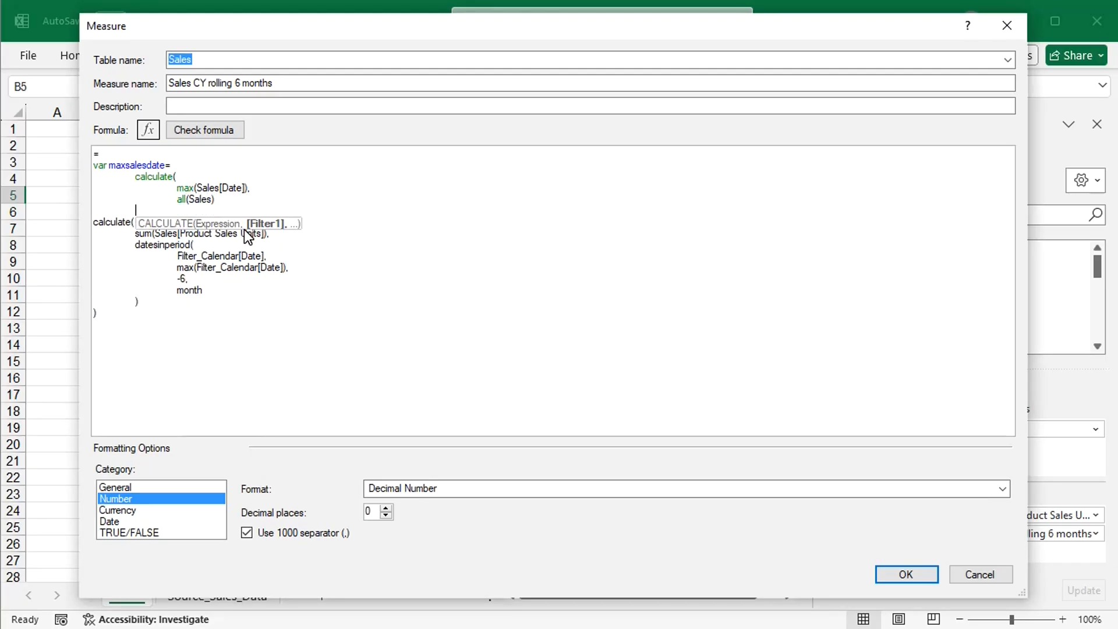
Declare a second variable startdate and begin its definition with an indented CALCULATE of MAX(Filter_Calendar[Date])
{"action": "key", "text": "shift+Return"}
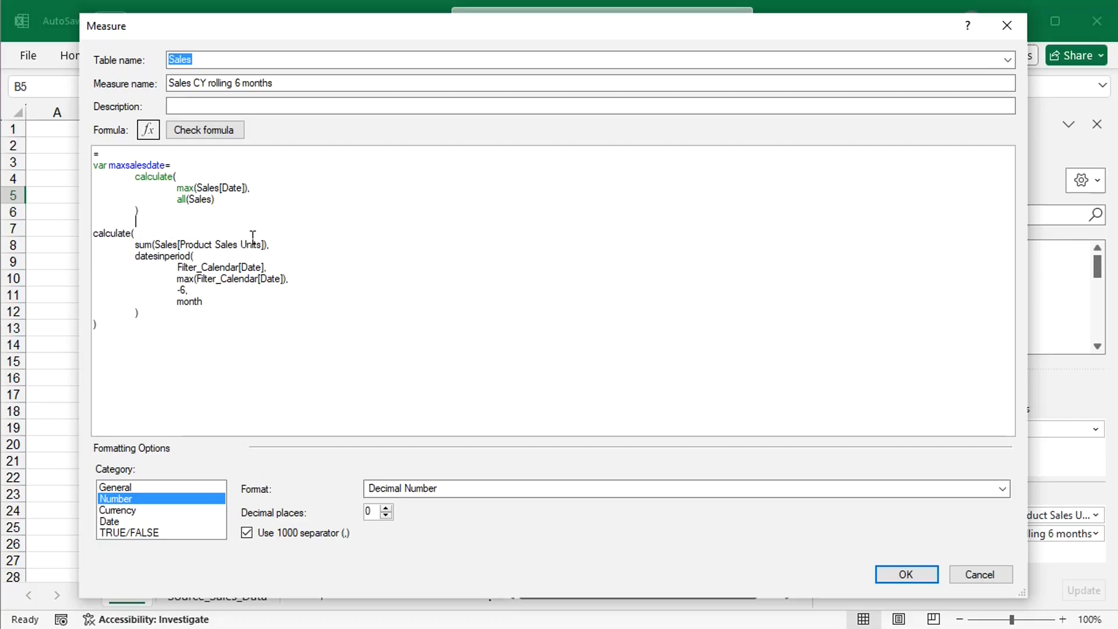
{"action": "key", "text": "BackSpace"}
{"action": "type", "text": "var s"}
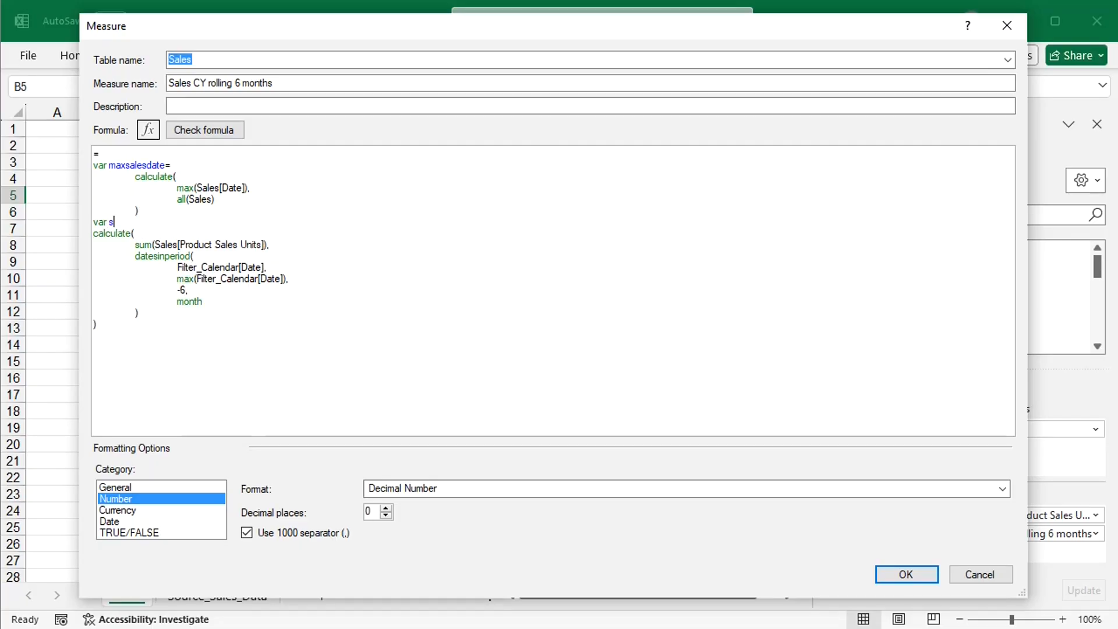
{"action": "type", "text": "tartdate="}
{"action": "key", "text": "shift+Return"}
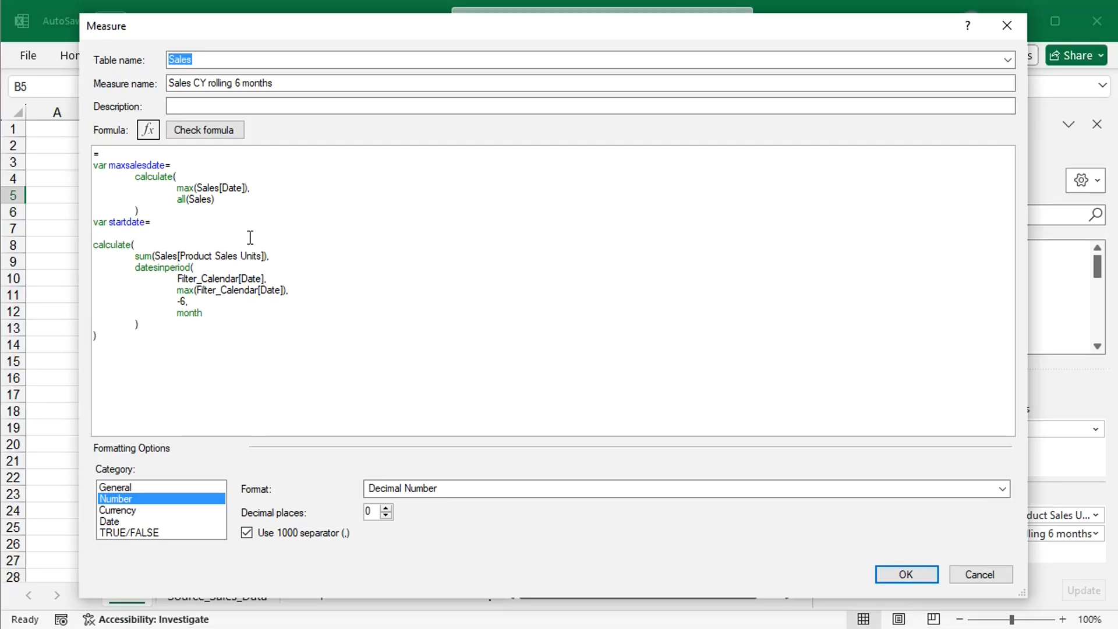
{"action": "type", "text": "calculate("}
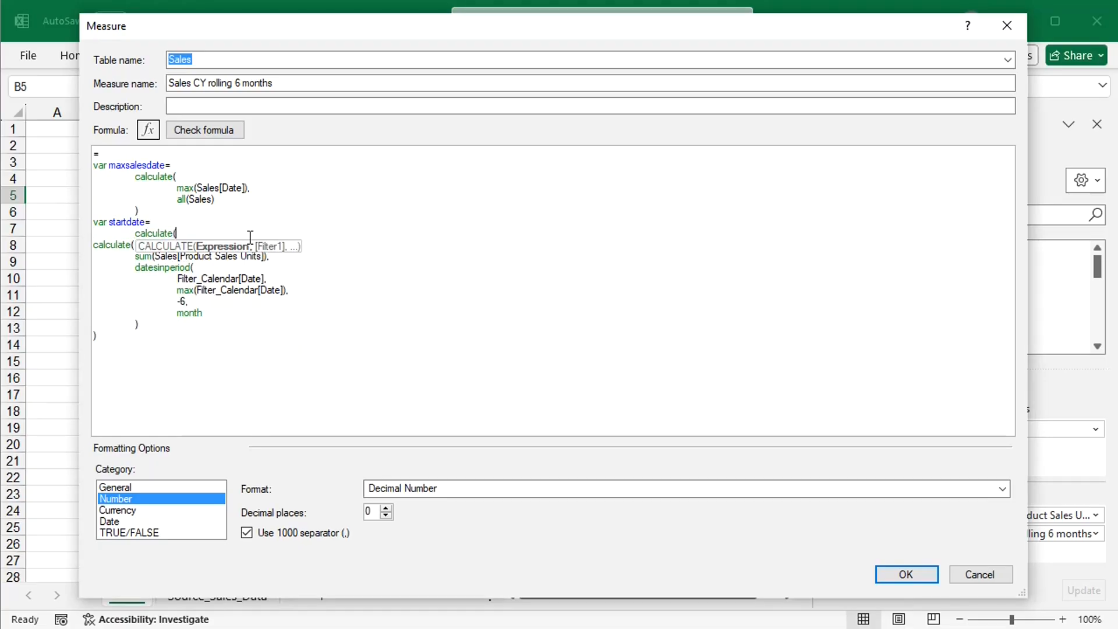
{"action": "key", "text": "shift+Return"}
{"action": "key", "text": "Tab"}
{"action": "type", "text": "max"}
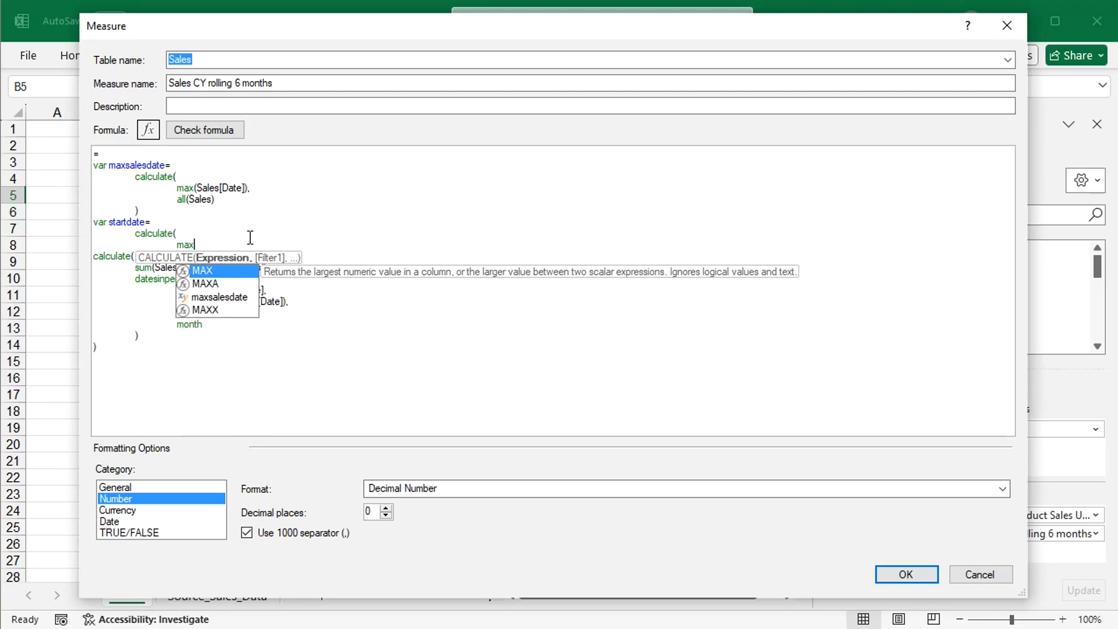
{"action": "type", "text": "(f"}
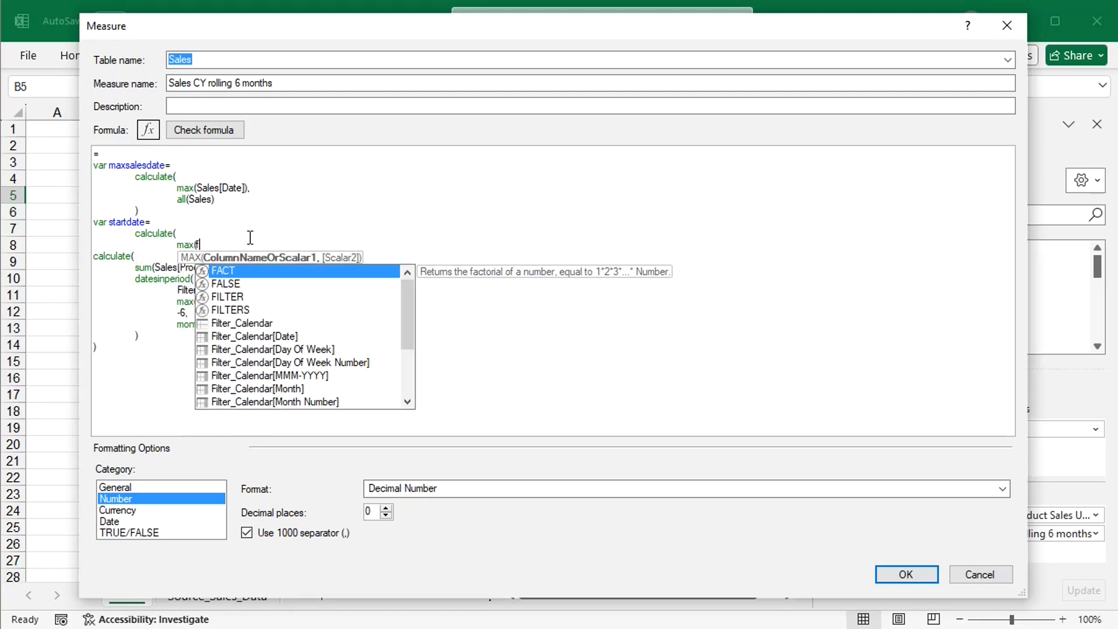
{"action": "double_click", "coordinate": [291, 337]}
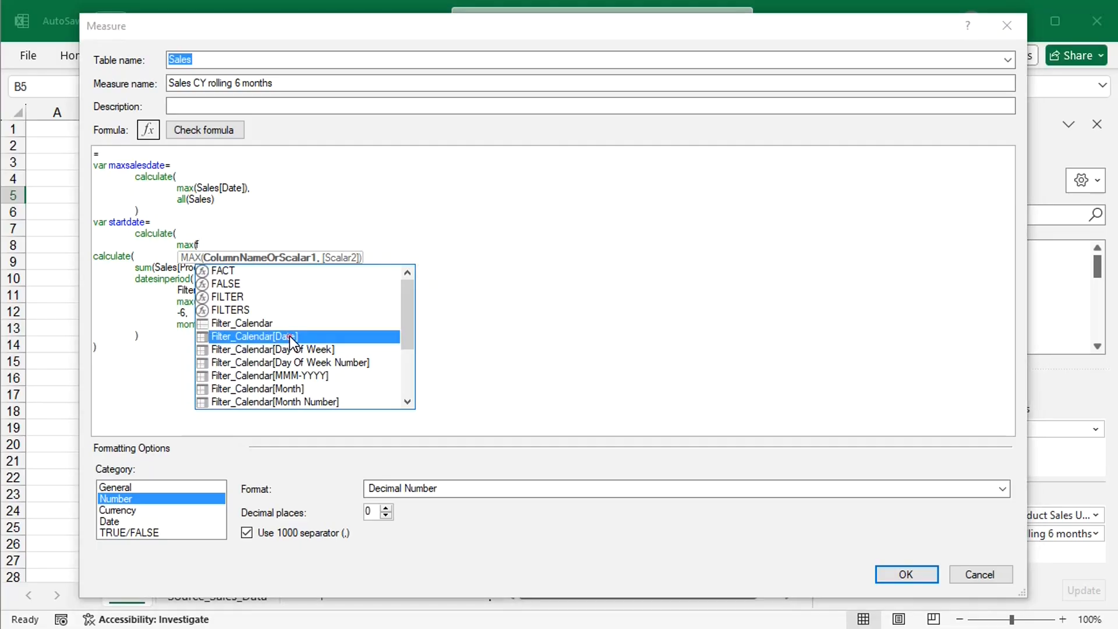
{"action": "type", "text": "),"}
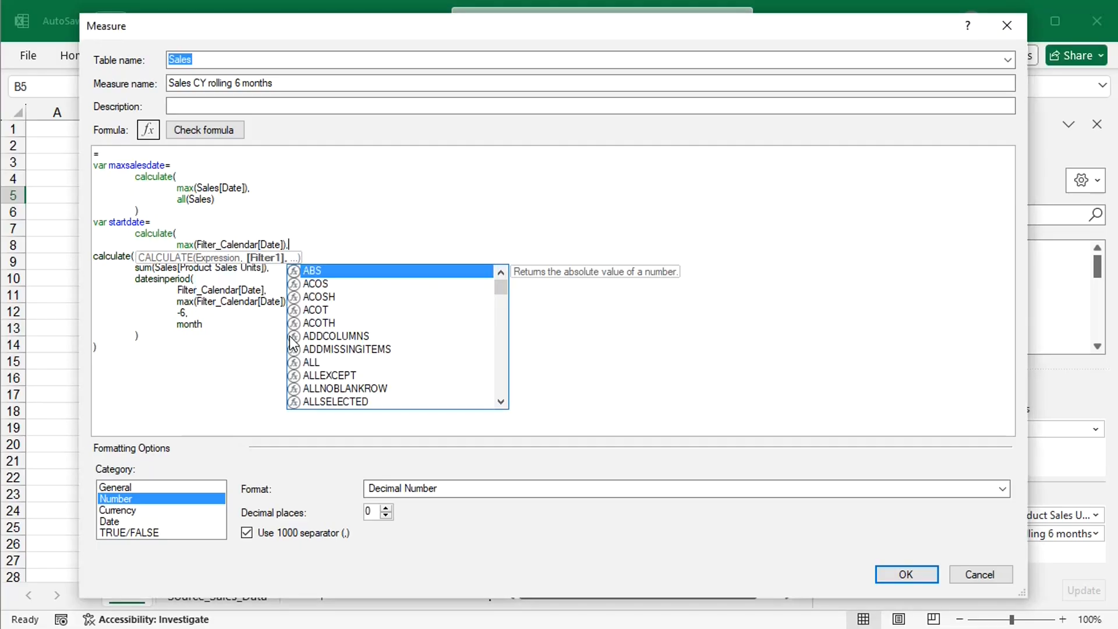
Add the filter Filter_Calendar[Date]<=maxsalesdate to the startdate CALCULATE and close its parenthesis on a separate line
{"action": "key", "text": "shift+Return"}
{"action": "key", "text": "Tab"}
{"action": "type", "text": "f"}
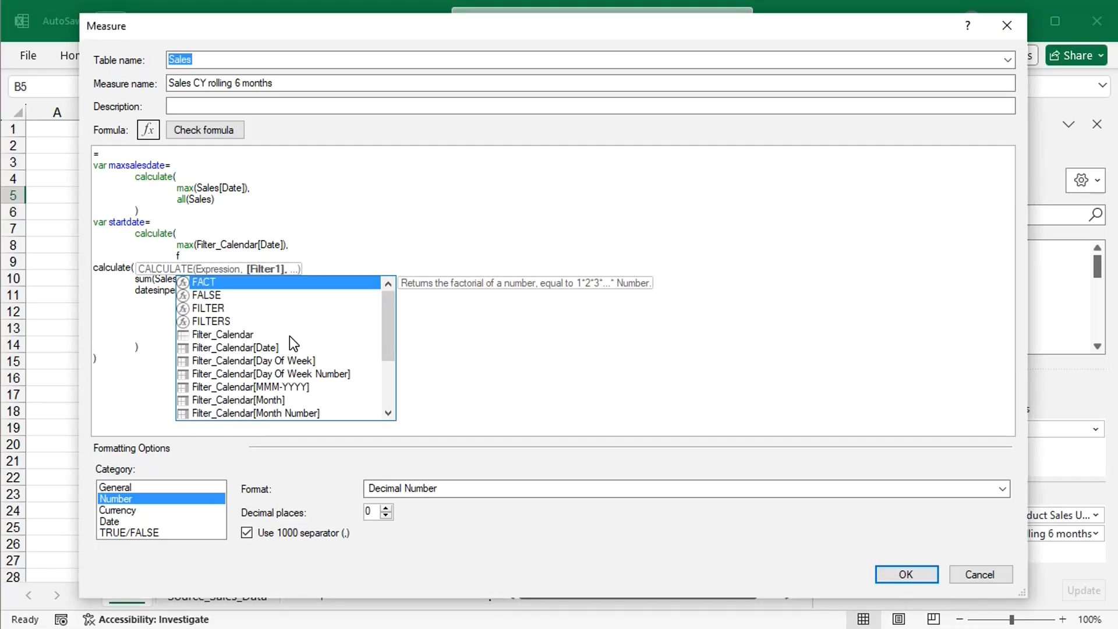
{"action": "double_click", "coordinate": [258, 351]}
{"action": "type", "text": "<"}
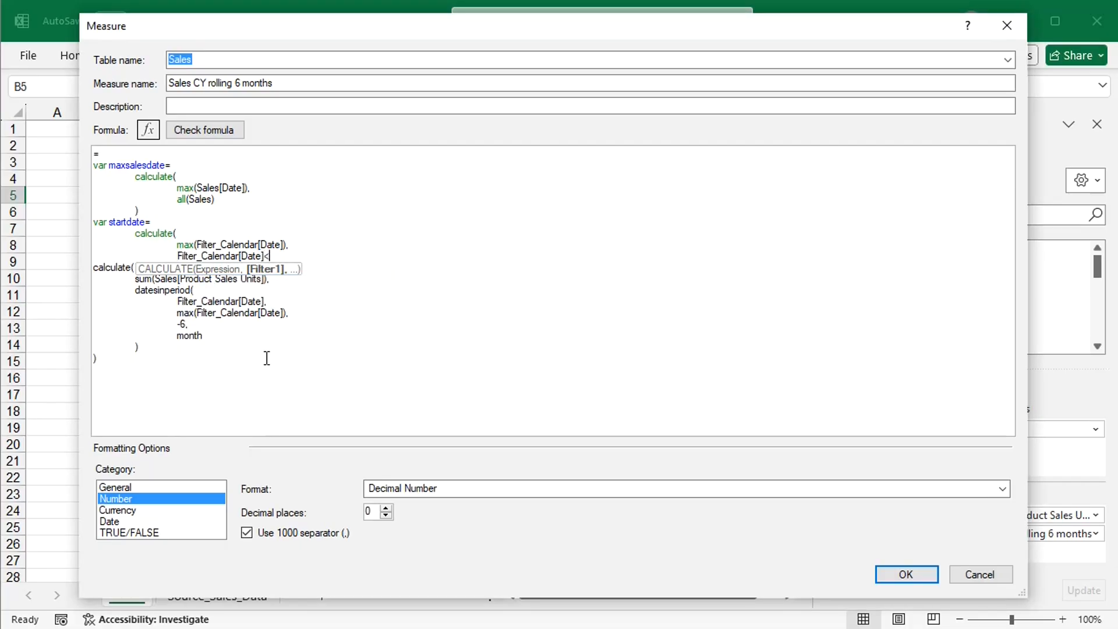
{"action": "type", "text": "=maxsalesdate"}
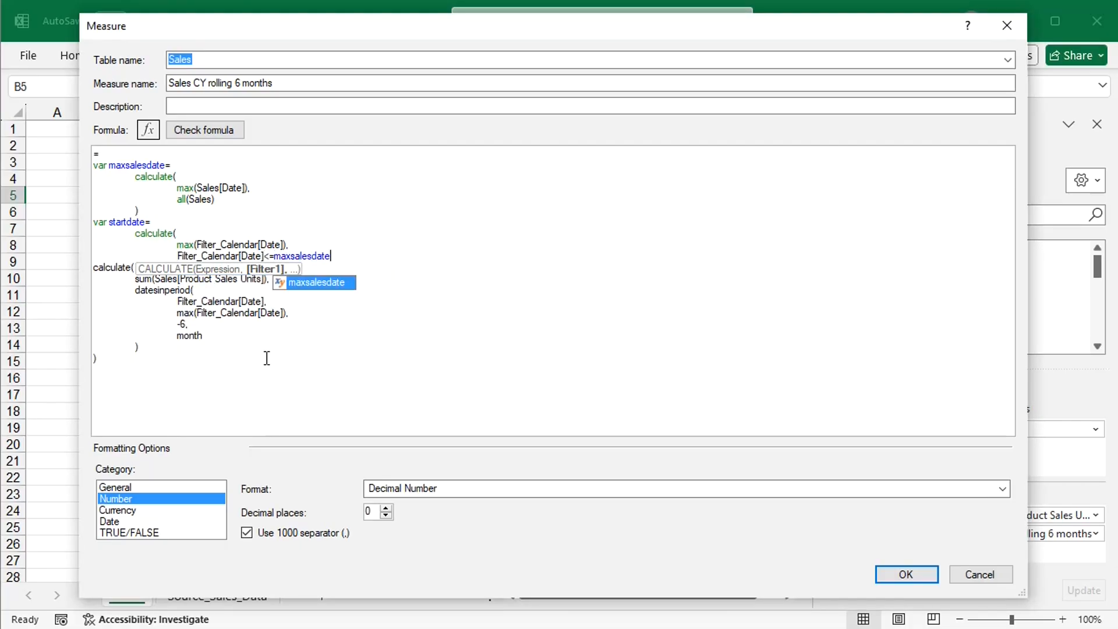
{"action": "key", "text": "shift+Return"}
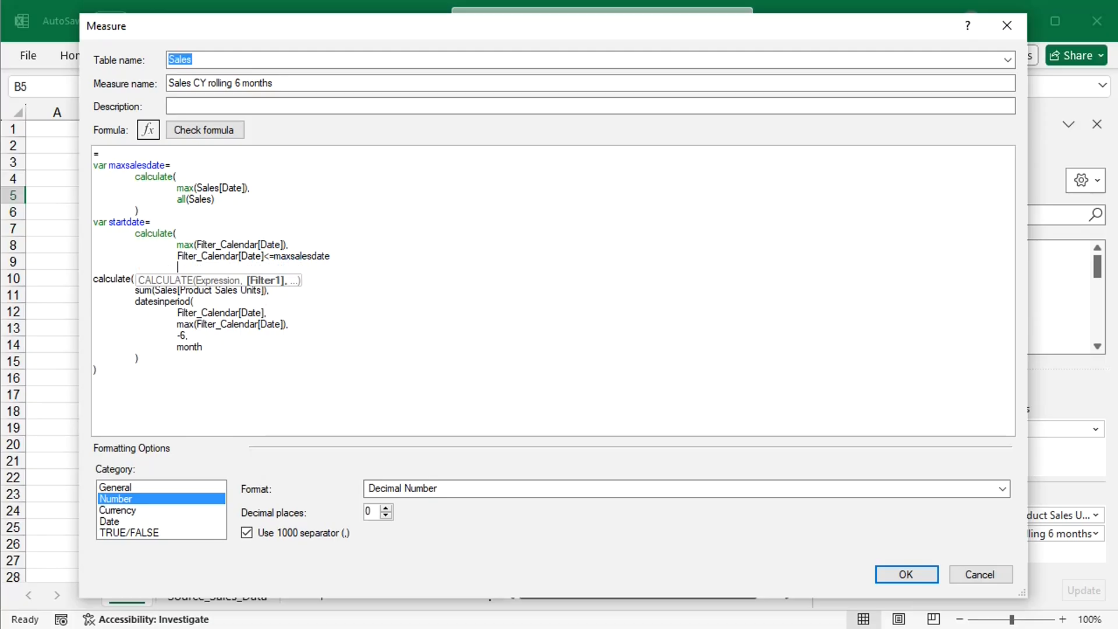
{"action": "key", "text": "BackSpace"}
{"action": "type", "text": ")"}
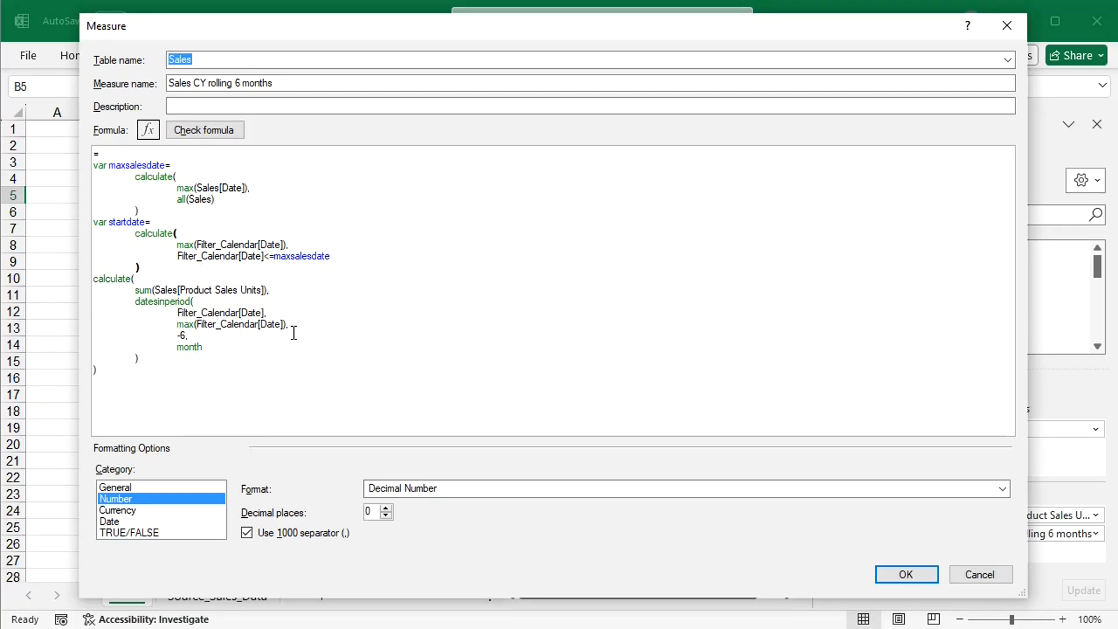
Replace the MAX(Filter_Calendar[Date]) argument of DATESINPERIOD with the startdate variable
{"action": "key", "text": "BackSpace"}
{"action": "key", "text": "BackSpace"}
{"action": "key", "text": "BackSpace"}
{"action": "key", "text": "BackSpace"}
{"action": "key", "text": "BackSpace"}
{"action": "key", "text": "BackSpace"}
{"action": "key", "text": "BackSpace"}
{"action": "key", "text": "BackSpace"}
{"action": "key", "text": "BackSpace"}
{"action": "key", "text": "BackSpace"}
{"action": "key", "text": "BackSpace"}
{"action": "key", "text": "BackSpace"}
{"action": "key", "text": "BackSpace"}
{"action": "key", "text": "BackSpace"}
{"action": "key", "text": "BackSpace"}
{"action": "key", "text": "BackSpace"}
{"action": "key", "text": "BackSpace"}
{"action": "key", "text": "BackSpace"}
{"action": "key", "text": "BackSpace"}
{"action": "key", "text": "BackSpace"}
{"action": "key", "text": "BackSpace"}
{"action": "key", "text": "BackSpace"}
{"action": "key", "text": "BackSpace"}
{"action": "key", "text": "BackSpace"}
{"action": "key", "text": "BackSpace"}
{"action": "key", "text": "BackSpace"}
{"action": "key", "text": "BackSpace"}
{"action": "key", "text": "BackSpace"}
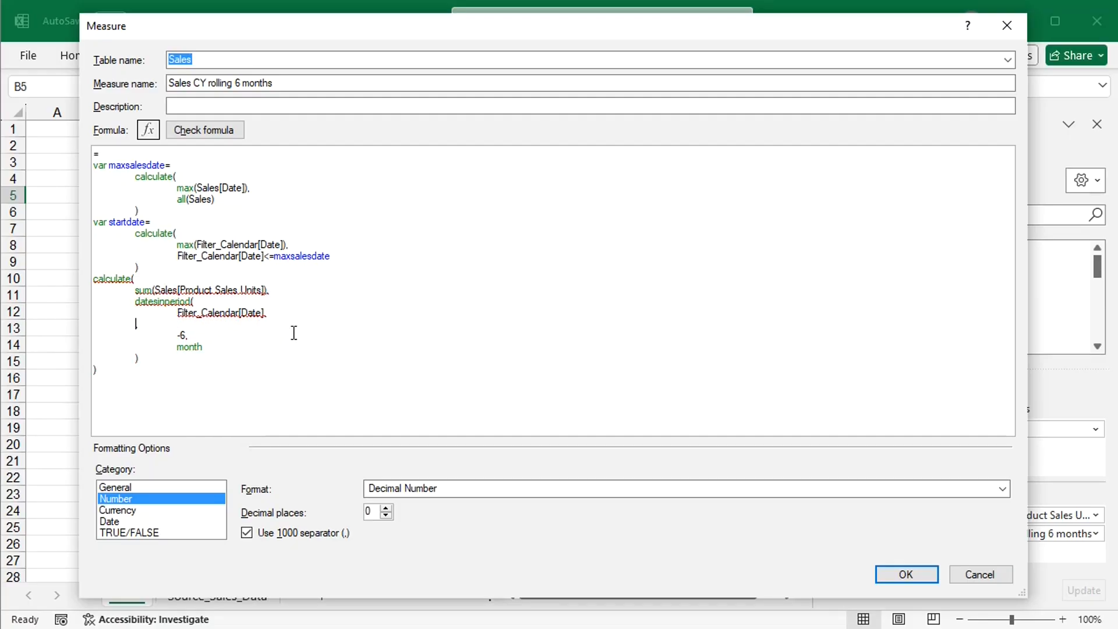
{"action": "key", "text": "Tab"}
{"action": "type", "text": "startdate,"}
Assign the final CALCULATE expression to a new variable calc and indent the whole expression beneath its declaration
{"action": "left_click", "coordinate": [154, 279]}
{"action": "key", "text": "Return"}
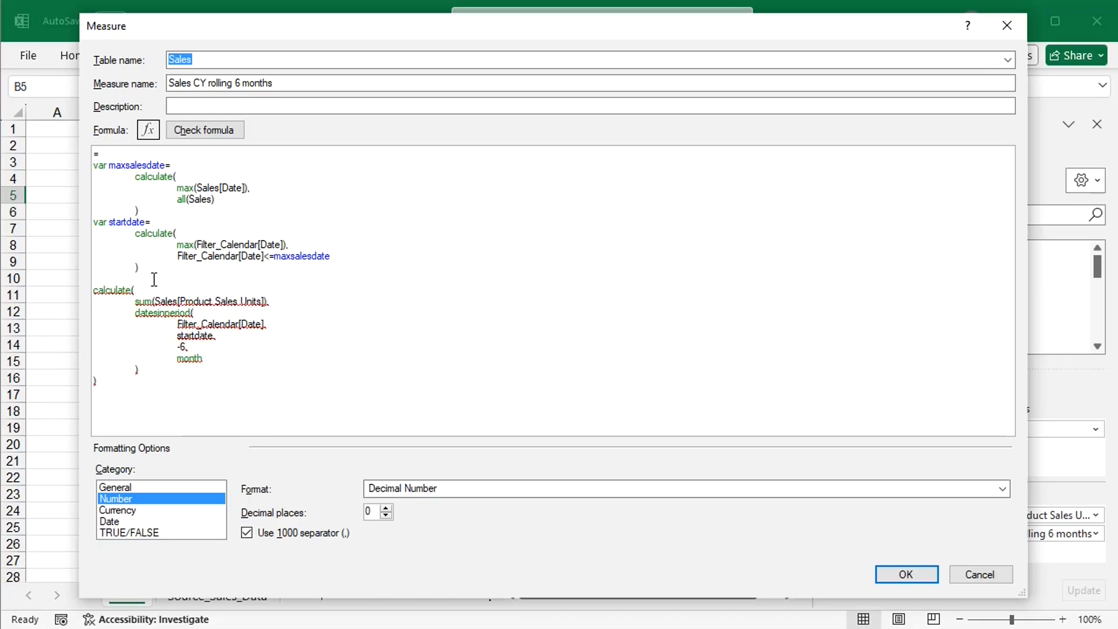
{"action": "type", "text": "var calc="}
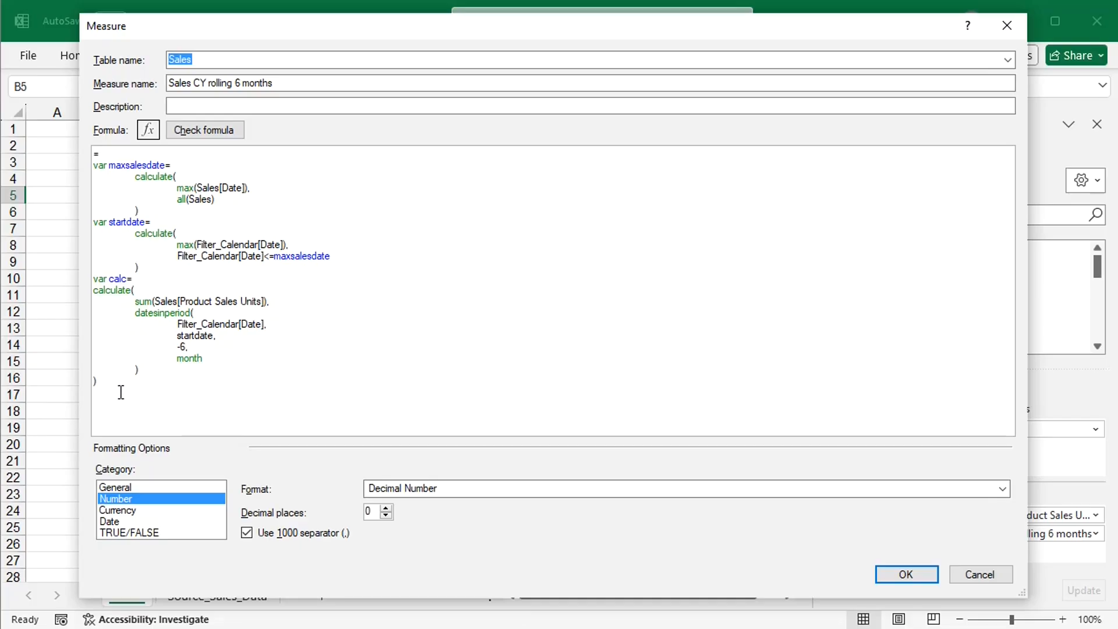
{"action": "left_click_drag", "start_coordinate": [121, 392], "coordinate": [103, 300]}
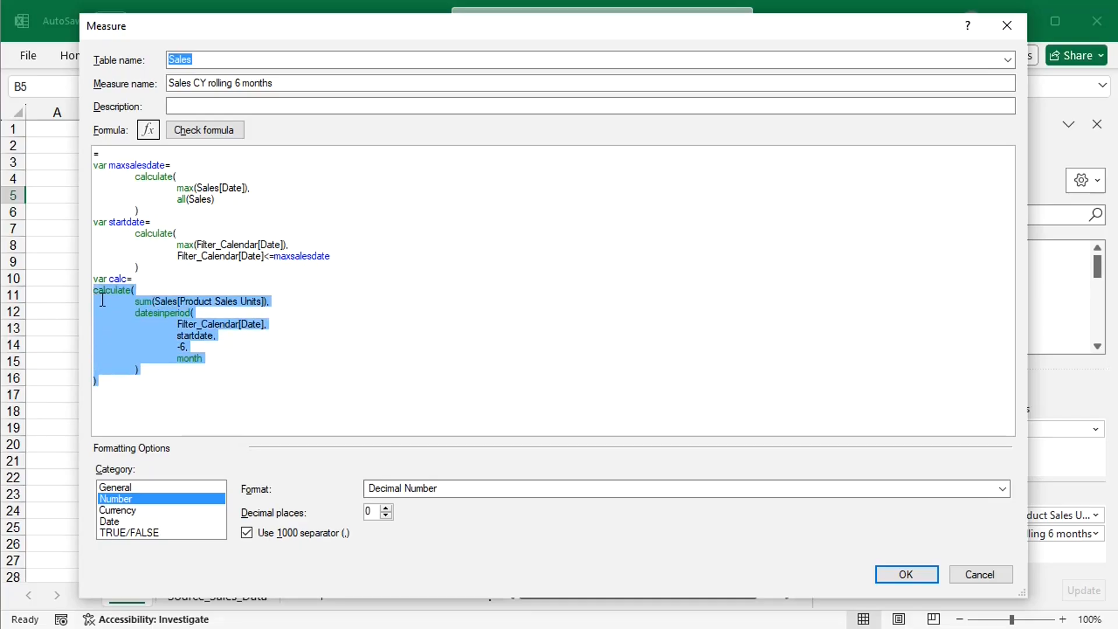
{"action": "key", "text": "Tab"}
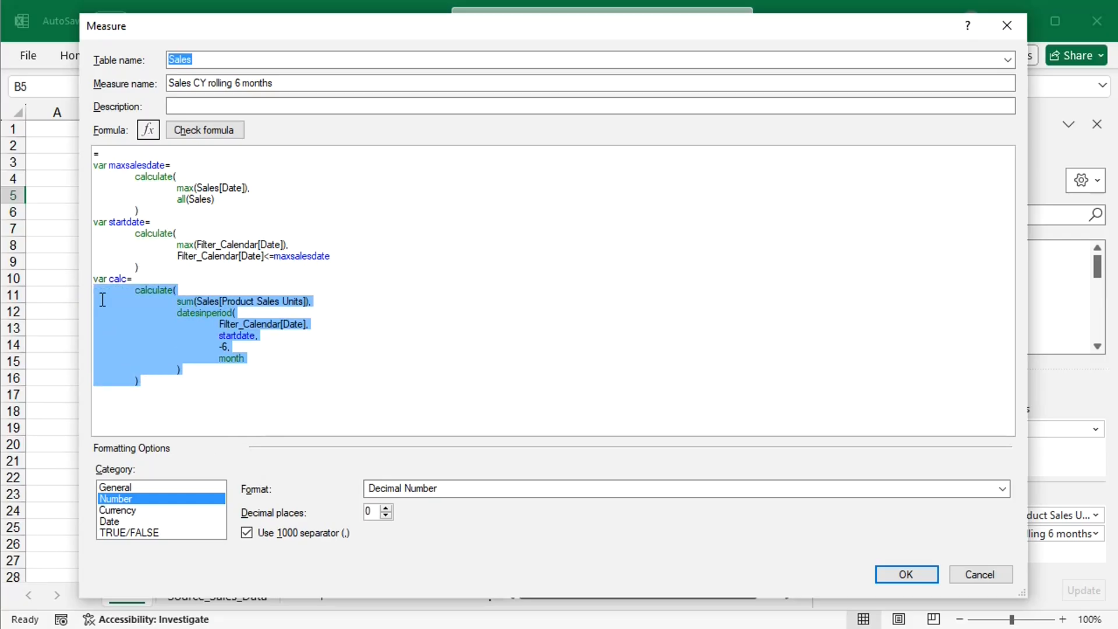
End the formula with return calc, save the measure and close the measure management dialog
{"action": "left_click", "coordinate": [159, 393]}
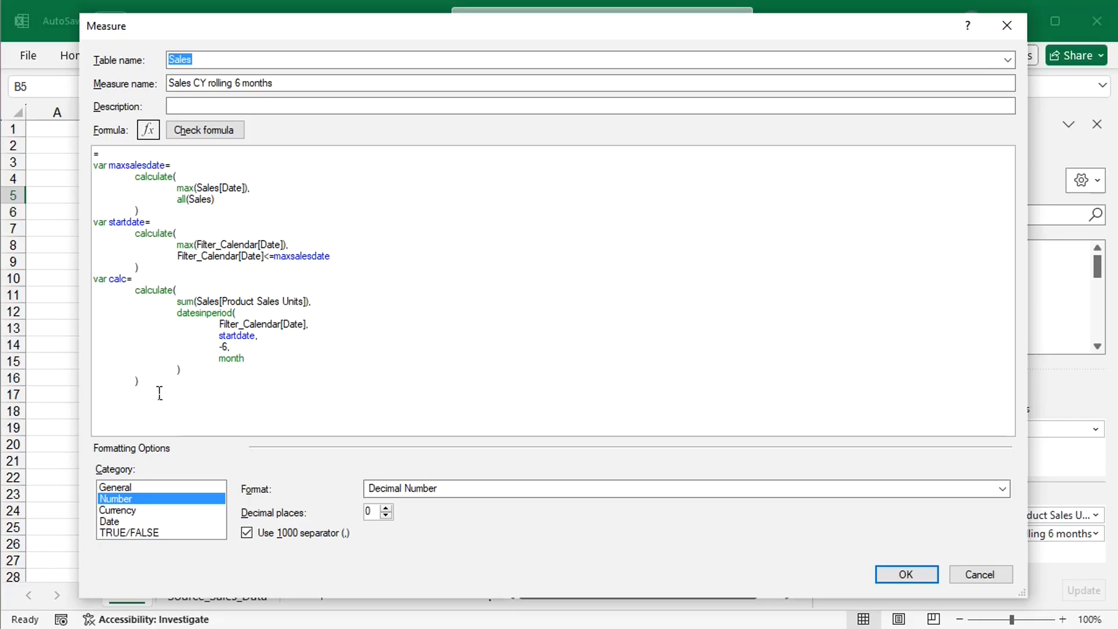
{"action": "type", "text": "return calc"}
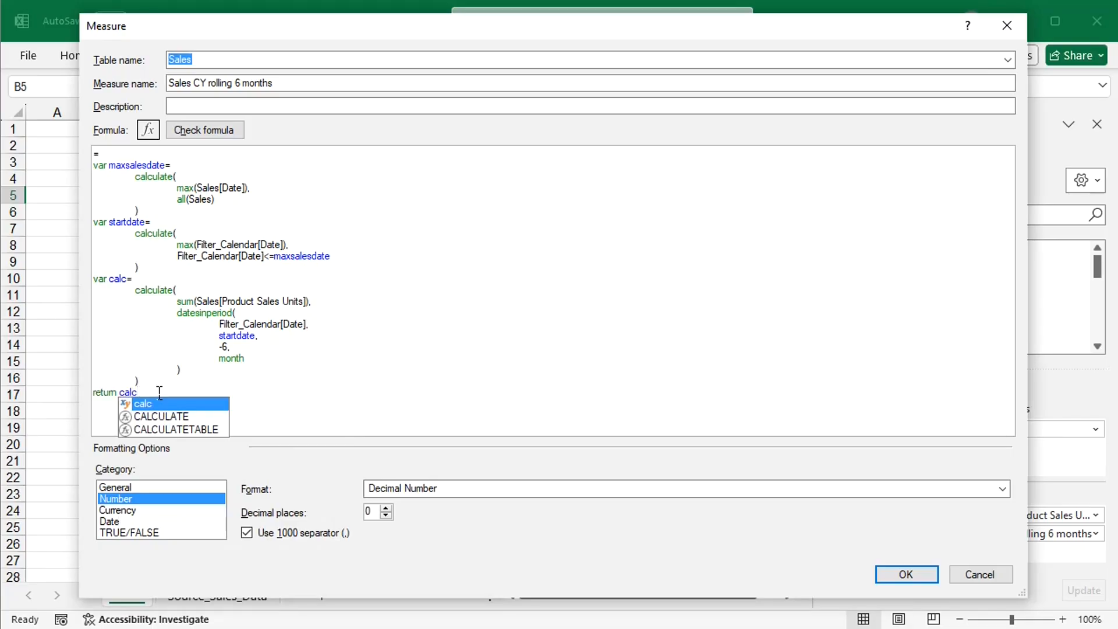
{"action": "left_click", "coordinate": [896, 579]}
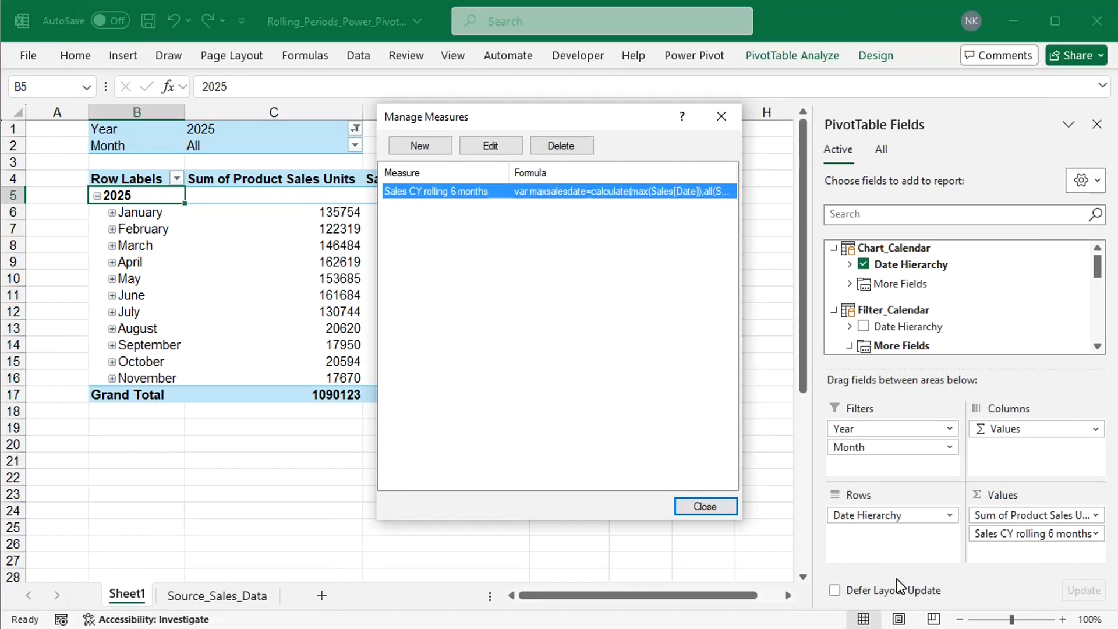
{"action": "left_click", "coordinate": [704, 508]}
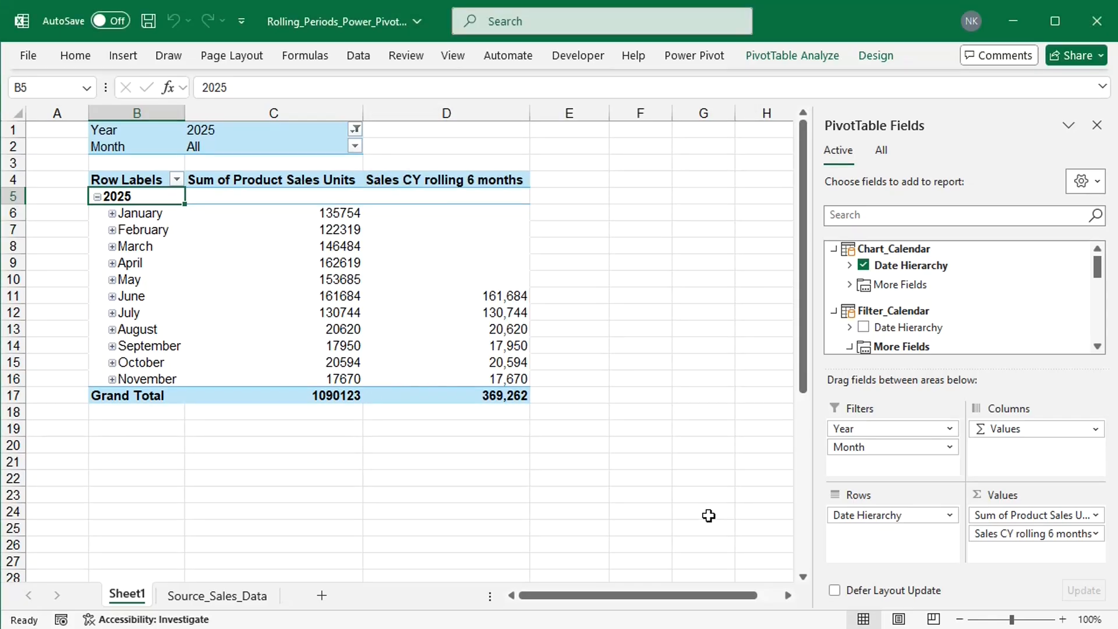
Set the PivotTable's Month filter to March
{"action": "left_click", "coordinate": [355, 144]}
{"action": "left_click", "coordinate": [169, 196]}
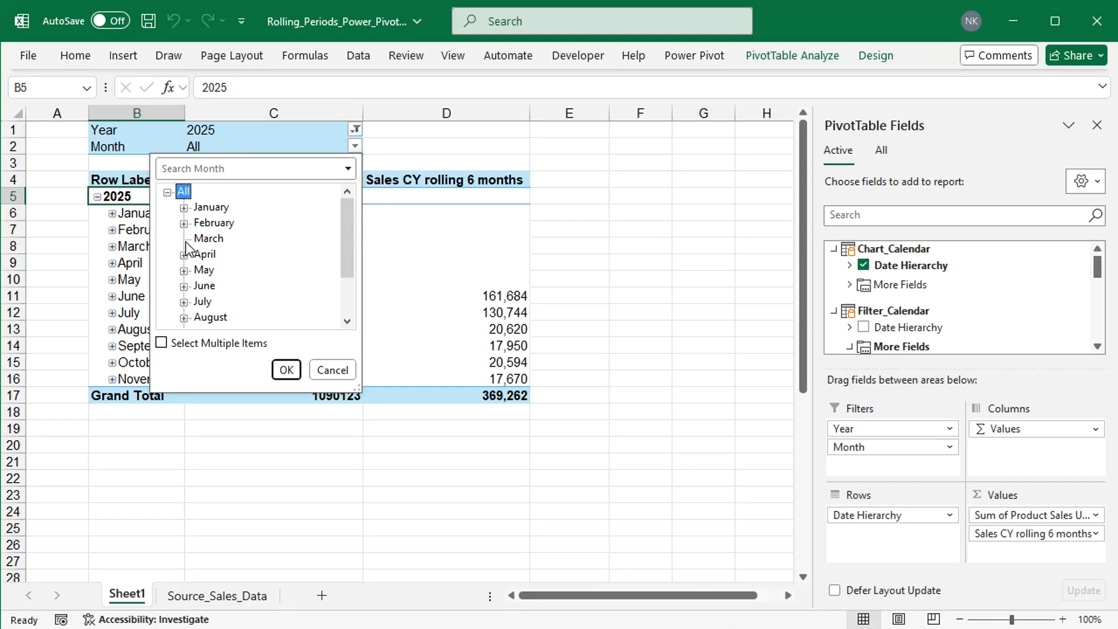
{"action": "left_click", "coordinate": [203, 239]}
{"action": "left_click", "coordinate": [286, 369]}
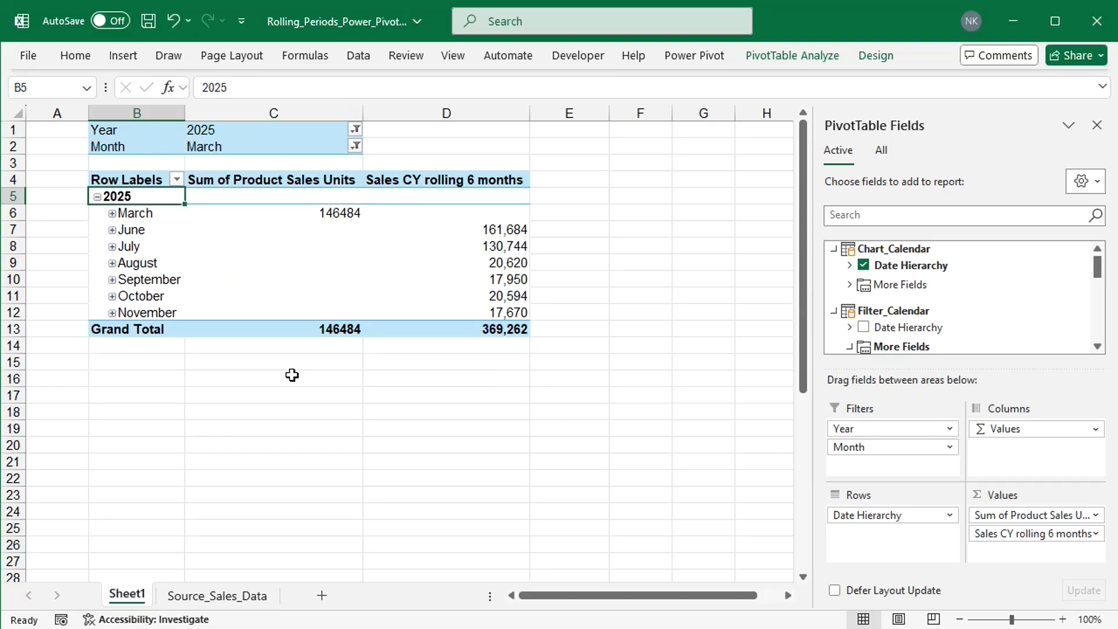
Open the Sales CY rolling 6 months measure for editing
{"action": "left_click", "coordinate": [704, 58]}
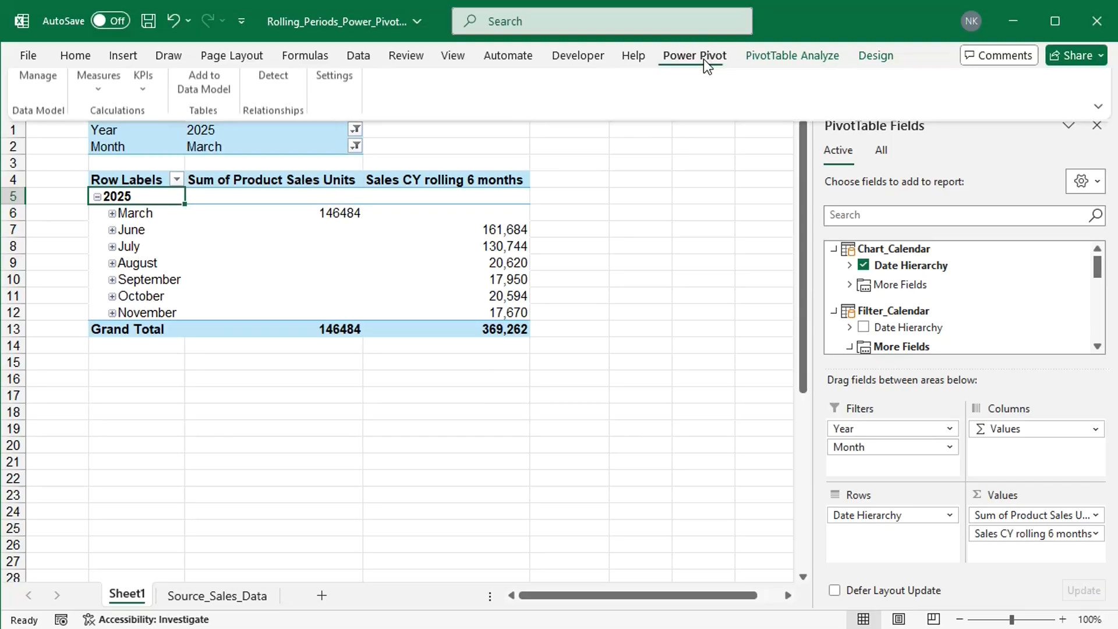
{"action": "left_click", "coordinate": [86, 118]}
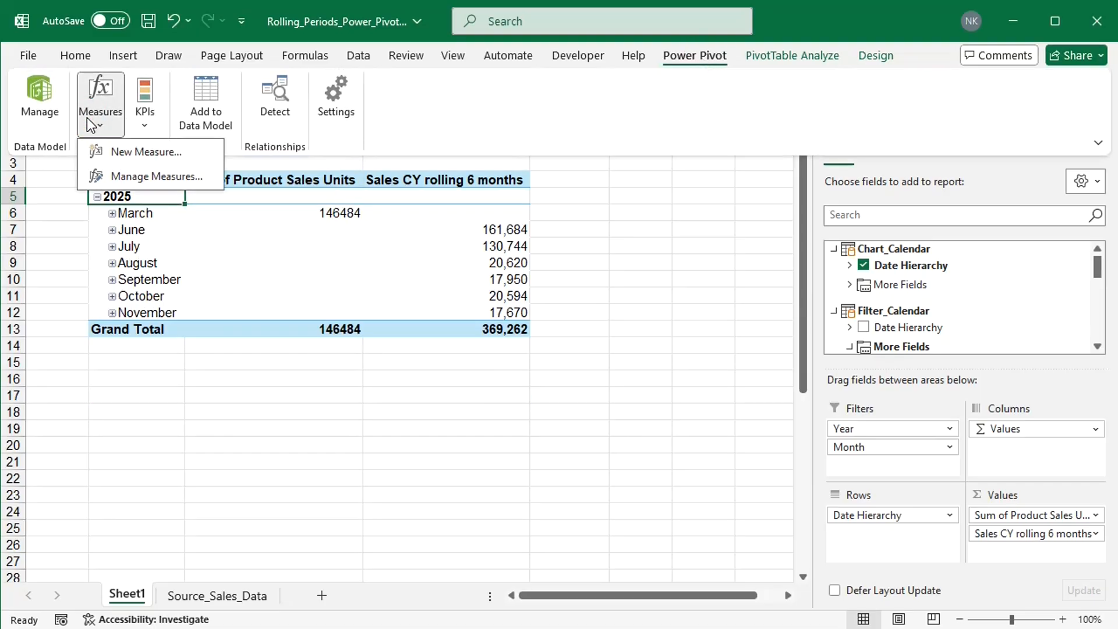
{"action": "left_click", "coordinate": [145, 181]}
{"action": "left_click", "coordinate": [449, 190]}
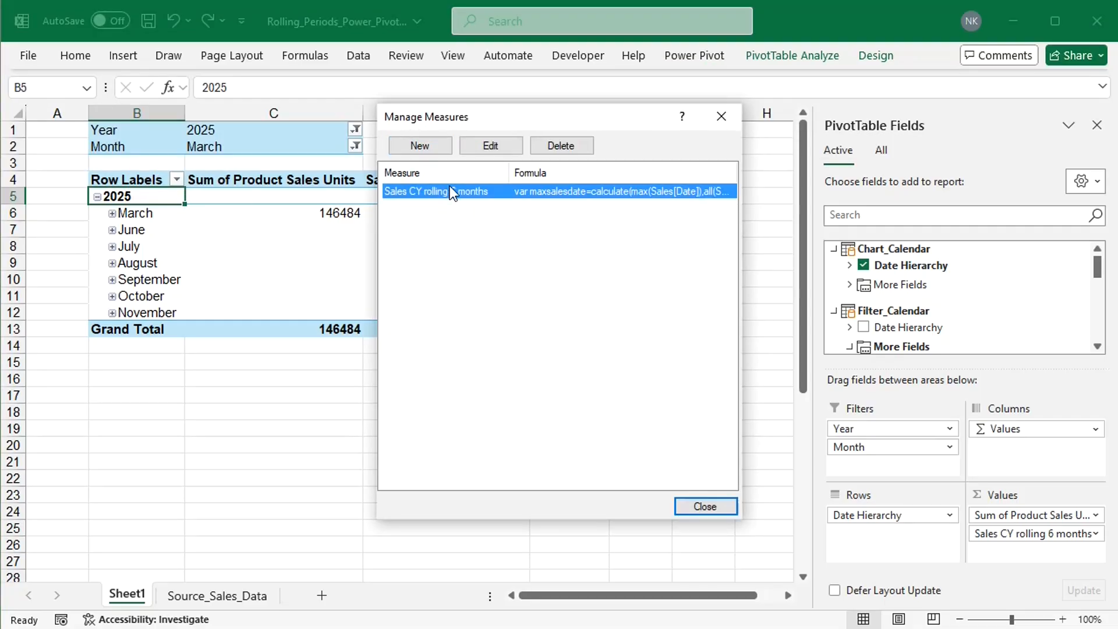
{"action": "left_click", "coordinate": [487, 147]}
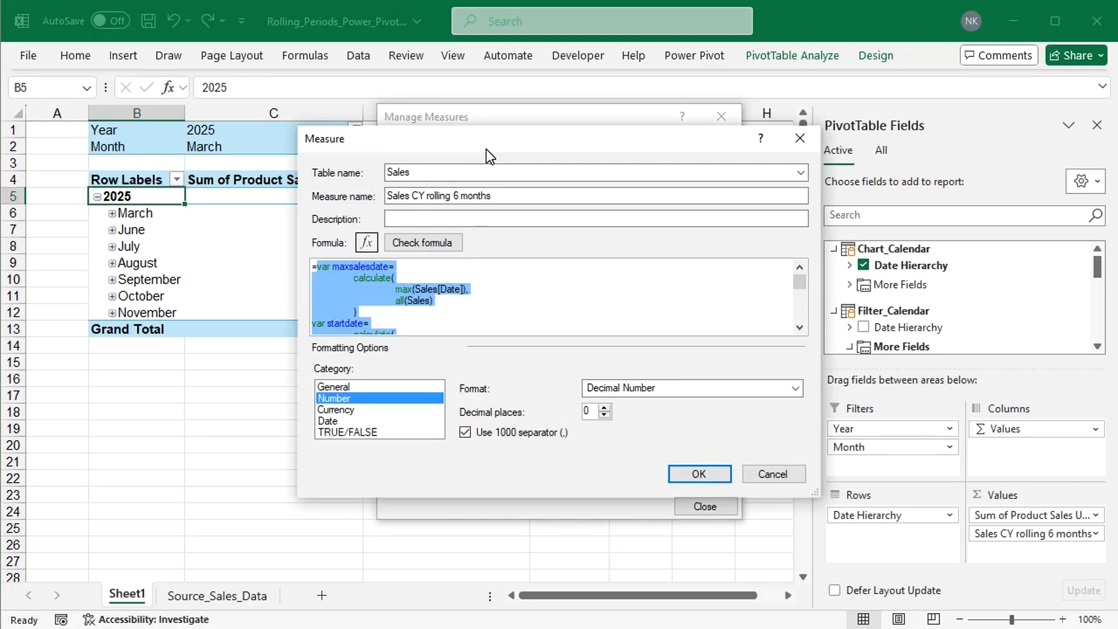
Wrap the startdate variable's Filter_Calendar[Date]<=maxsalesdate condition in KEEPFILTERS, save the measure and close the measure management dialog
{"action": "left_click", "coordinate": [799, 328]}
{"action": "left_click", "coordinate": [799, 328]}
{"action": "left_click", "coordinate": [799, 328]}
{"action": "left_click", "coordinate": [799, 328]}
{"action": "left_click", "coordinate": [799, 328]}
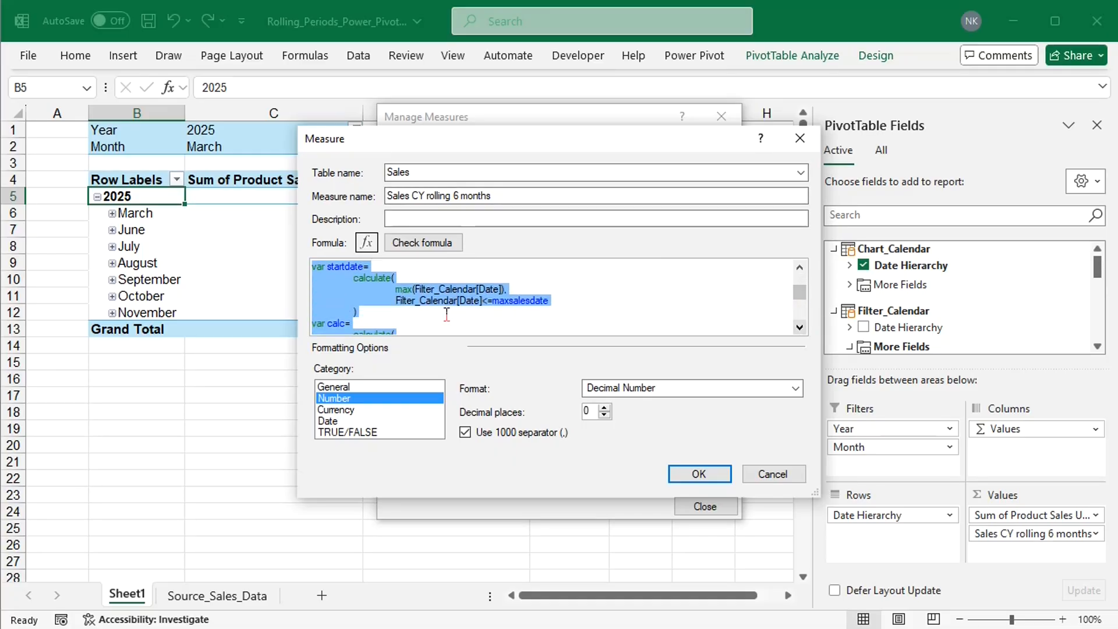
{"action": "left_click", "coordinate": [398, 301]}
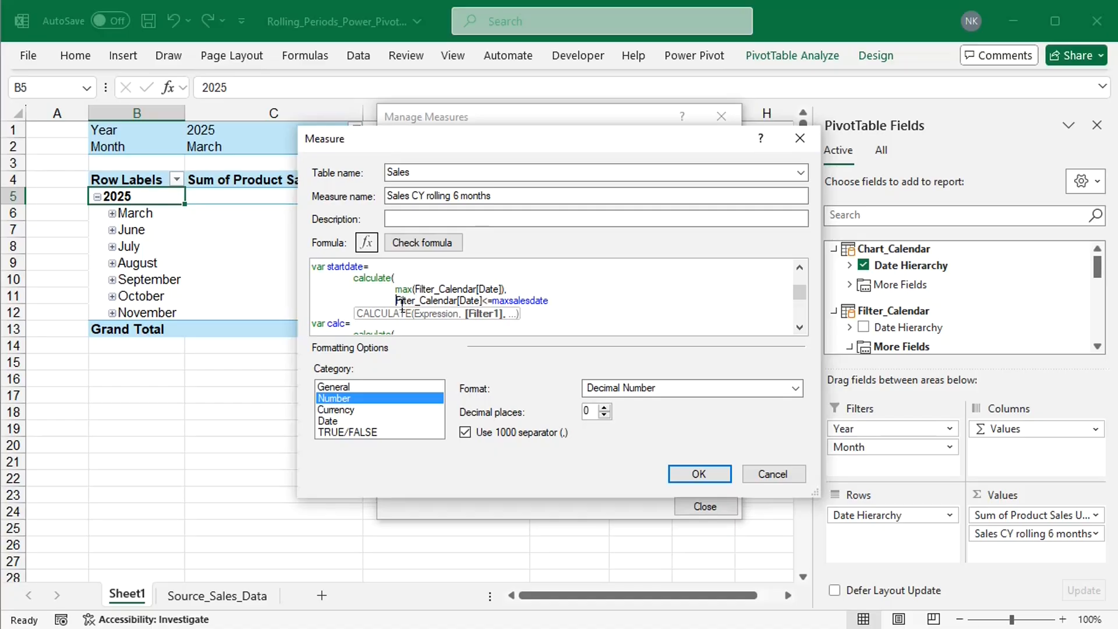
{"action": "type", "text": "keepfilters"}
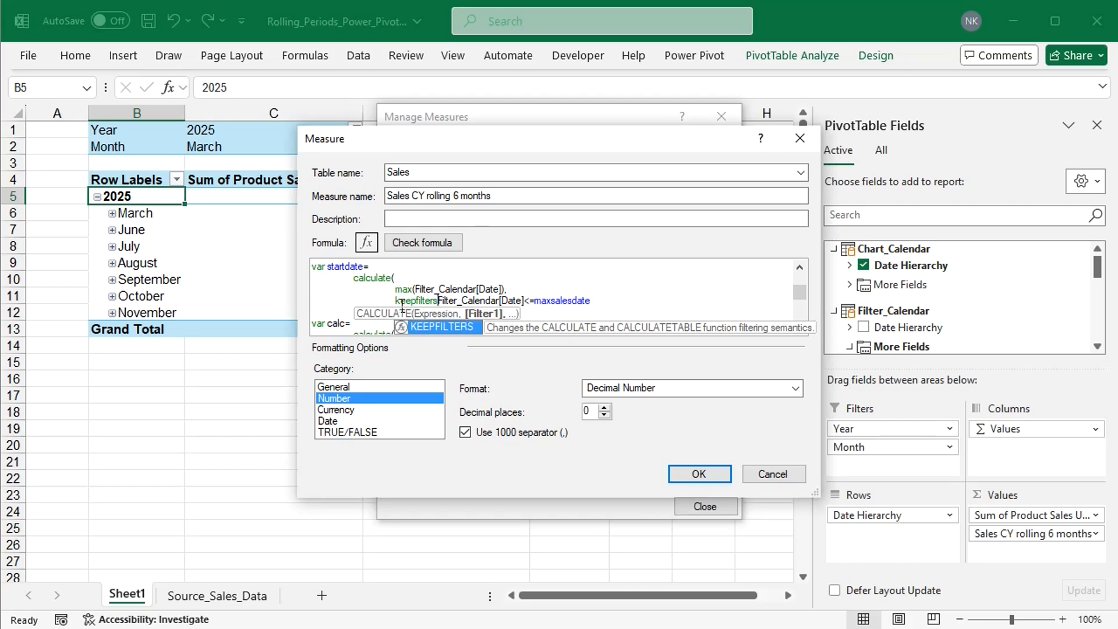
{"action": "type", "text": "("}
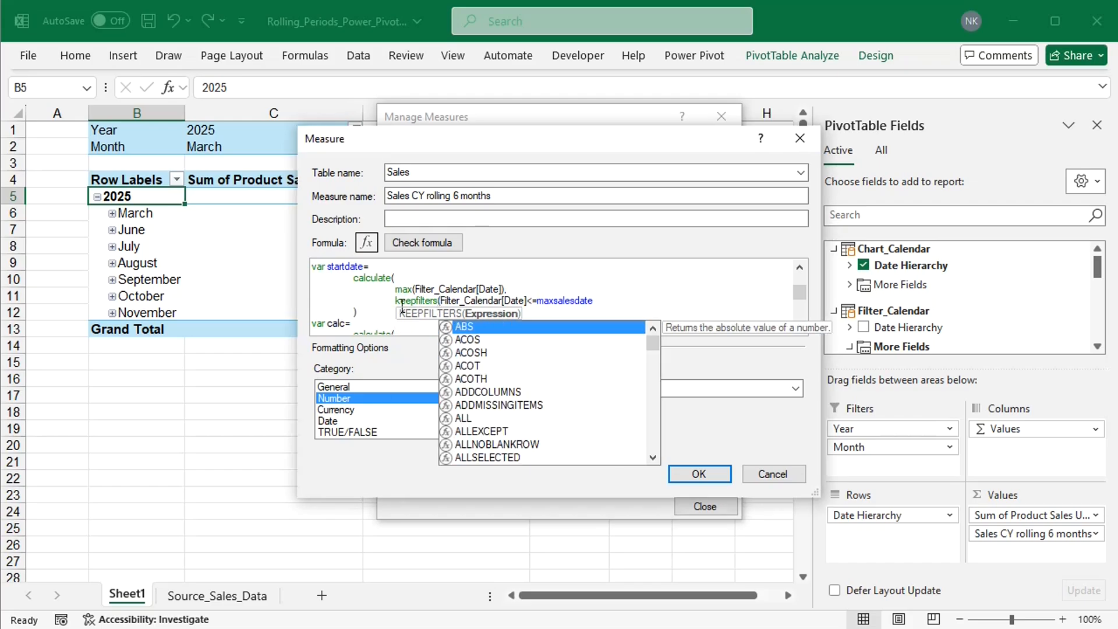
{"action": "left_click", "coordinate": [608, 308]}
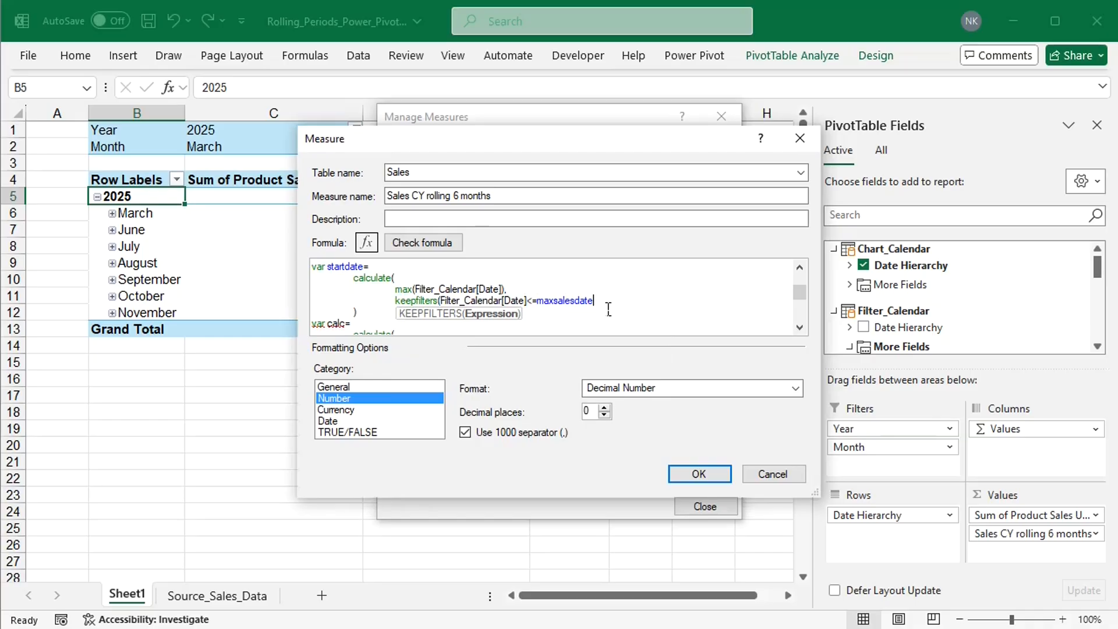
{"action": "type", "text": ")"}
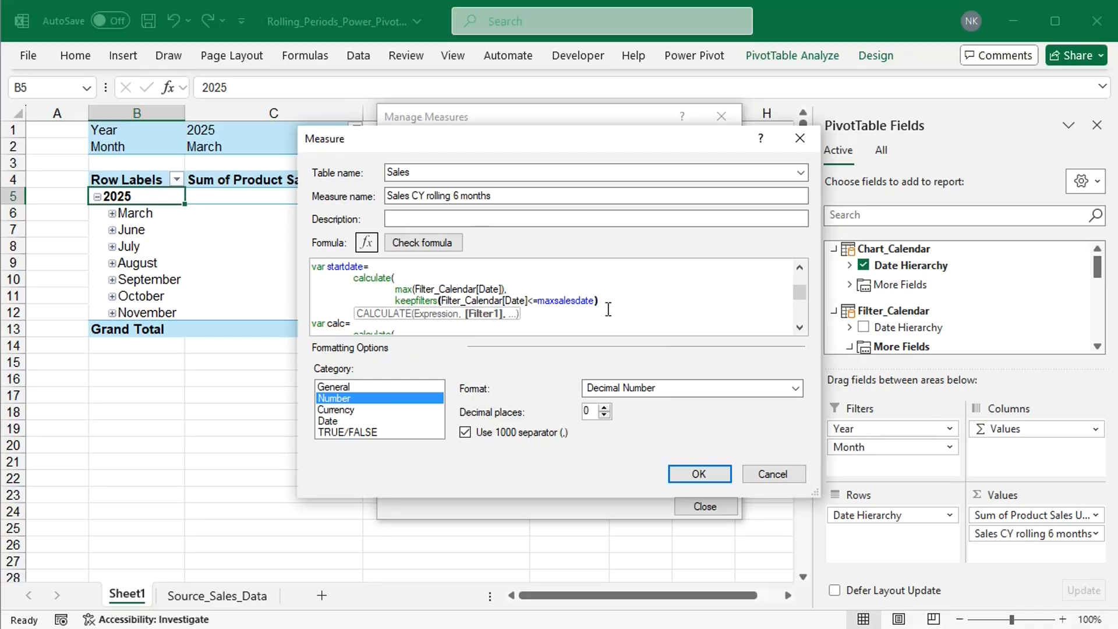
{"action": "left_click", "coordinate": [700, 476]}
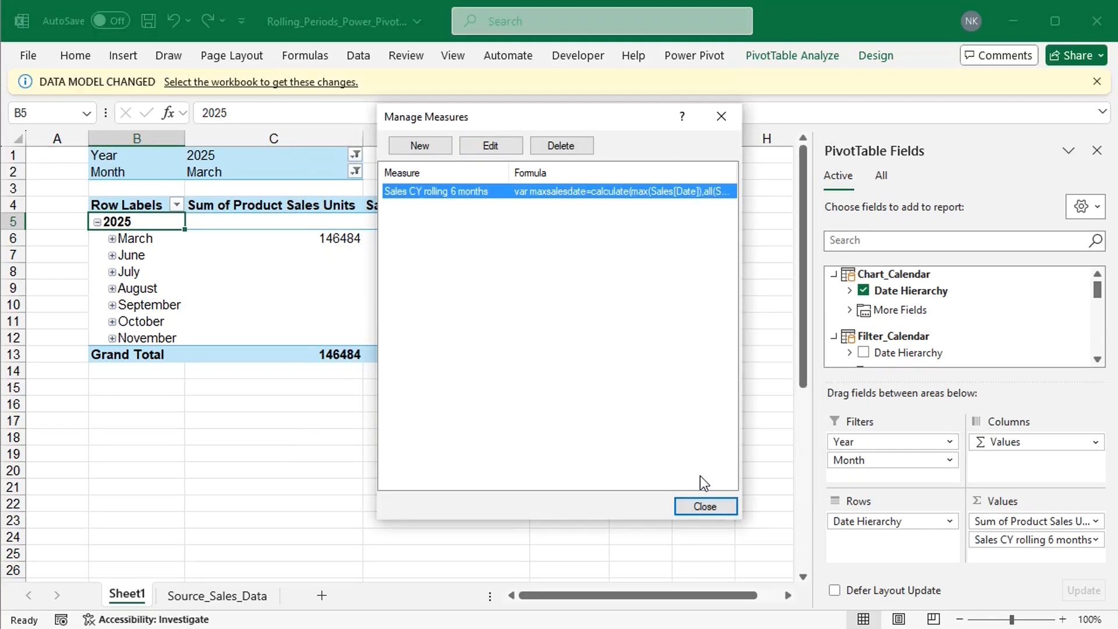
{"action": "left_click", "coordinate": [708, 507]}
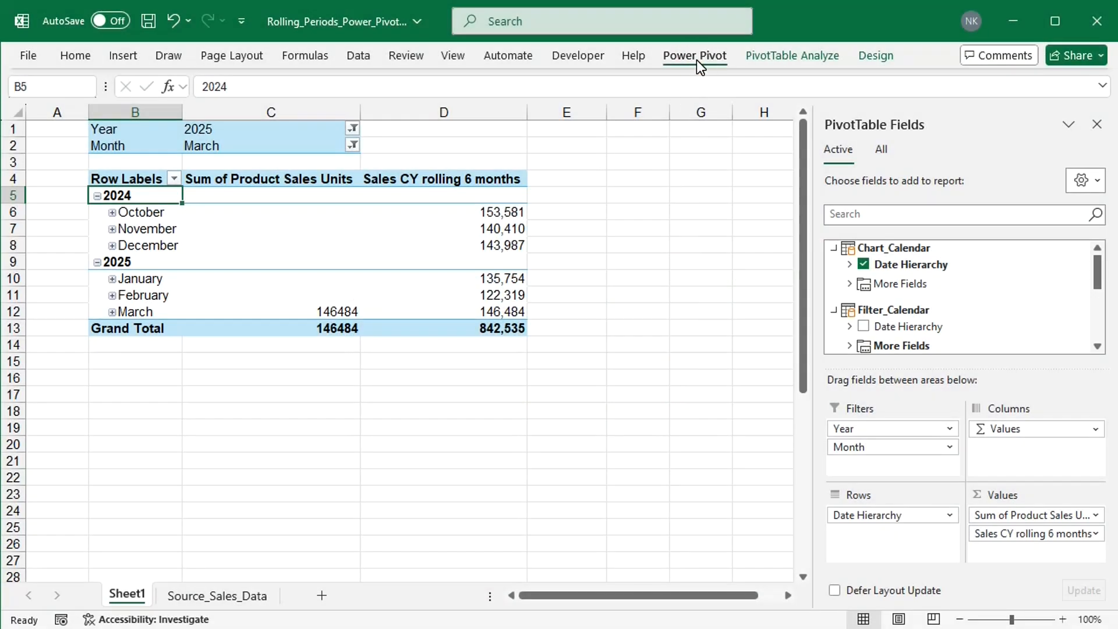
Copy the complete formula of the Sales CY rolling 6 months measure and leave that measure without changes
{"action": "left_click", "coordinate": [697, 61]}
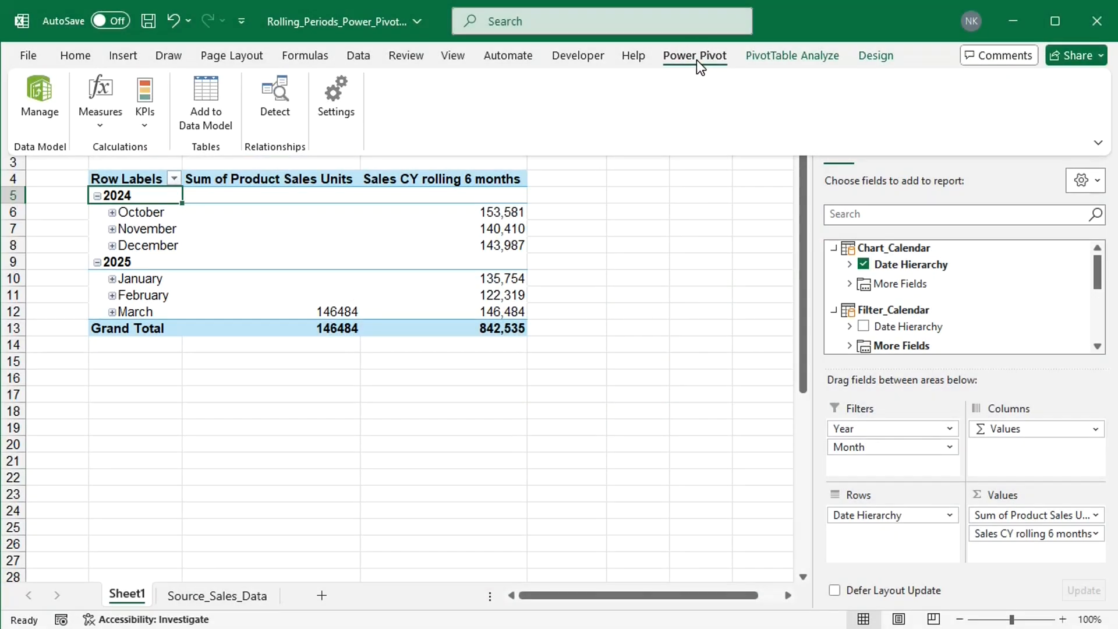
{"action": "left_click", "coordinate": [108, 123]}
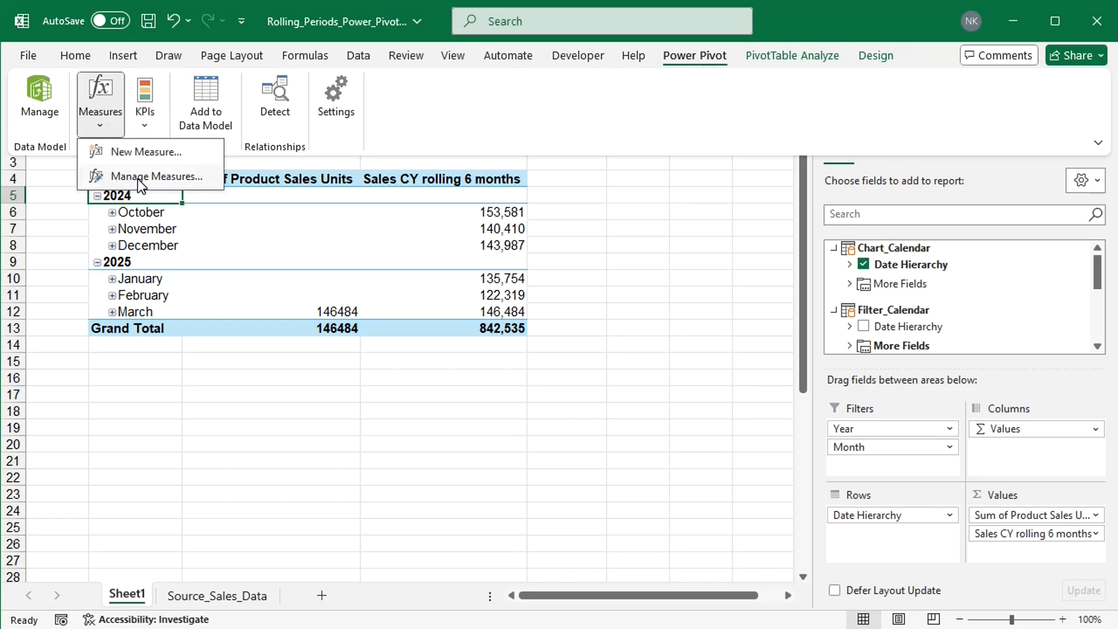
{"action": "left_click", "coordinate": [137, 179]}
{"action": "left_click", "coordinate": [453, 191]}
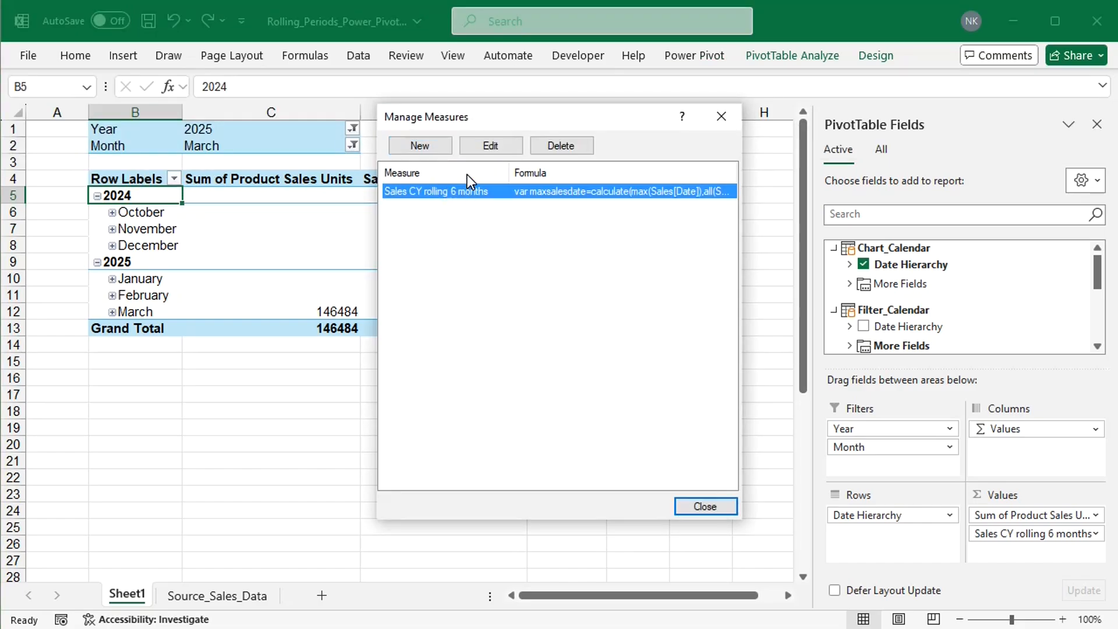
{"action": "left_click", "coordinate": [483, 146]}
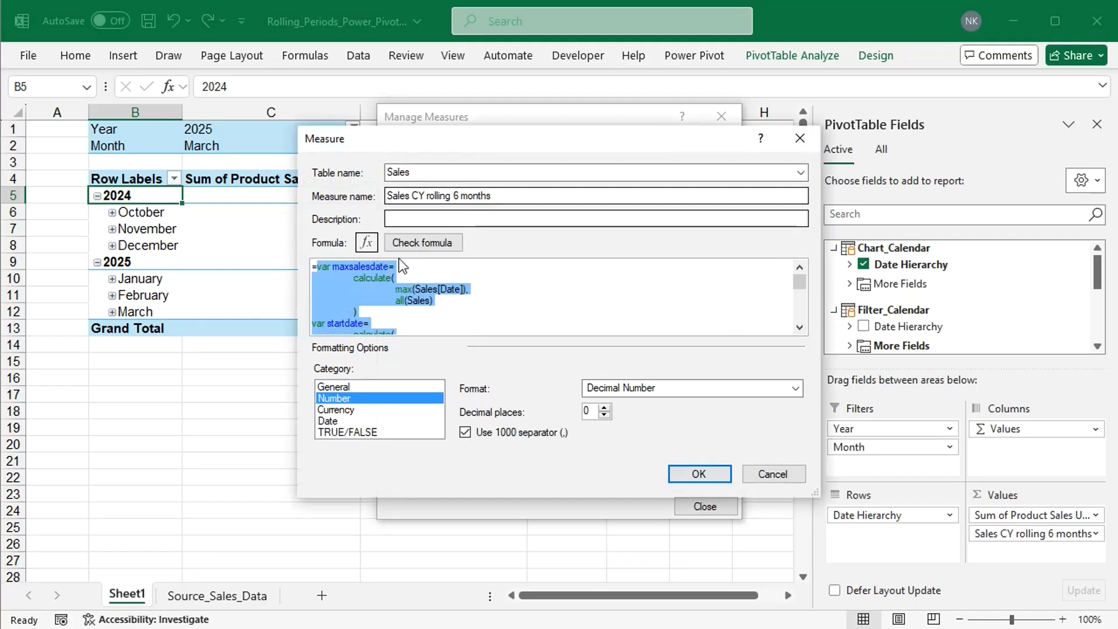
{"action": "key", "text": "ctrl+c"}
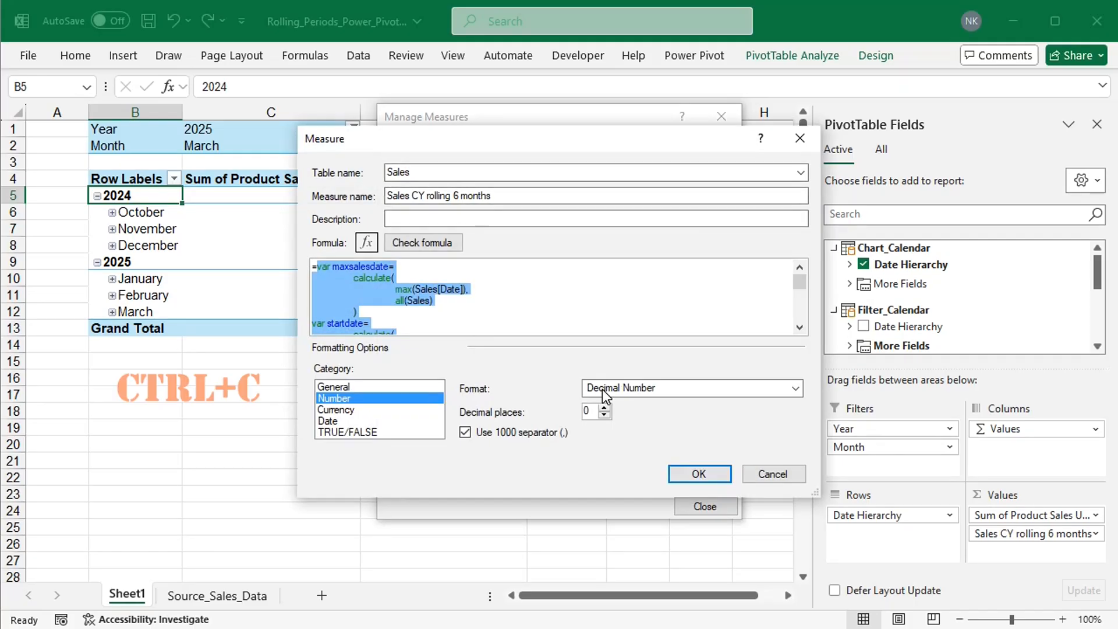
{"action": "left_click", "coordinate": [772, 474]}
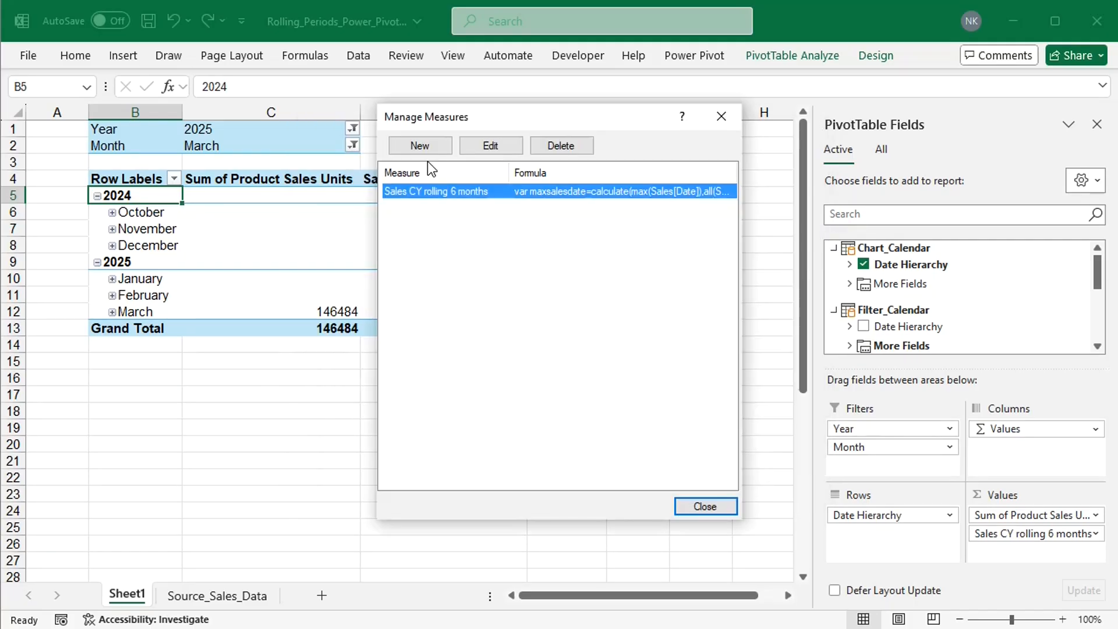
Start a new measure in the Sales table and name it Sales LY rolling 6 months
{"action": "left_click", "coordinate": [418, 149]}
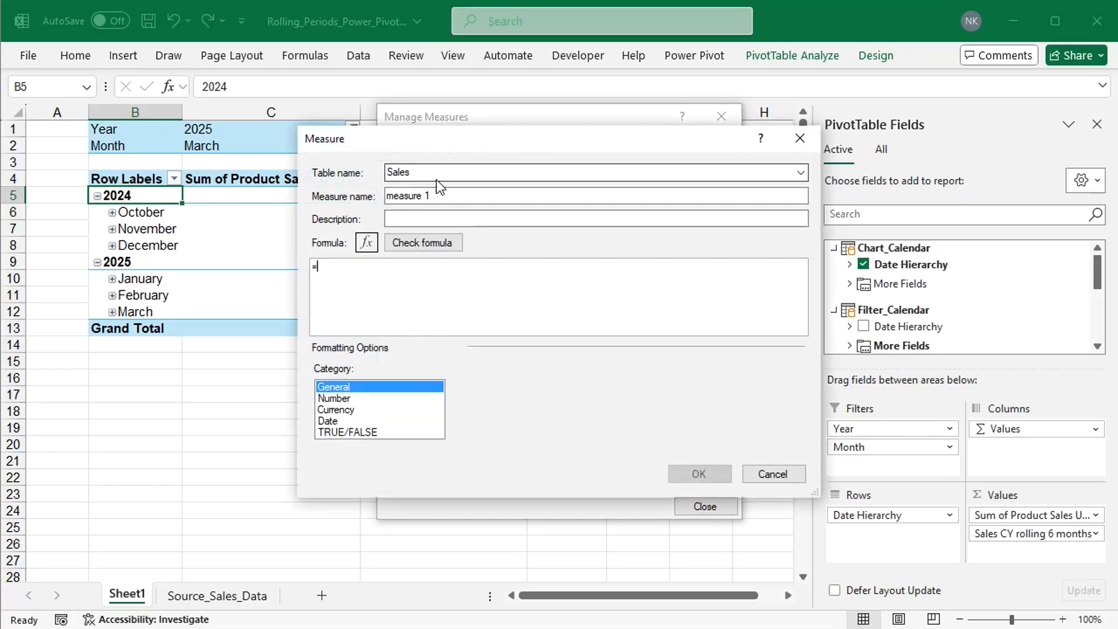
{"action": "left_click", "coordinate": [455, 197]}
{"action": "key", "text": "BackSpace"}
{"action": "key", "text": "BackSpace"}
{"action": "key", "text": "BackSpace"}
{"action": "key", "text": "BackSpace"}
{"action": "key", "text": "BackSpace"}
{"action": "key", "text": "BackSpace"}
{"action": "key", "text": "BackSpace"}
{"action": "key", "text": "BackSpace"}
{"action": "key", "text": "BackSpace"}
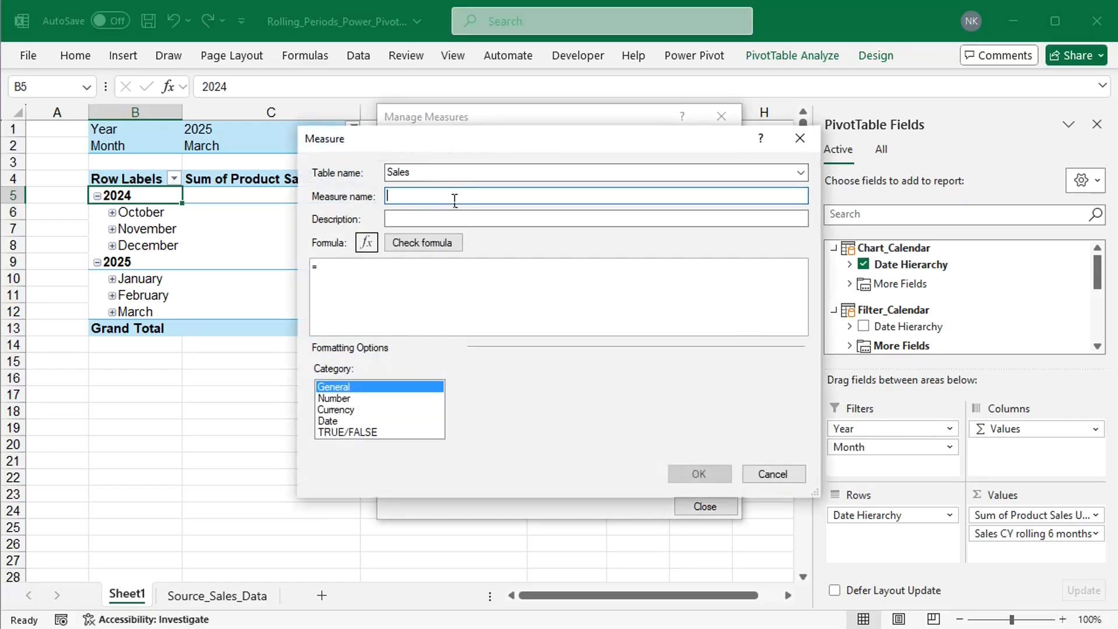
{"action": "type", "text": "Sales LY rolling 6 months"}
Paste the copied formula into the new measure and change the DATESINPERIOD start date to startdate-365
{"action": "left_click", "coordinate": [423, 276]}
{"action": "key", "text": "ctrl+v"}
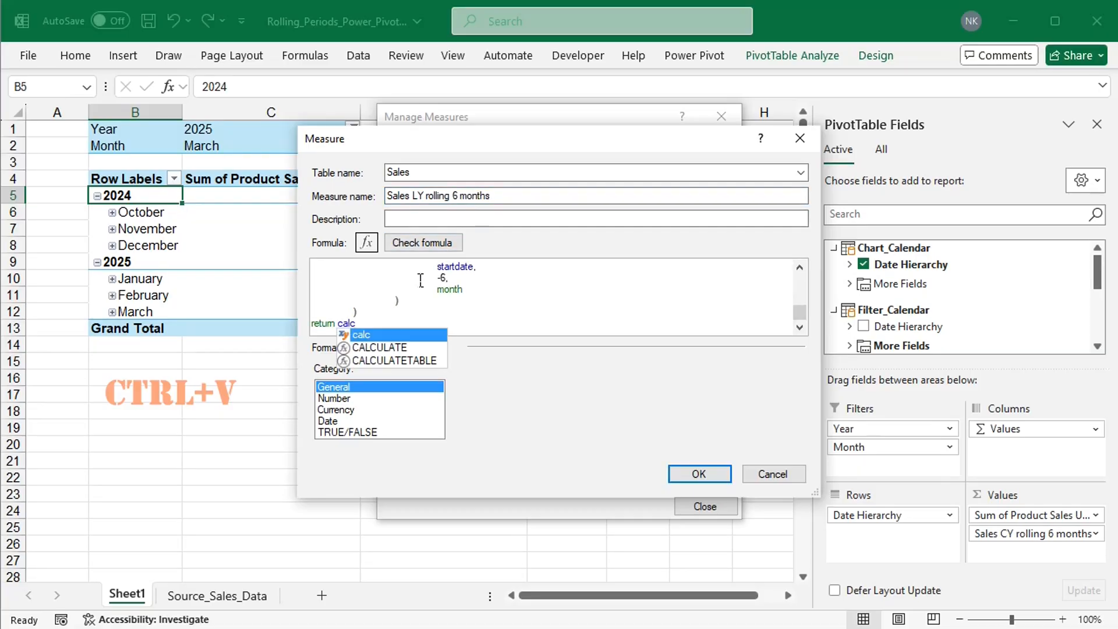
{"action": "left_click_drag", "start_coordinate": [306, 132], "coordinate": [156, 36]}
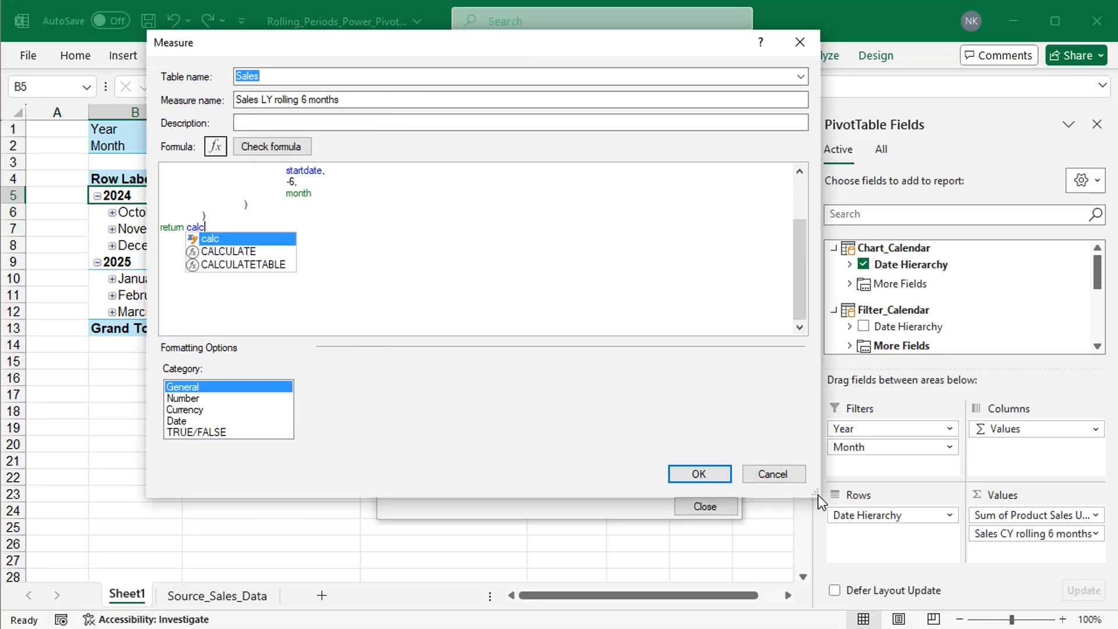
{"action": "left_click_drag", "start_coordinate": [820, 495], "coordinate": [973, 590]}
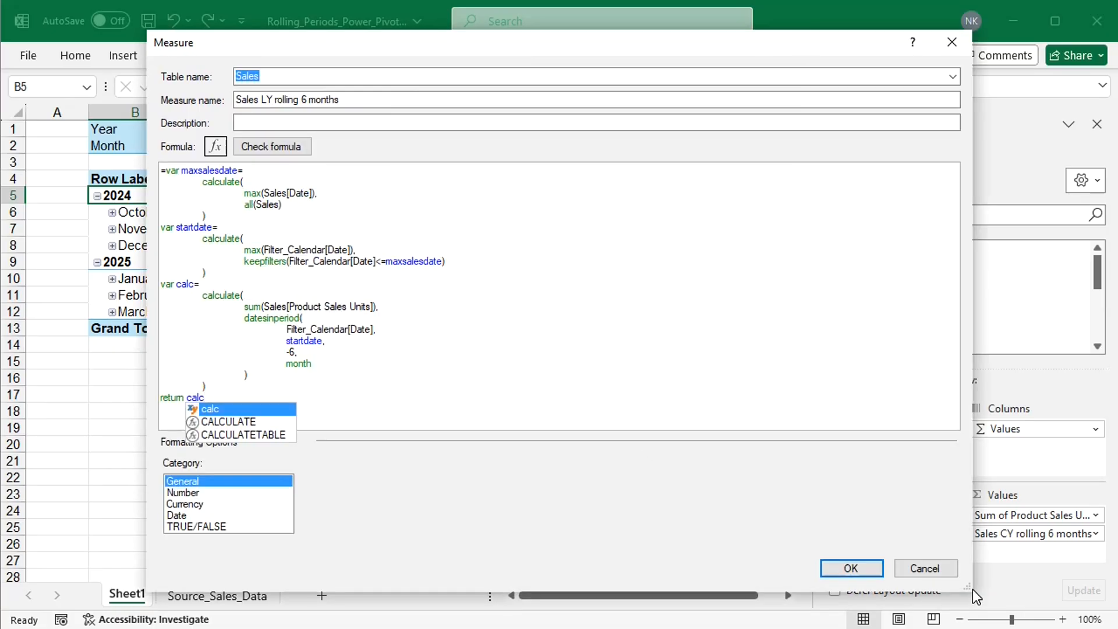
{"action": "left_click", "coordinate": [330, 346]}
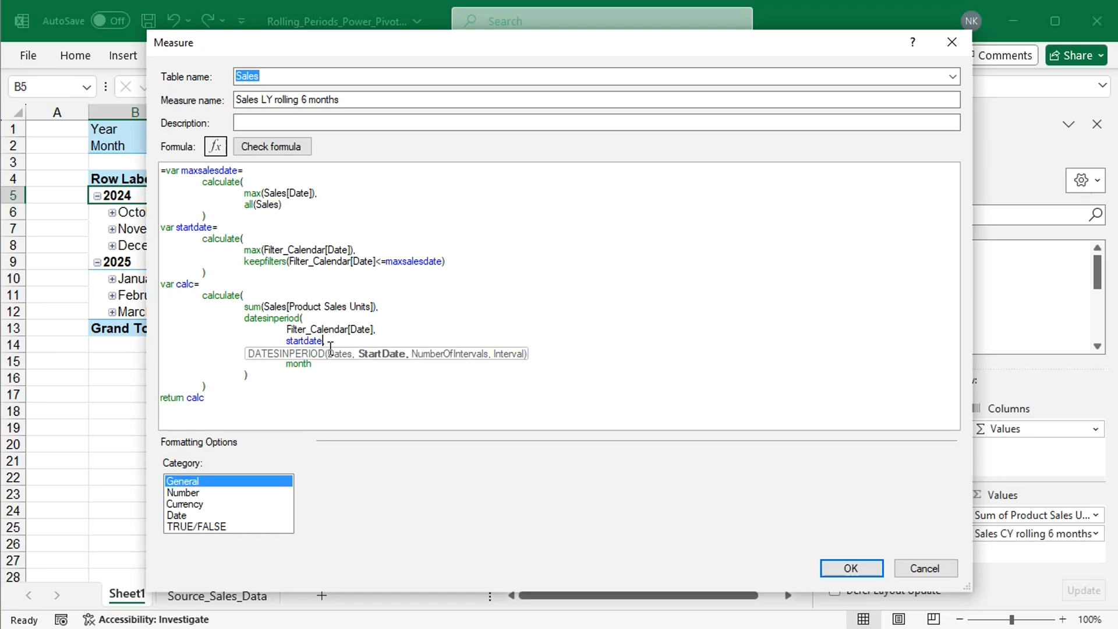
{"action": "key", "text": "BackSpace"}
{"action": "type", "text": "-365"}
Format the measure as a decimal number with 0 decimal places and a thousands separator, save it and close measure management
{"action": "left_click", "coordinate": [188, 491]}
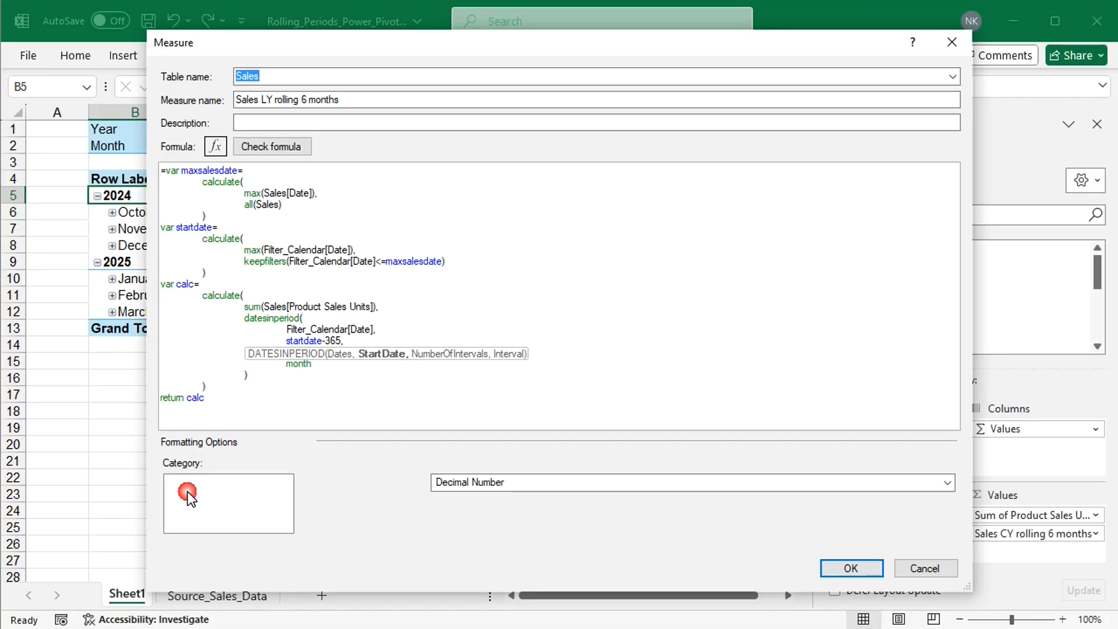
{"action": "left_click", "coordinate": [313, 527]}
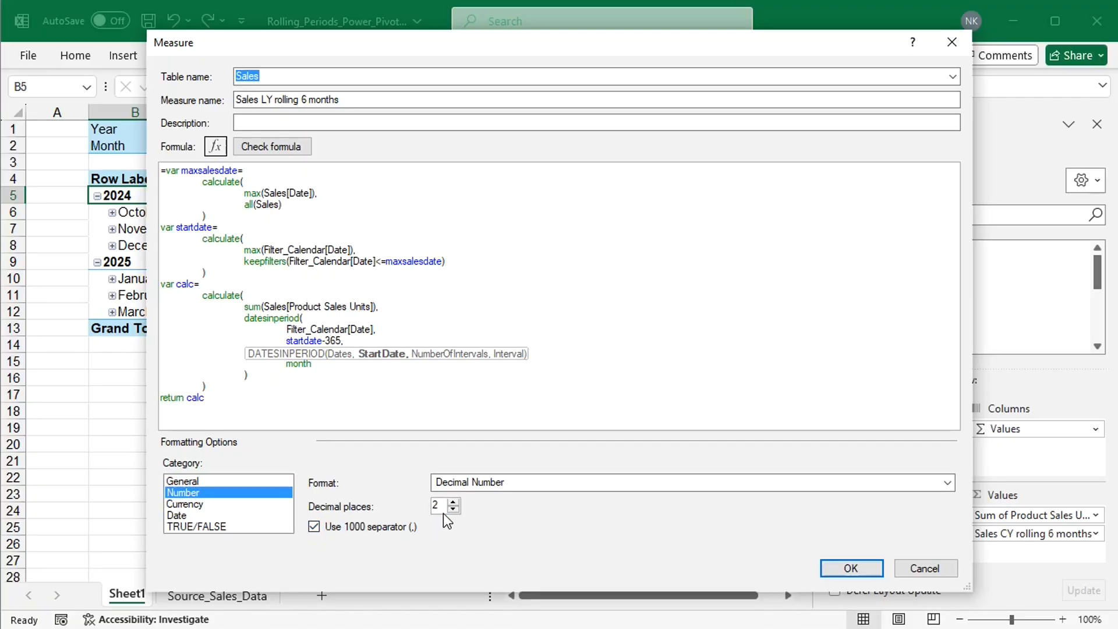
{"action": "left_click", "coordinate": [453, 509]}
{"action": "left_click", "coordinate": [453, 510]}
{"action": "left_click", "coordinate": [851, 568]}
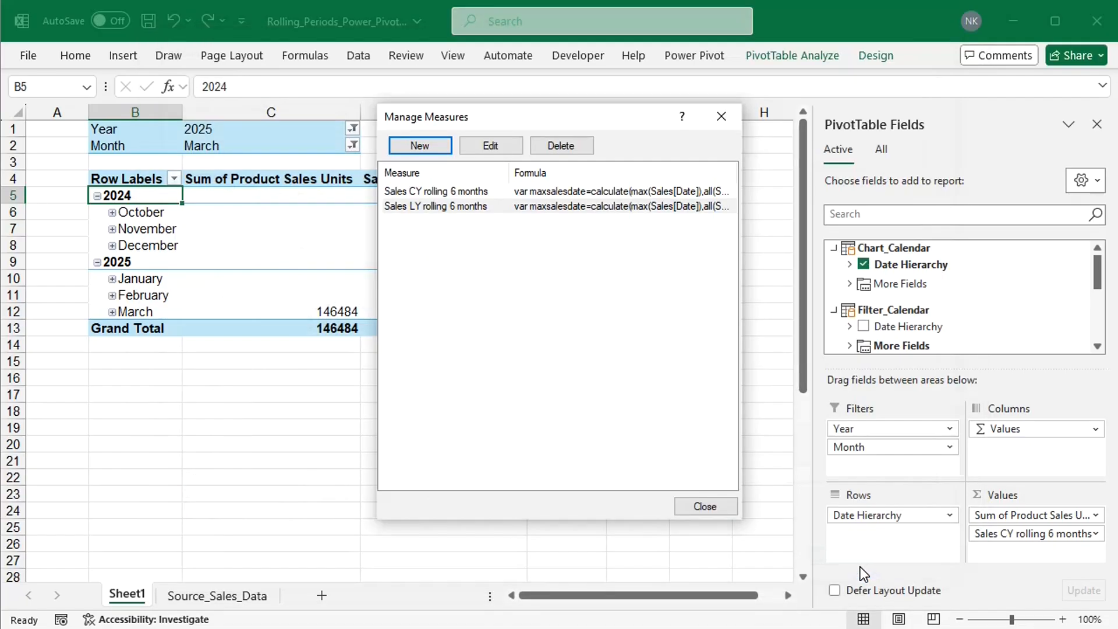
{"action": "left_click", "coordinate": [712, 509]}
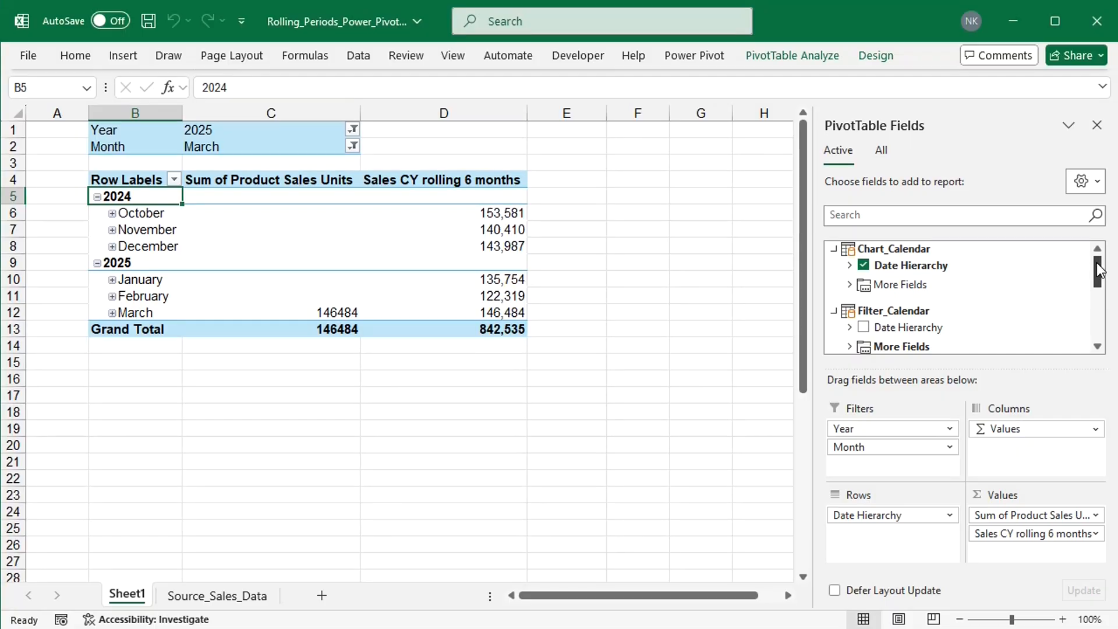
Add the Sales LY rolling 6 months measure to the PivotTable's values
{"action": "left_click_drag", "start_coordinate": [1096, 263], "coordinate": [1097, 314]}
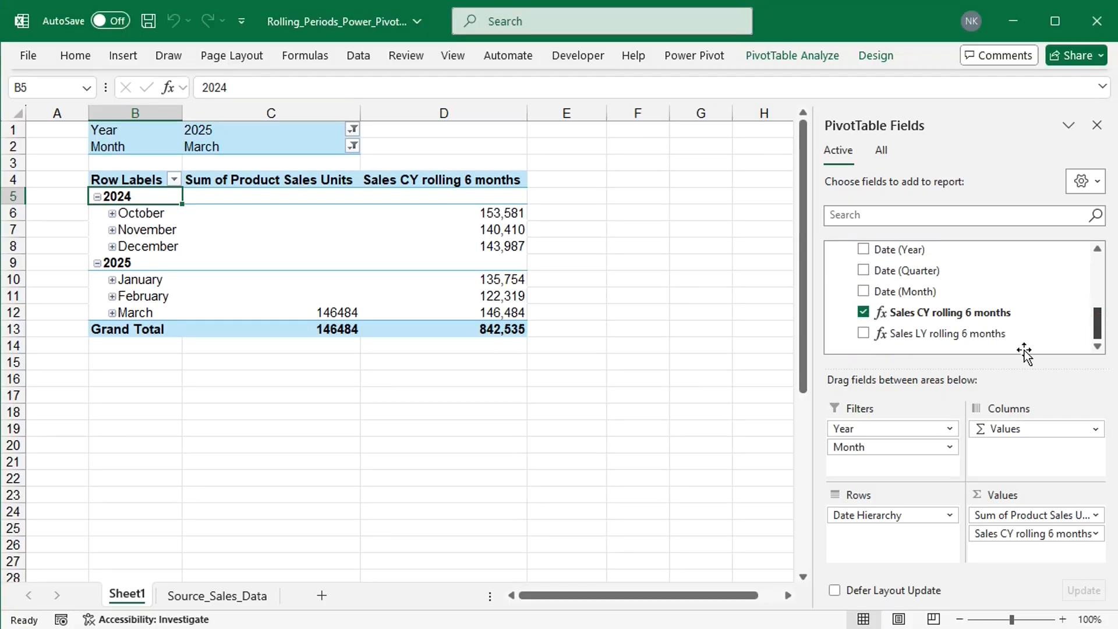
{"action": "left_click", "coordinate": [864, 334]}
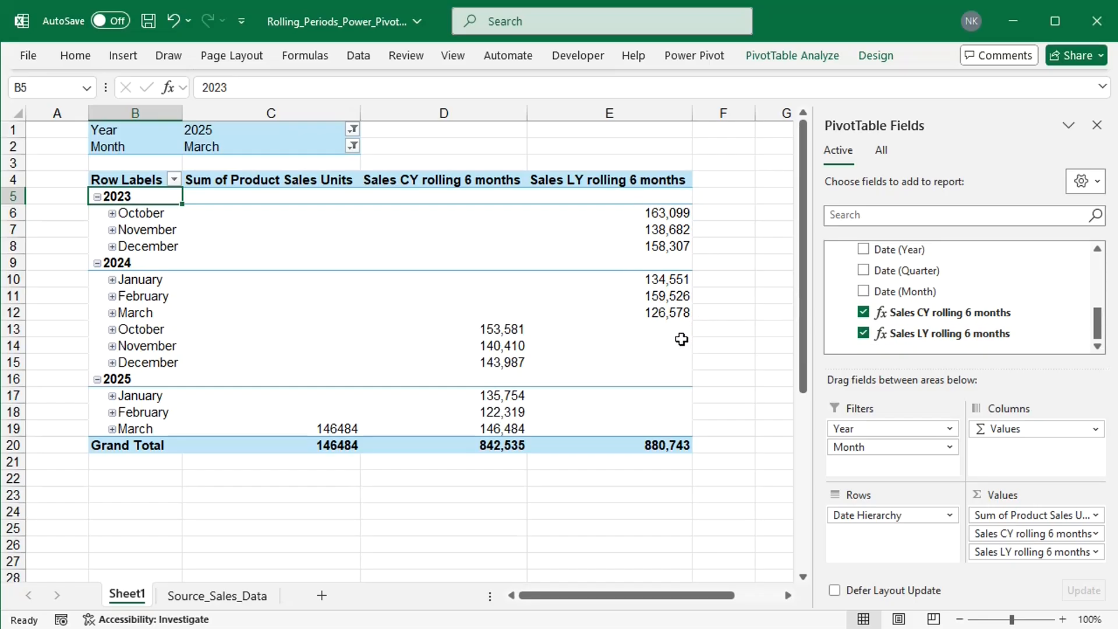
{"action": "mouse_move", "coordinate": [678, 349]}
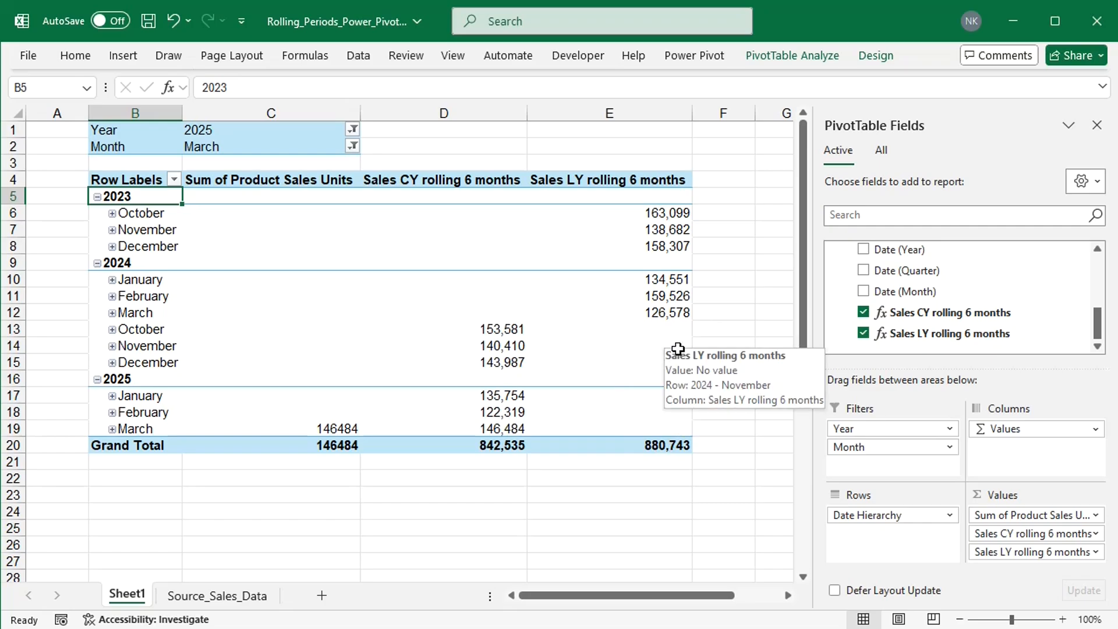
Open the Sales LY rolling 6 months measure for editing and enlarge its window to show the whole formula
{"action": "left_click", "coordinate": [699, 56]}
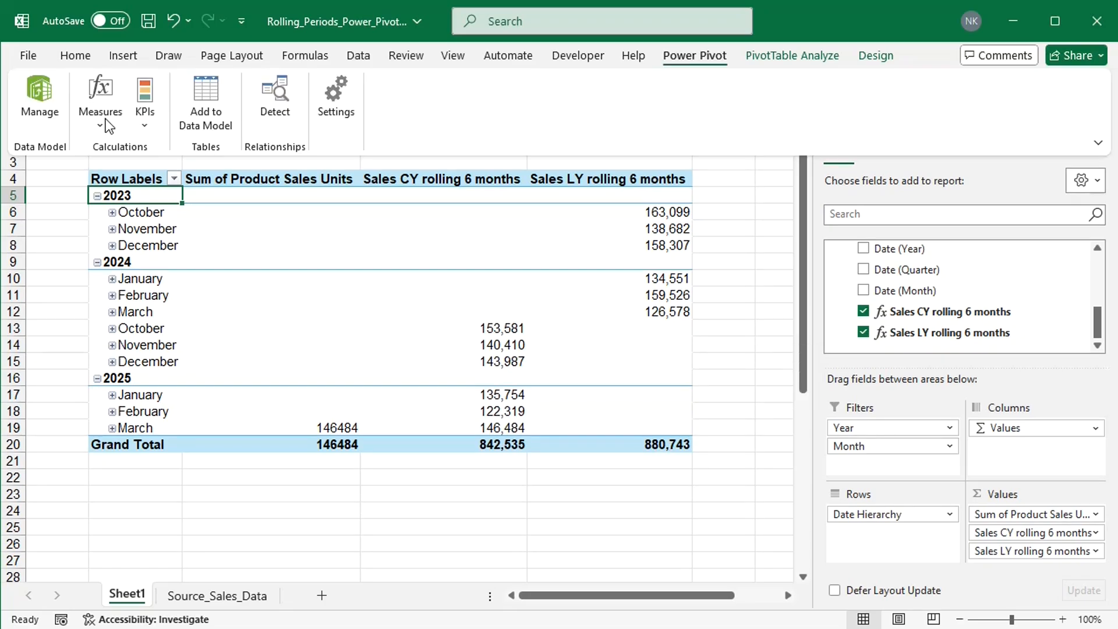
{"action": "left_click", "coordinate": [106, 122]}
{"action": "left_click", "coordinate": [138, 184]}
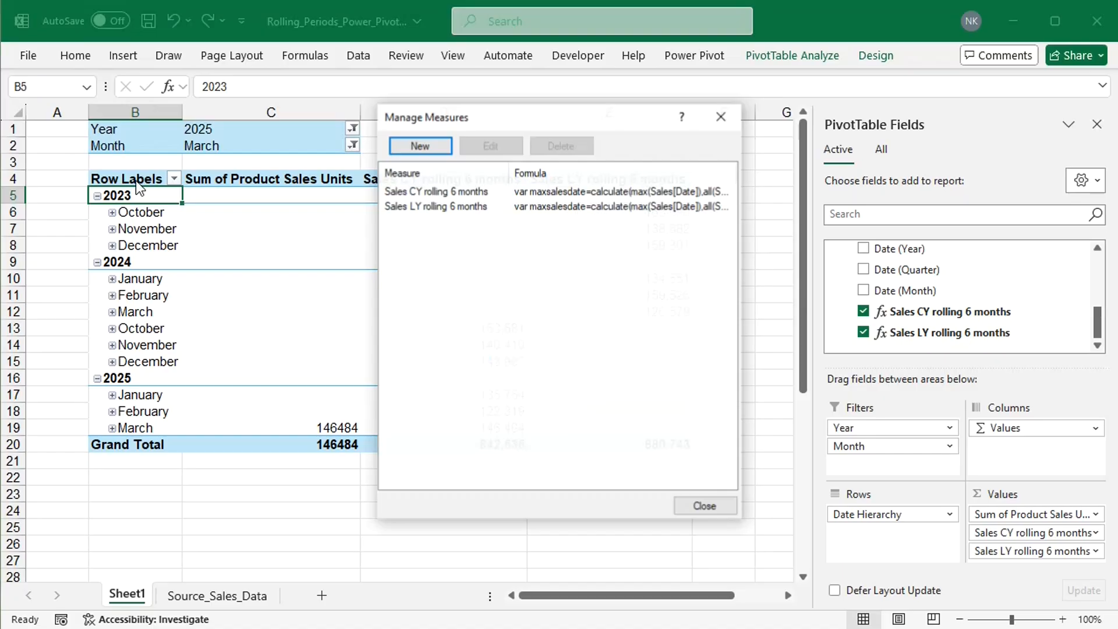
{"action": "left_click", "coordinate": [444, 205]}
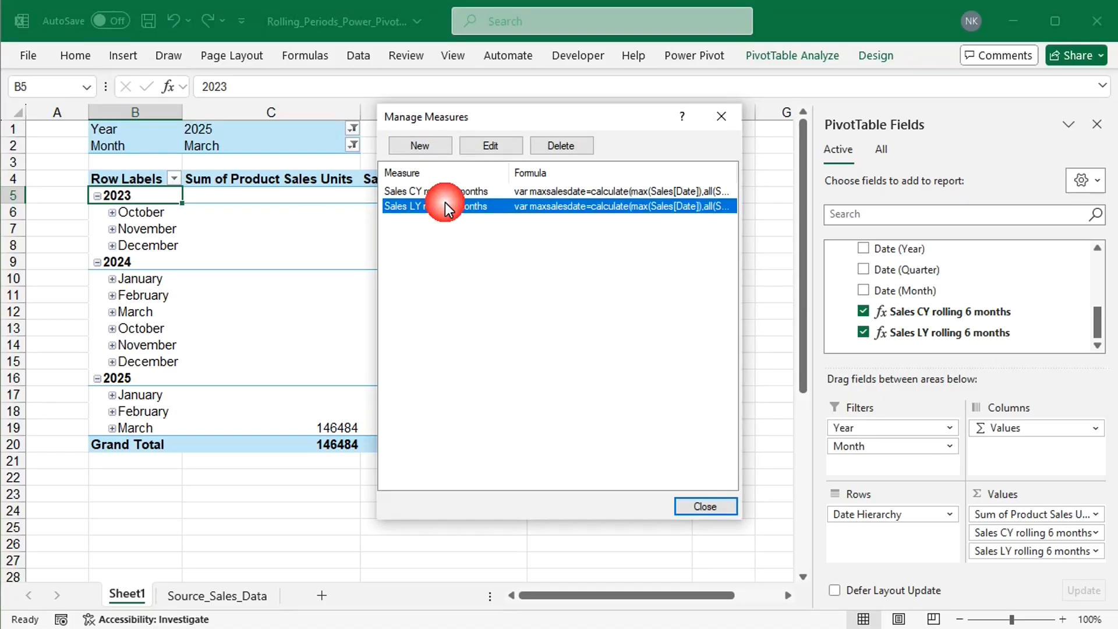
{"action": "left_click", "coordinate": [501, 146]}
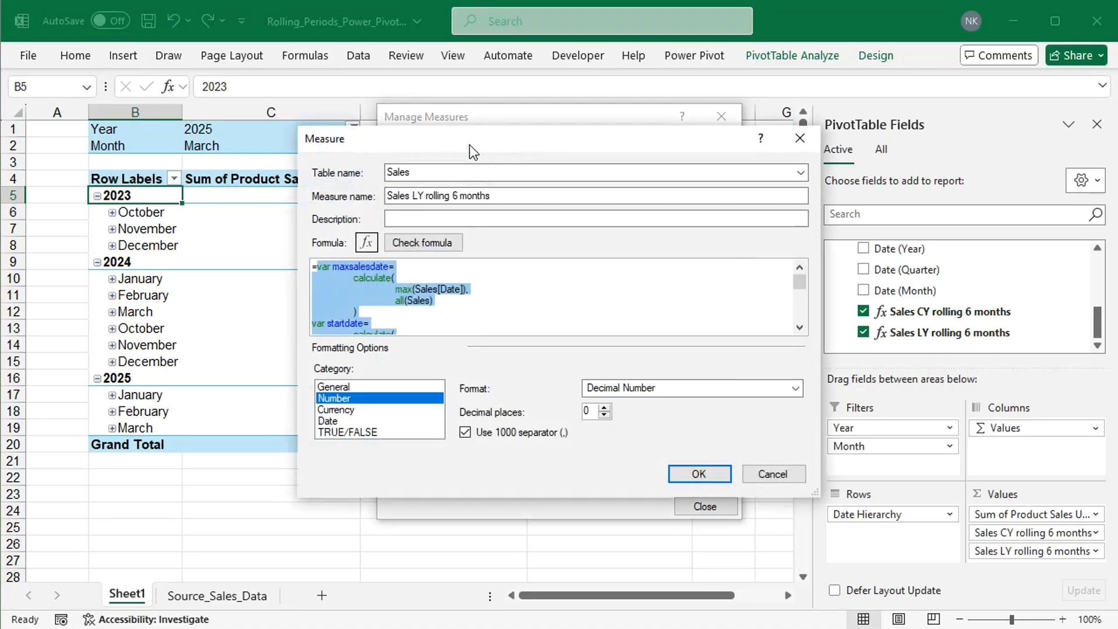
{"action": "left_click_drag", "start_coordinate": [299, 133], "coordinate": [155, 2]}
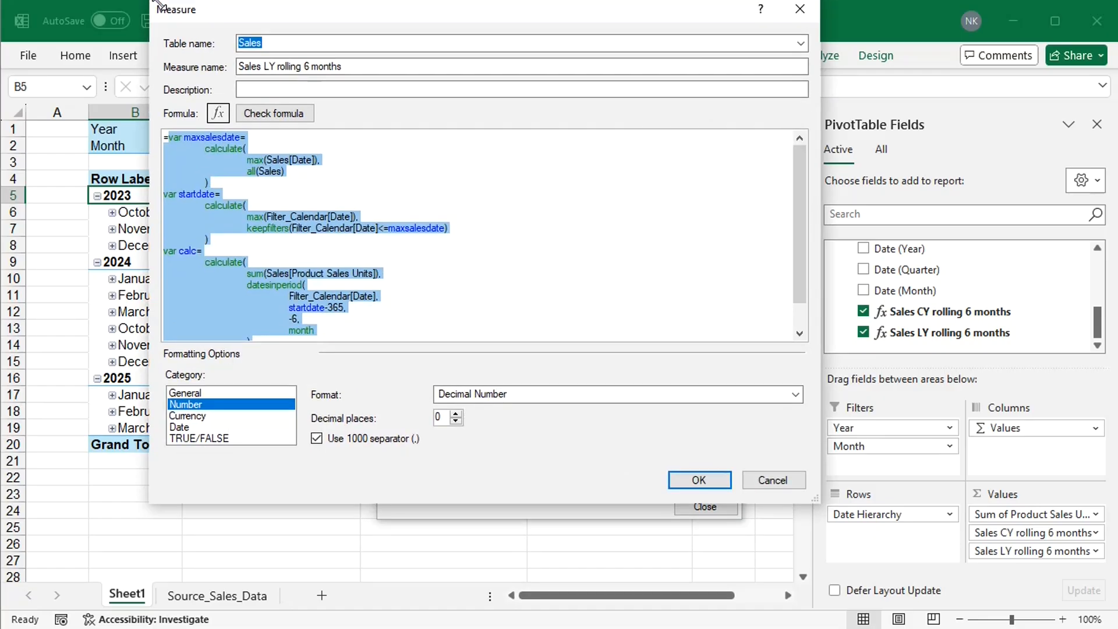
{"action": "left_click_drag", "start_coordinate": [815, 499], "coordinate": [908, 624]}
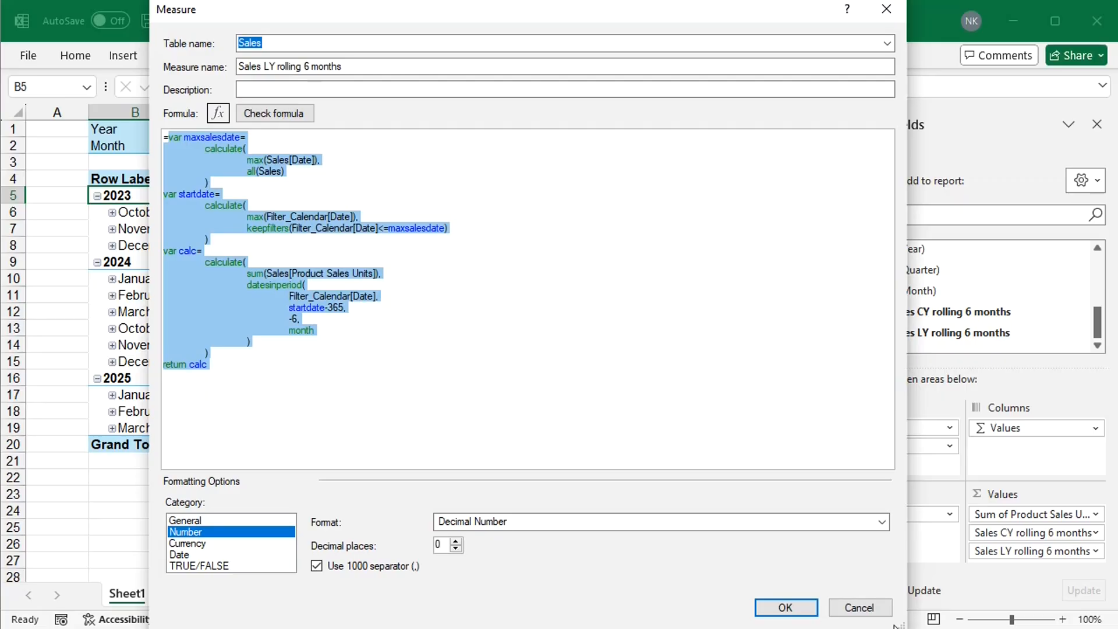
Remove the -365 offset from the DATESINPERIOD start date, leaving only startdate
{"action": "left_click", "coordinate": [352, 312]}
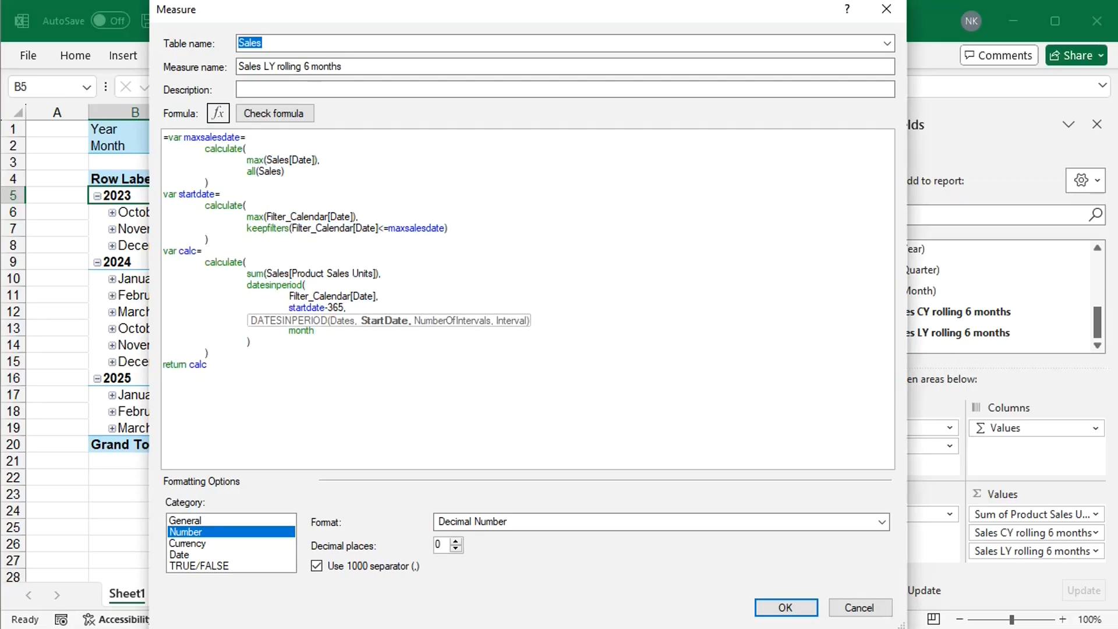
{"action": "key", "text": "BackSpace"}
{"action": "key", "text": "BackSpace"}
{"action": "key", "text": "BackSpace"}
{"action": "key", "text": "BackSpace"}
{"action": "key", "text": "BackSpace"}
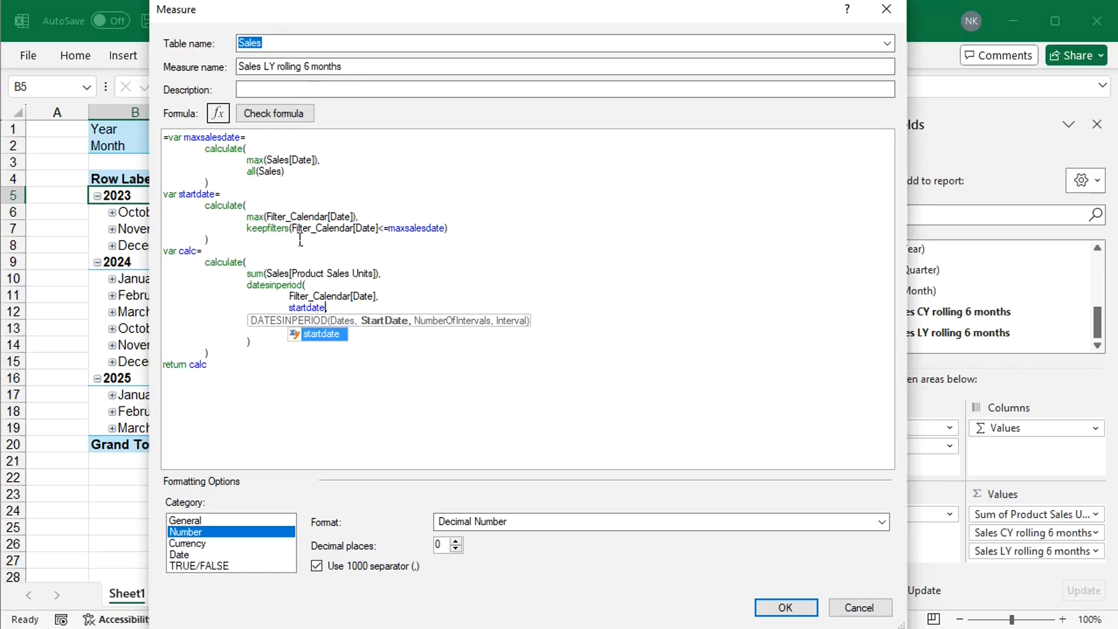
Wrap the startdate variable's CALCULATE expression in EDATE with a -12 month shift, indenting the nested lines
{"action": "left_click", "coordinate": [238, 198]}
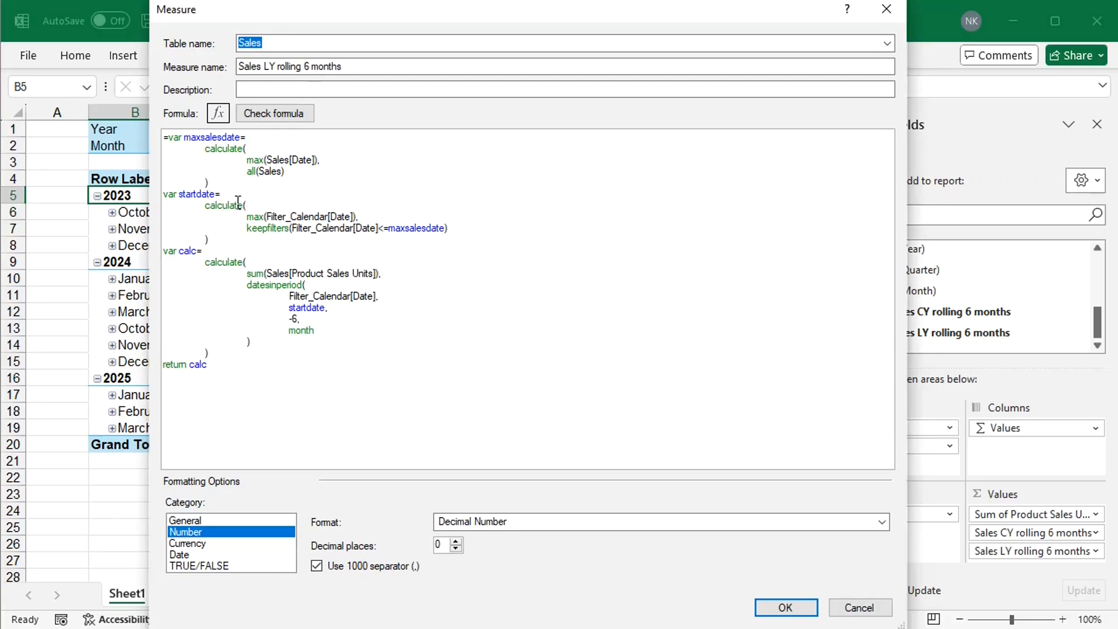
{"action": "key", "text": "Return"}
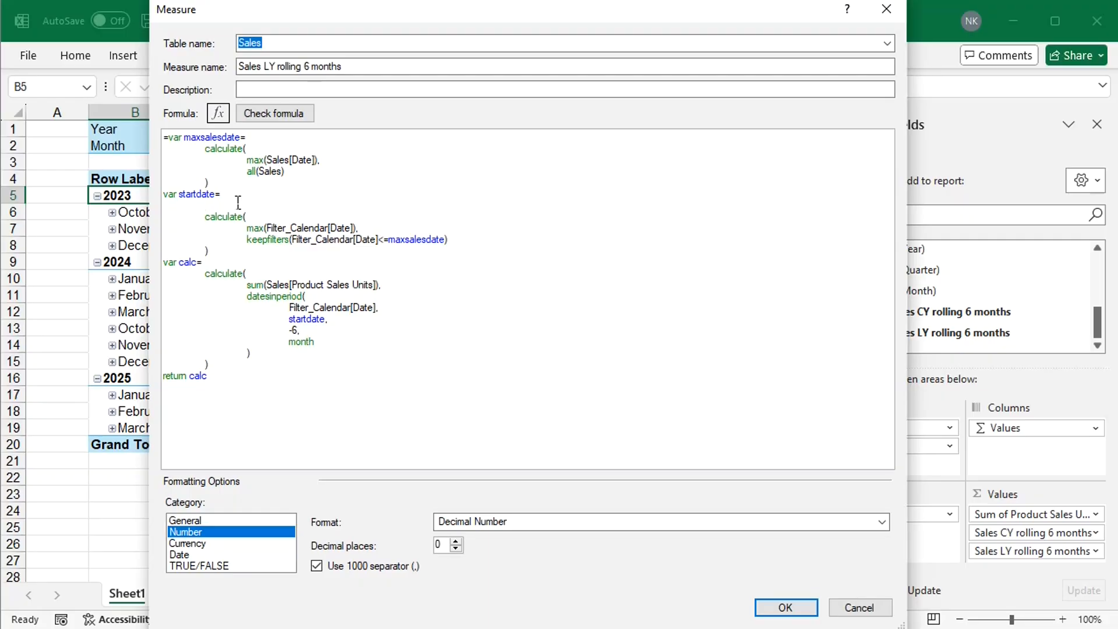
{"action": "type", "text": "edate("}
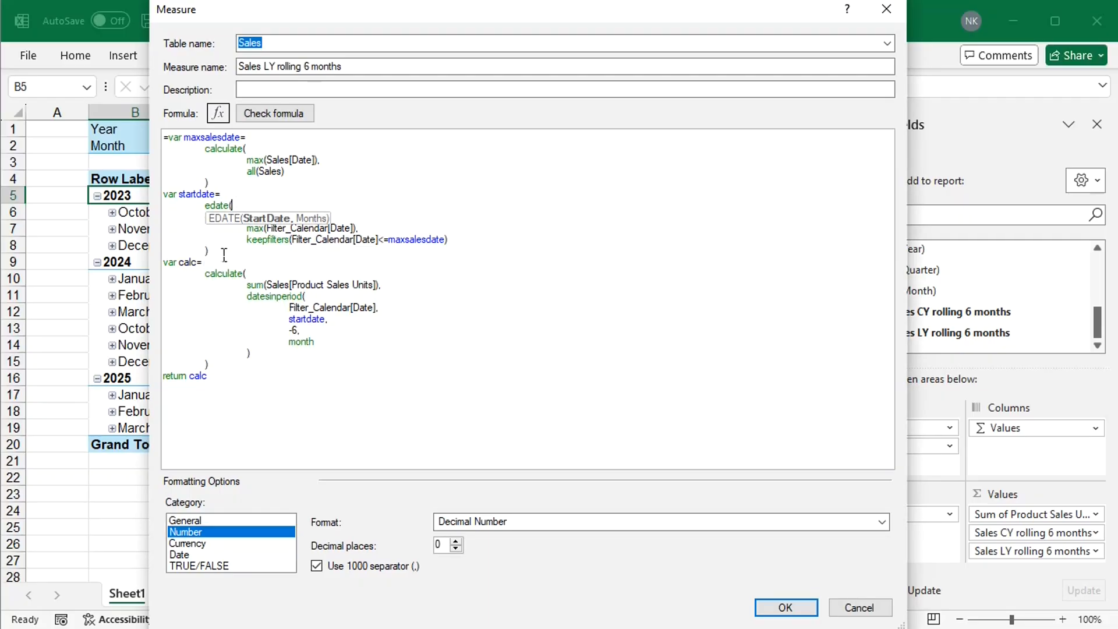
{"action": "left_click_drag", "start_coordinate": [225, 257], "coordinate": [207, 223]}
{"action": "key", "text": "Tab"}
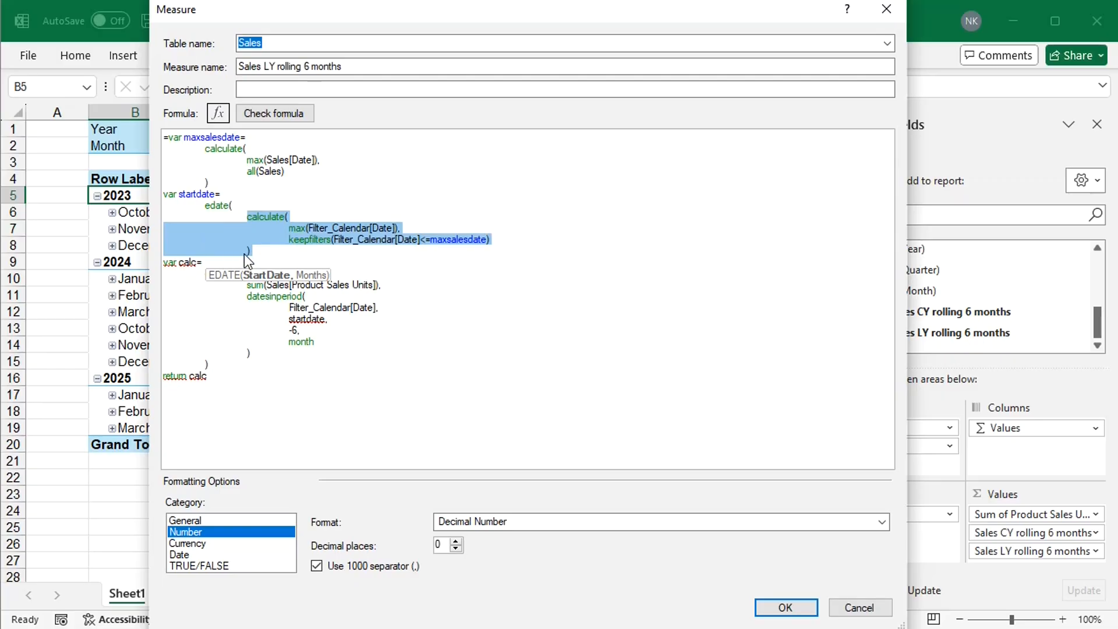
{"action": "key", "text": "Right"}
{"action": "type", "text": ","}
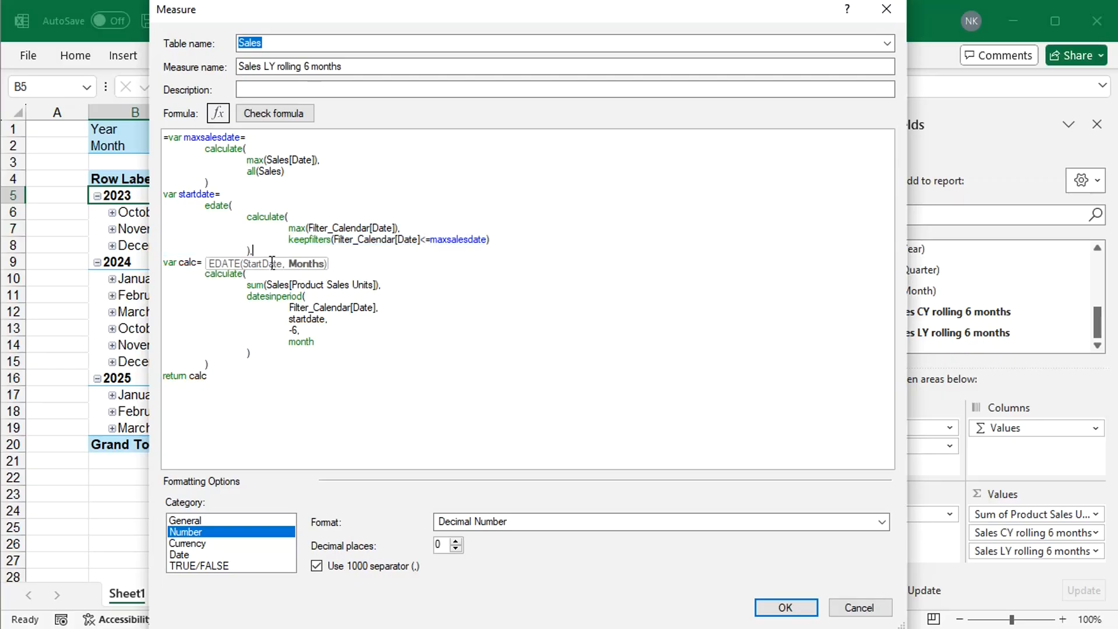
{"action": "key", "text": "Return"}
{"action": "type", "text": "-12"}
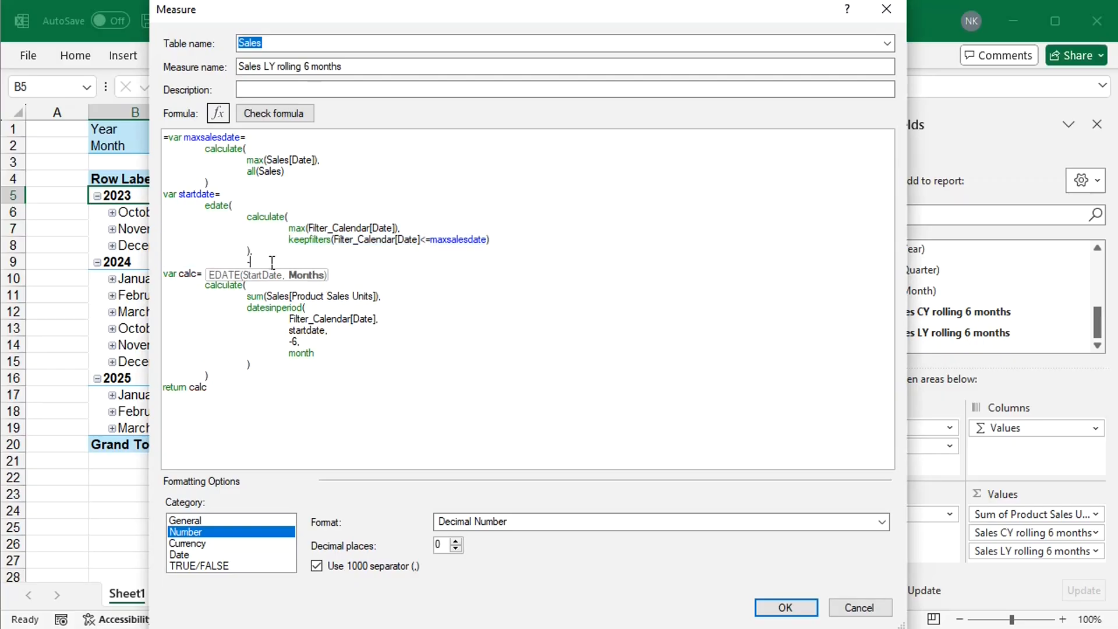
{"action": "key", "text": "Return"}
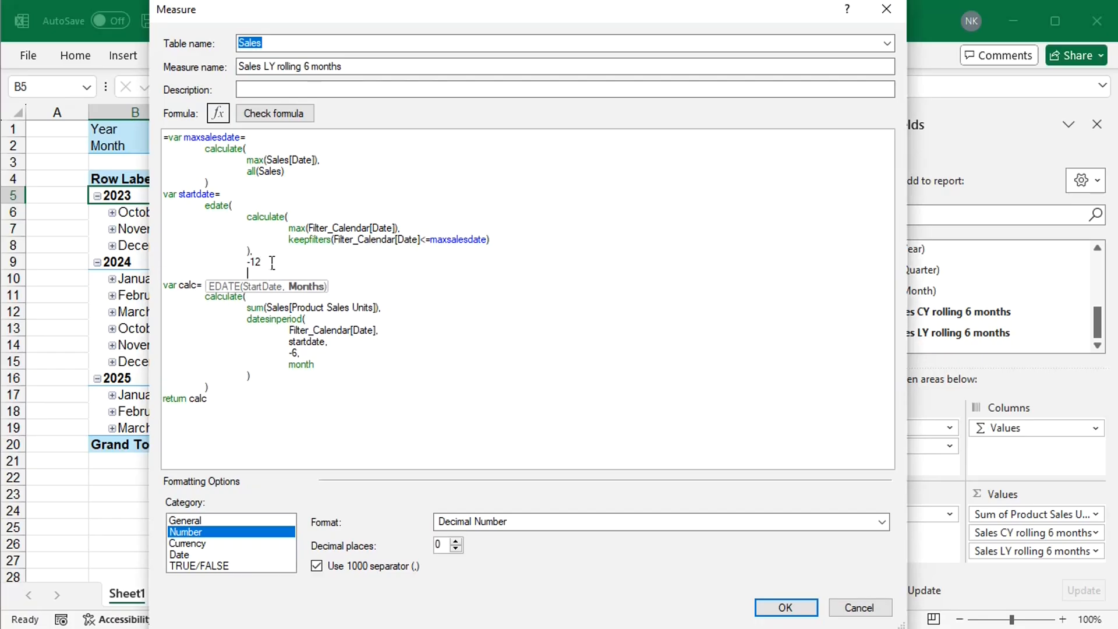
{"action": "type", "text": ")"}
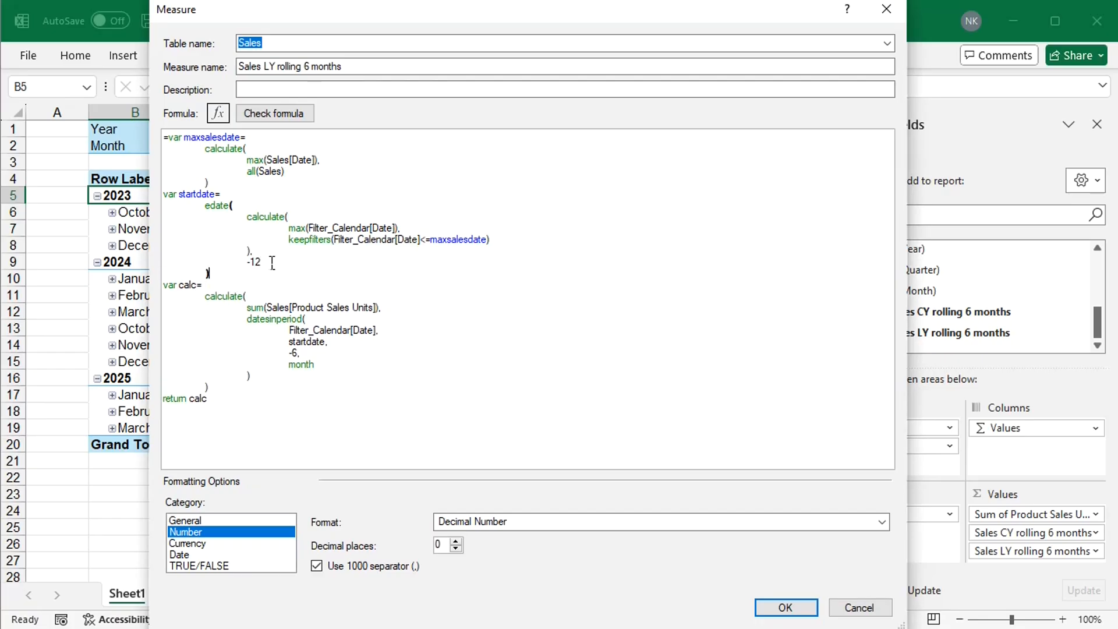
Add a lastyeardates variable before calc that begins a DATEADD with Chart_Calendar[Date] on its own indented line
{"action": "key", "text": "Return"}
{"action": "type", "text": "var "}
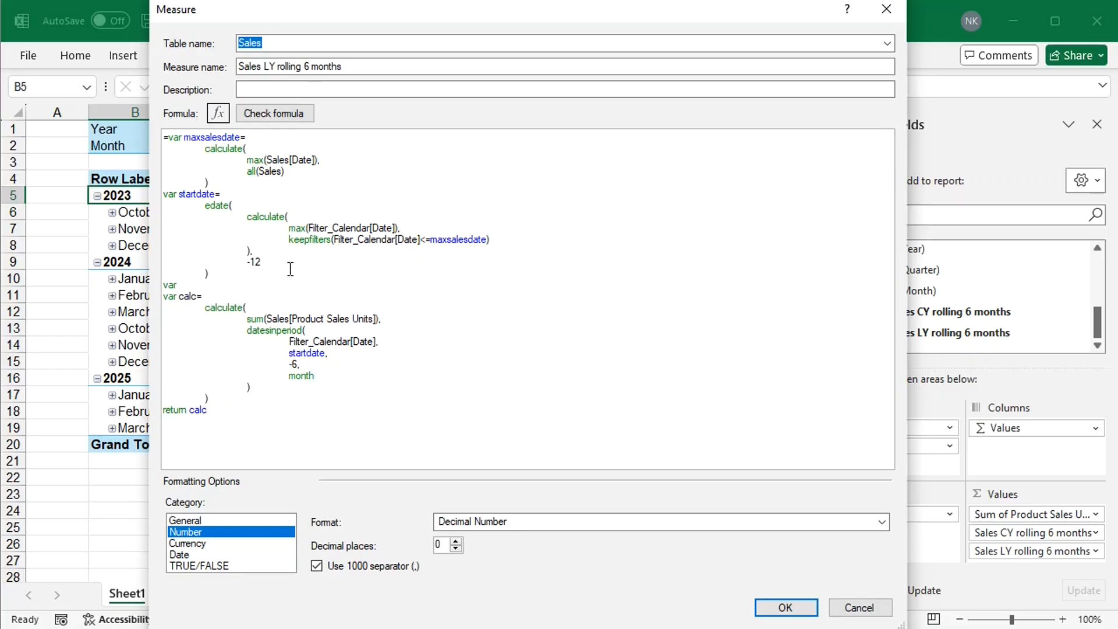
{"action": "type", "text": "lastyeardates="}
{"action": "key", "text": "Return"}
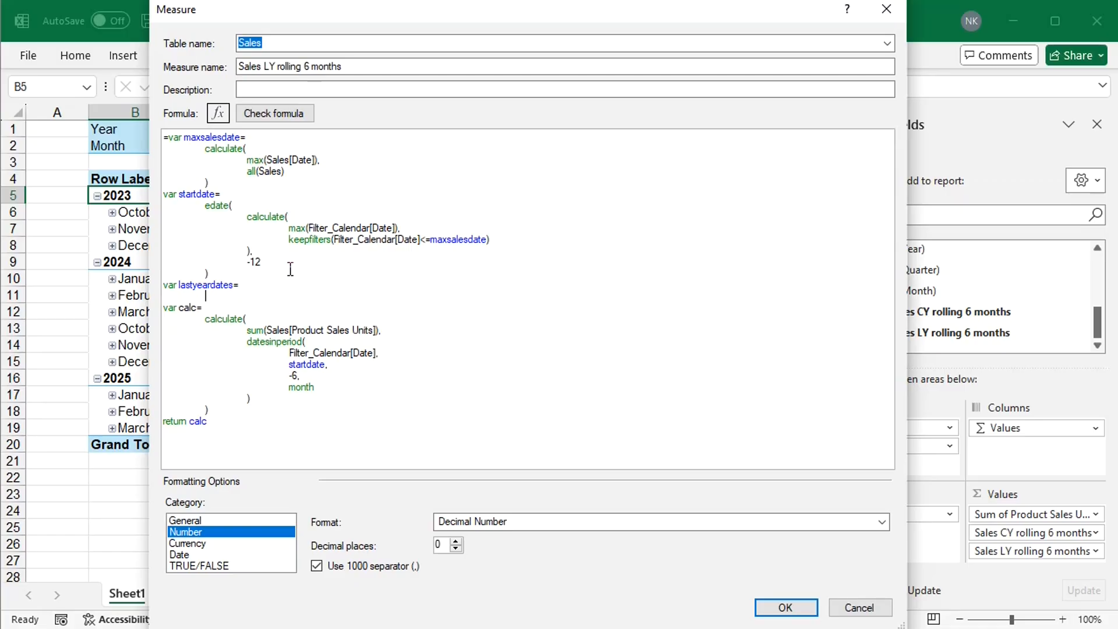
{"action": "type", "text": "dateadd"}
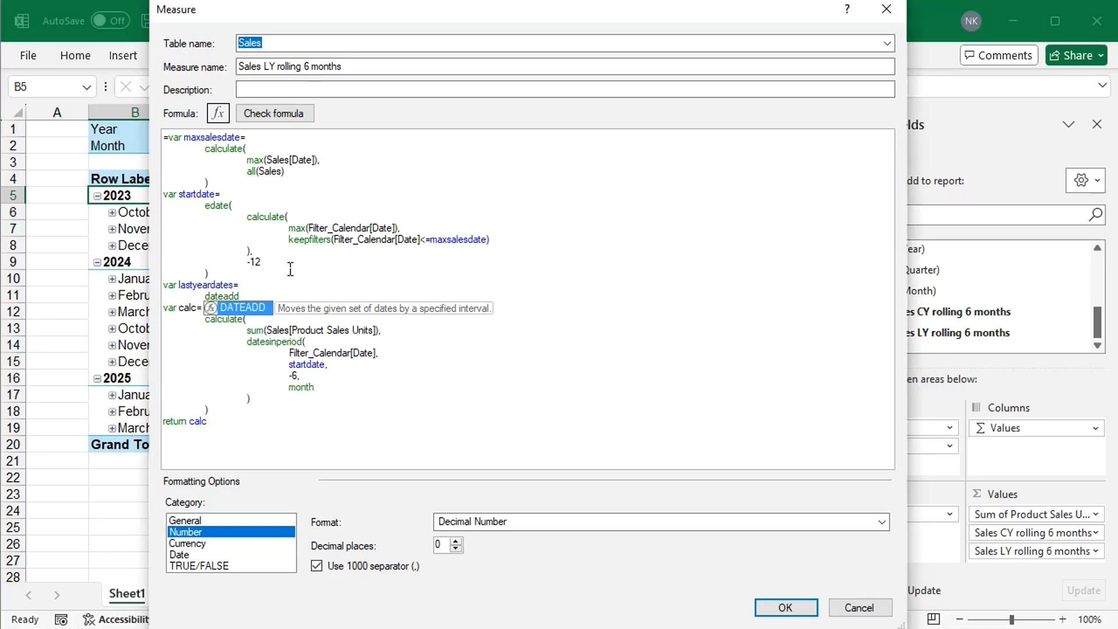
{"action": "type", "text": "("}
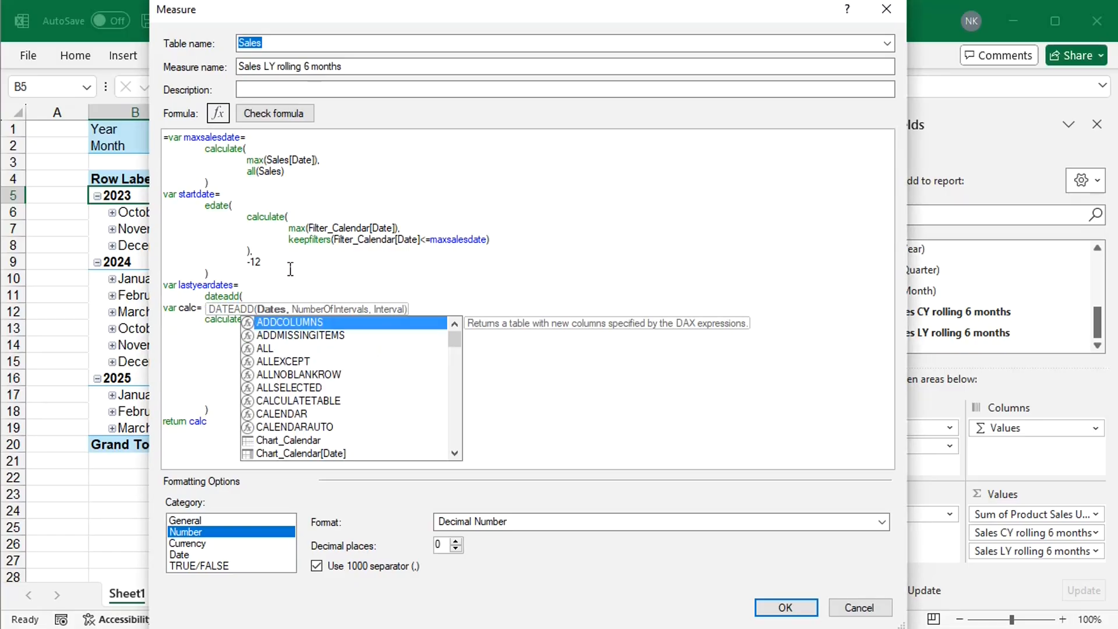
{"action": "type", "text": "c"}
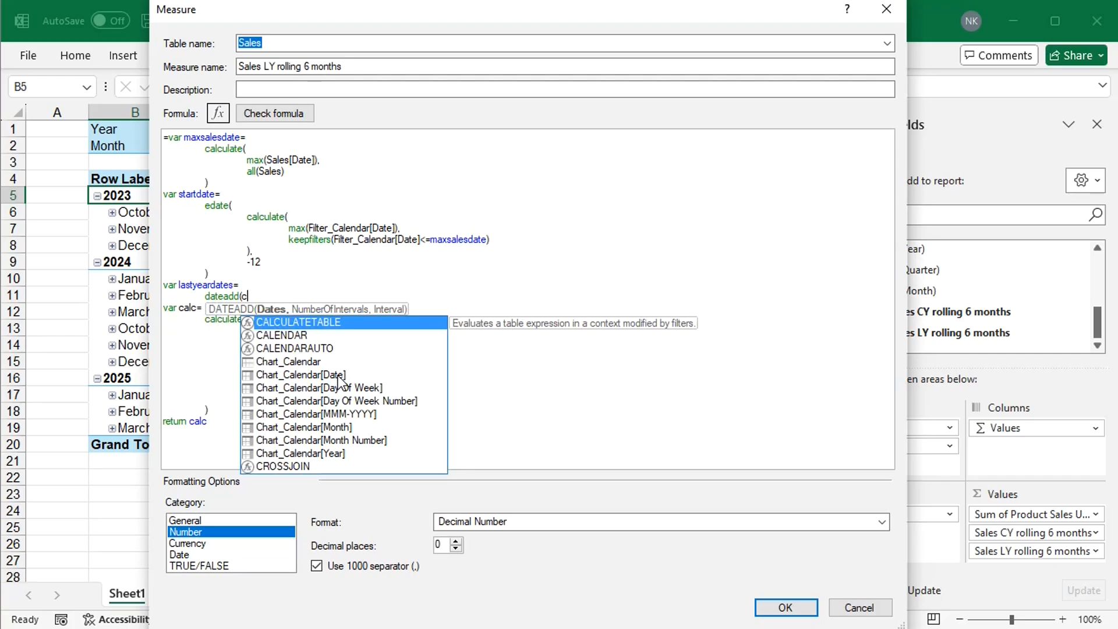
{"action": "double_click", "coordinate": [342, 377]}
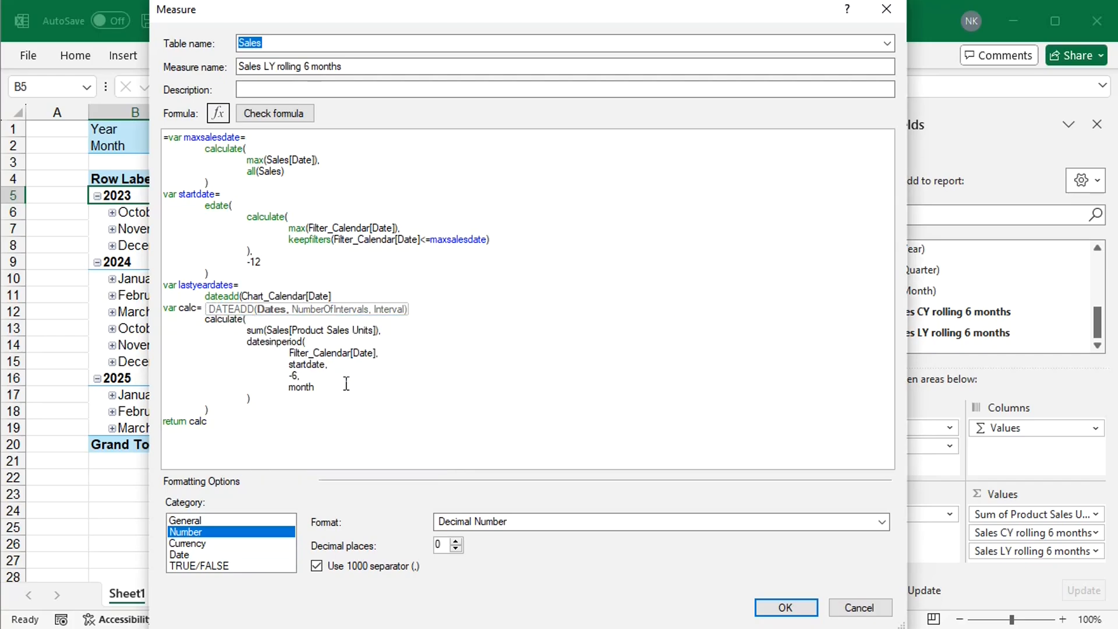
{"action": "type", "text": ","}
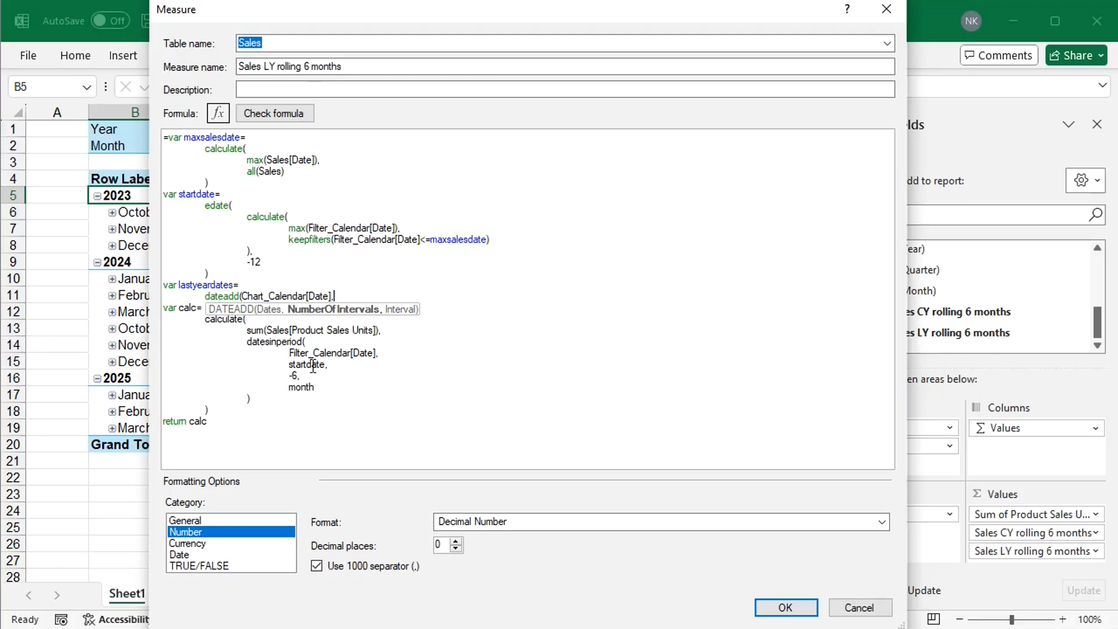
{"action": "left_click", "coordinate": [252, 304]}
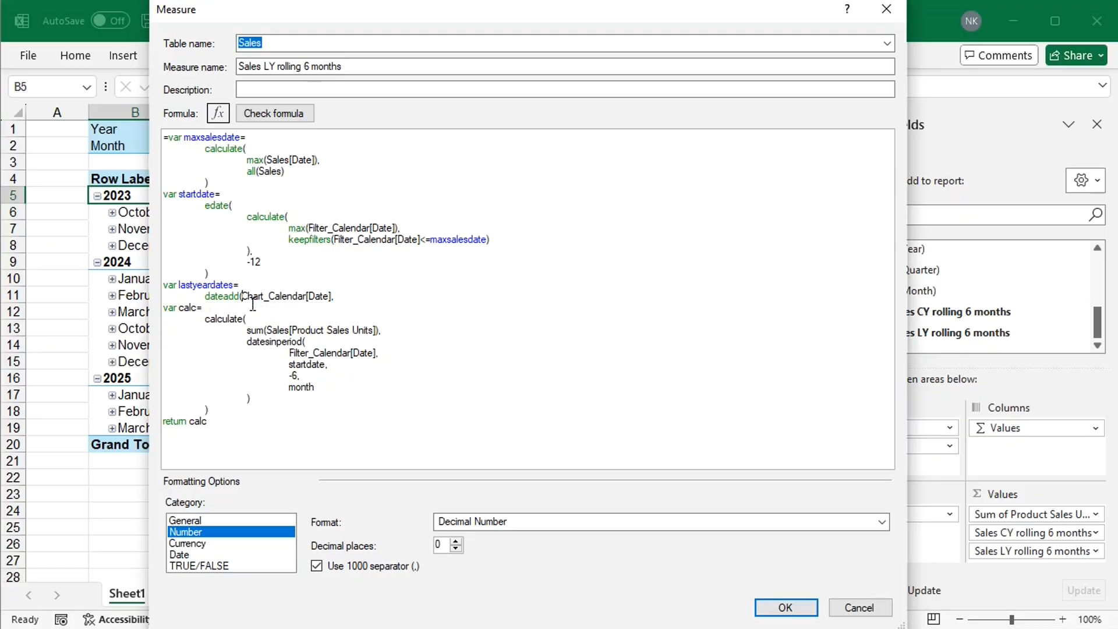
{"action": "key", "text": "shift+Return"}
{"action": "key", "text": "Tab"}
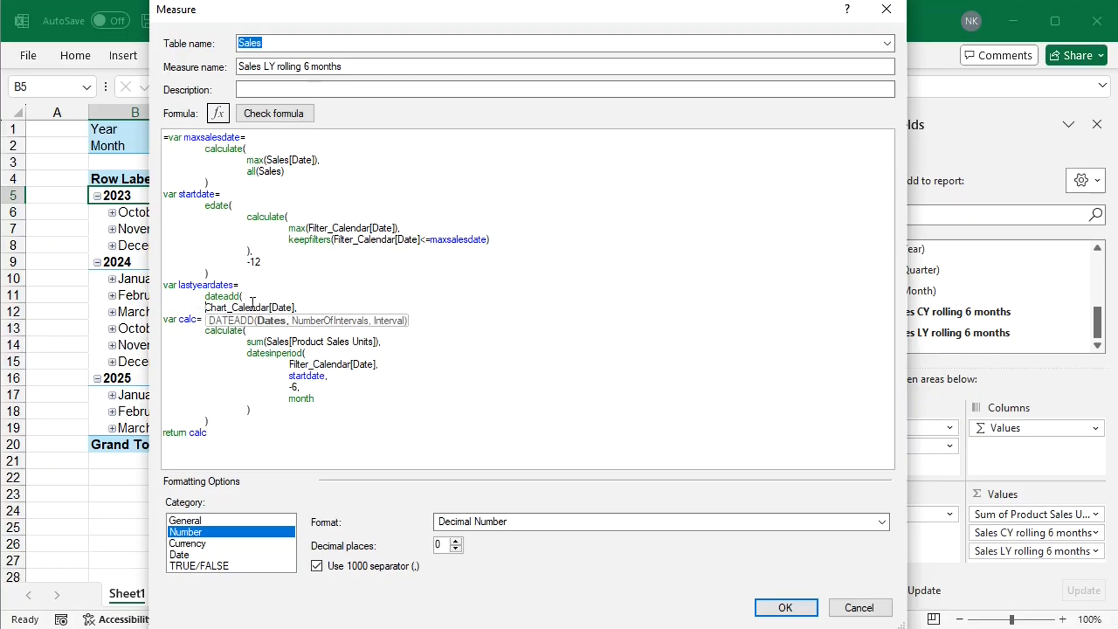
{"action": "key", "text": "Tab"}
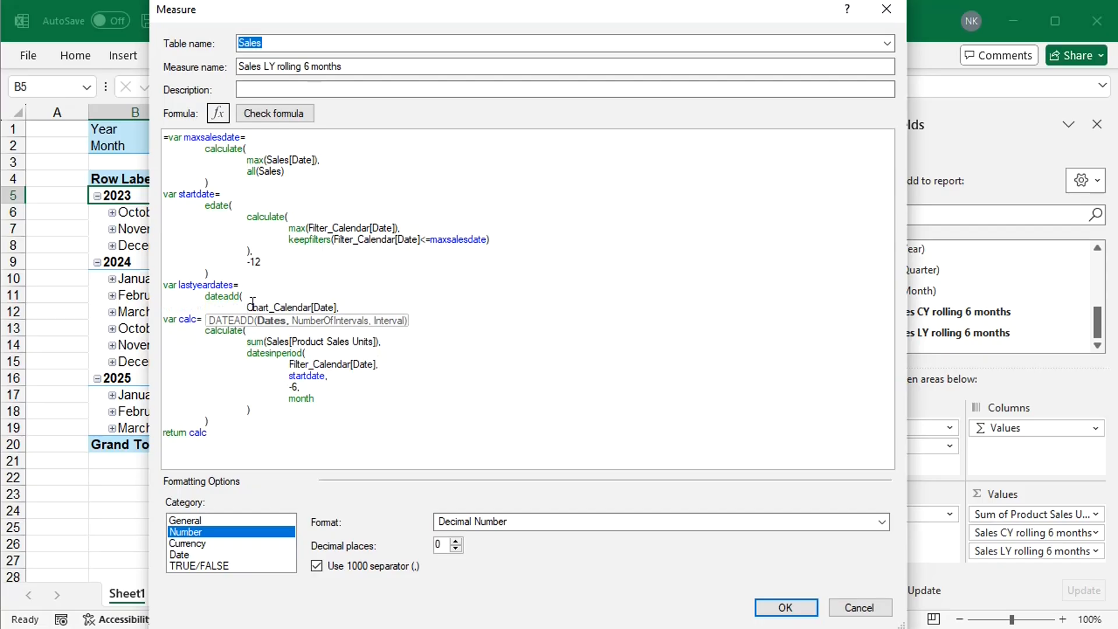
Complete the DATEADD in lastyeardates with -1 and year on separate indented lines and close the function
{"action": "left_click", "coordinate": [360, 310]}
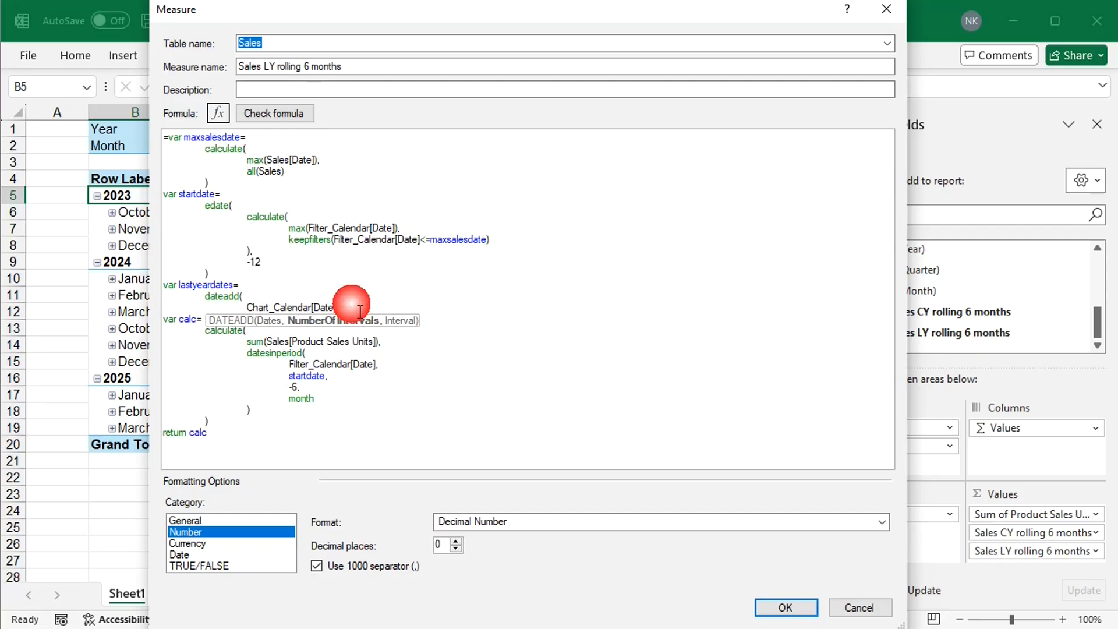
{"action": "key", "text": "shift+Return"}
{"action": "key", "text": "Tab"}
{"action": "key", "text": "Tab"}
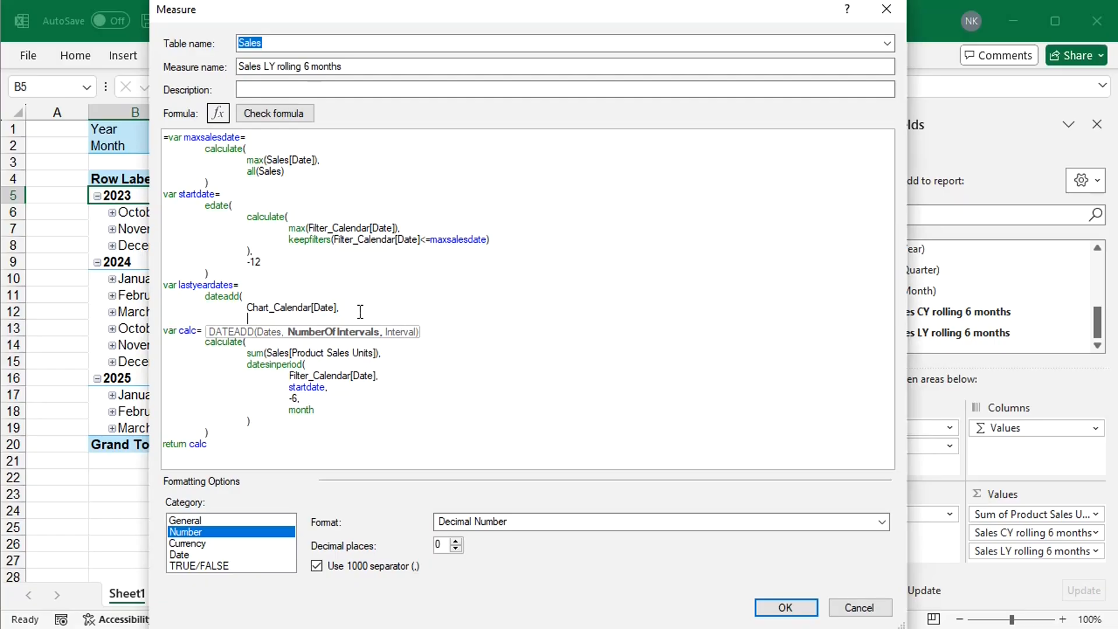
{"action": "type", "text": "-1,"}
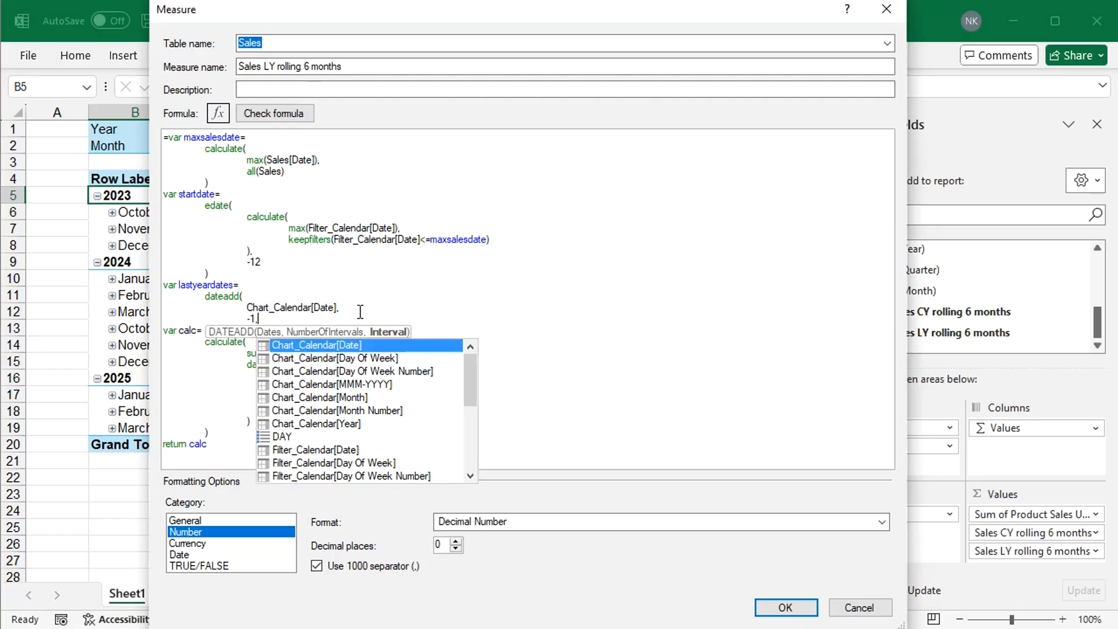
{"action": "key", "text": "shift+Return"}
{"action": "key", "text": "Tab"}
{"action": "key", "text": "Tab"}
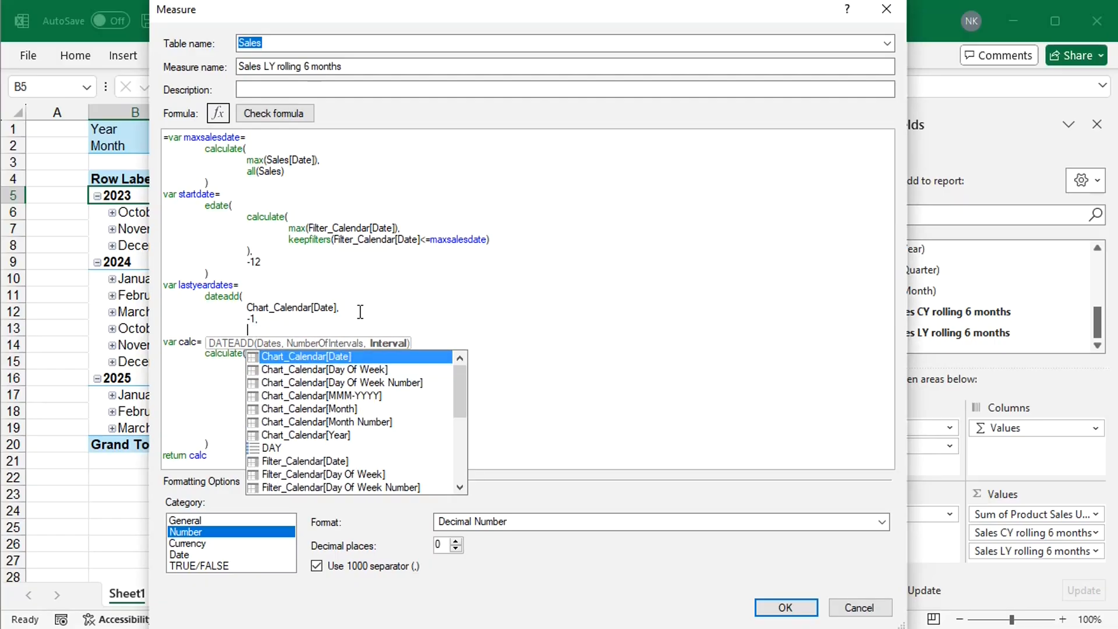
{"action": "type", "text": "year"}
{"action": "key", "text": "shift+Return"}
{"action": "key", "text": "Tab"}
{"action": "key", "text": "Tab"}
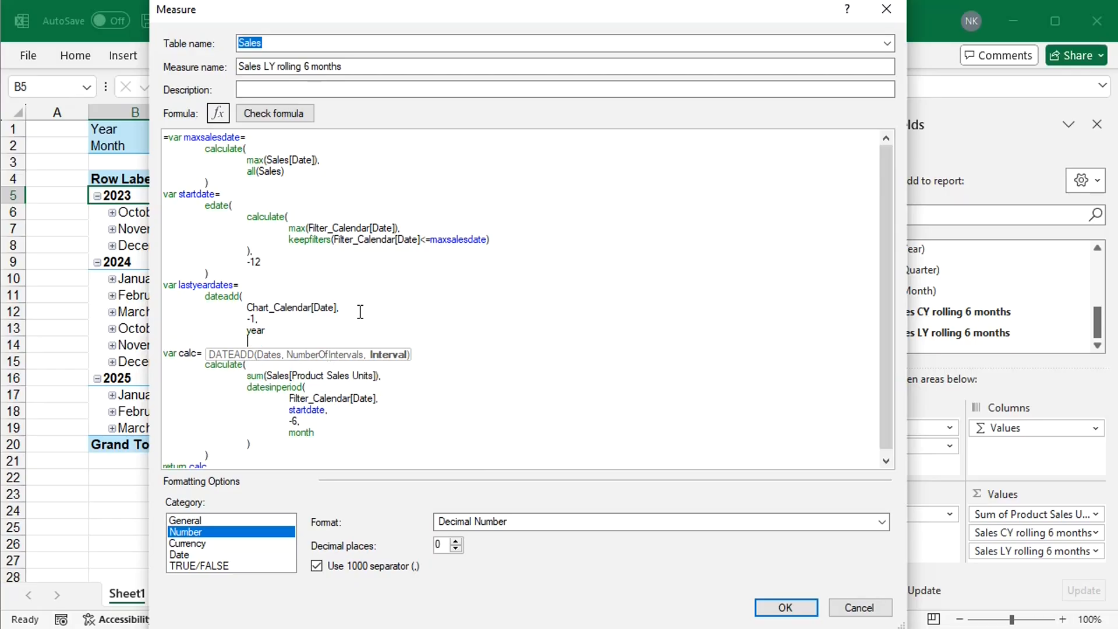
{"action": "key", "text": "BackSpace"}
{"action": "type", "text": ")"}
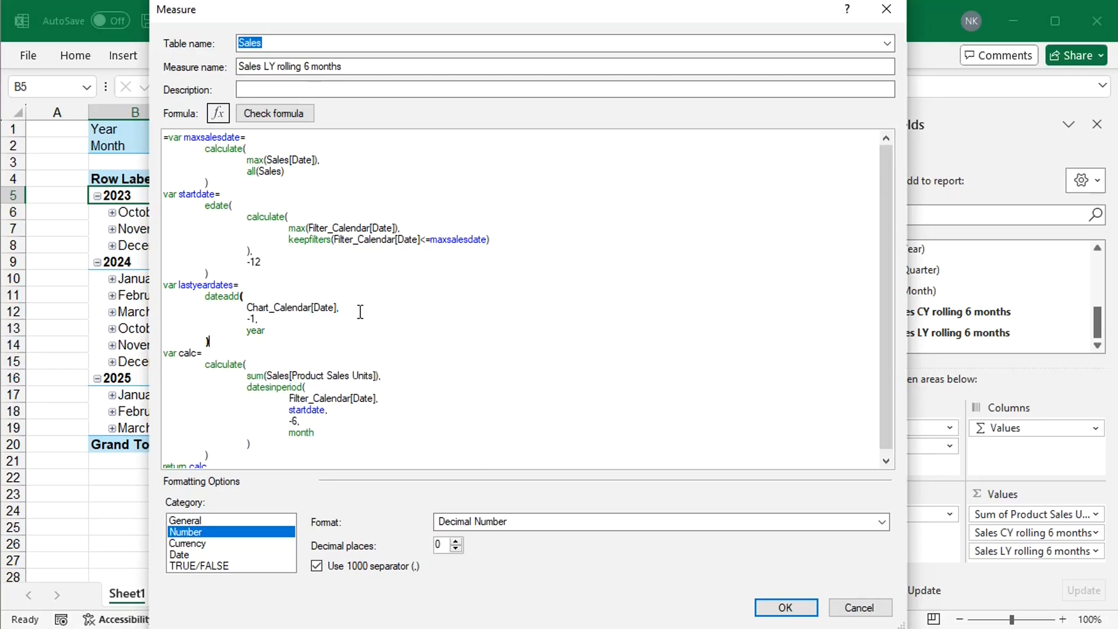
Add lastyeardates as a further filter argument after DATESINPERIOD in the calc variable's CALCULATE
{"action": "left_click", "coordinate": [270, 446]}
{"action": "type", "text": ","}
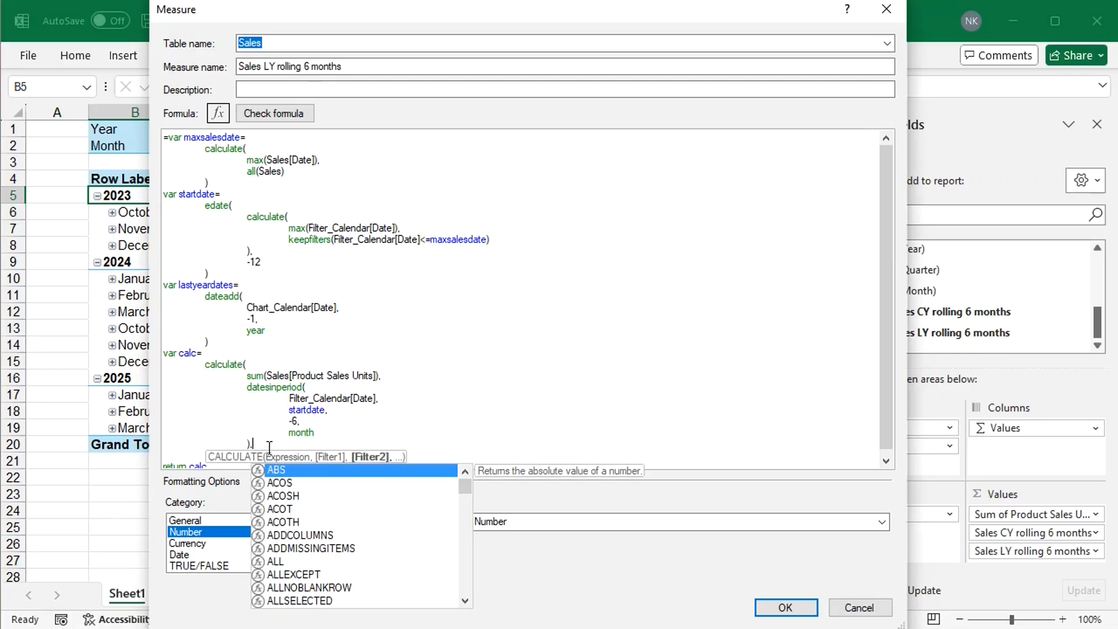
{"action": "key", "text": "shift+Return"}
{"action": "type", "text": "last"}
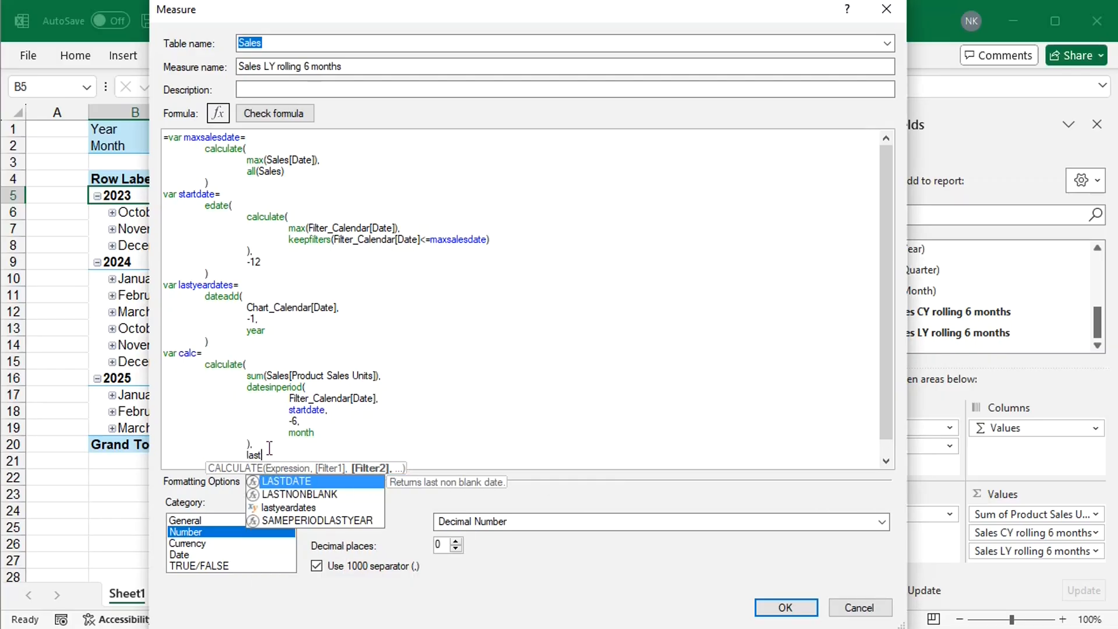
{"action": "type", "text": "yeardates"}
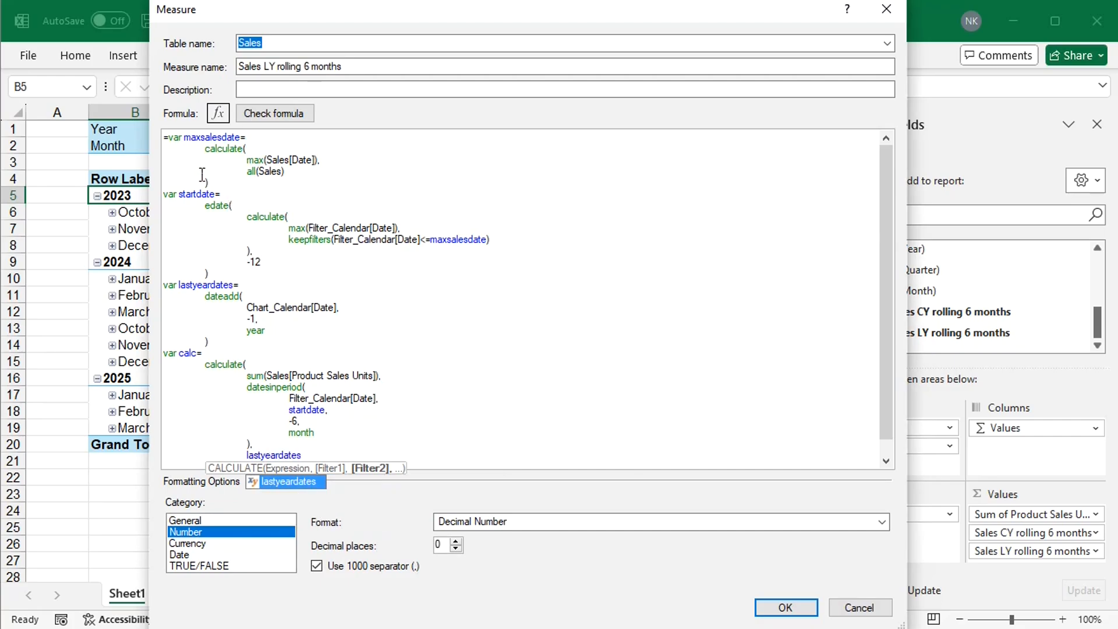
Move the maxsalesdate variable onto its own line below the equals sign, then save the Sales LY rolling 6 months measure and close the measures list
{"action": "left_click", "coordinate": [178, 145]}
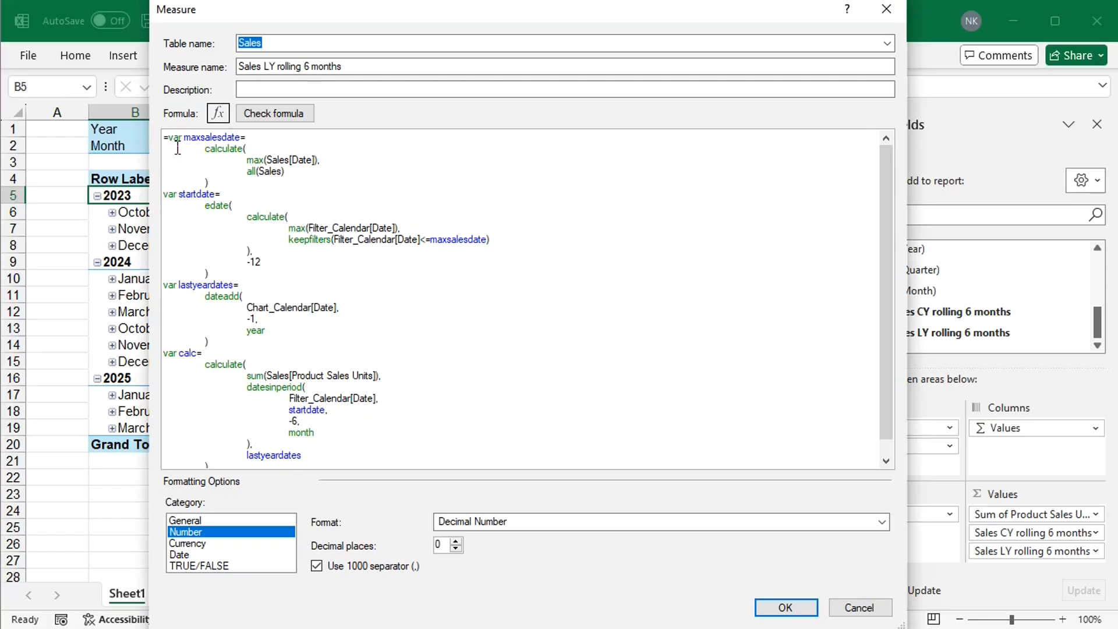
{"action": "key", "text": "Return"}
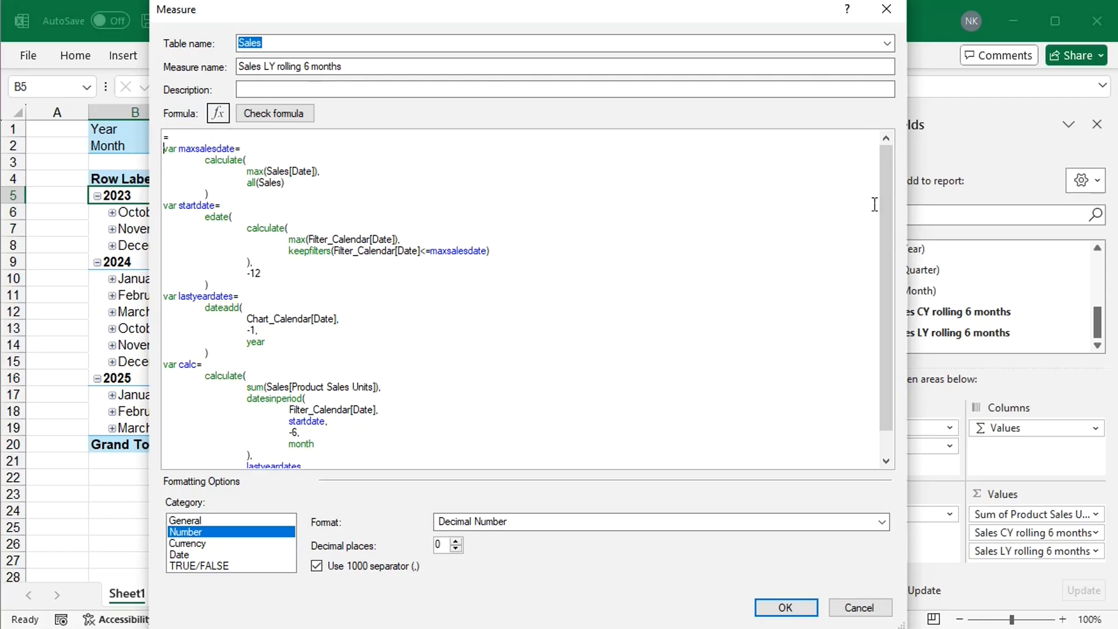
{"action": "left_click_drag", "start_coordinate": [883, 197], "coordinate": [891, 251]}
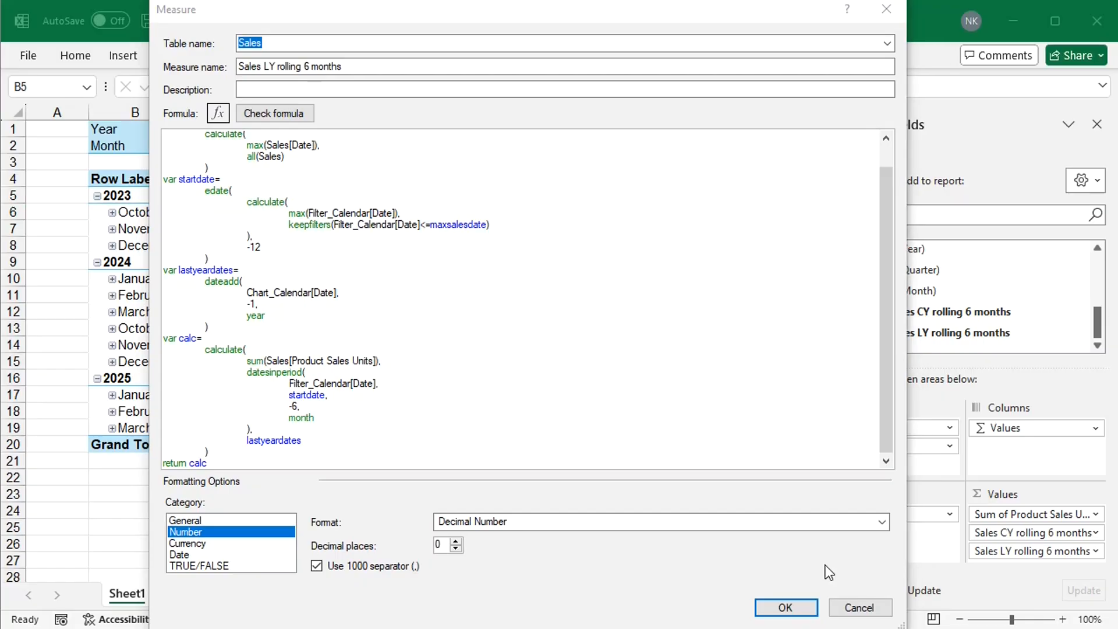
{"action": "left_click", "coordinate": [802, 610]}
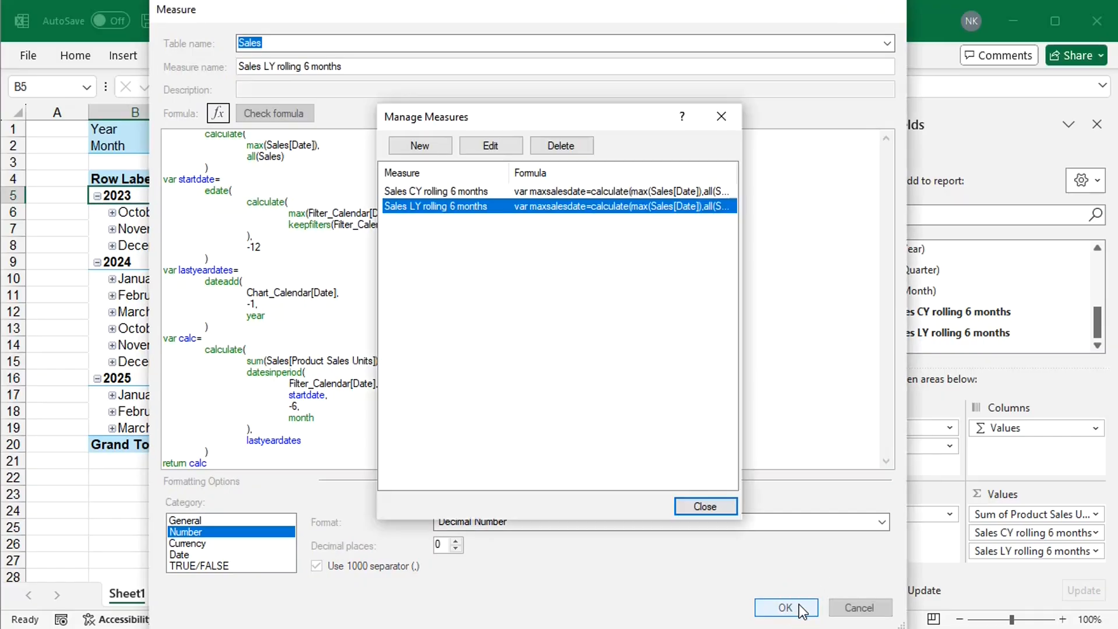
{"action": "left_click", "coordinate": [705, 507]}
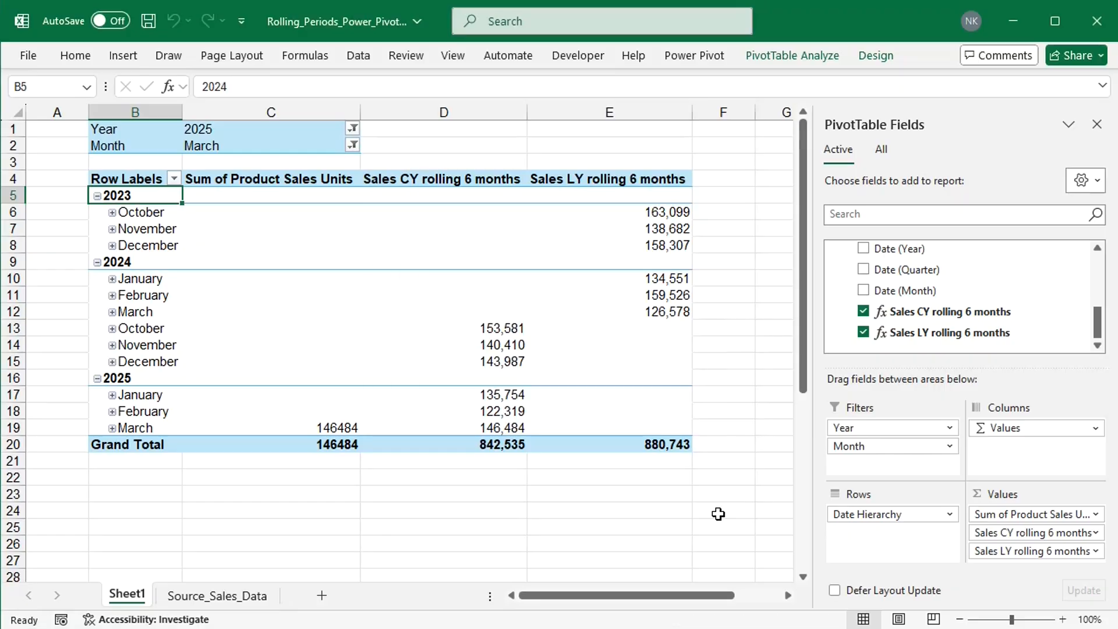
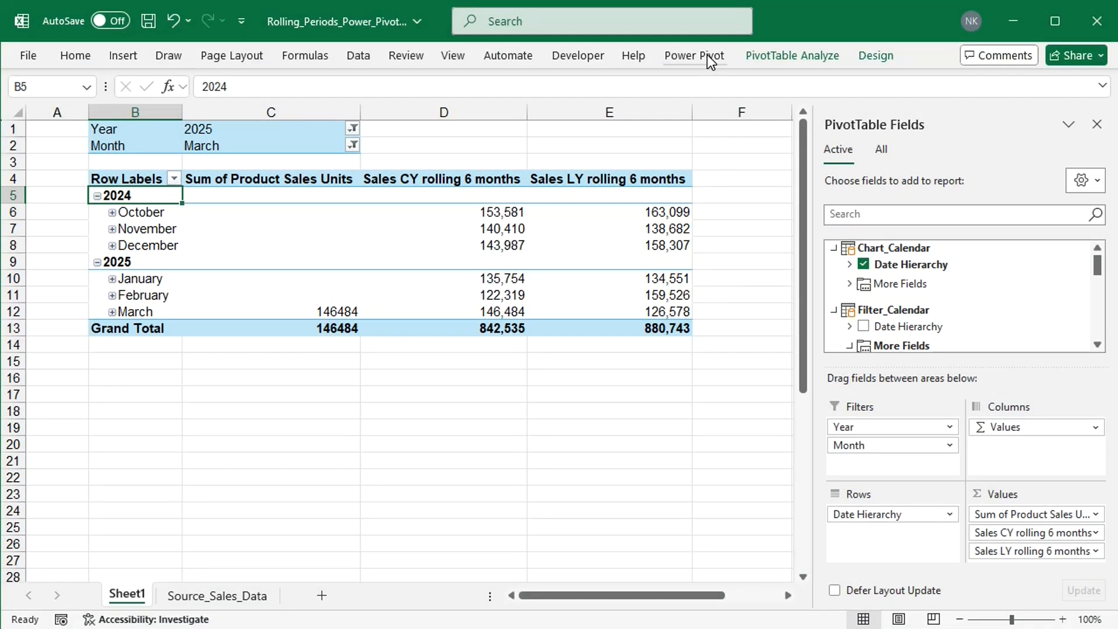
Create a new measure in the Sales table and name it Growth Rate %
{"action": "left_click", "coordinate": [707, 55]}
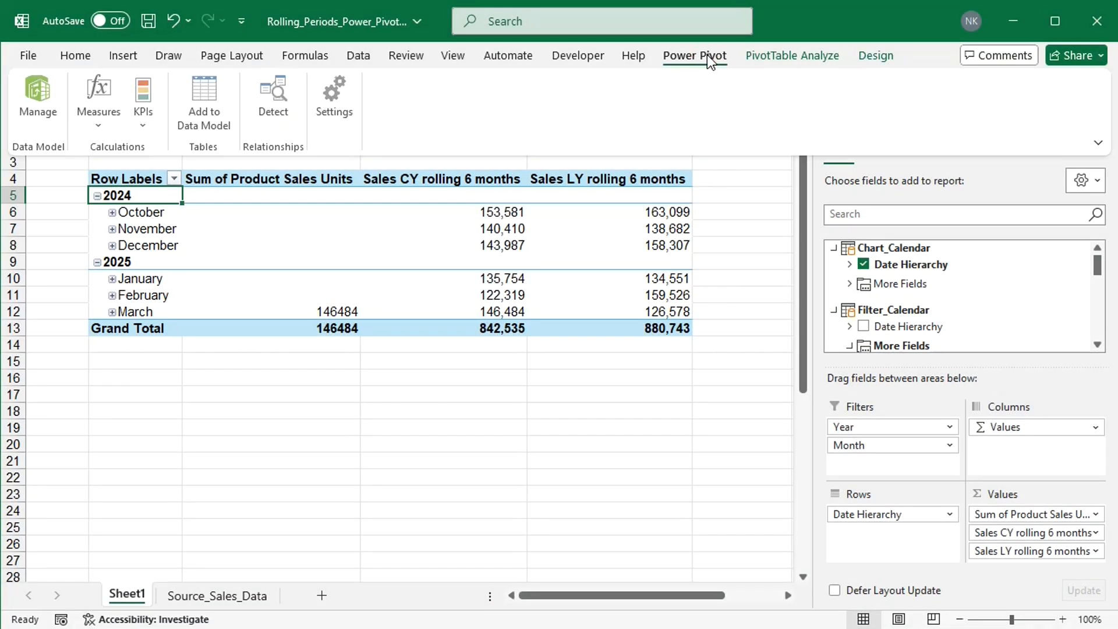
{"action": "left_click", "coordinate": [96, 120]}
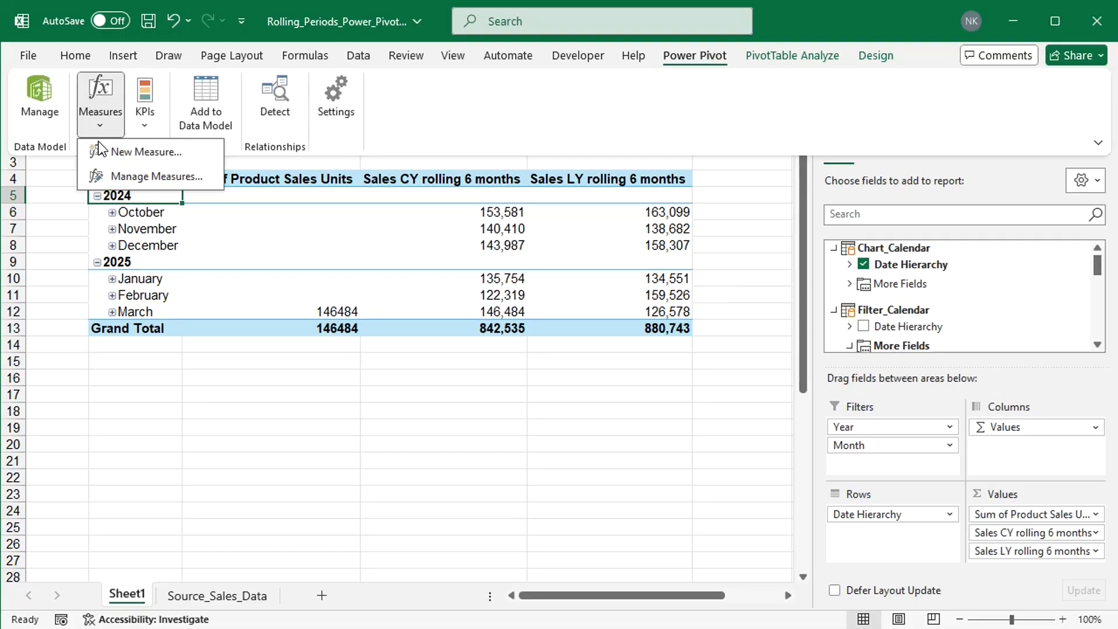
{"action": "left_click", "coordinate": [111, 156]}
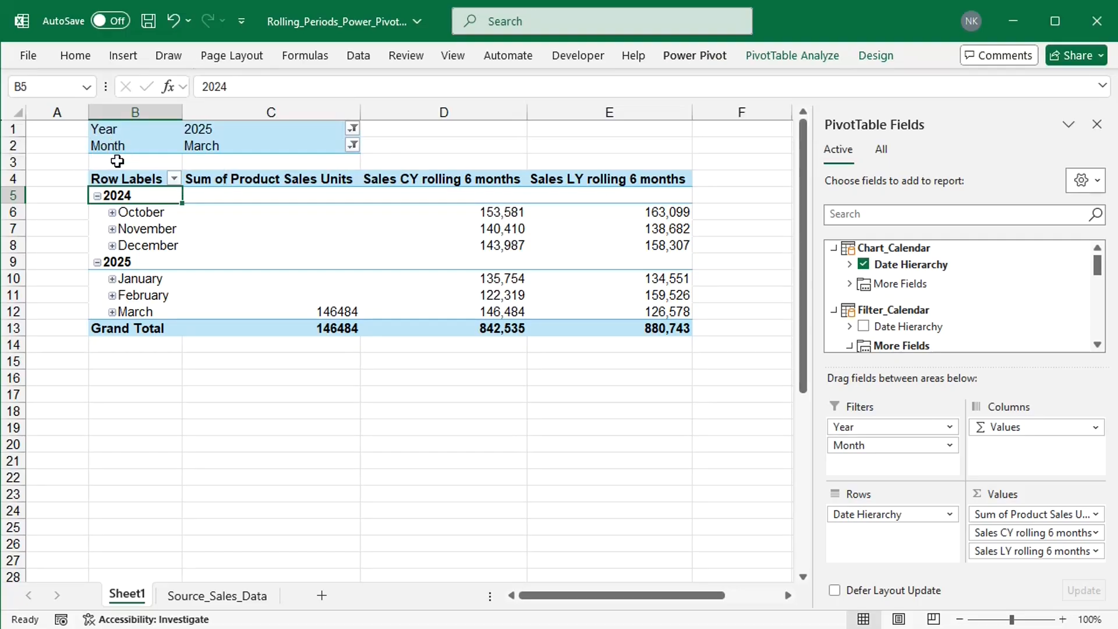
{"action": "triple_click", "coordinate": [446, 196]}
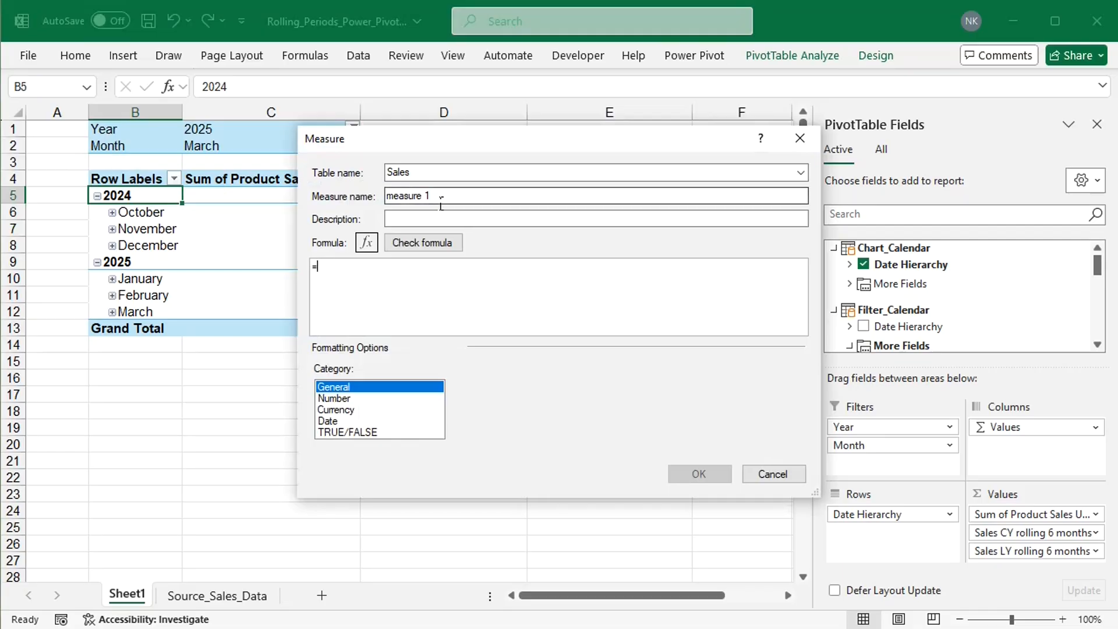
{"action": "type", "text": "measu"}
{"action": "key", "text": "BackSpace"}
{"action": "key", "text": "BackSpace"}
{"action": "key", "text": "BackSpace"}
{"action": "key", "text": "BackSpace"}
{"action": "key", "text": "BackSpace"}
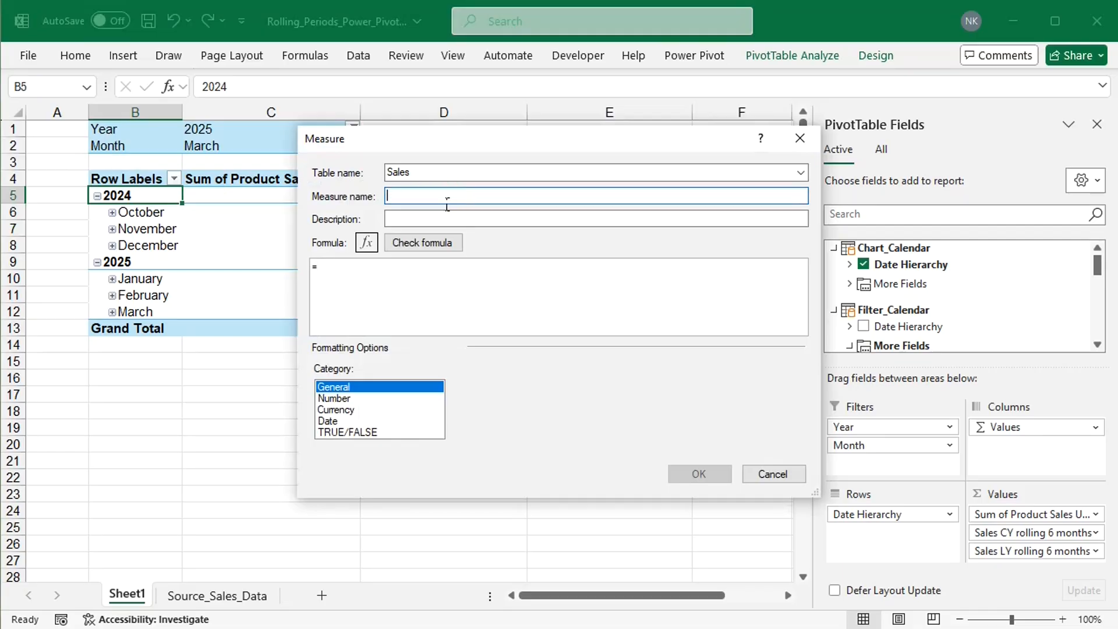
{"action": "type", "text": "Growth Rate %"}
Begin the formula on a new line with DIVIDE, using [Sales CY rolling 6 months]-[Sales LY rolling 6 months] as the indented numerator
{"action": "left_click", "coordinate": [405, 277]}
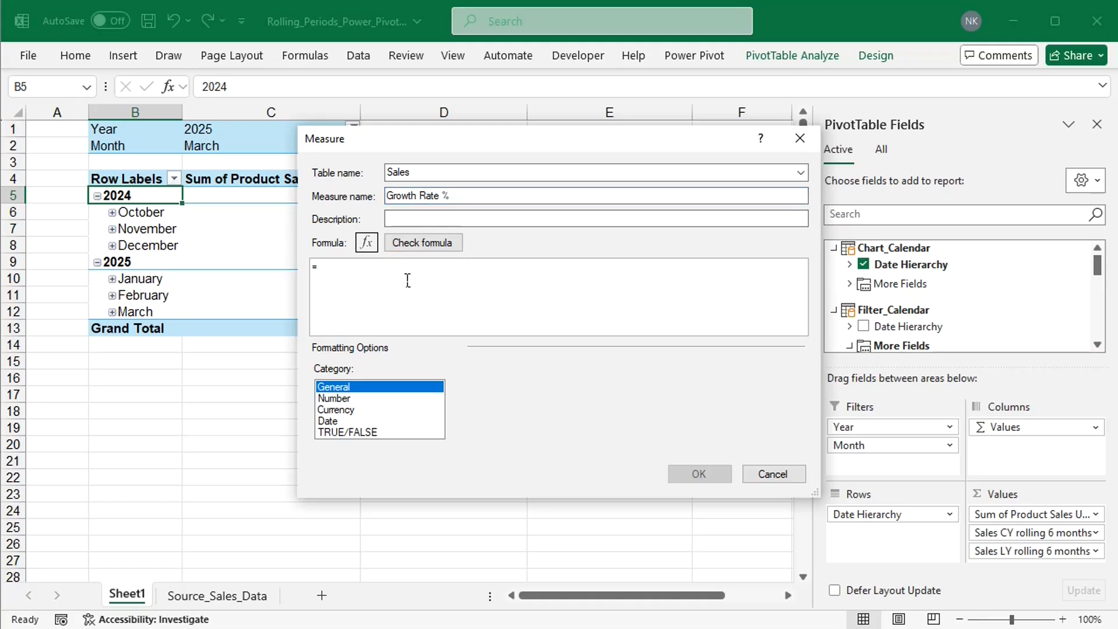
{"action": "key", "text": "Return"}
{"action": "type", "text": "divide"}
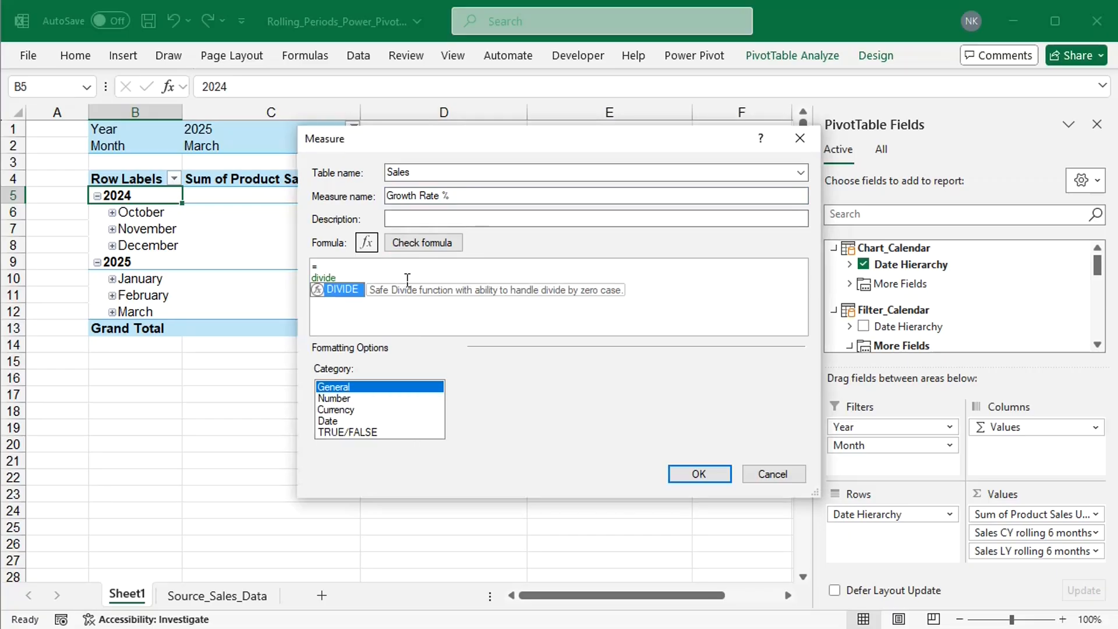
{"action": "type", "text": "("}
{"action": "key", "text": "Return"}
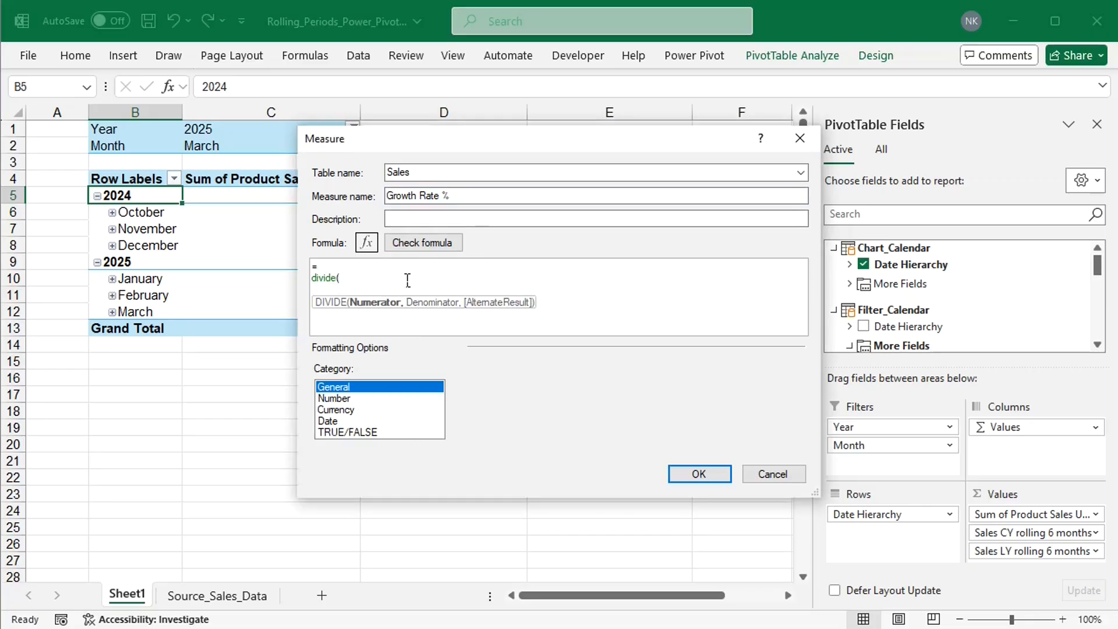
{"action": "key", "text": "Tab"}
{"action": "type", "text": "cy"}
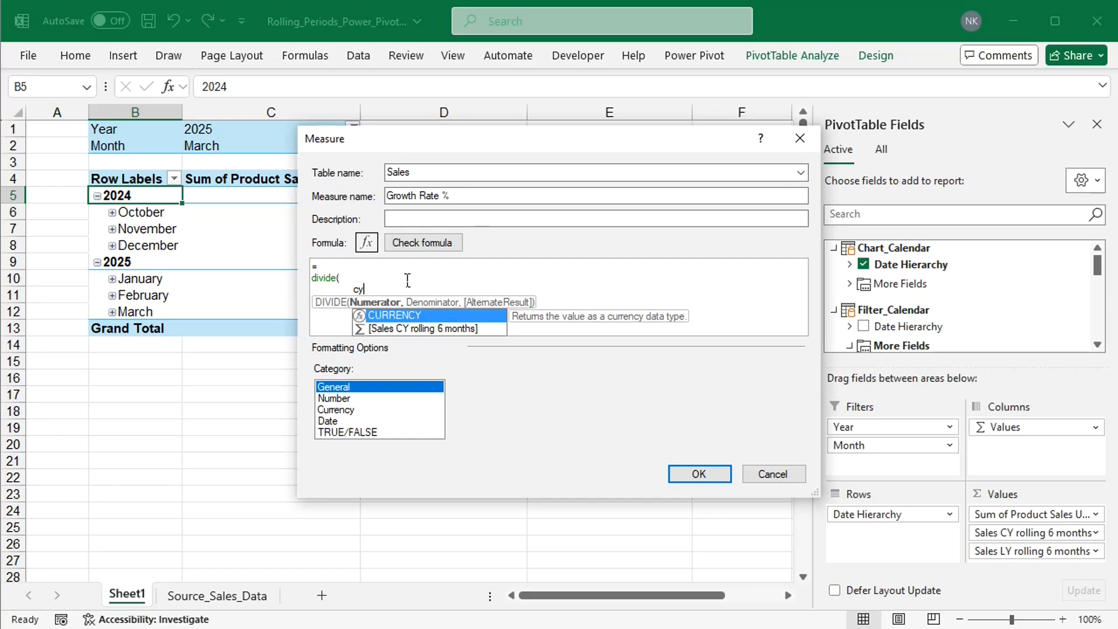
{"action": "left_click", "coordinate": [401, 328]}
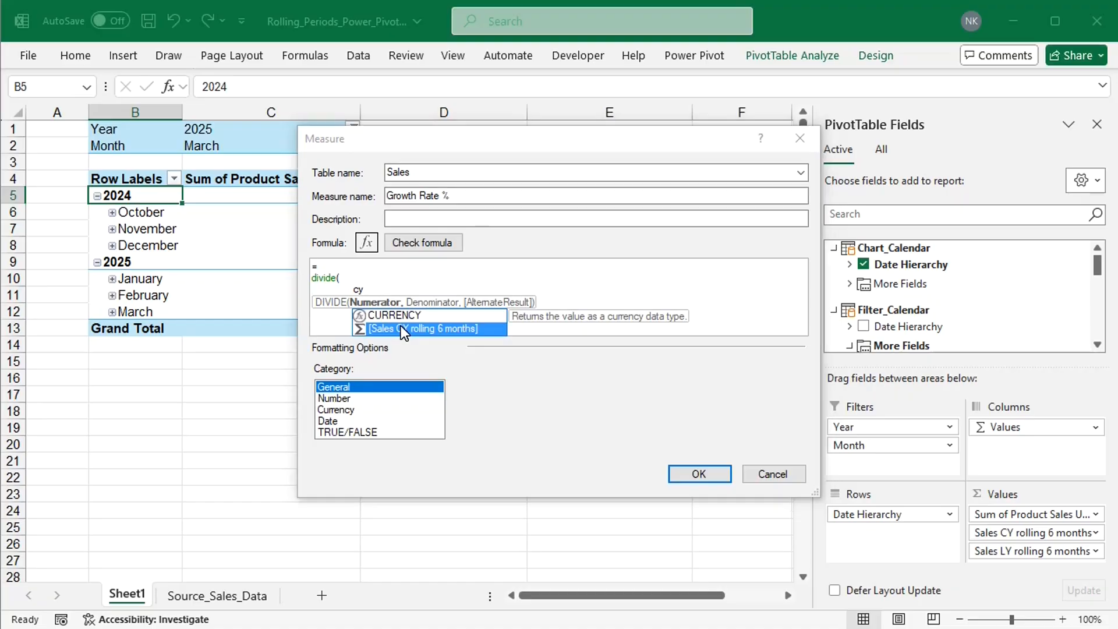
{"action": "double_click", "coordinate": [401, 328]}
{"action": "type", "text": "-"}
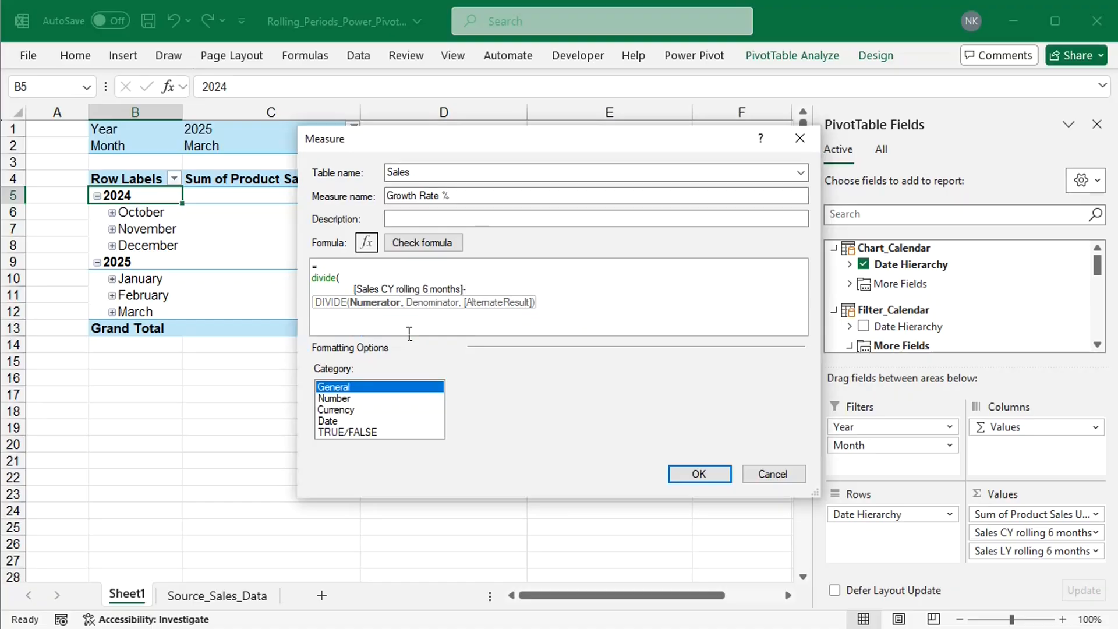
{"action": "type", "text": "ly"}
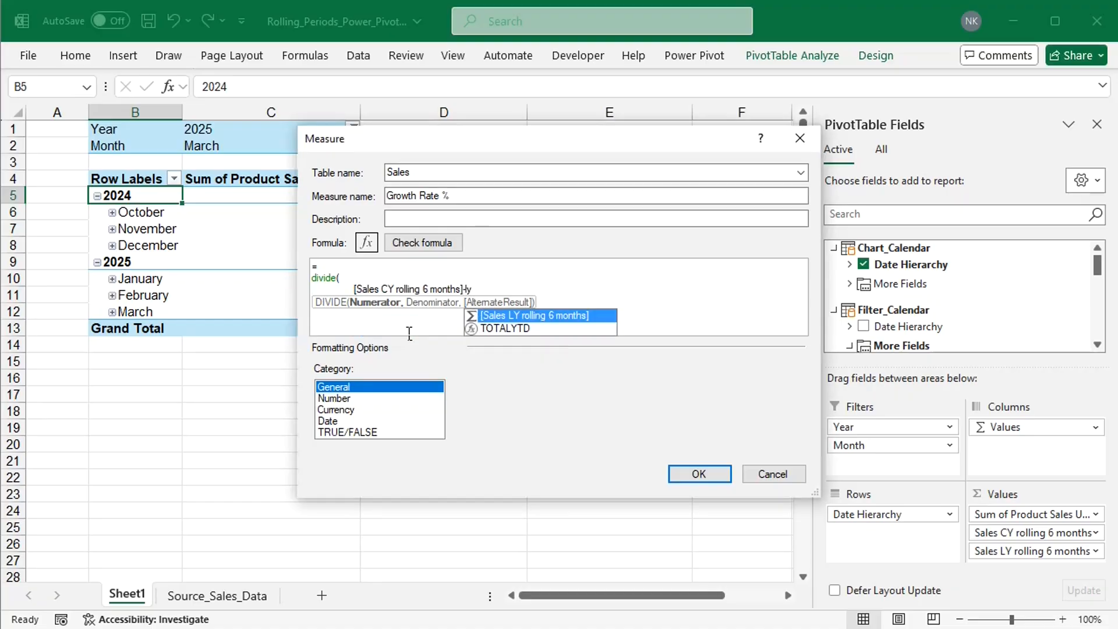
{"action": "double_click", "coordinate": [519, 316]}
{"action": "type", "text": ","}
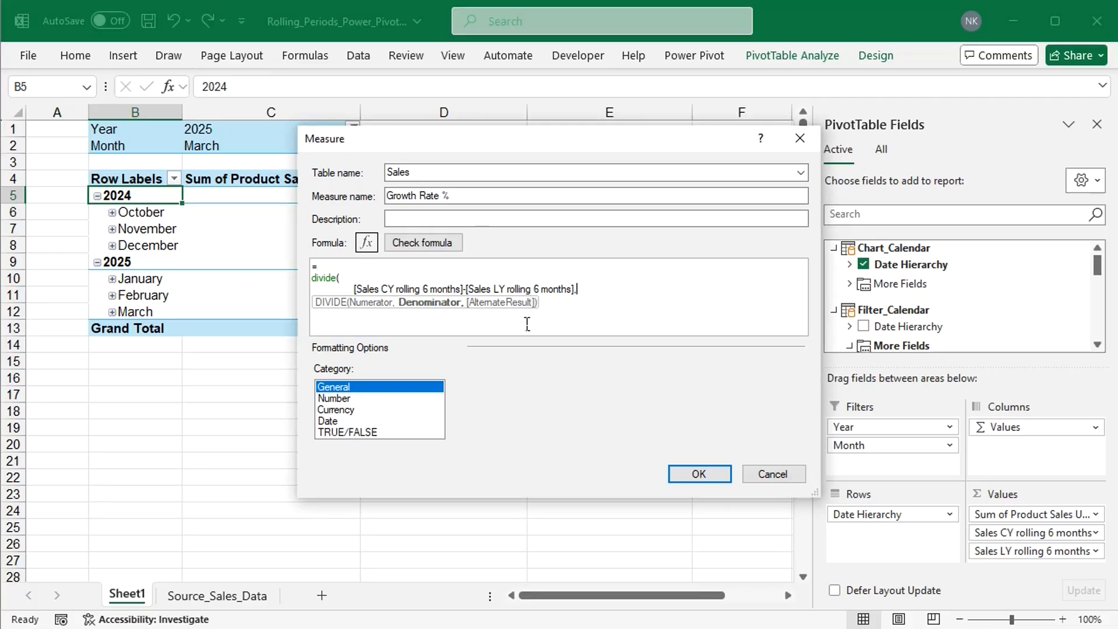
Add [Sales LY rolling 6 months] as the DIVIDE denominator on its own line and close the function
{"action": "key", "text": "Return"}
{"action": "type", "text": "ly"}
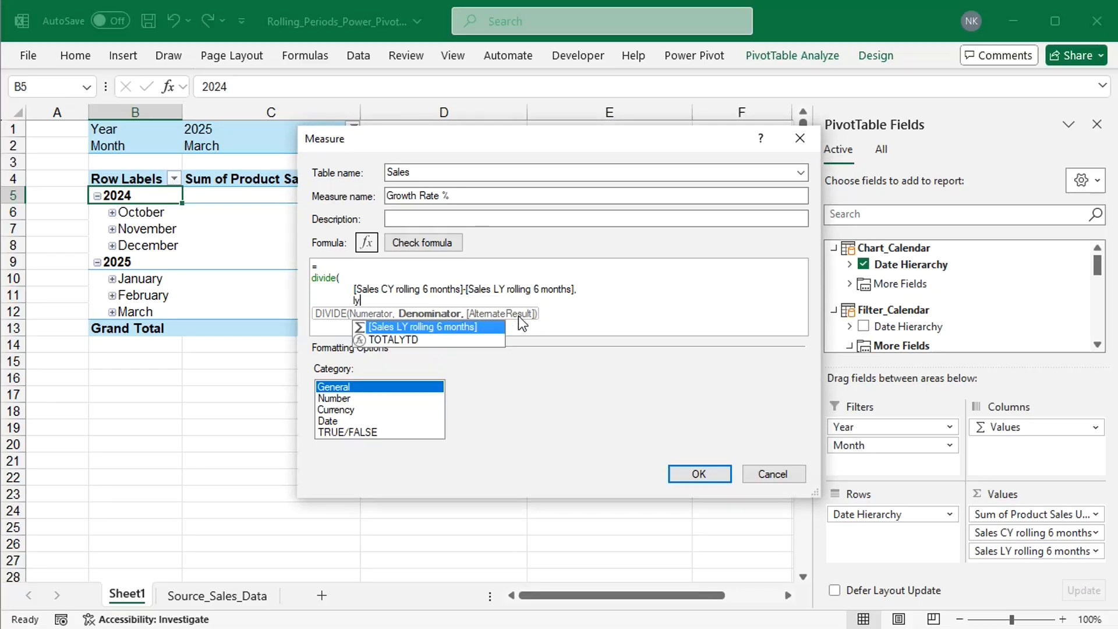
{"action": "double_click", "coordinate": [463, 325]}
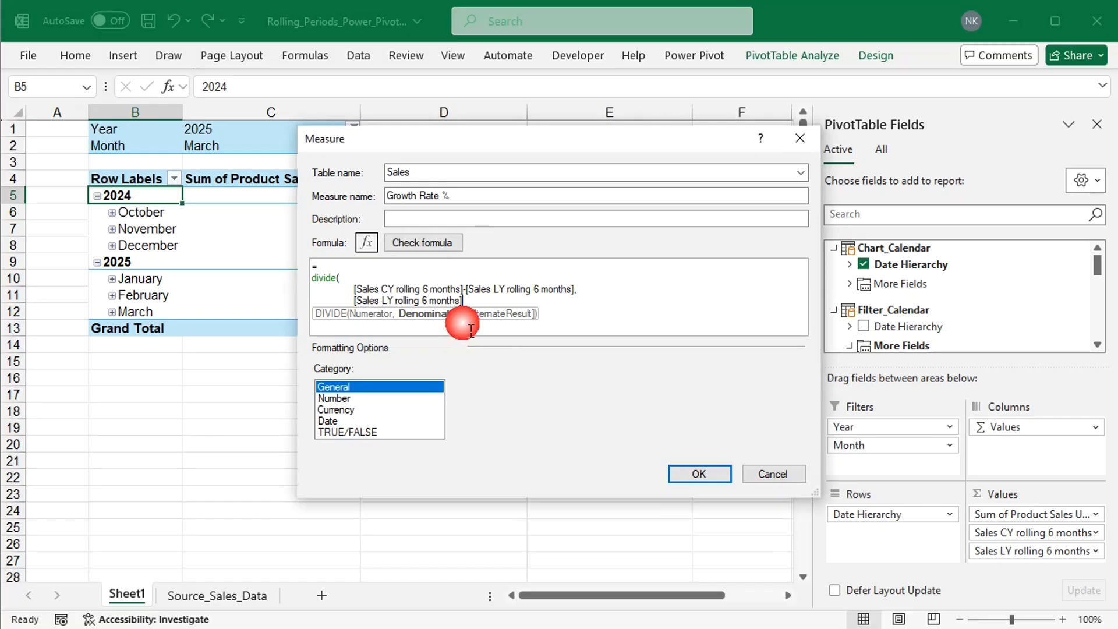
{"action": "key", "text": "Return"}
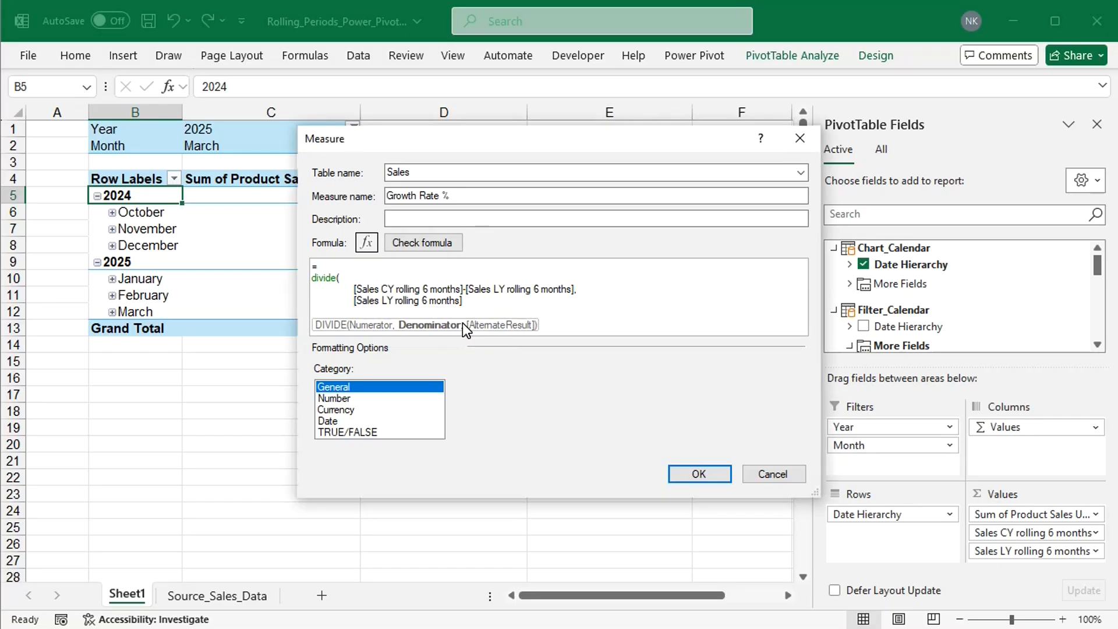
{"action": "type", "text": ")"}
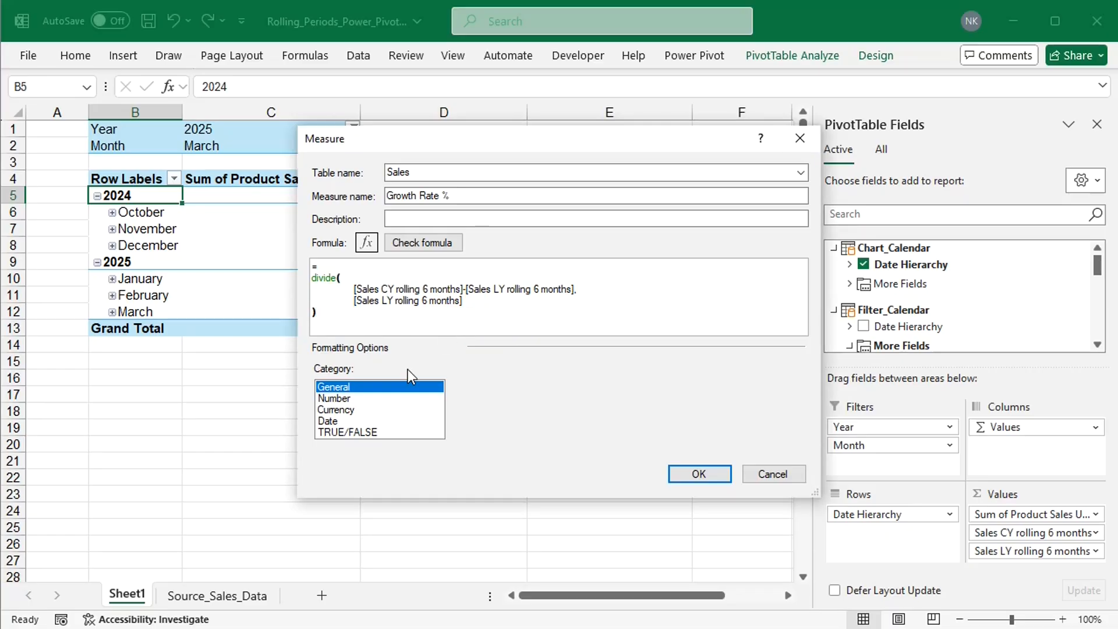
Format the Growth Rate % measure as a percentage number with 1 decimal place and save it
{"action": "left_click", "coordinate": [366, 398]}
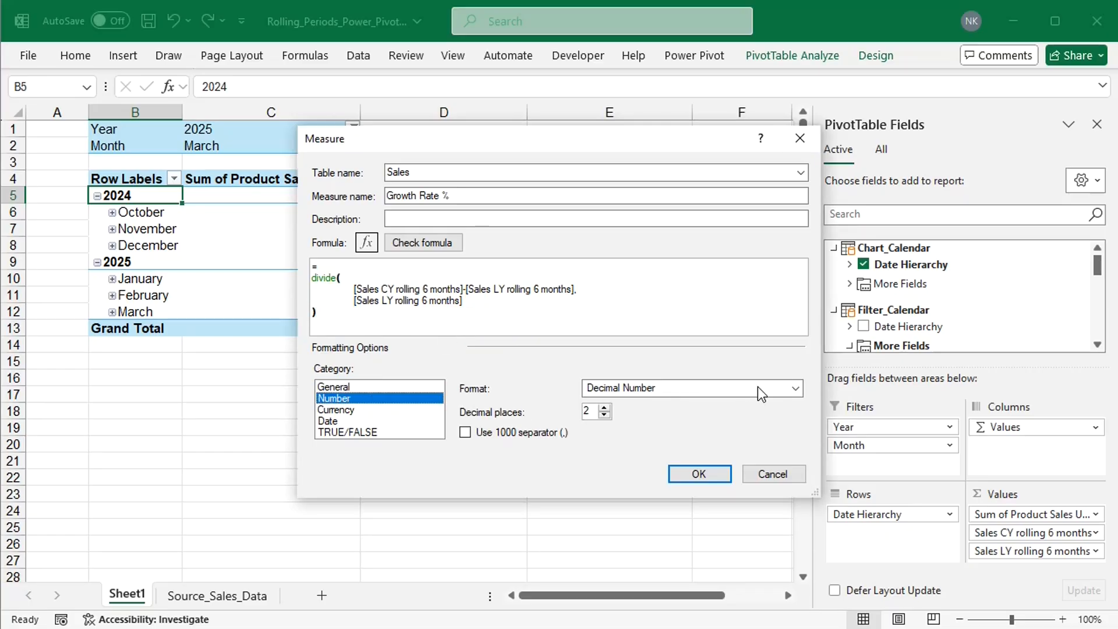
{"action": "left_click", "coordinate": [796, 386]}
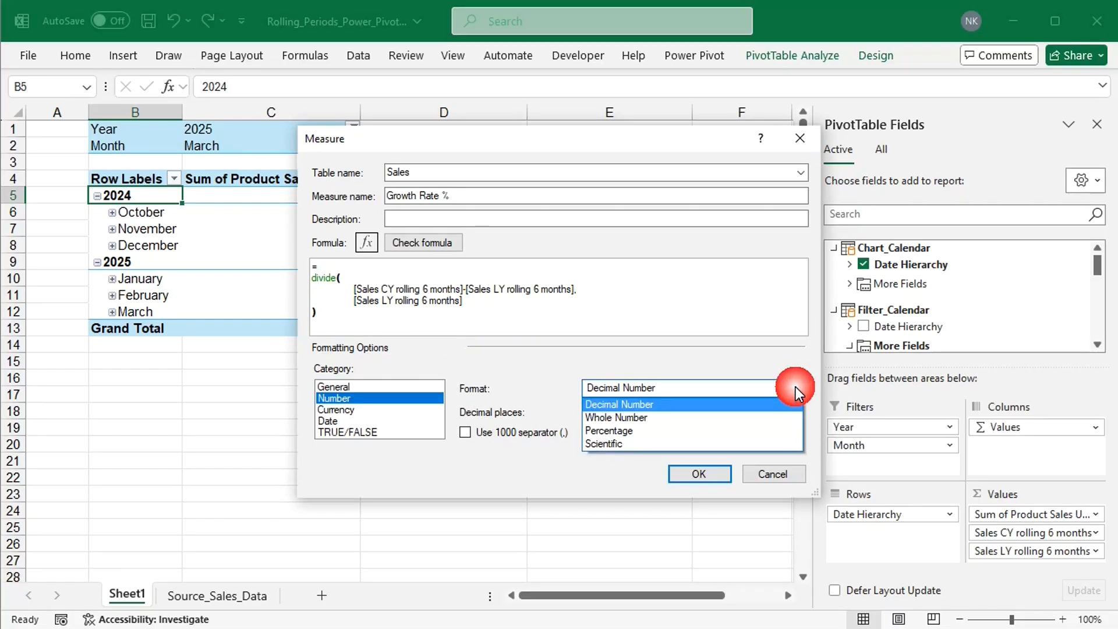
{"action": "left_click", "coordinate": [637, 432]}
{"action": "left_click", "coordinate": [605, 414]}
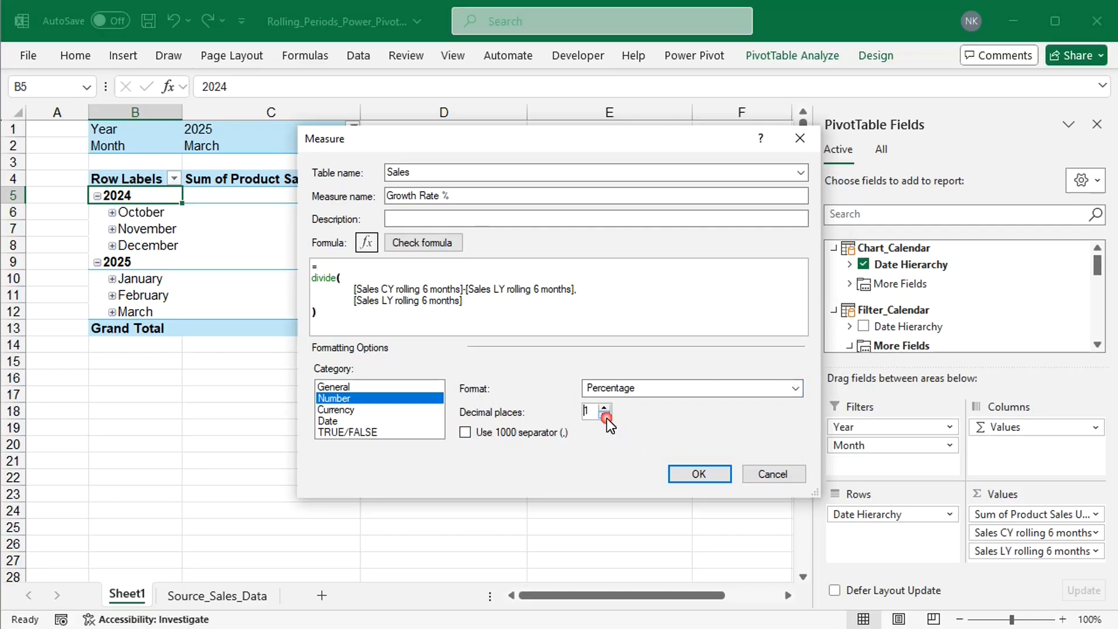
{"action": "left_click", "coordinate": [700, 473]}
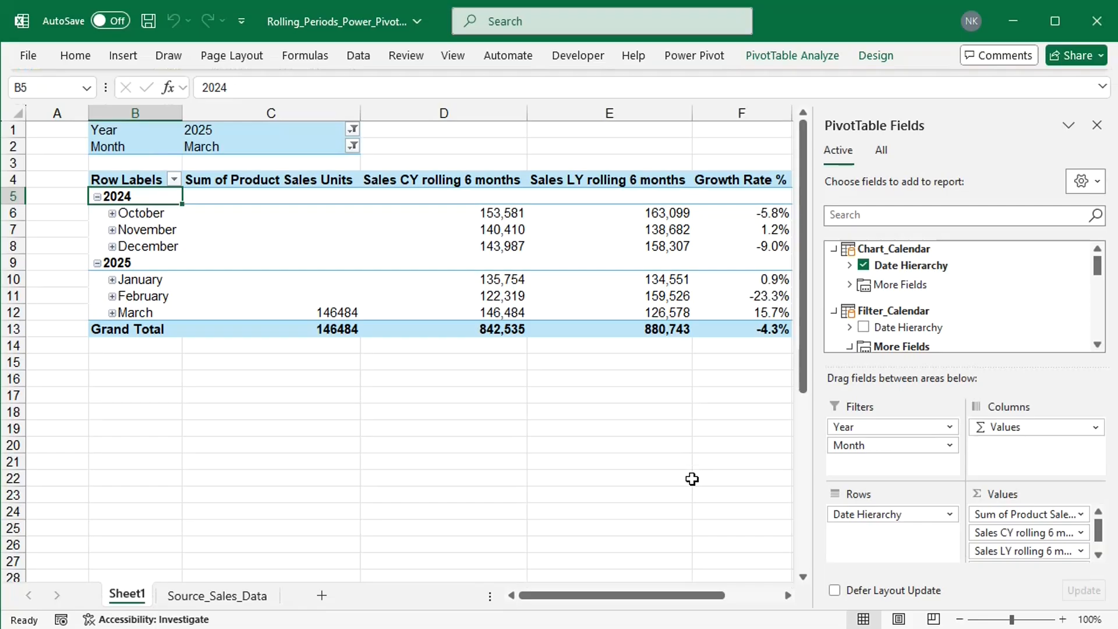
Remove the Sum of Product Sales Units field from the PivotTable values
{"action": "mouse_move", "coordinate": [1098, 269]}
{"action": "left_mouse_down"}
{"action": "mouse_move", "coordinate": [1098, 325]}
{"action": "mouse_move", "coordinate": [1098, 250]}
{"action": "left_mouse_up"}
{"action": "left_click", "coordinate": [864, 284]}
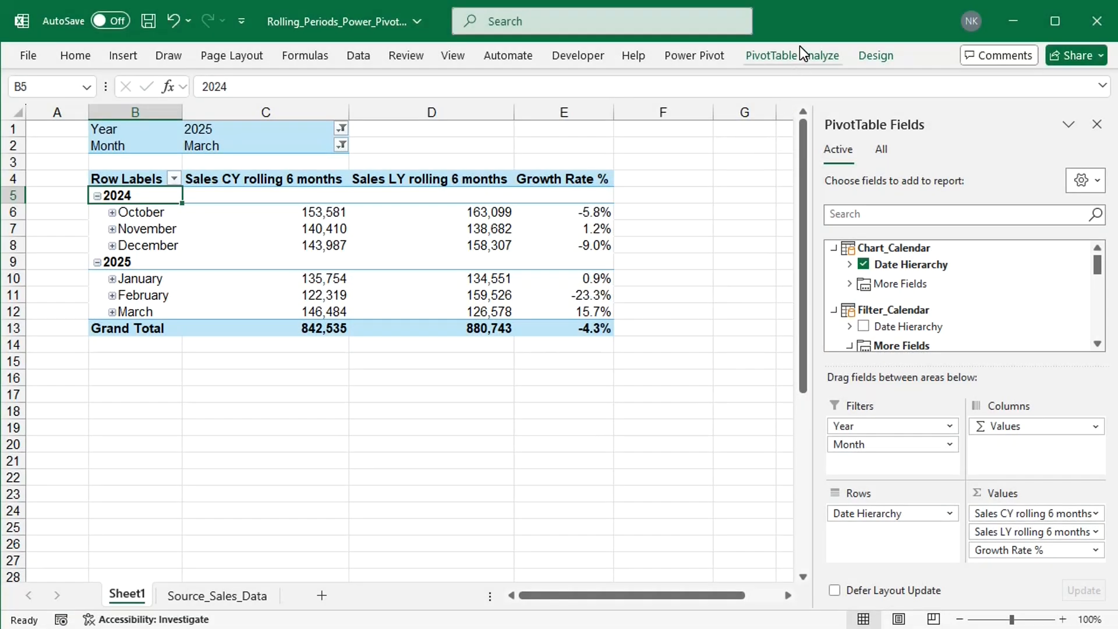
Start a combo PivotChart from the PivotTable, with Sales CY rolling 6 months and Sales LY rolling 6 months as Line series
{"action": "left_click", "coordinate": [801, 51]}
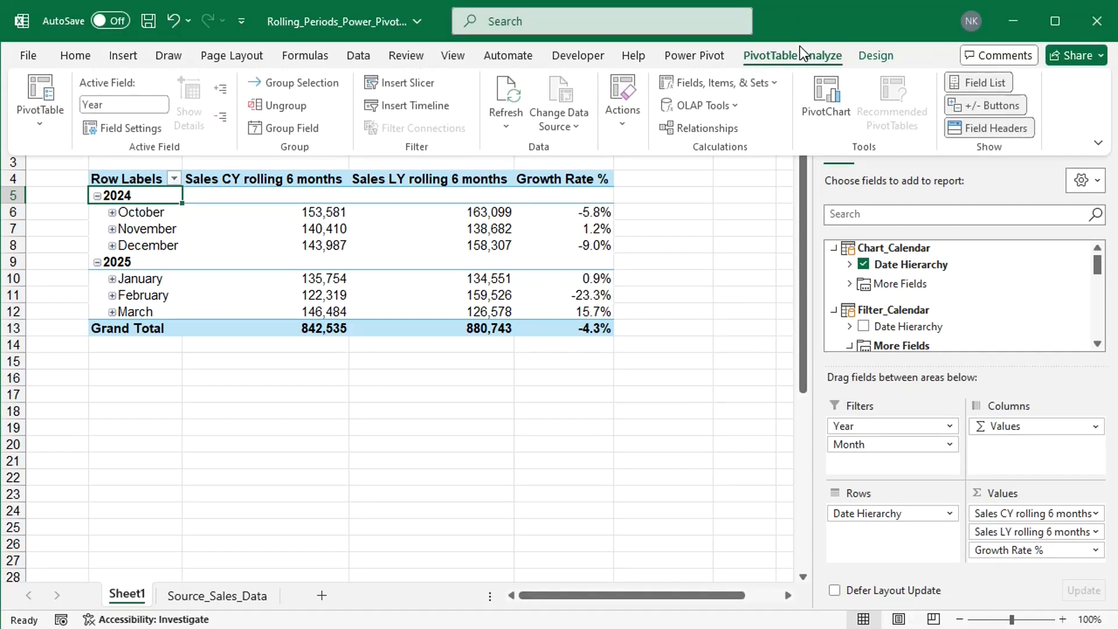
{"action": "left_click", "coordinate": [830, 102]}
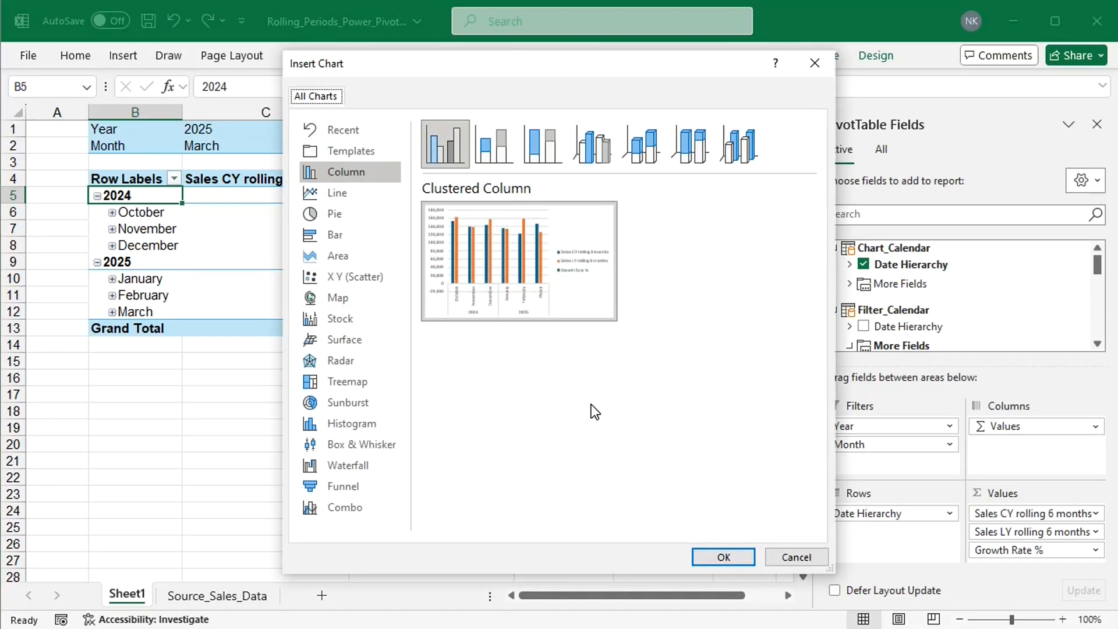
{"action": "left_click", "coordinate": [341, 509]}
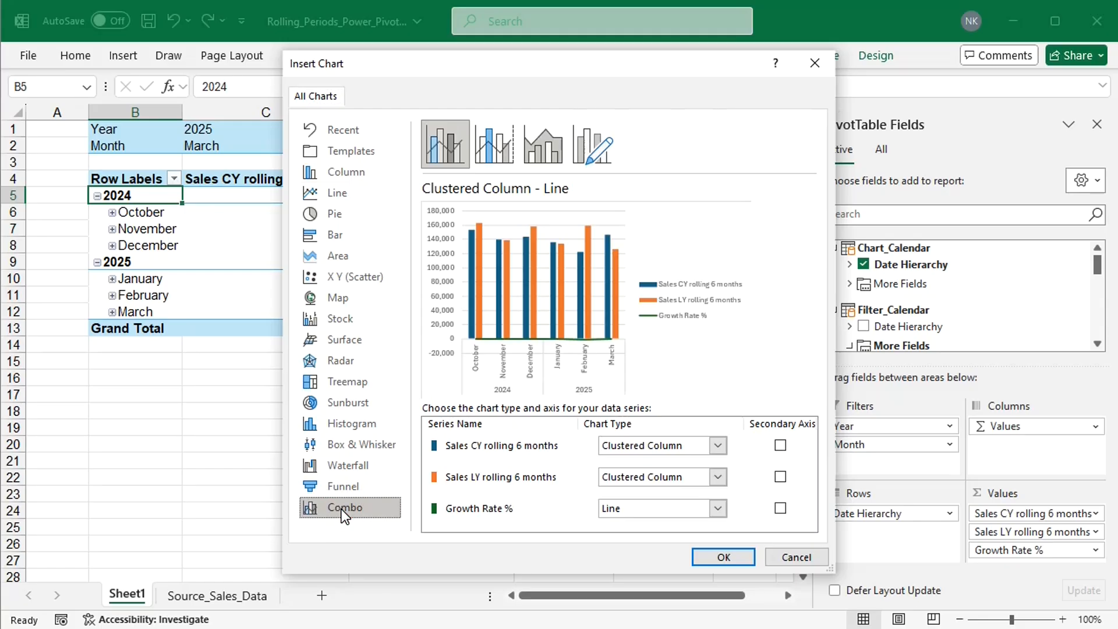
{"action": "left_click", "coordinate": [718, 446]}
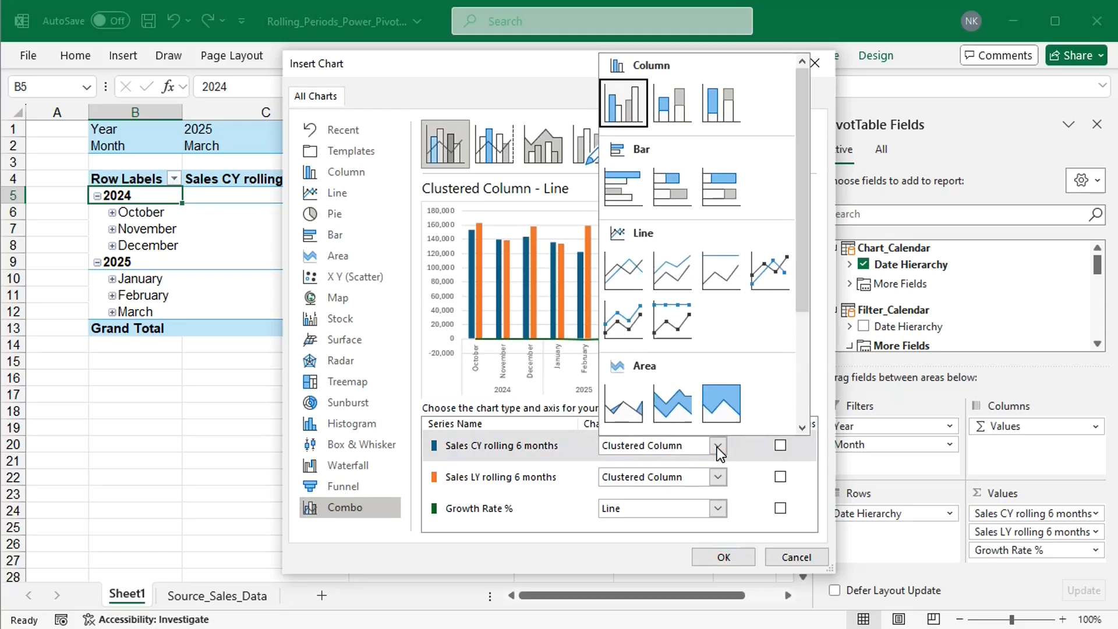
{"action": "left_click", "coordinate": [625, 253]}
{"action": "left_click", "coordinate": [719, 476]}
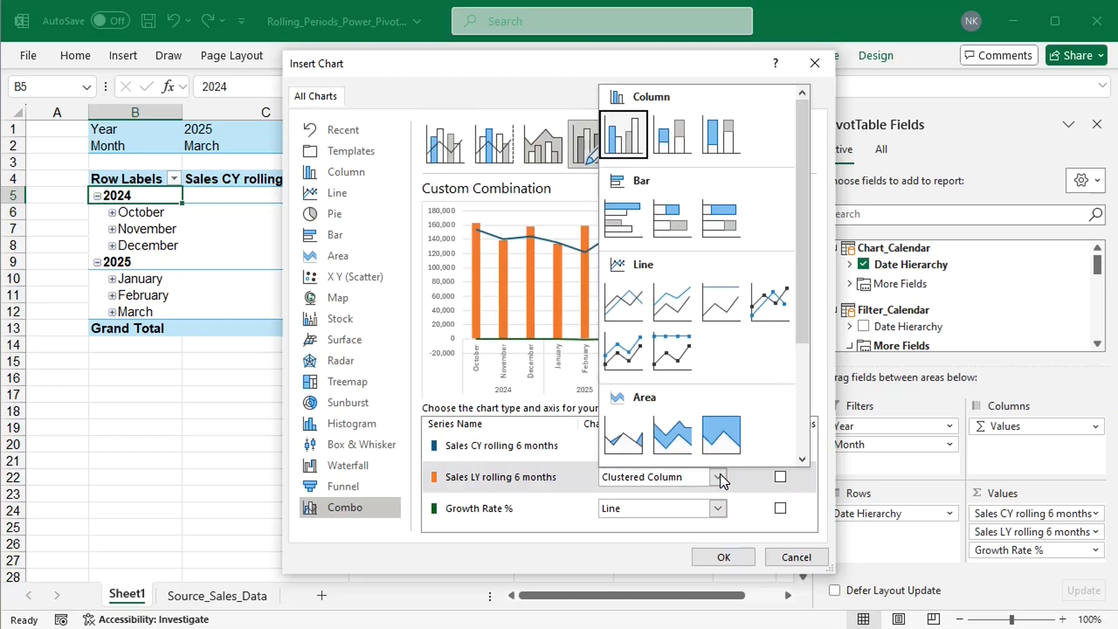
{"action": "left_click", "coordinate": [621, 302]}
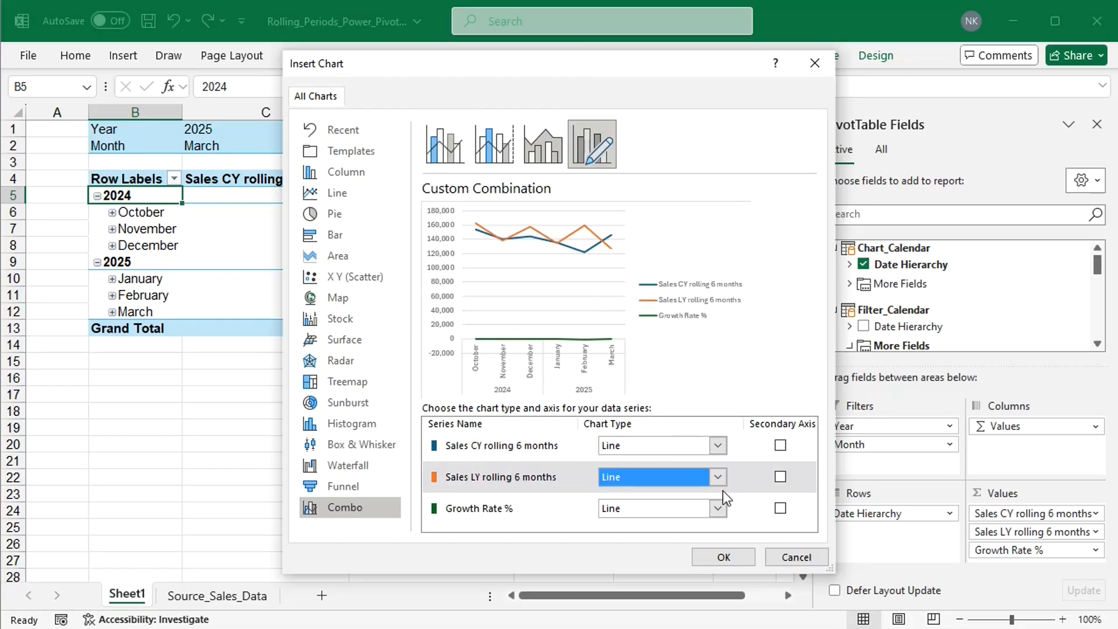
Plot Growth Rate % as Clustered Column on the secondary axis and insert the combo chart
{"action": "left_click", "coordinate": [780, 508]}
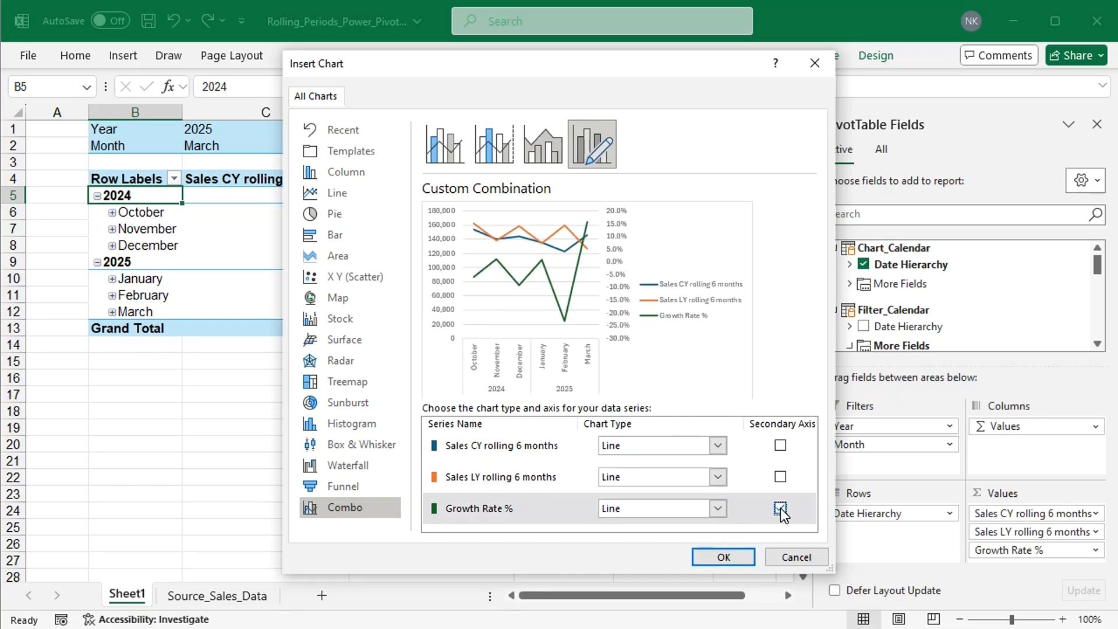
{"action": "left_click", "coordinate": [722, 509]}
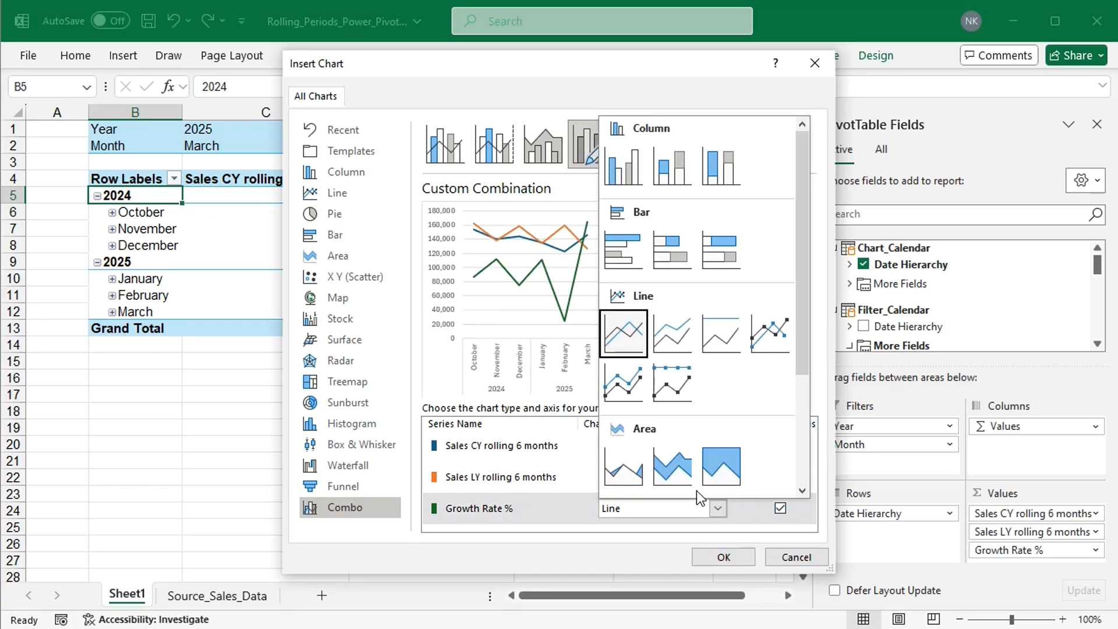
{"action": "left_click", "coordinate": [614, 163]}
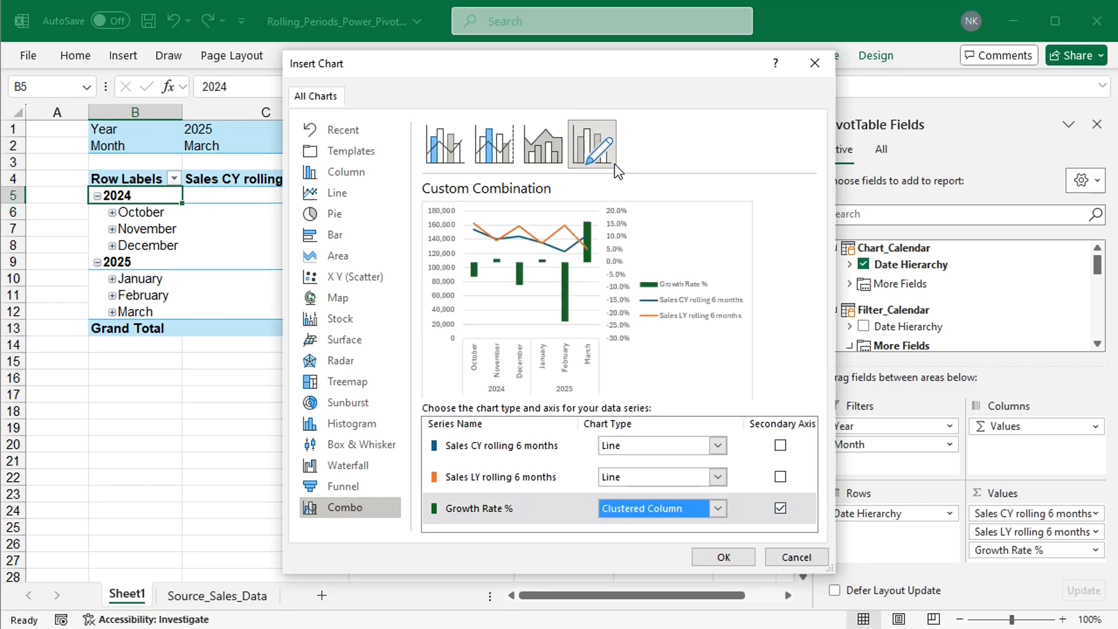
{"action": "left_click", "coordinate": [720, 558]}
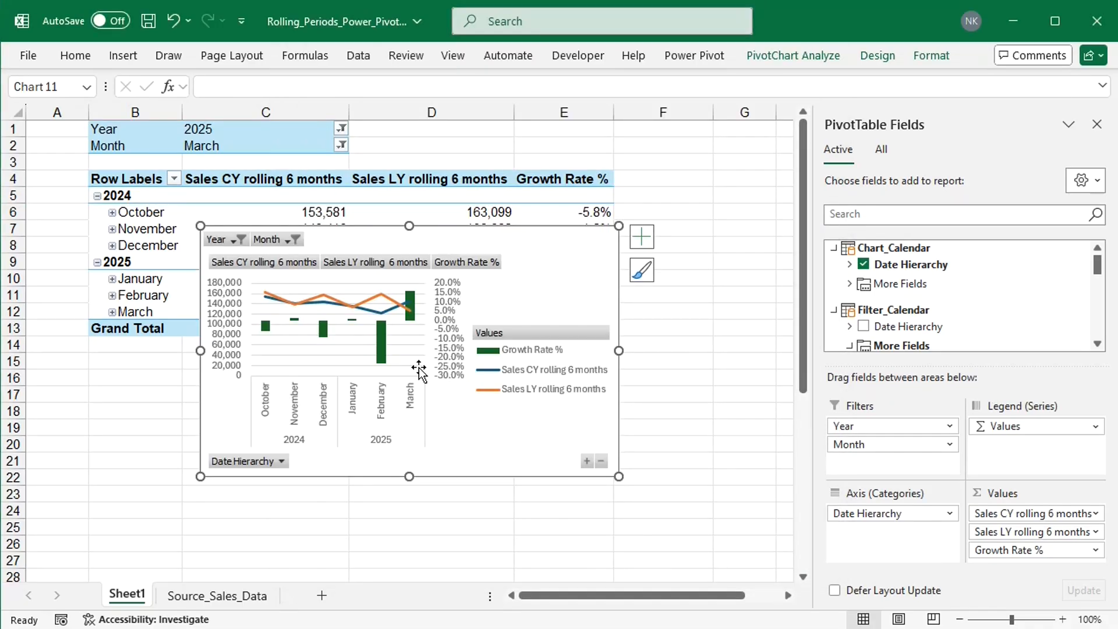
Delete the chart's gridlines and set the gap width of the Growth Rate % columns to 40%
{"action": "left_click", "coordinate": [410, 354]}
{"action": "key", "text": "Delete"}
{"action": "left_click", "coordinate": [383, 347]}
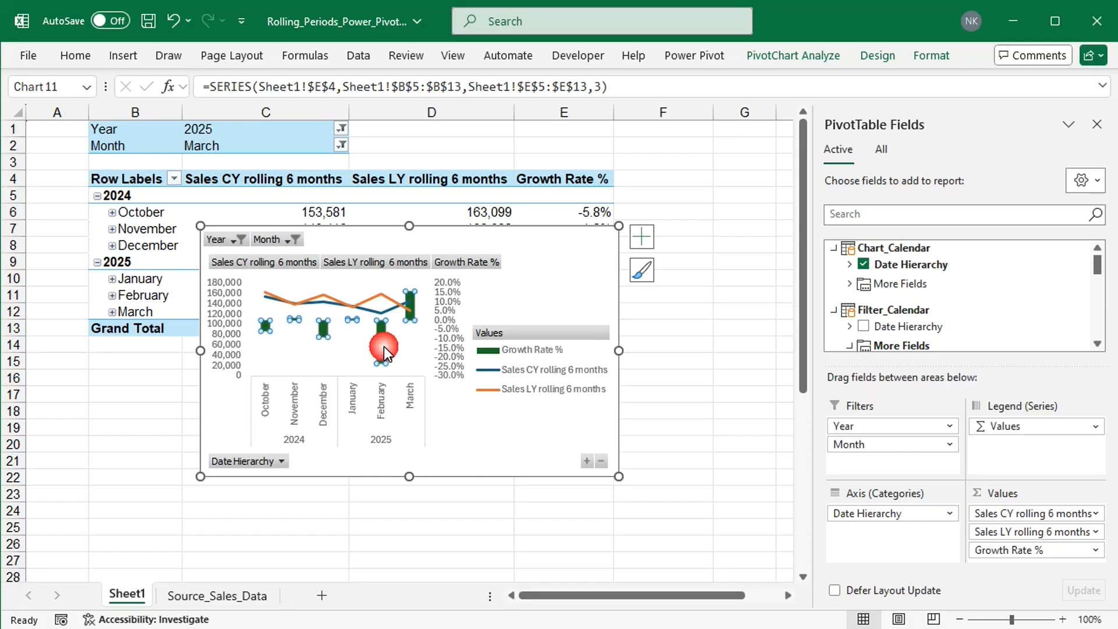
{"action": "right_click", "coordinate": [382, 348]}
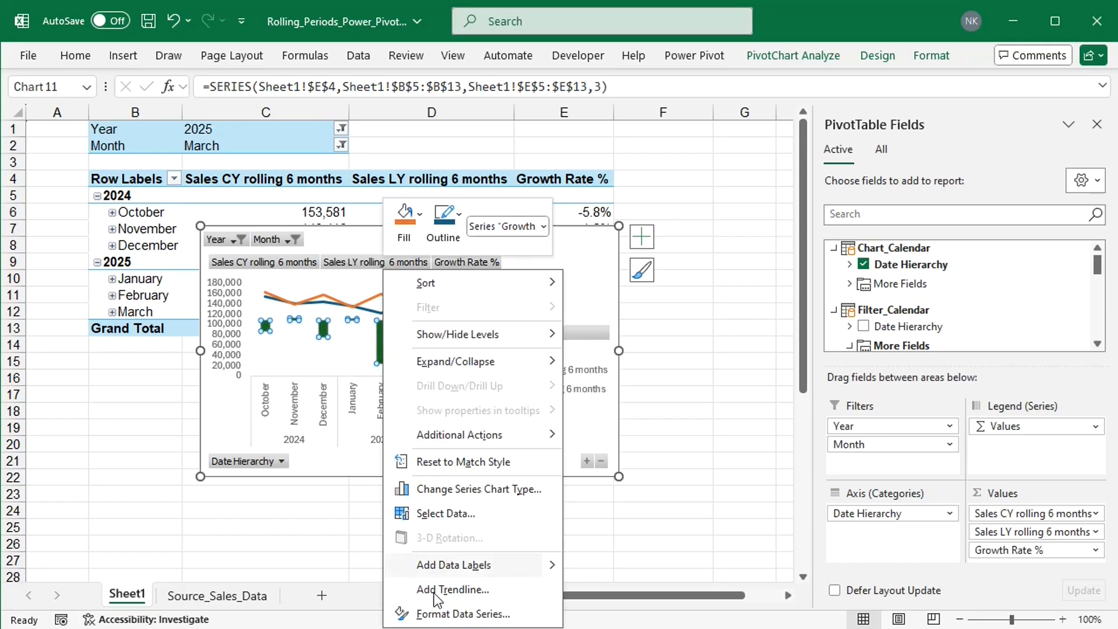
{"action": "left_click", "coordinate": [461, 614]}
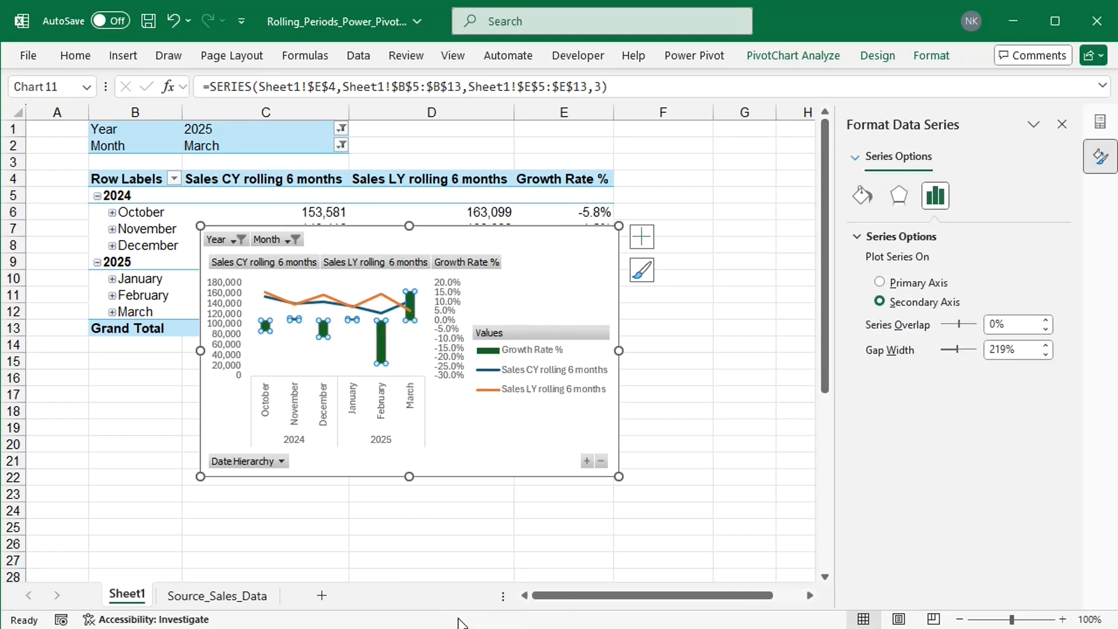
{"action": "left_click", "coordinate": [1016, 351]}
{"action": "key", "text": "BackSpace"}
{"action": "key", "text": "BackSpace"}
{"action": "key", "text": "BackSpace"}
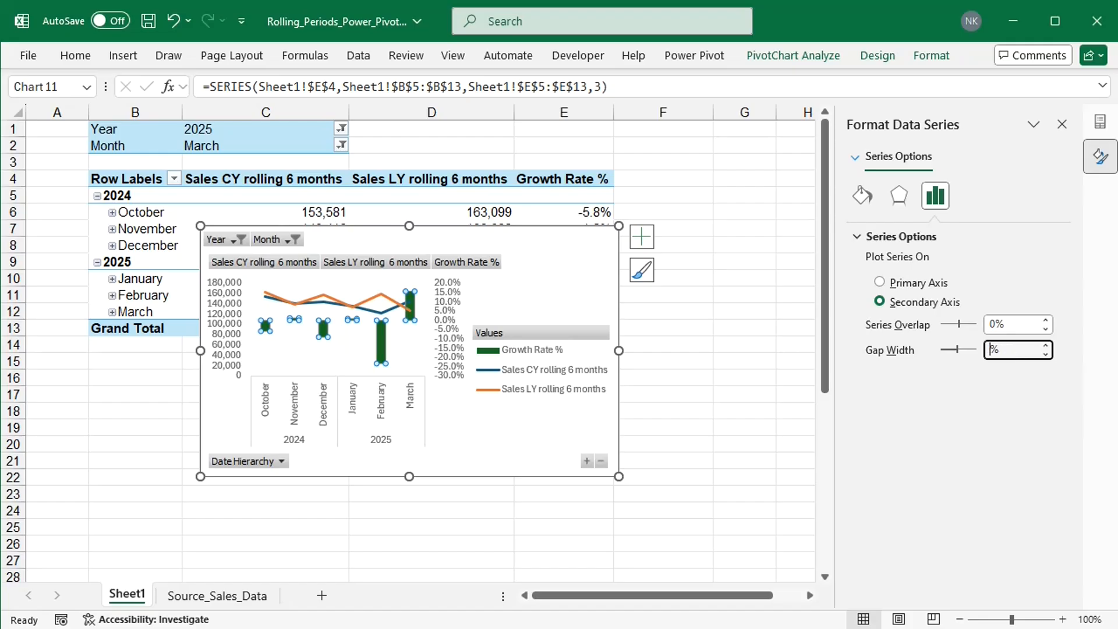
{"action": "type", "text": "40"}
Give the Growth Rate % columns a solid green fill that inverts to red for negative values
{"action": "left_click", "coordinate": [863, 198]}
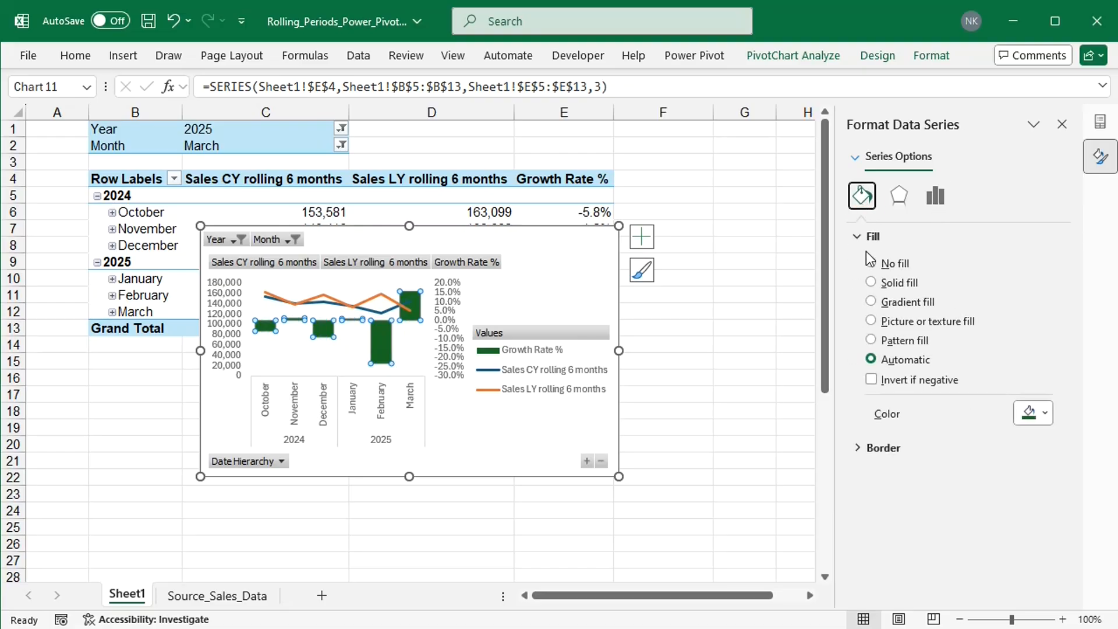
{"action": "left_click", "coordinate": [872, 283]}
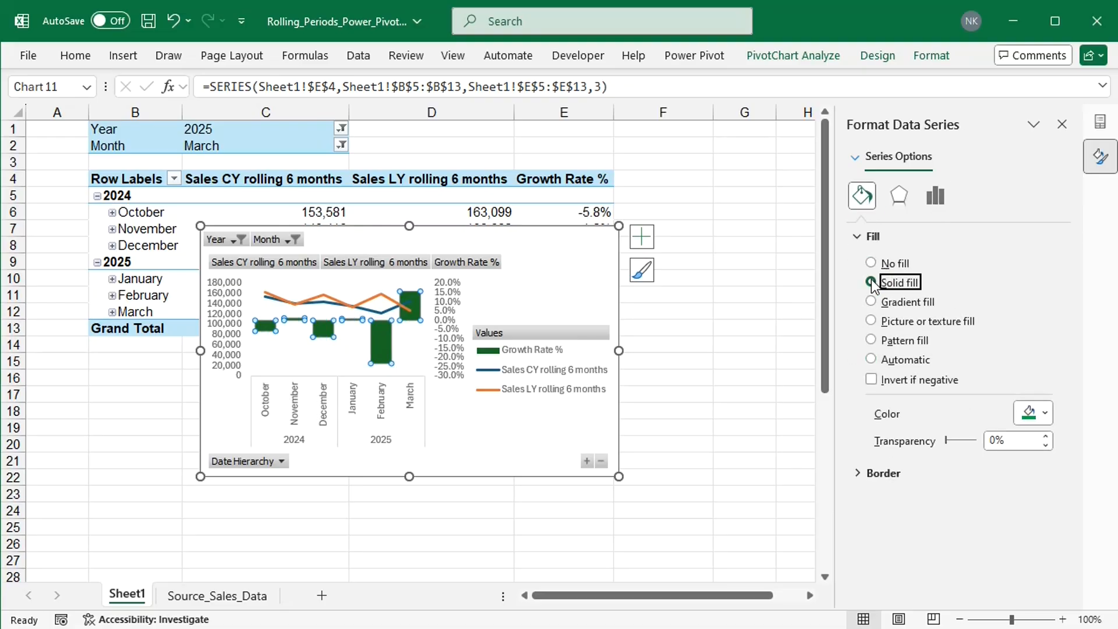
{"action": "left_click", "coordinate": [873, 380]}
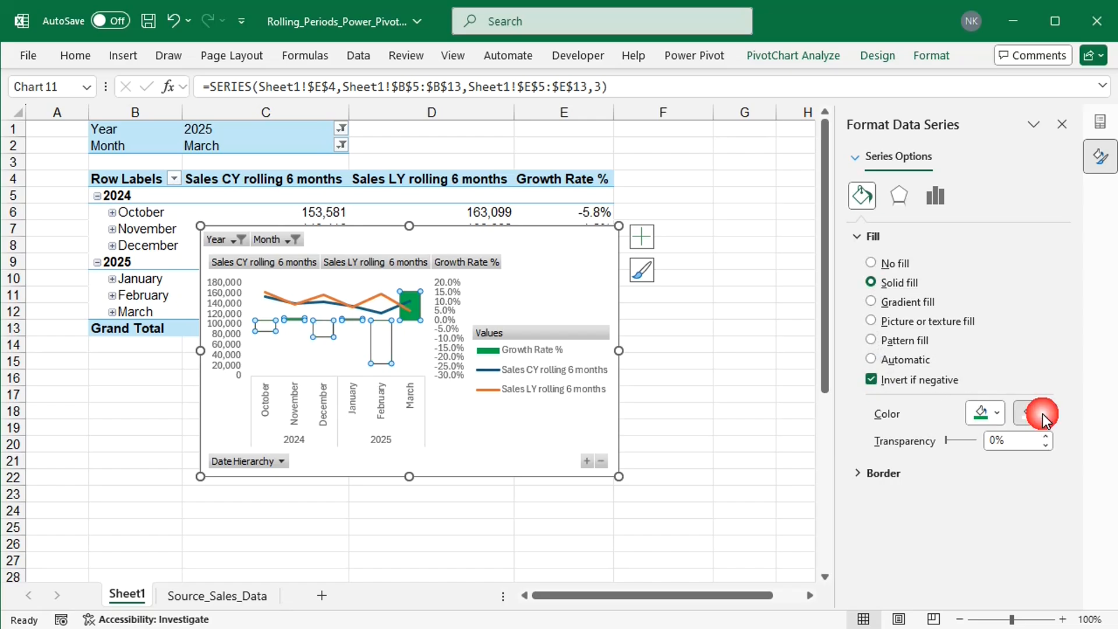
{"action": "left_click", "coordinate": [1045, 414]}
{"action": "left_click", "coordinate": [899, 356]}
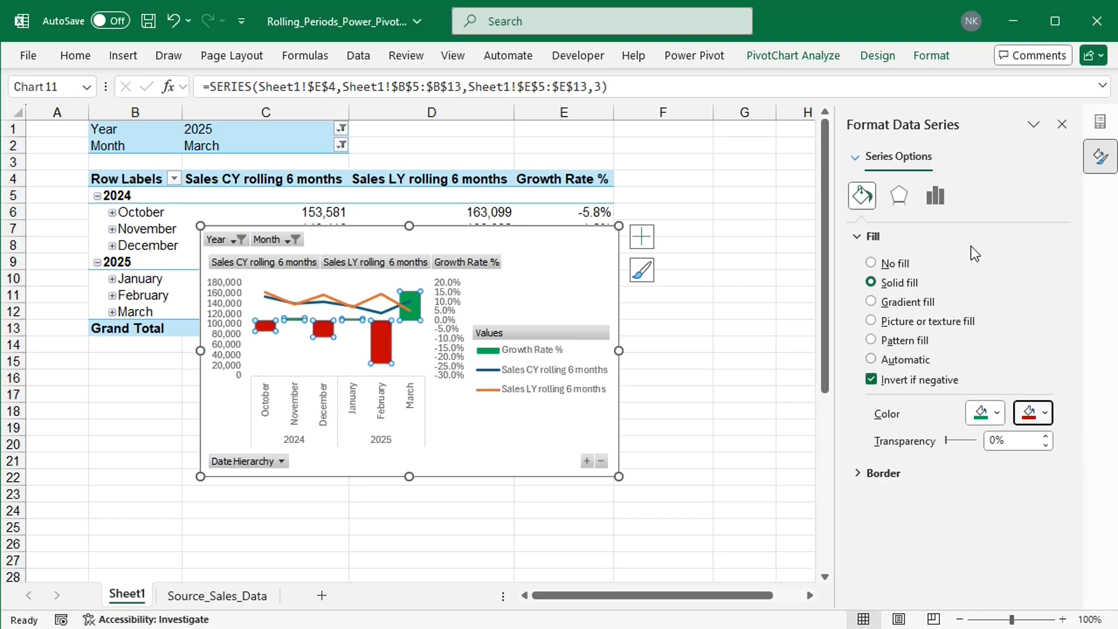
{"action": "left_click", "coordinate": [1062, 124]}
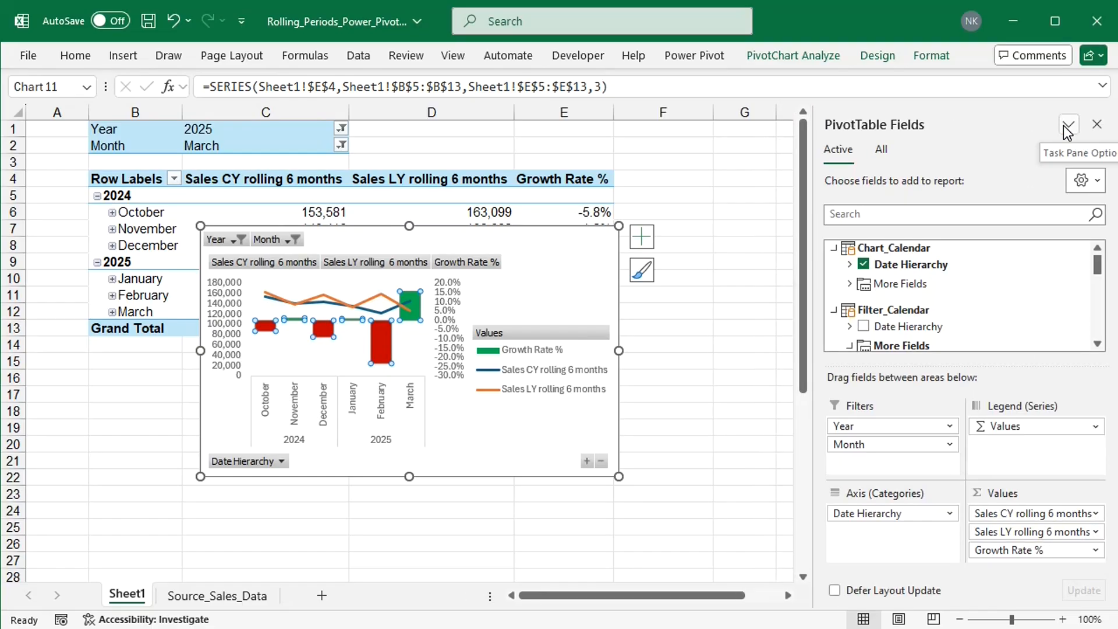
Add data labels to the Growth Rate % columns and enlarge the chart to span roughly columns C to G, down to row 25
{"action": "left_click", "coordinate": [643, 237]}
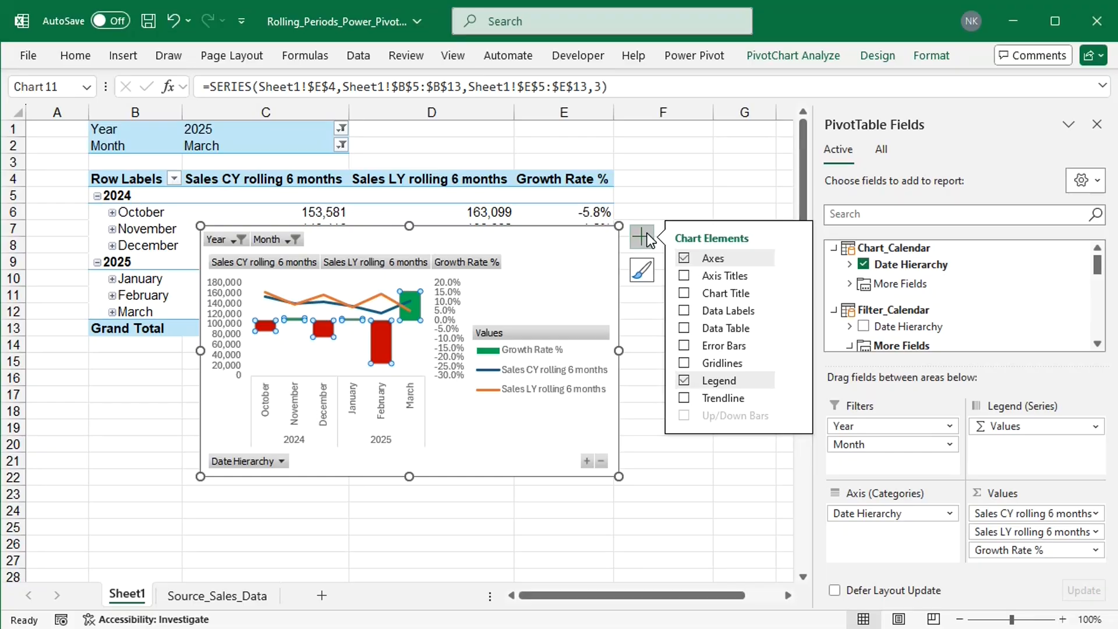
{"action": "left_click", "coordinate": [685, 311]}
{"action": "left_click_drag", "start_coordinate": [619, 477], "coordinate": [745, 531]}
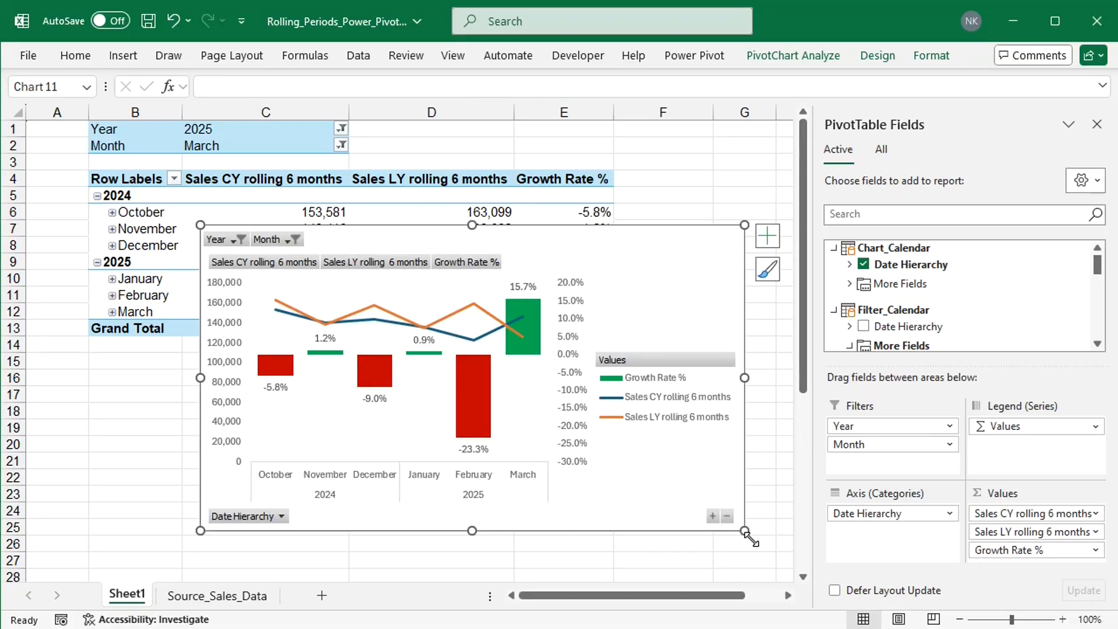
Close the PivotTable Fields pane and move the chart beside the PivotTable, starting at column F
{"action": "left_click", "coordinate": [960, 620]}
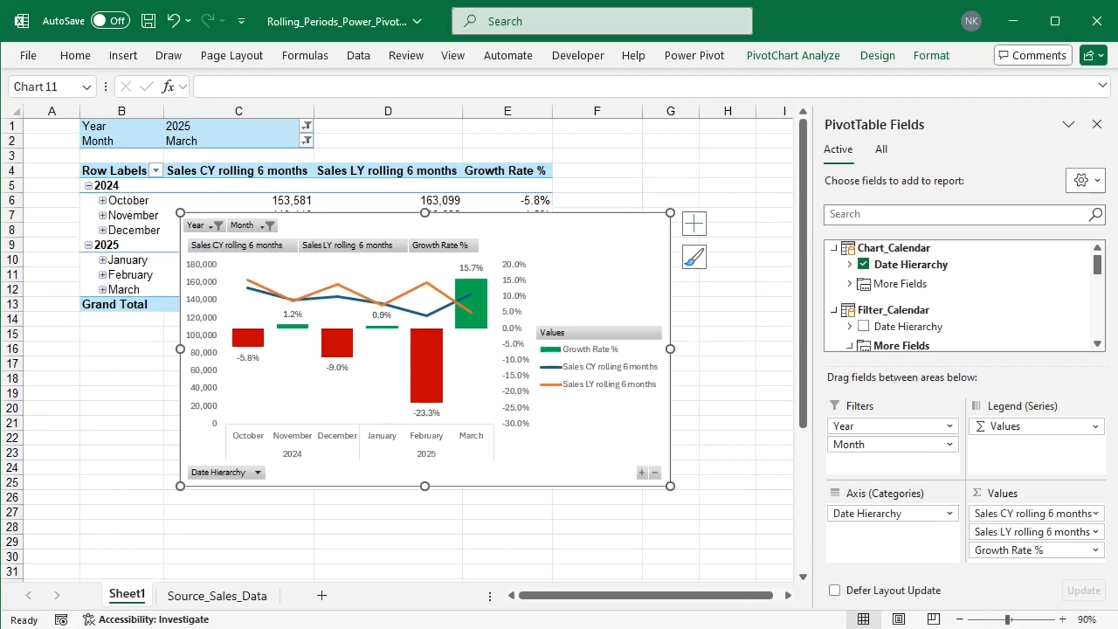
{"action": "left_click", "coordinate": [1098, 125]}
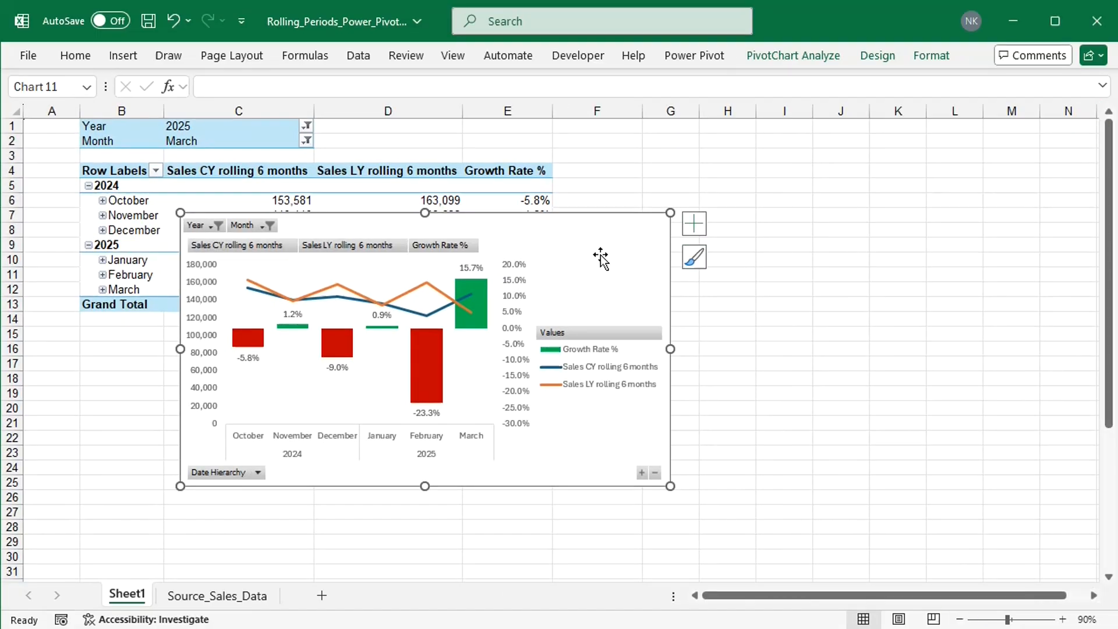
{"action": "left_click_drag", "start_coordinate": [562, 237], "coordinate": [950, 157]}
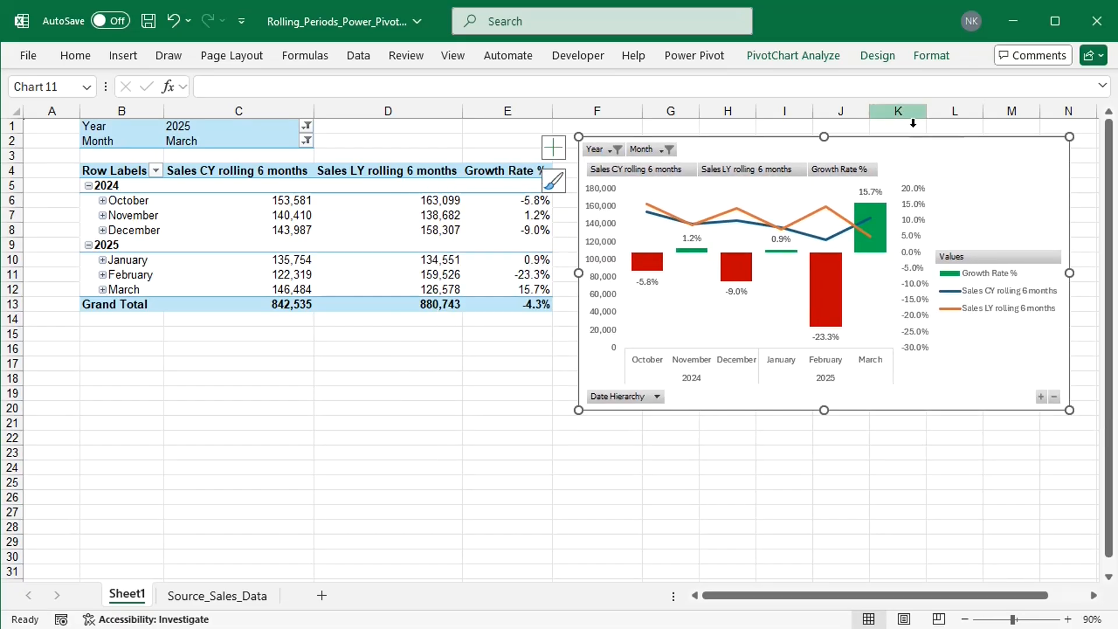
Hide all field buttons on the PivotChart
{"action": "left_click", "coordinate": [806, 60]}
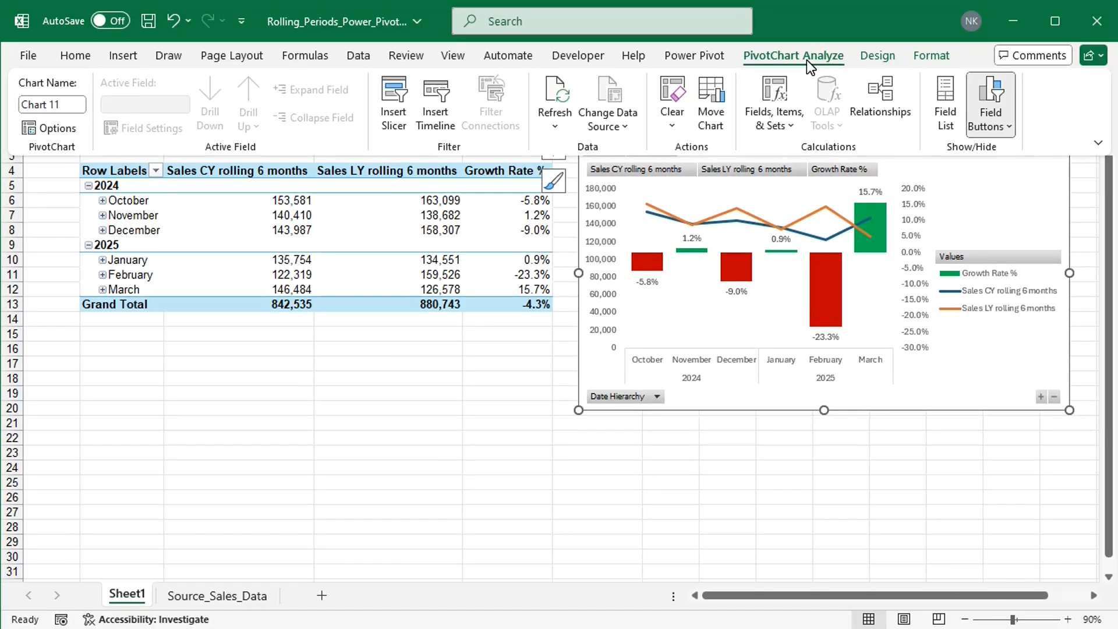
{"action": "left_click", "coordinate": [986, 121]}
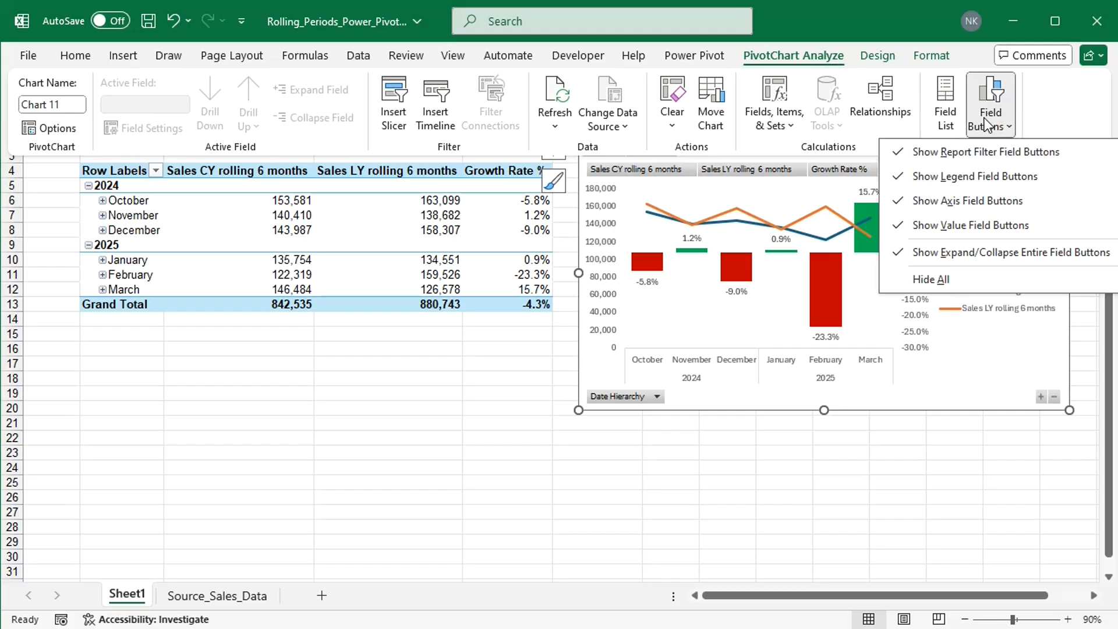
{"action": "left_click", "coordinate": [931, 279]}
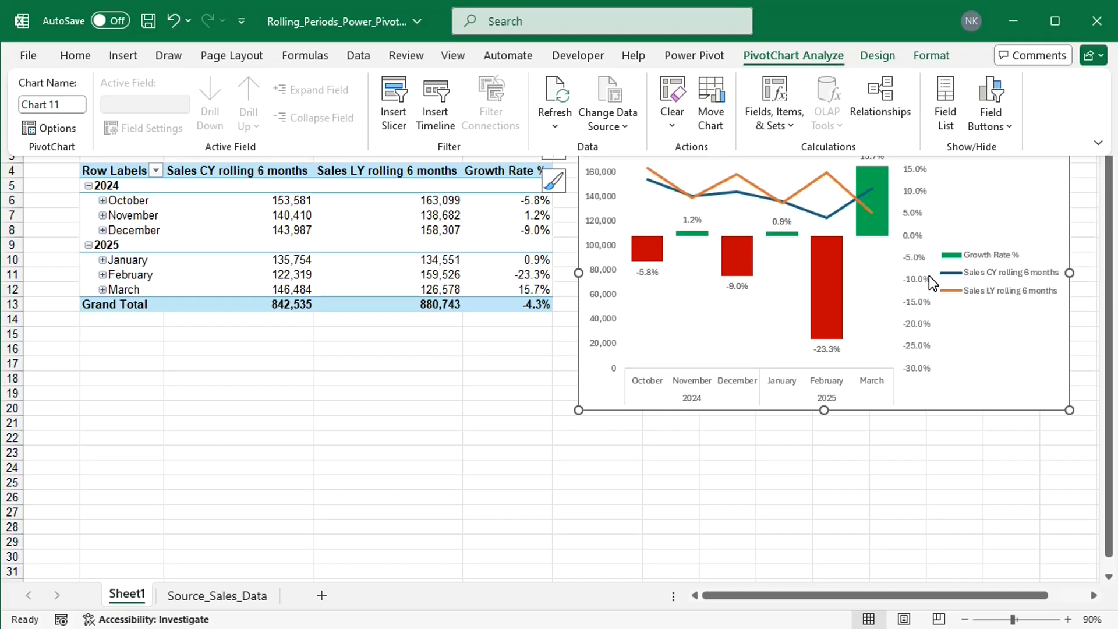
{"action": "left_click", "coordinate": [844, 483]}
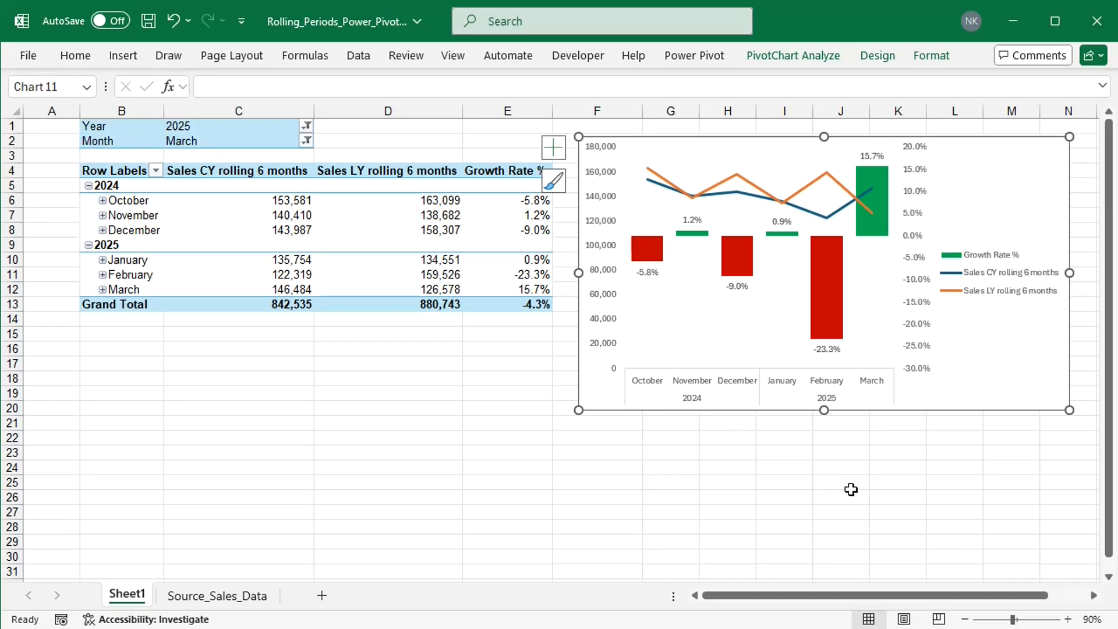
{"action": "left_click", "coordinate": [851, 489]}
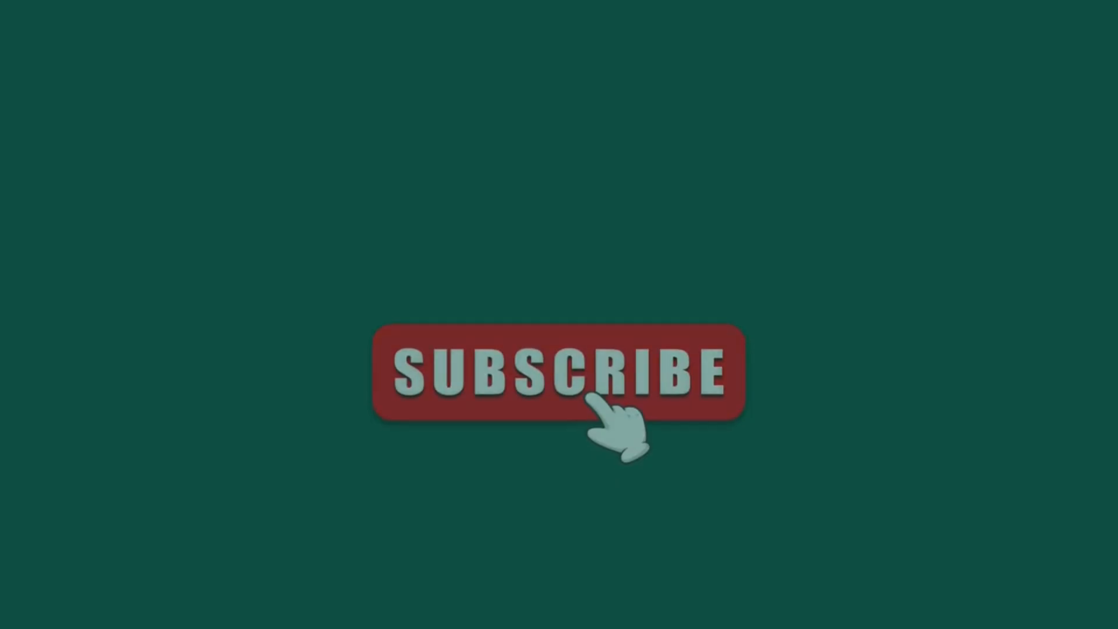